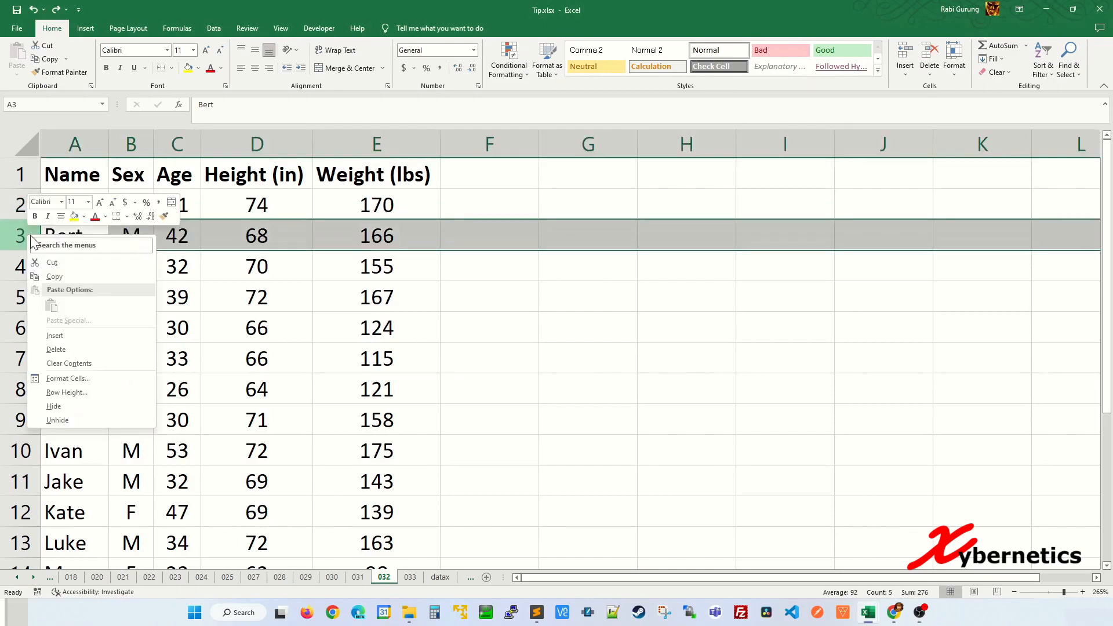
# Step: Insert a blank row above Bert's record, undo it, and reselect row 3
pyautogui.click(55, 335)
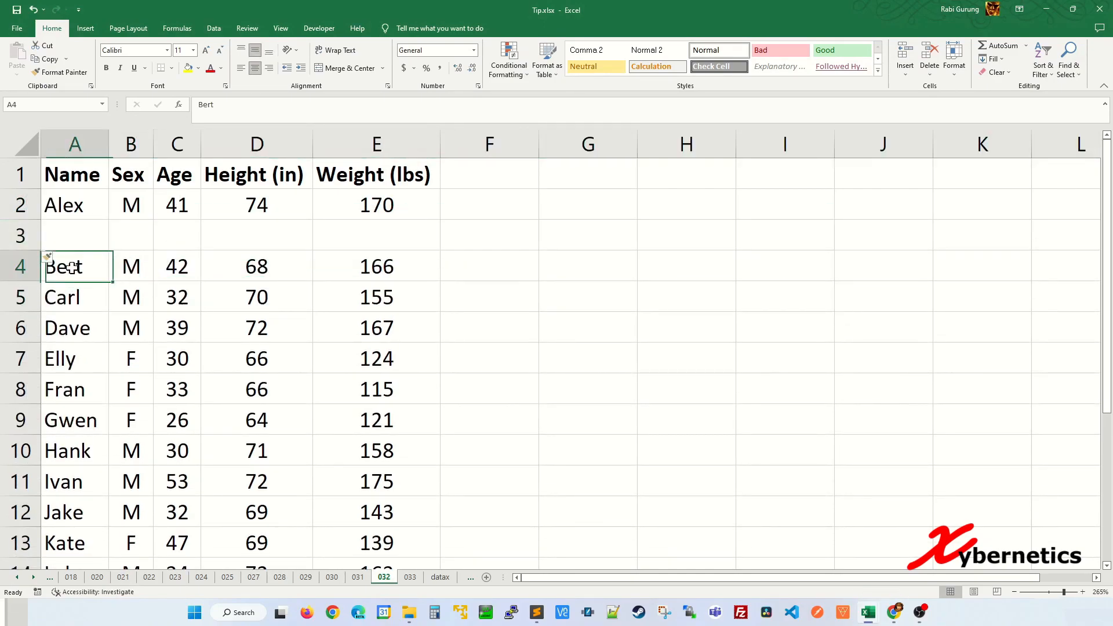
pyautogui.hotkey('ctrl', 'z')
pyautogui.click(85, 271)
pyautogui.click(20, 238)
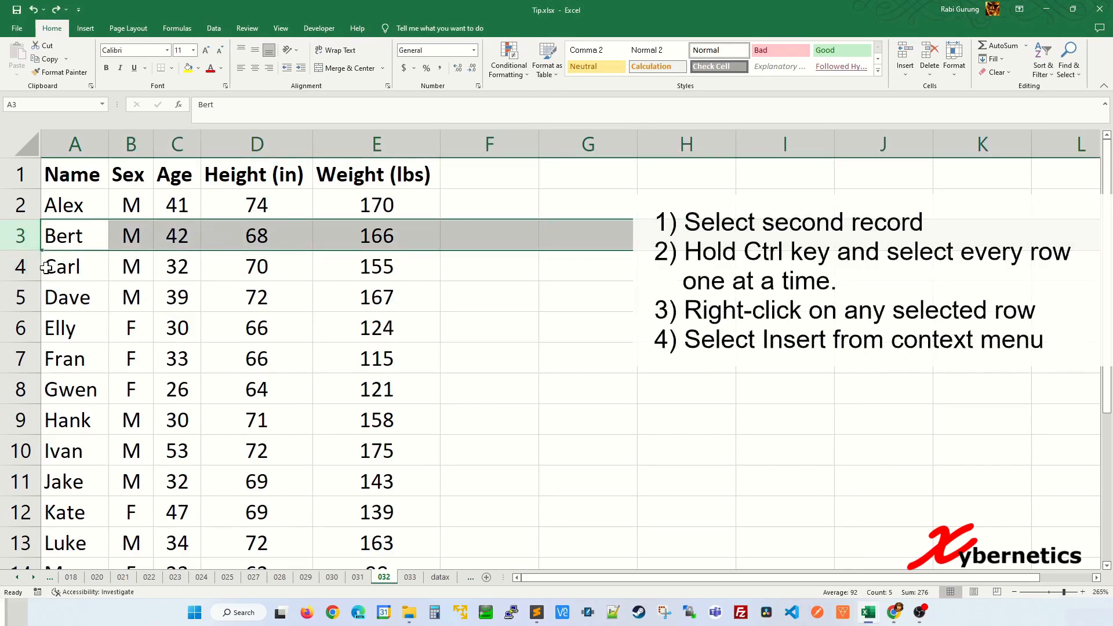
# Step: Add the rows for Carl through Ruth to the row selection
pyautogui.keyDown('ctrl'); pyautogui.click(21, 267); pyautogui.keyUp('ctrl')
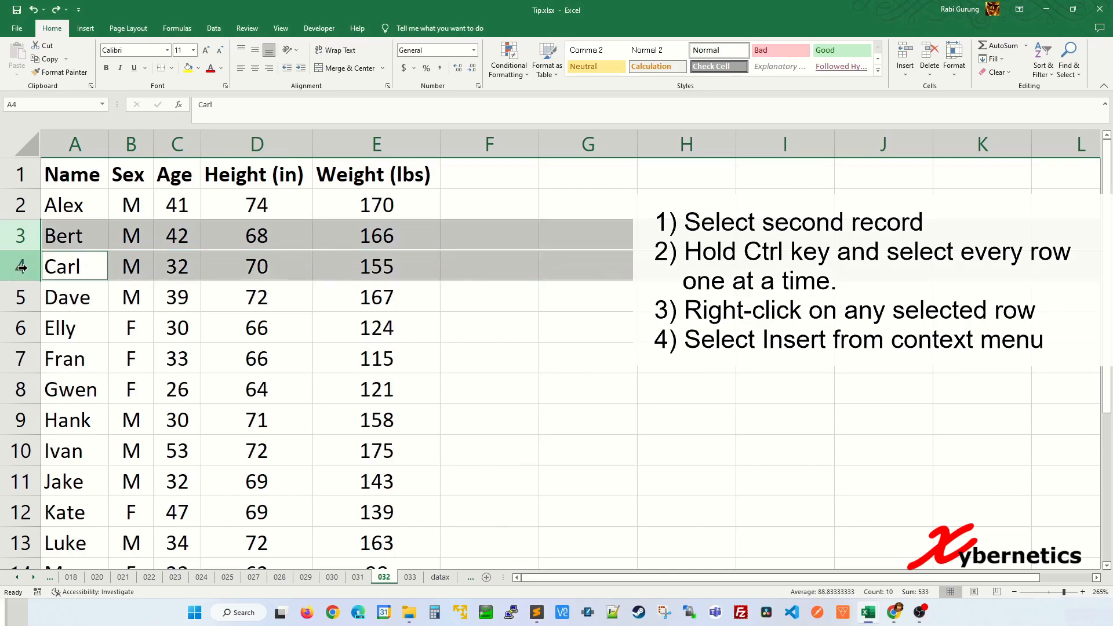
pyautogui.keyDown('ctrl'); pyautogui.click(21, 297); pyautogui.keyUp('ctrl')
pyautogui.keyDown('ctrl'); pyautogui.click(21, 327); pyautogui.keyUp('ctrl')
pyautogui.keyDown('ctrl'); pyautogui.click(21, 359); pyautogui.keyUp('ctrl')
pyautogui.keyDown('ctrl'); pyautogui.click(22, 391); pyautogui.keyUp('ctrl')
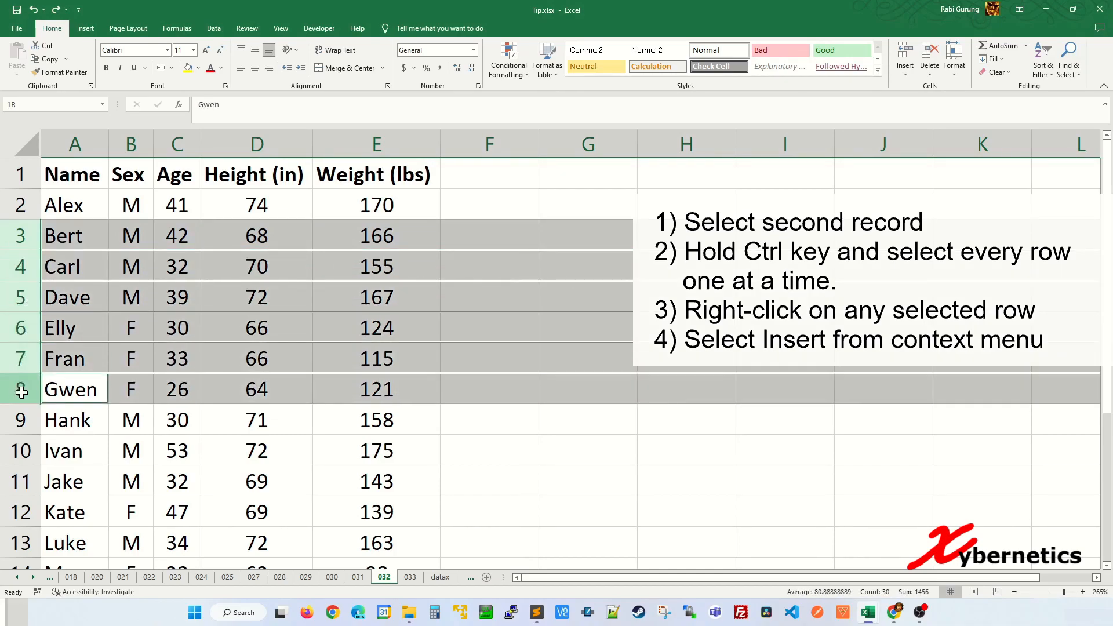
pyautogui.keyDown('ctrl'); pyautogui.click(21, 420); pyautogui.keyUp('ctrl')
pyautogui.keyDown('ctrl'); pyautogui.click(21, 451); pyautogui.keyUp('ctrl')
pyautogui.keyDown('ctrl'); pyautogui.click(21, 481); pyautogui.keyUp('ctrl')
pyautogui.keyDown('ctrl'); pyautogui.click(21, 513); pyautogui.keyUp('ctrl')
pyautogui.keyDown('ctrl'); pyautogui.click(21, 543); pyautogui.keyUp('ctrl')
pyautogui.scroll(-2, 21, 522)
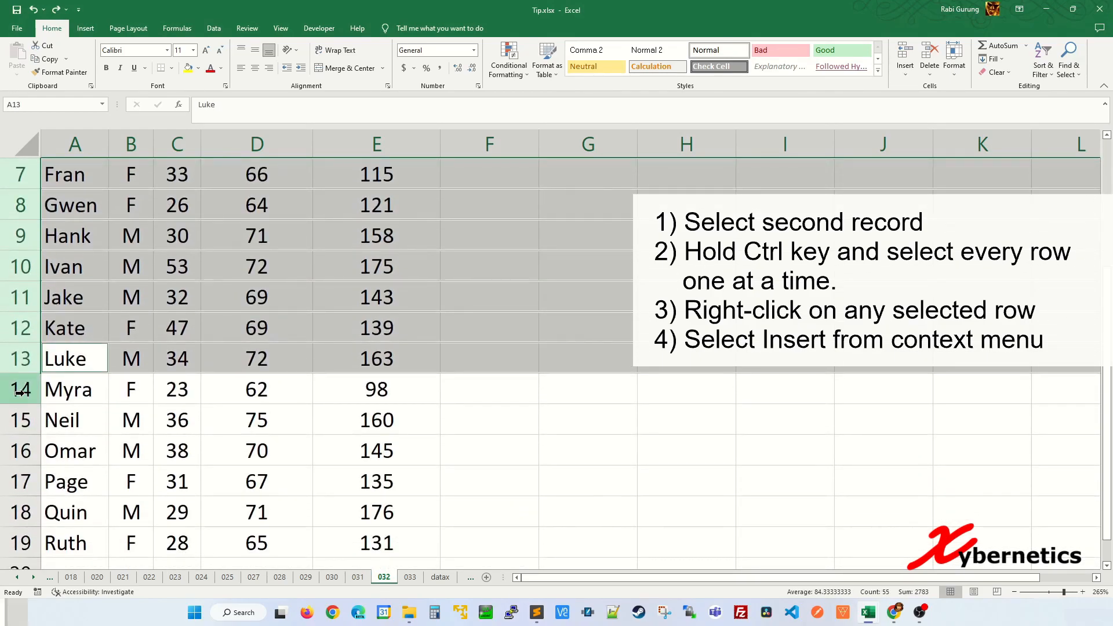
pyautogui.keyDown('ctrl'); pyautogui.click(19, 390); pyautogui.keyUp('ctrl')
pyautogui.keyDown('ctrl'); pyautogui.click(21, 420); pyautogui.keyUp('ctrl')
pyautogui.keyDown('ctrl'); pyautogui.click(21, 451); pyautogui.keyUp('ctrl')
pyautogui.keyDown('ctrl'); pyautogui.click(21, 482); pyautogui.keyUp('ctrl')
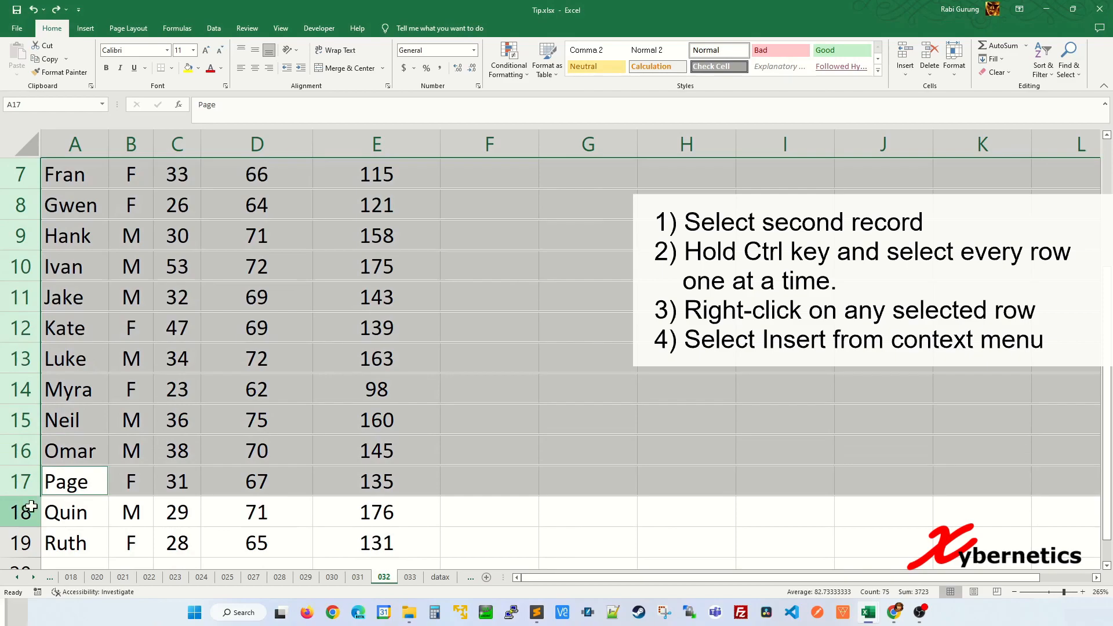
pyautogui.keyDown('ctrl'); pyautogui.click(23, 512); pyautogui.keyUp('ctrl')
pyautogui.keyDown('ctrl'); pyautogui.click(21, 544); pyautogui.keyUp('ctrl')
pyautogui.scroll(2, 131, 374)
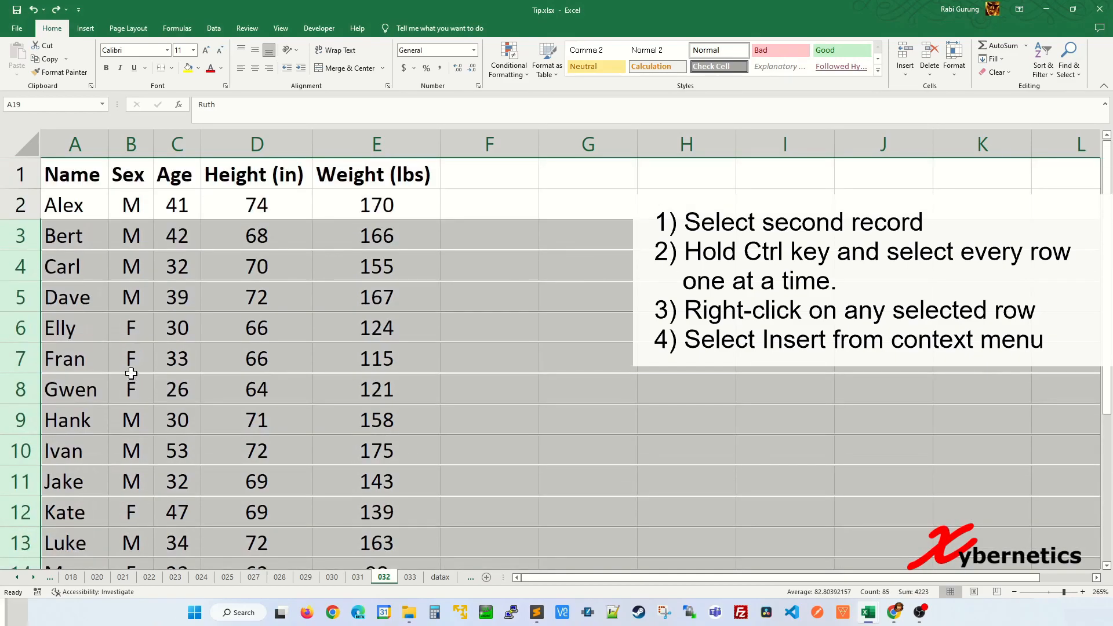
# Step: Insert a blank row above each selected record and review the spaced-out table
pyautogui.rightClick(36, 264)
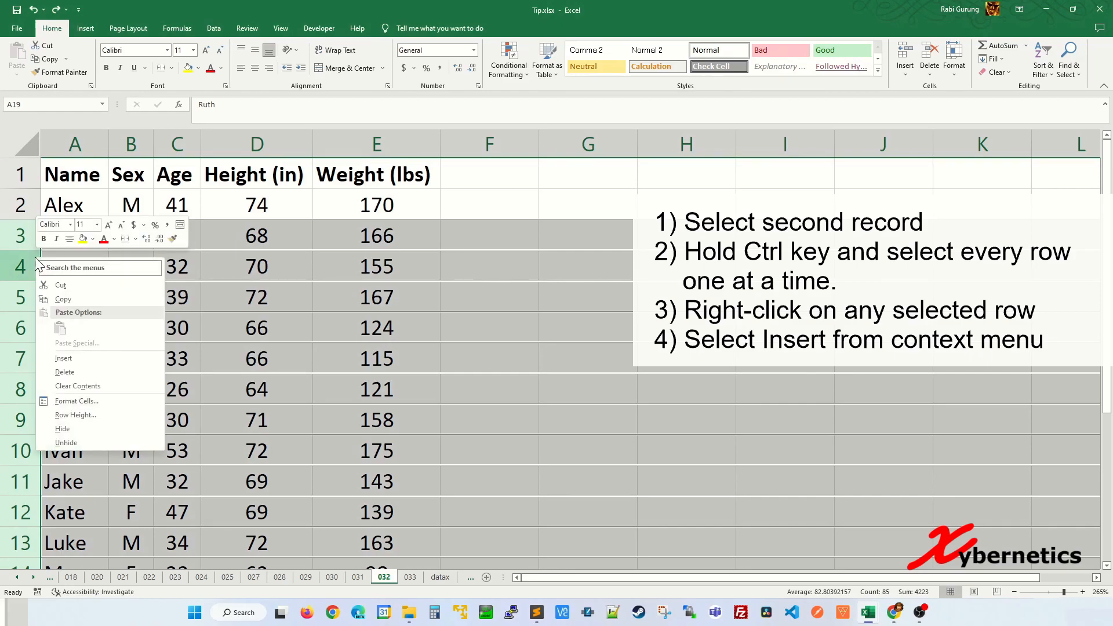
pyautogui.click(82, 358)
pyautogui.scroll(-4, 232, 330)
pyautogui.click(255, 324)
pyautogui.scroll(-4, 255, 325)
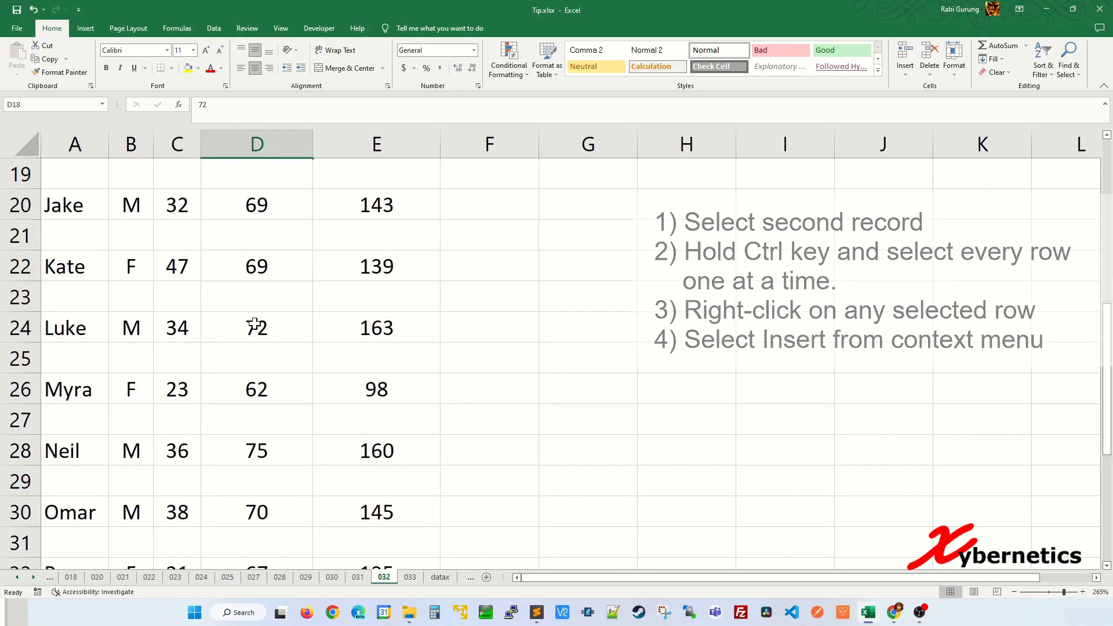
pyautogui.scroll(8, 254, 315)
pyautogui.scroll(-2, 254, 315)
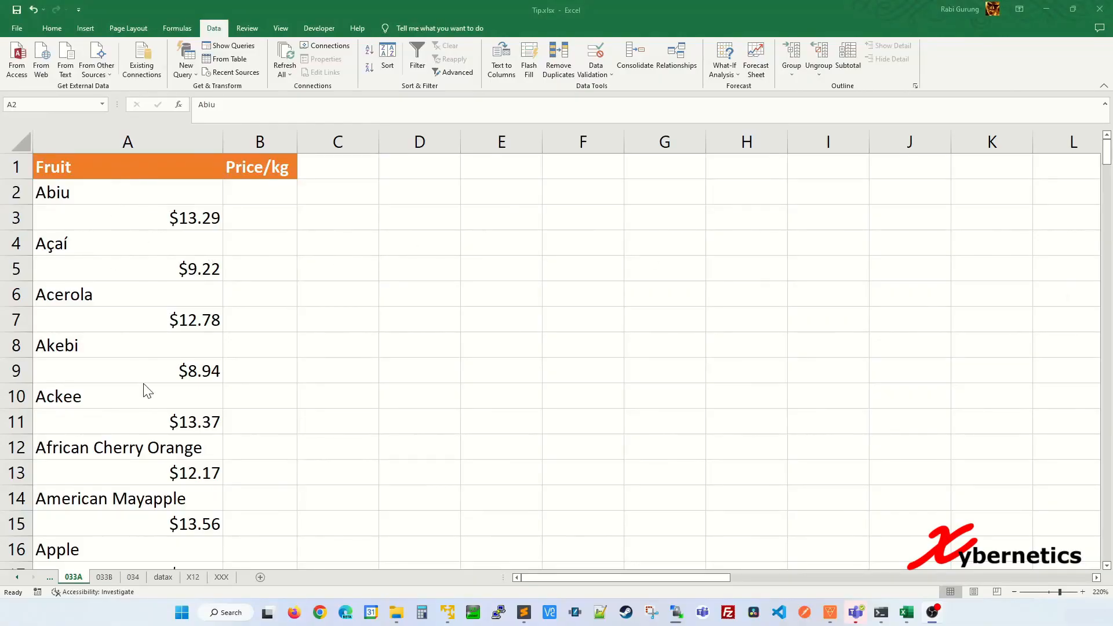
# Step: Copy the stacked fruit list from A2 down to the end of column A
pyautogui.click(161, 185)
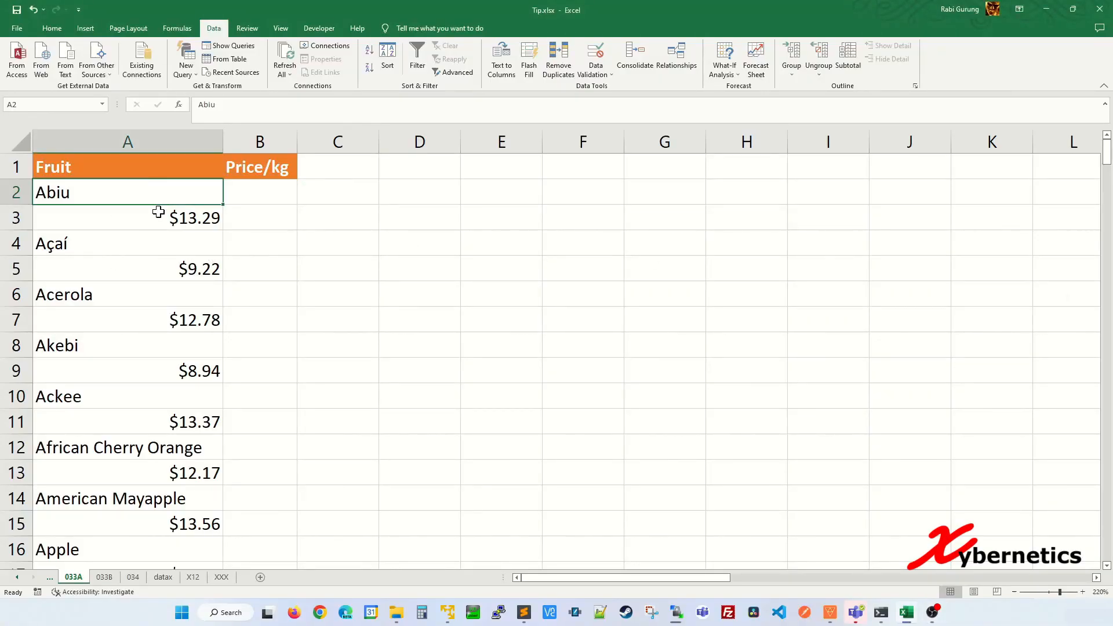
pyautogui.click(161, 217)
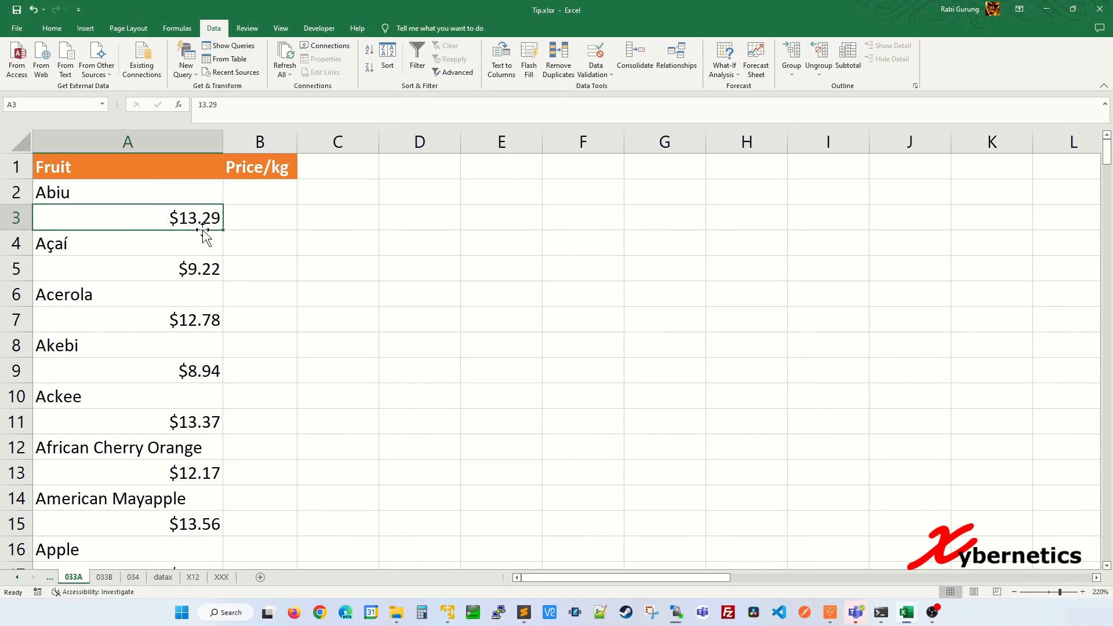
pyautogui.click(161, 188)
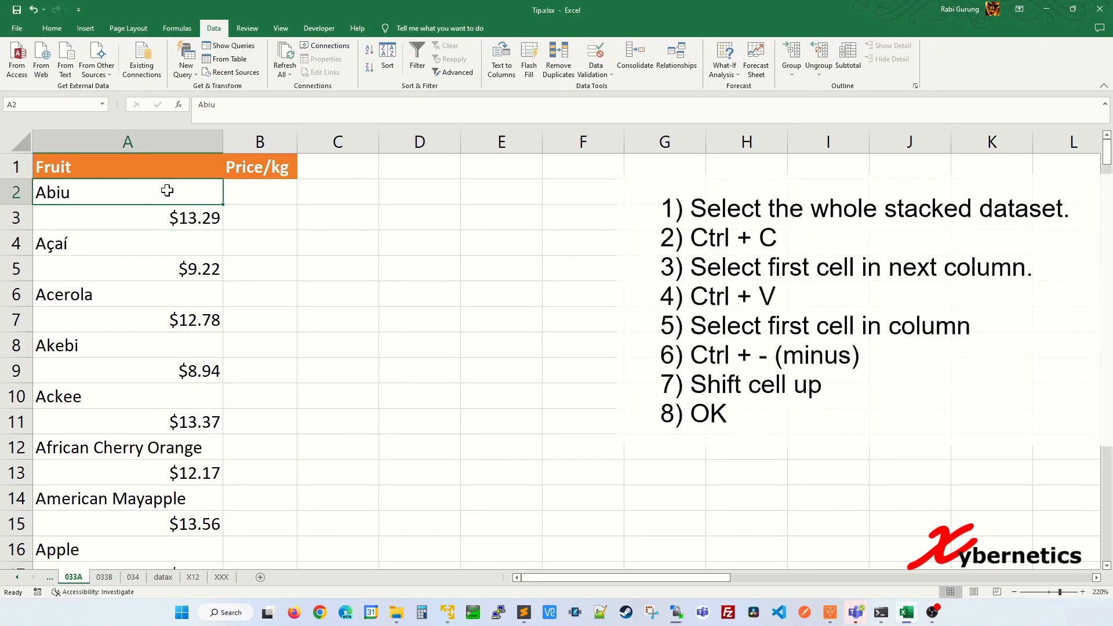
pyautogui.hotkey('ctrl', 'shift', 'Down')
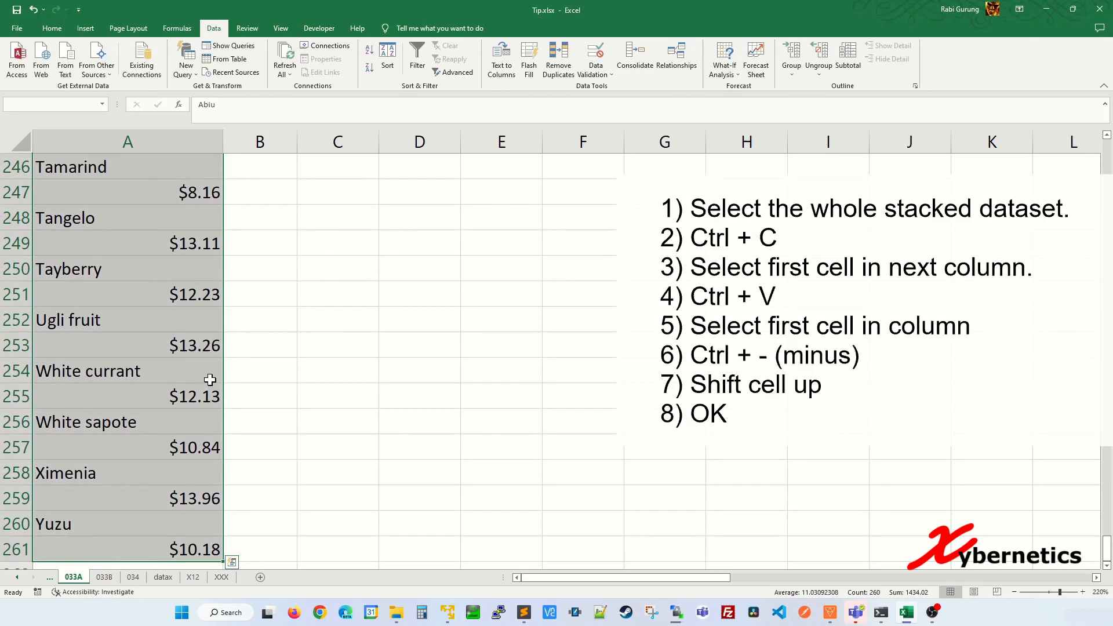
pyautogui.hotkey('ctrl', 'c')
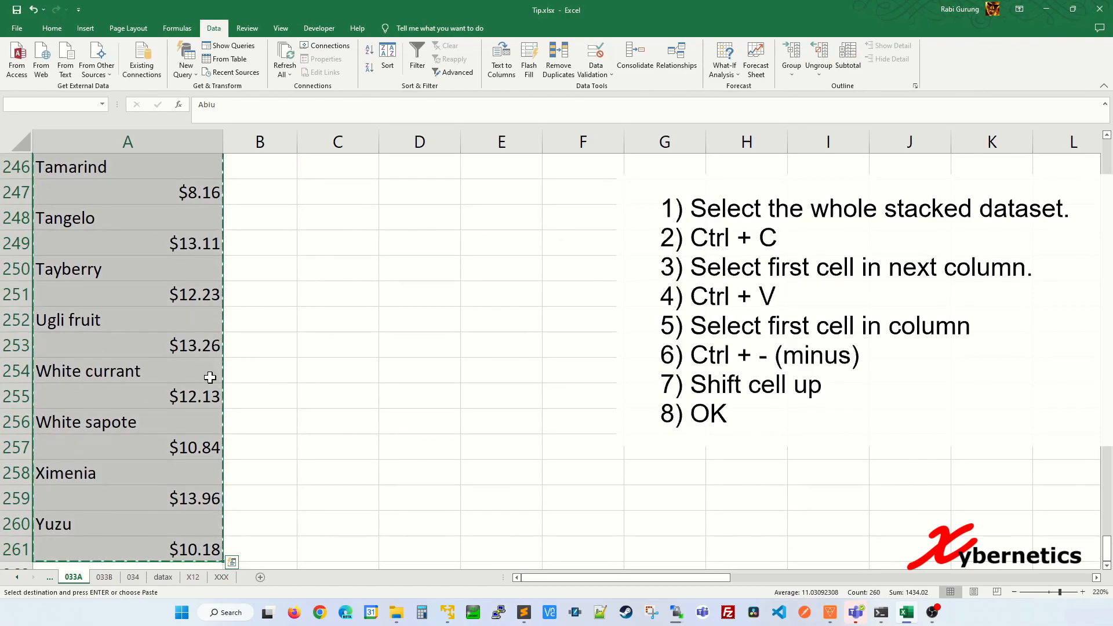
# Step: Paste the copied fruit list into column B starting at B2
pyautogui.click(264, 322)
pyautogui.hotkey('ctrl', 'Up')
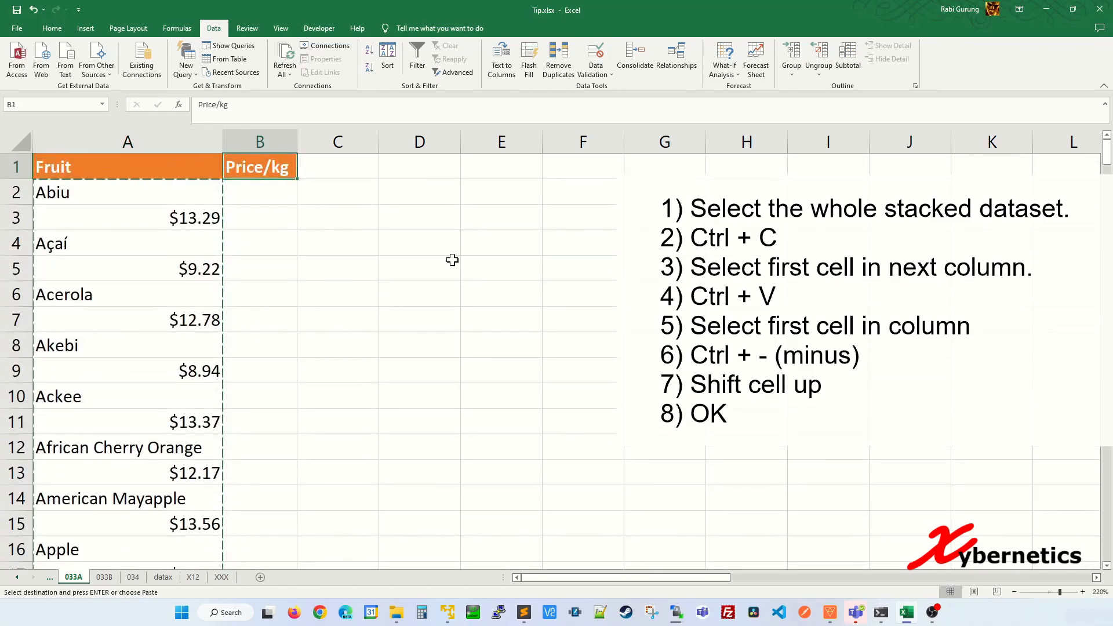
pyautogui.click(278, 195)
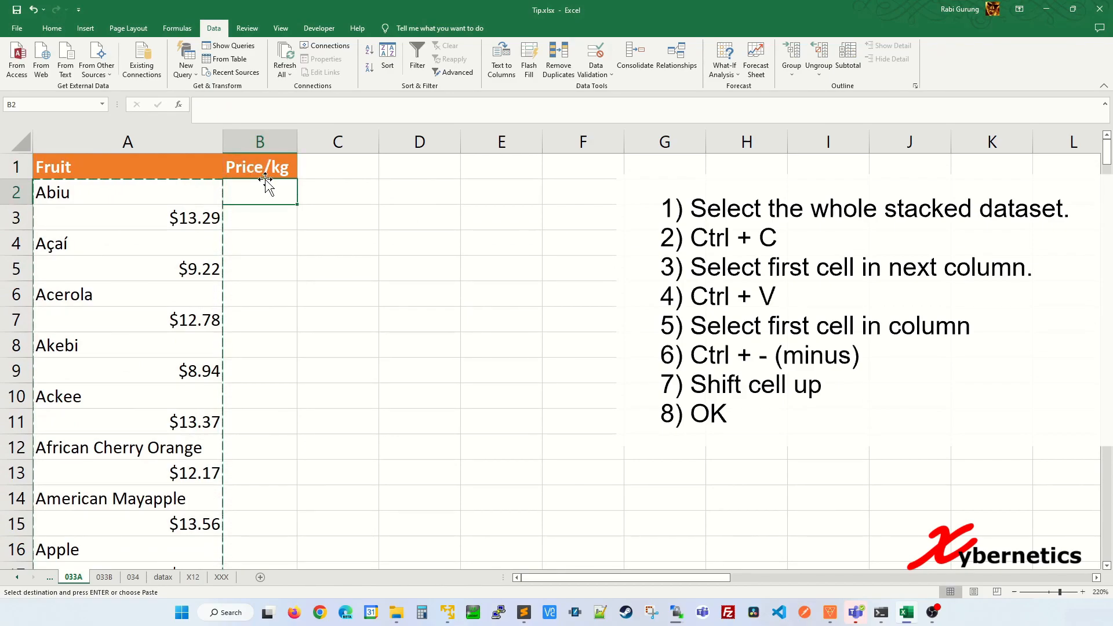
pyautogui.hotkey('ctrl', 'v')
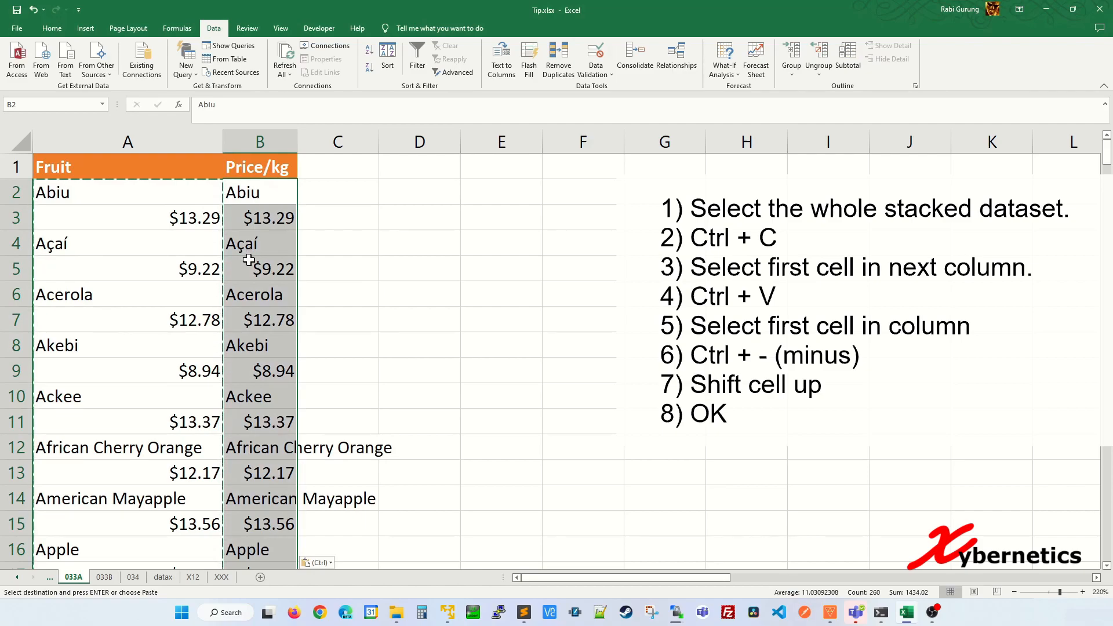
pyautogui.click(277, 145)
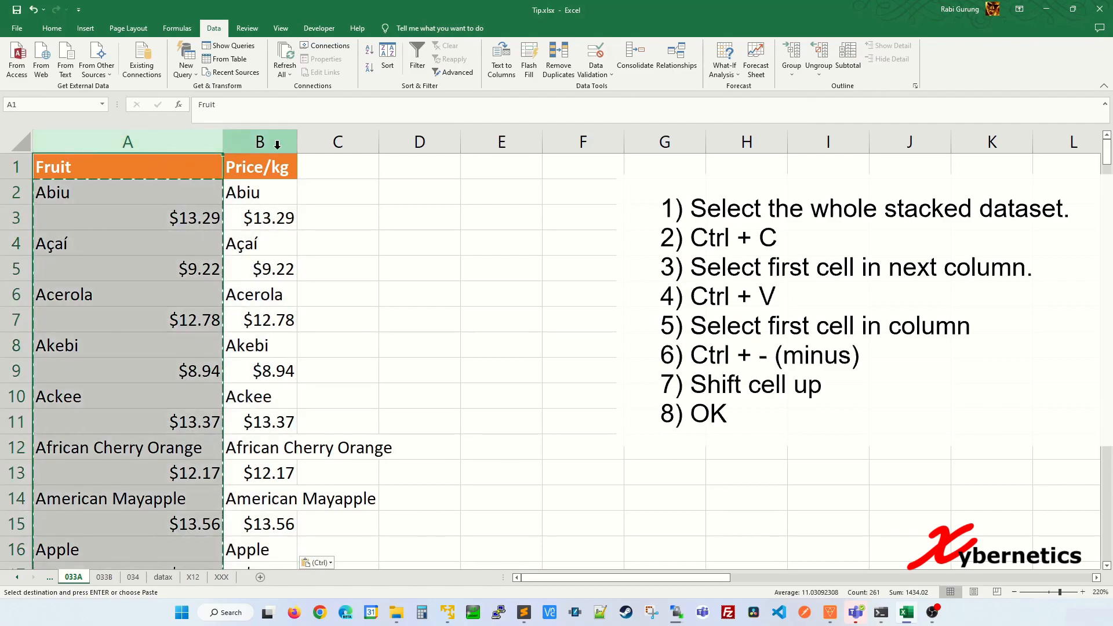
pyautogui.click(281, 200)
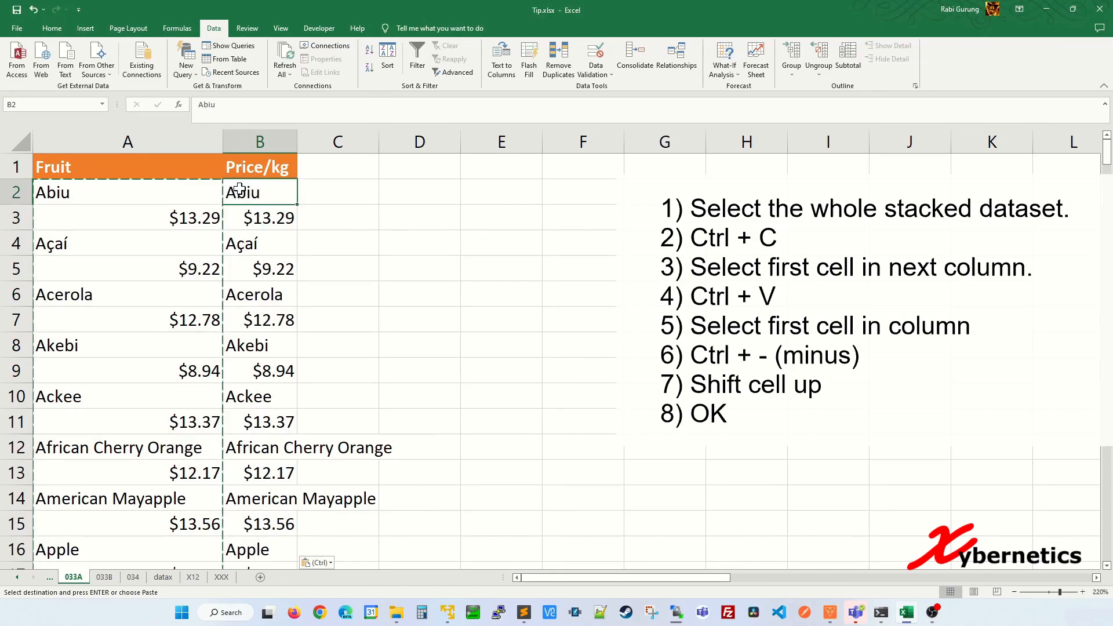
# Step: Delete cell B2 with Shift cells up, placing each price beside its fruit
pyautogui.hotkey('ctrl', '-')
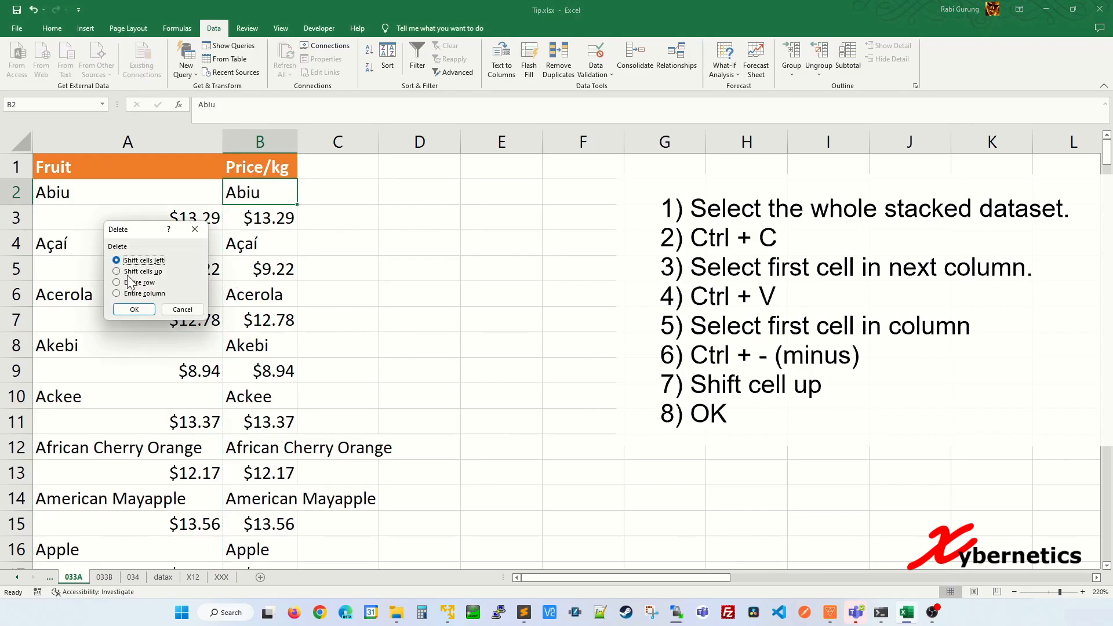
pyautogui.click(129, 272)
pyautogui.click(146, 311)
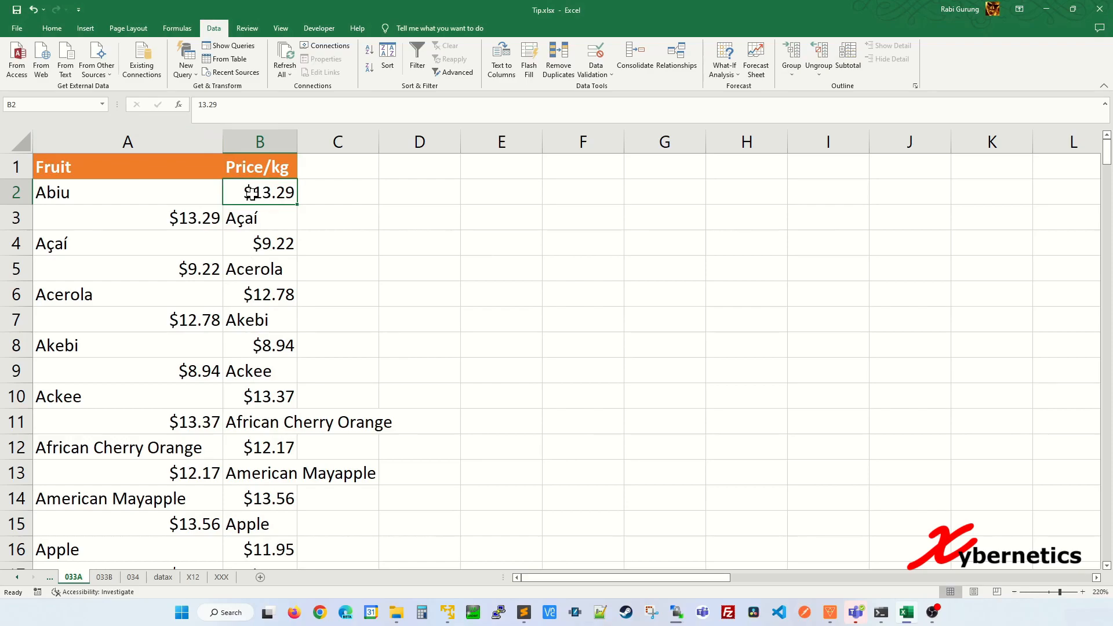
pyautogui.click(249, 240)
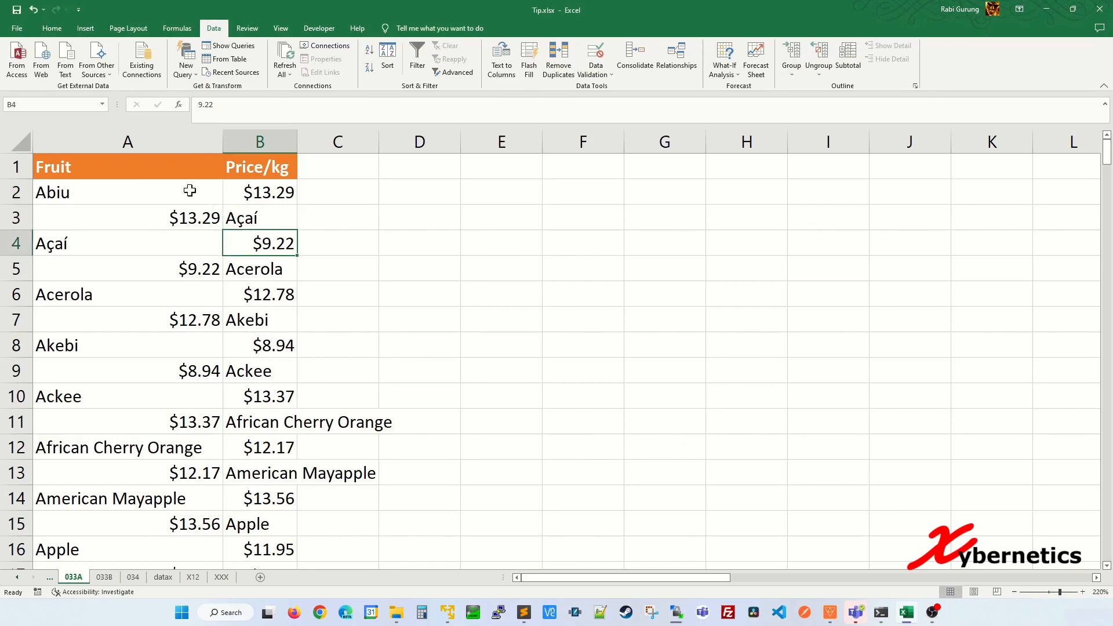
pyautogui.click(194, 168)
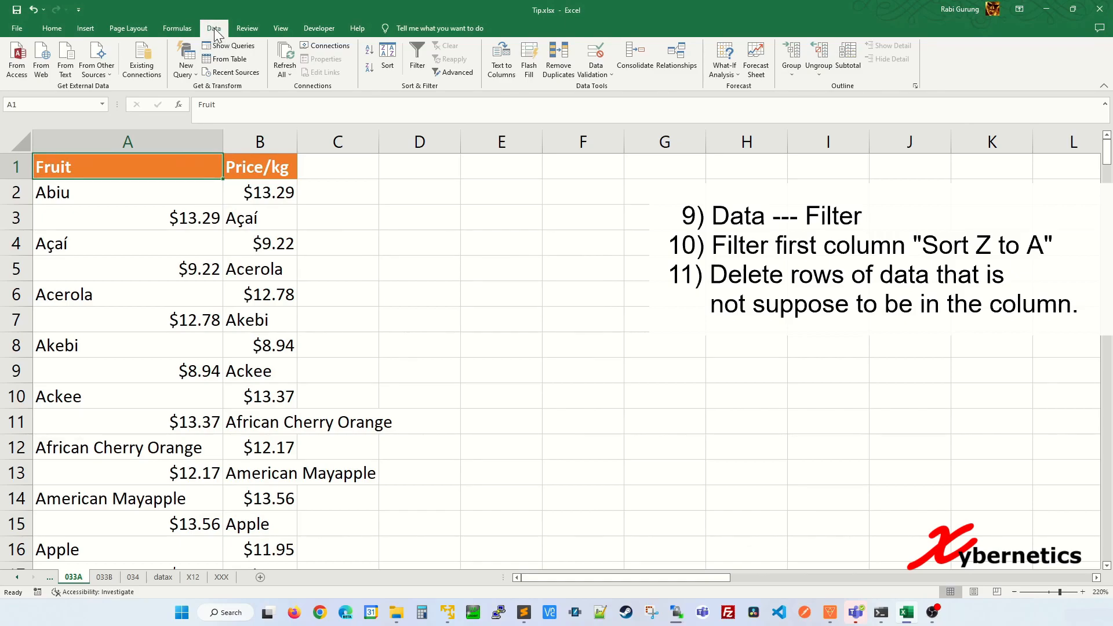
# Step: Turn on Data Filter and sort the Fruit column Z to A
pyautogui.click(423, 56)
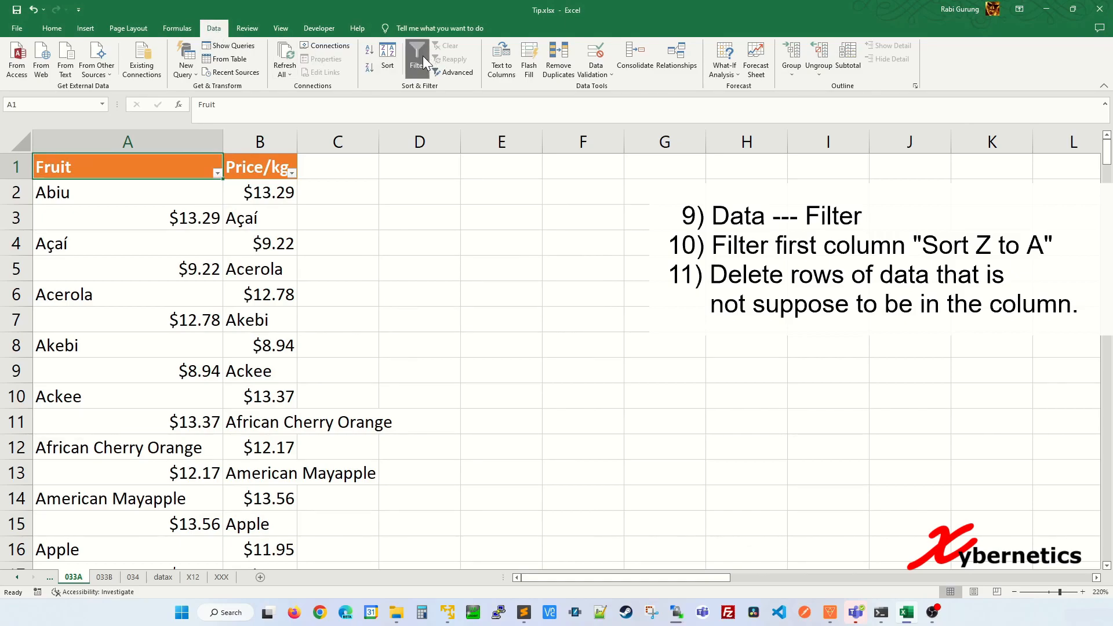
pyautogui.click(216, 173)
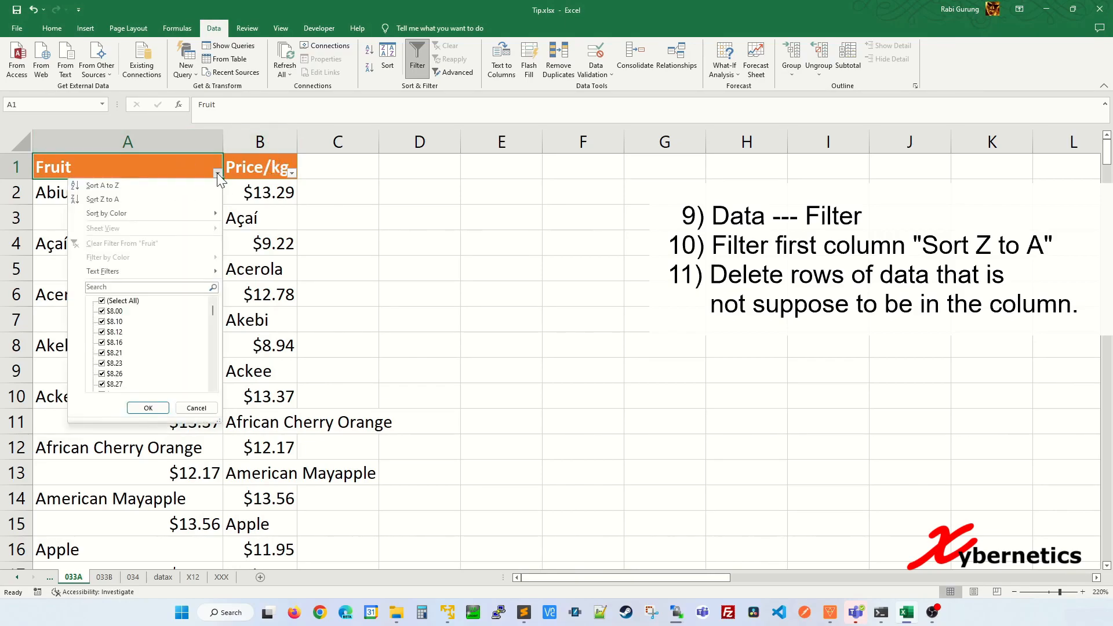
pyautogui.click(110, 201)
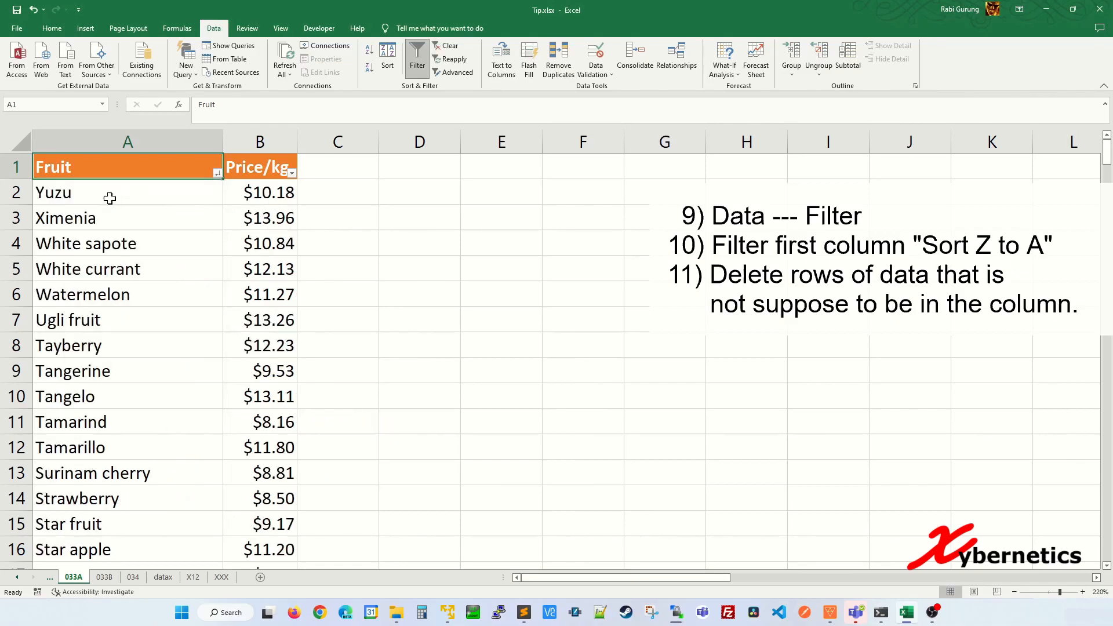
pyautogui.scroll(-4, 154, 364)
pyautogui.scroll(-20, 154, 364)
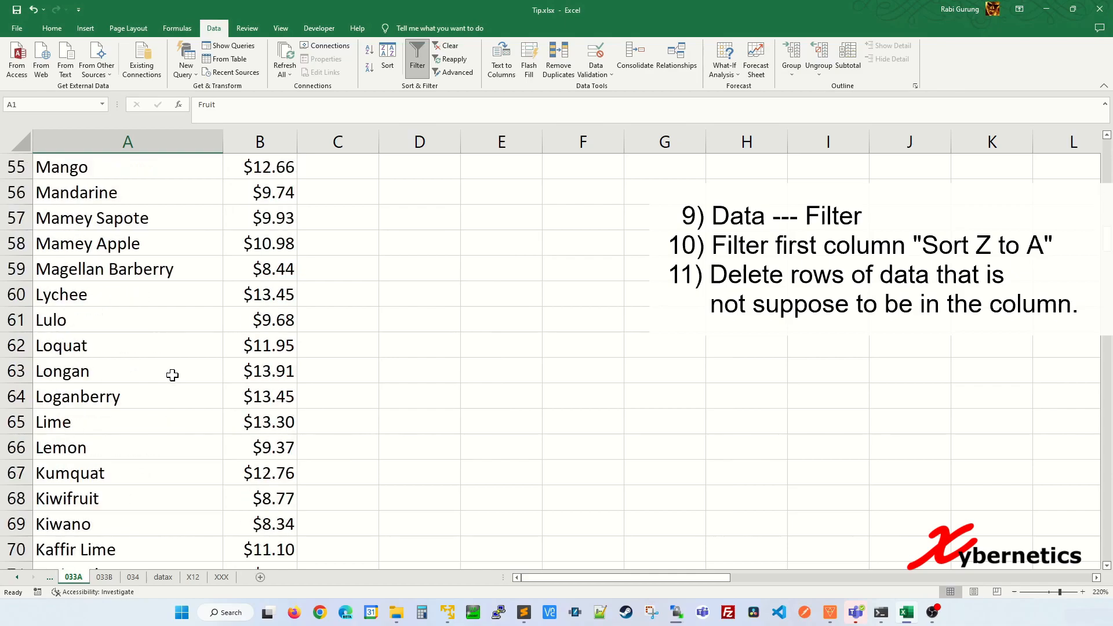
pyautogui.scroll(5, 159, 390)
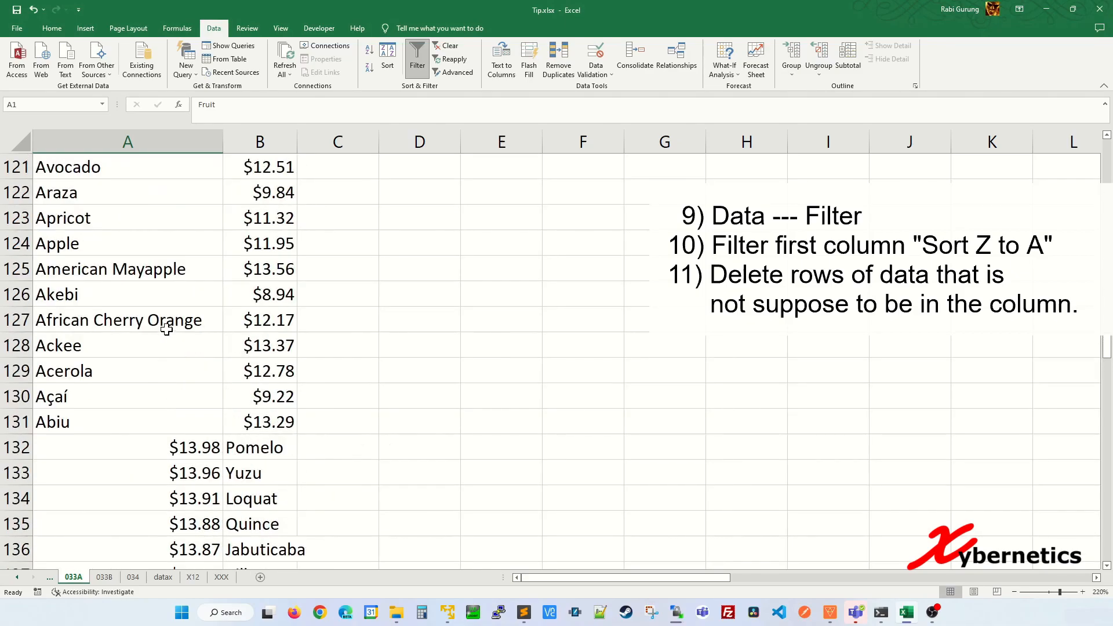
# Step: Select rows 132 through 261 and delete them
pyautogui.click(17, 447)
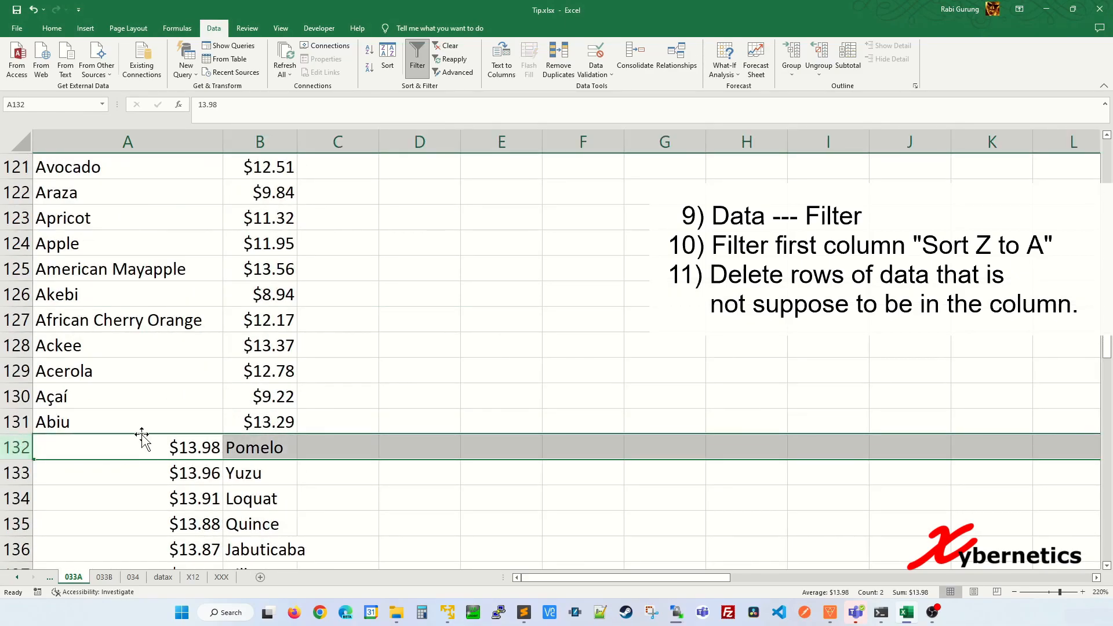
pyautogui.hotkey('shift', 'Down')
pyautogui.hotkey('shift', 'Down')
pyautogui.hotkey('shift', 'Down')
pyautogui.hotkey('shift', 'Down')
pyautogui.hotkey('shift', 'Down')
pyautogui.hotkey('shift', 'Down')
pyautogui.hotkey('shift', 'Down')
pyautogui.hotkey('shift', 'Down')
pyautogui.hotkey('shift', 'Down')
pyautogui.hotkey('shift', 'Down')
pyautogui.hotkey('shift', 'Down')
pyautogui.hotkey('shift', 'Down')
pyautogui.hotkey('shift', 'Down')
pyautogui.hotkey('shift', 'Down')
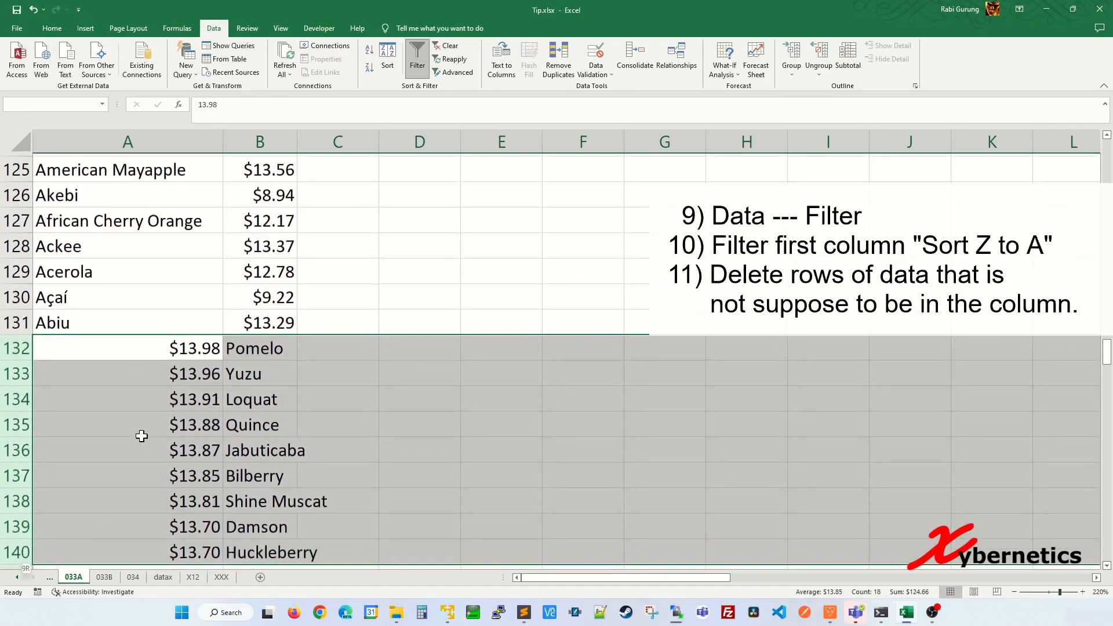
pyautogui.hotkey('shift', 'Down')
pyautogui.hotkey('shift', 'Down')
pyautogui.hotkey('shift', 'Down')
pyautogui.hotkey('shift', 'Down')
pyautogui.hotkey('shift', 'Down')
pyautogui.hotkey('shift', 'Down')
pyautogui.hotkey('shift', 'Down')
pyautogui.hotkey('shift', 'Down')
pyautogui.hotkey('shift', 'Down')
pyautogui.hotkey('shift', 'Down')
pyautogui.hotkey('shift', 'Down')
pyautogui.hotkey('shift', 'Down')
pyautogui.hotkey('shift', 'Down')
pyautogui.hotkey('shift', 'Down')
pyautogui.hotkey('shift', 'Down')
pyautogui.hotkey('shift', 'Down')
pyautogui.hotkey('shift', 'Down')
pyautogui.hotkey('shift', 'Down')
pyautogui.hotkey('shift', 'Down')
pyautogui.hotkey('shift', 'Down')
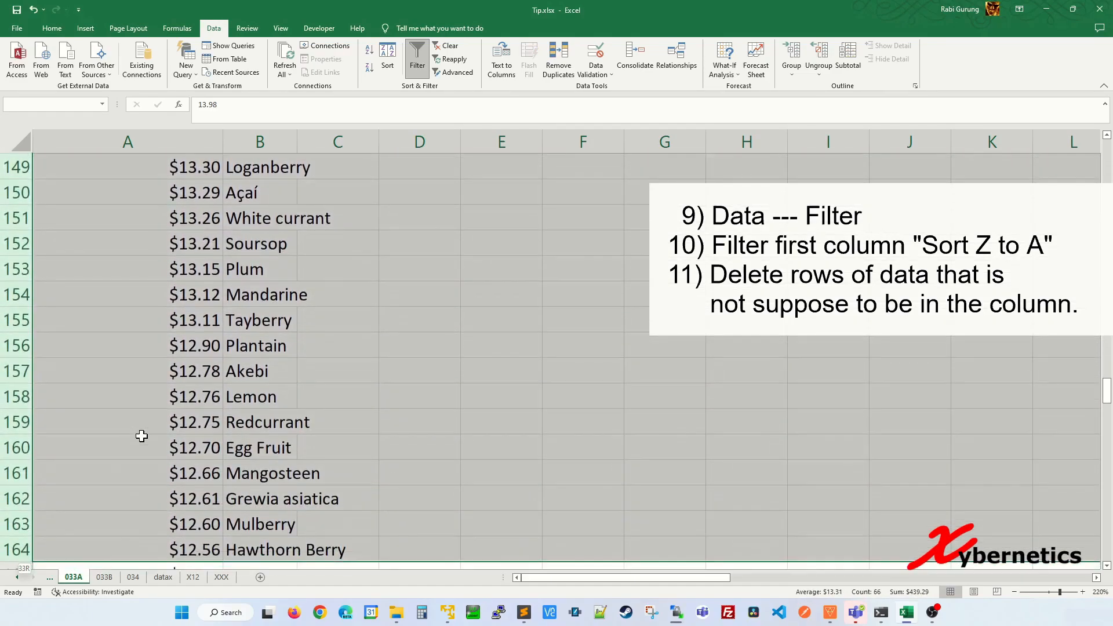
pyautogui.hotkey('shift', 'Down')
pyautogui.hotkey('shift', 'Down')
pyautogui.hotkey('shift', 'Down')
pyautogui.scroll(-20, 169, 456)
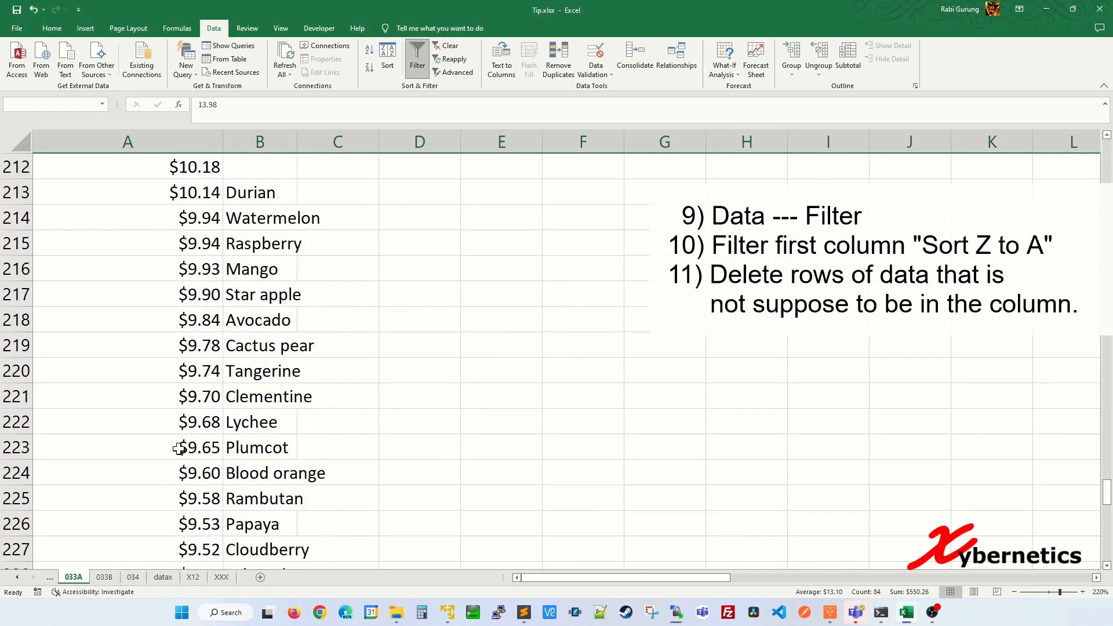
pyautogui.keyDown('shift'); pyautogui.click(17, 346); pyautogui.keyUp('shift')
pyautogui.rightClick(29, 242)
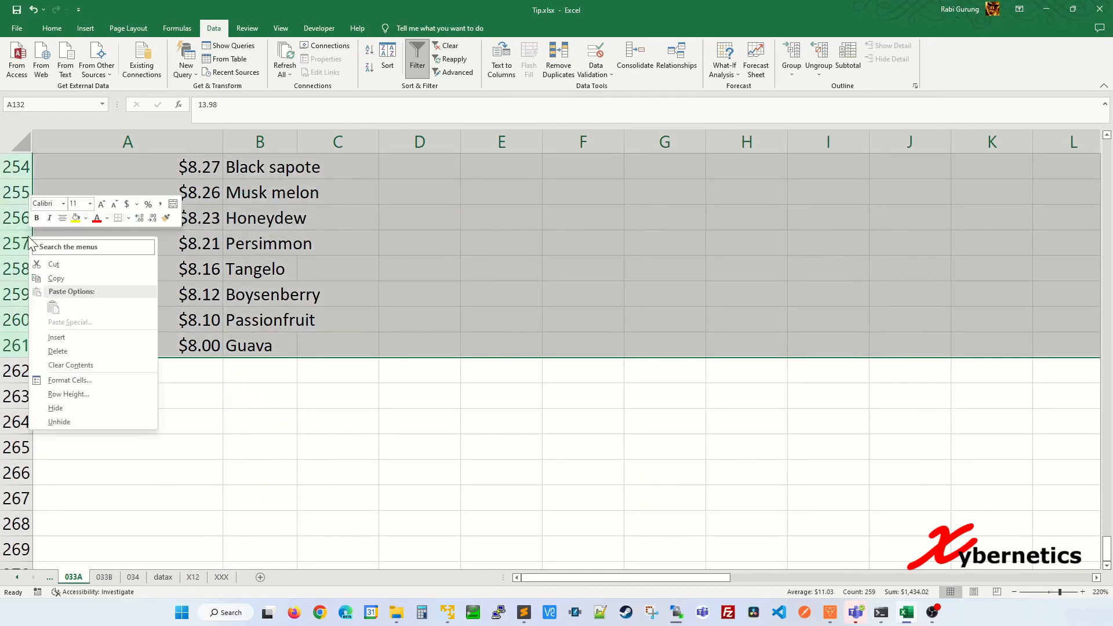
pyautogui.click(86, 353)
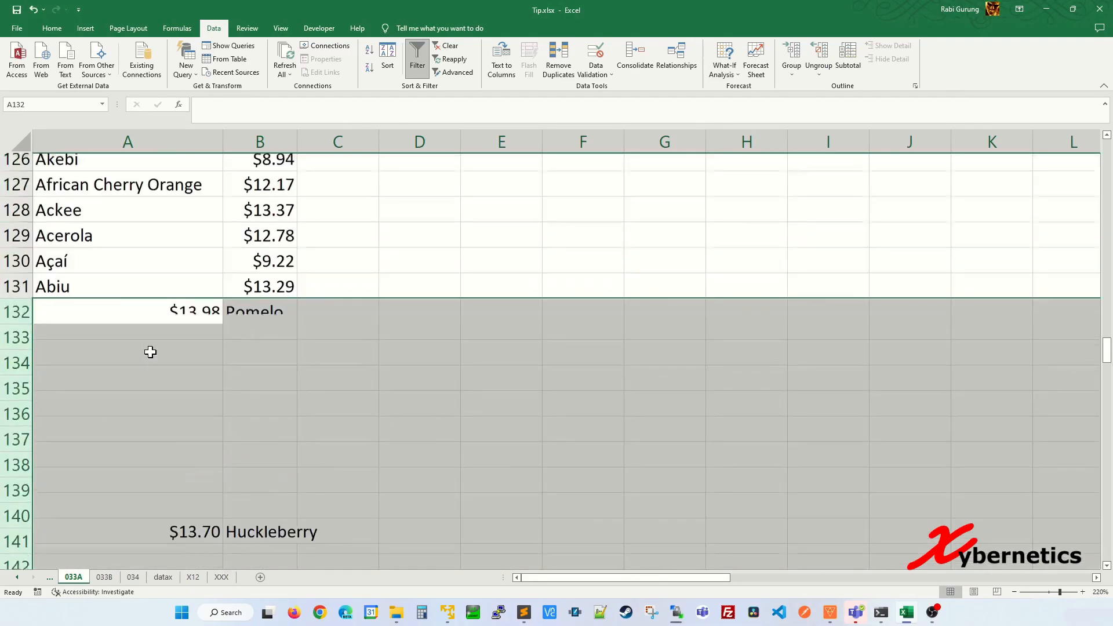
# Step: Review the cleaned Fruit and Price/kg table in columns A and B
pyautogui.scroll(8, 242, 305)
pyautogui.scroll(20, 242, 305)
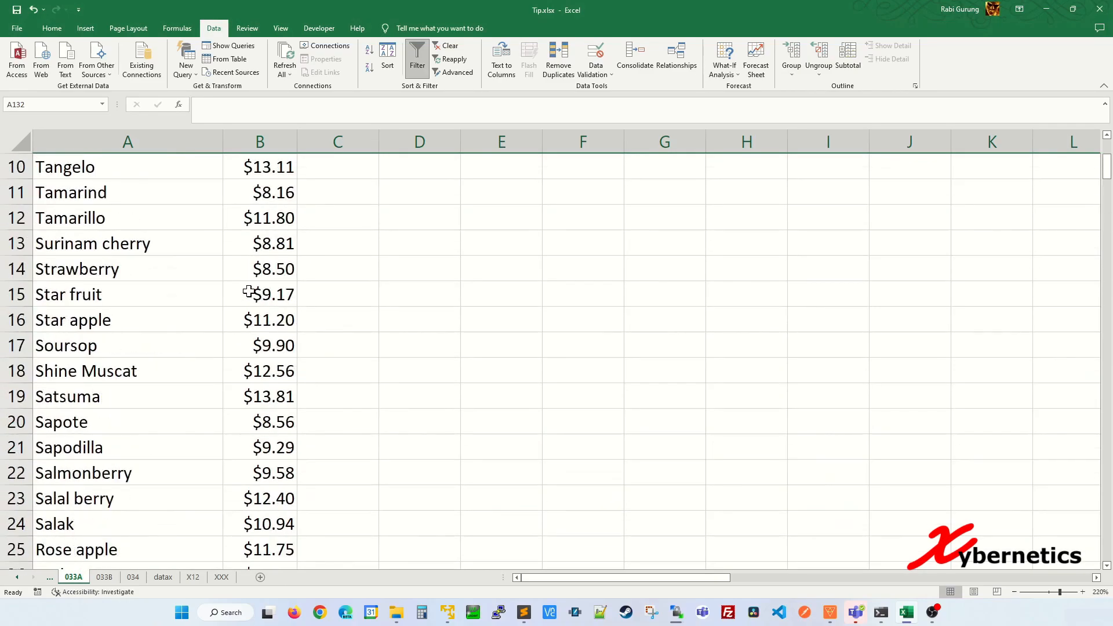
pyautogui.click(203, 244)
pyautogui.moveTo(169, 141); pyautogui.dragTo(273, 142)
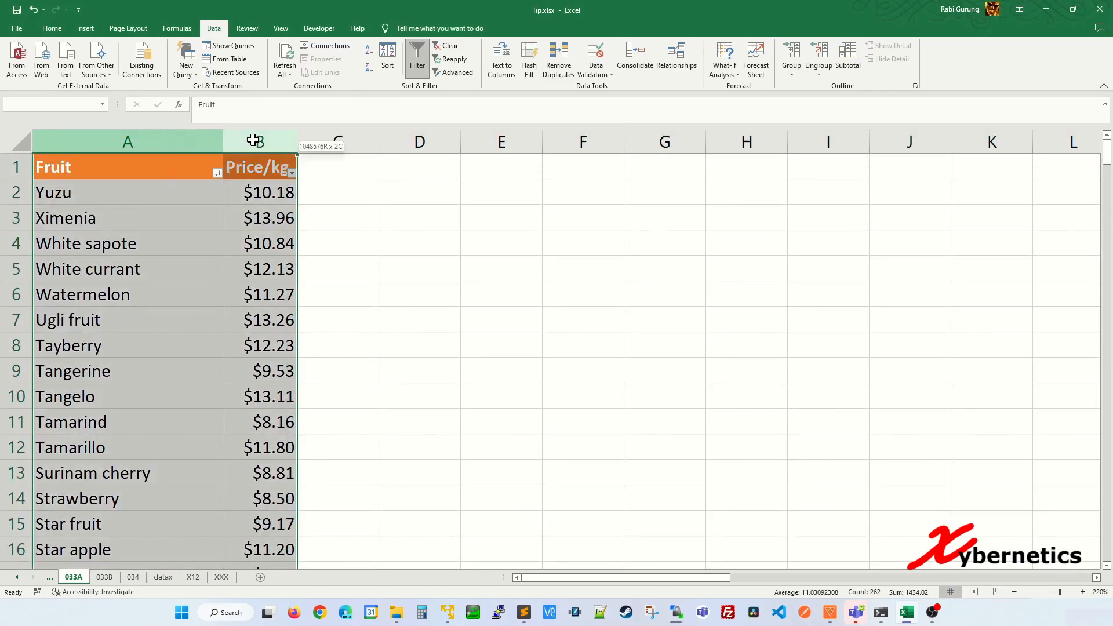
pyautogui.click(212, 220)
pyautogui.click(183, 132)
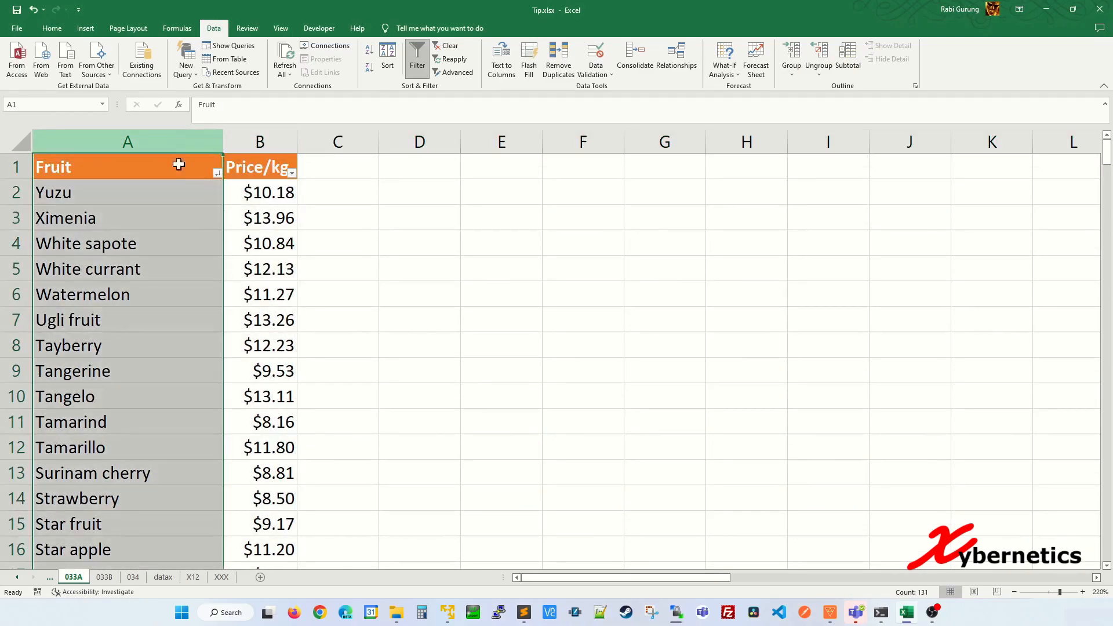
pyautogui.click(287, 367)
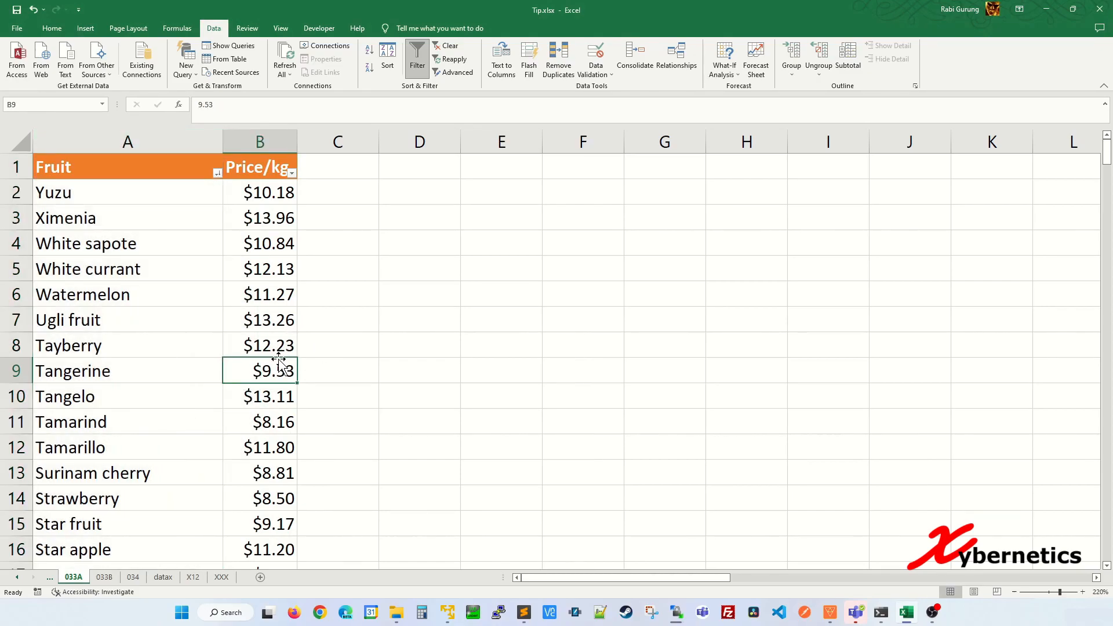
# Step: Open sheet 033B and inspect column A's first stacked values, Alex and M
pyautogui.click(104, 576)
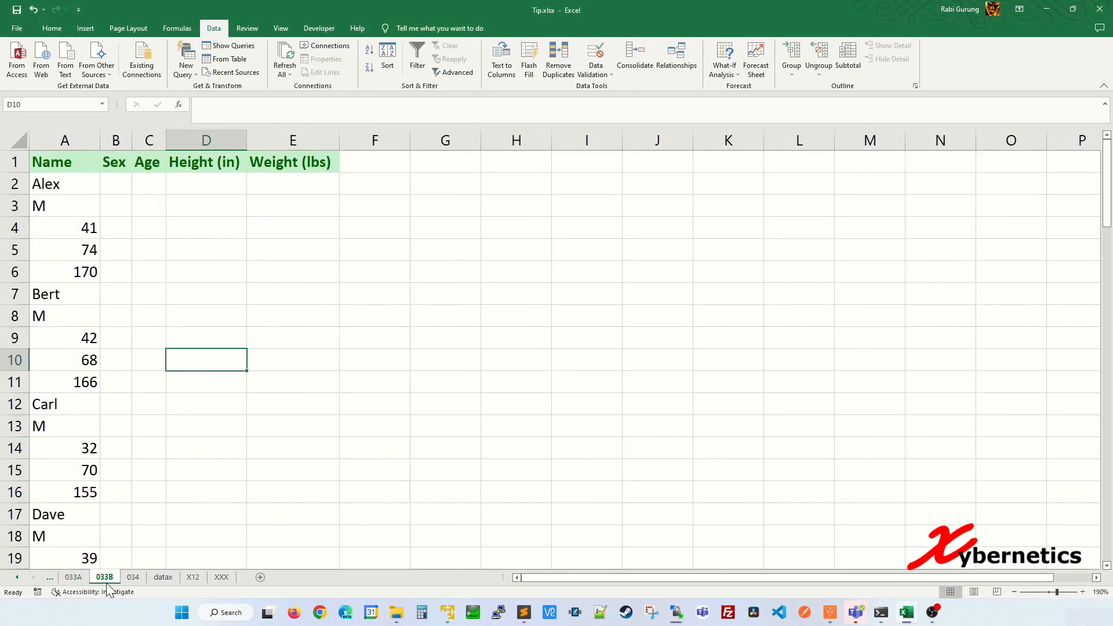
pyautogui.click(70, 185)
pyautogui.click(80, 141)
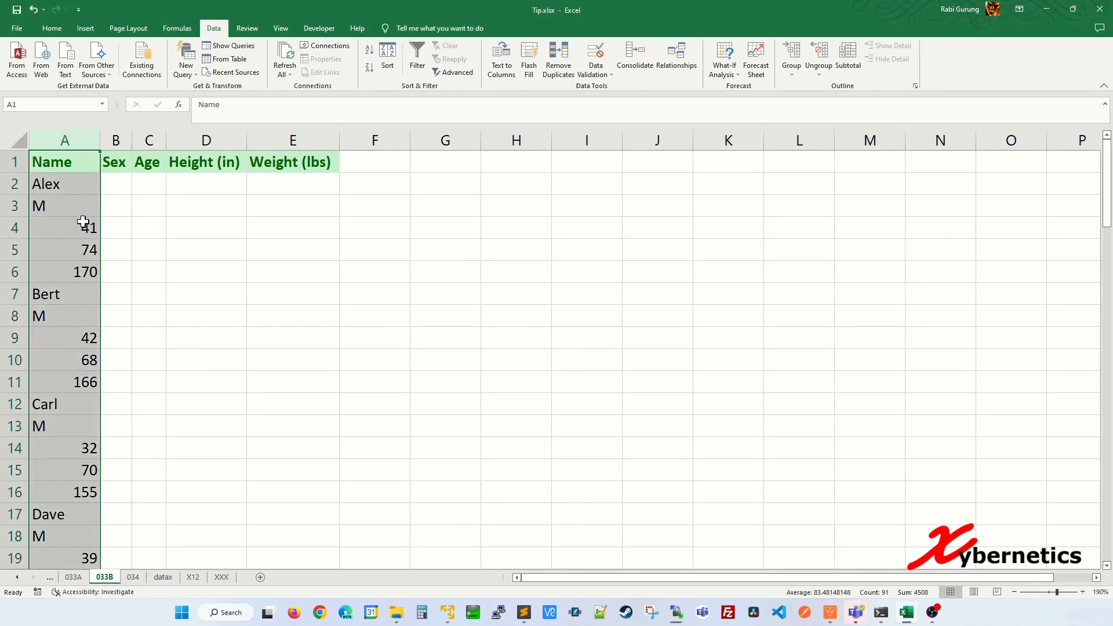
pyautogui.click(85, 183)
pyautogui.click(88, 212)
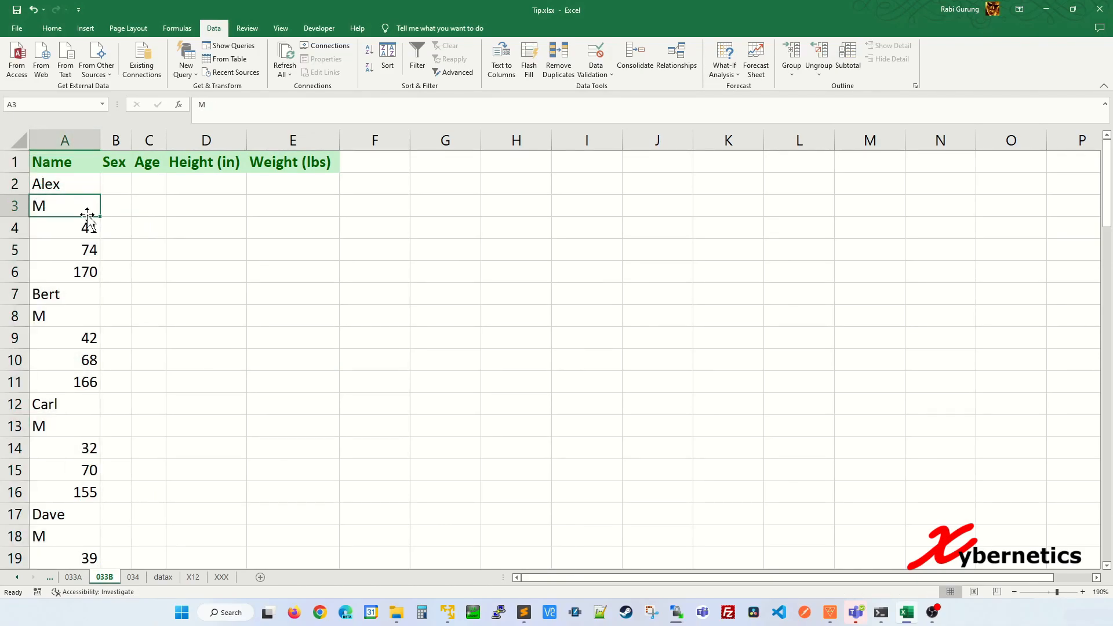
# Step: Match the stacked values 41, 74 and 170 to the Sex, Age, Height and Weight headers
pyautogui.click(112, 185)
pyautogui.click(93, 226)
pyautogui.click(137, 191)
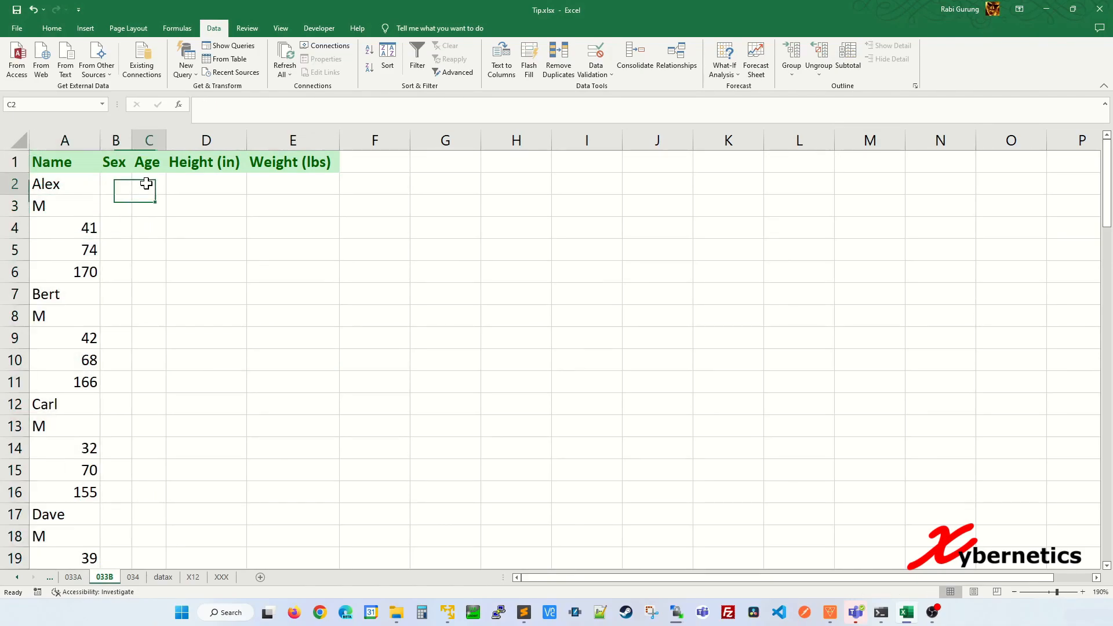
pyautogui.click(87, 249)
pyautogui.click(206, 182)
pyautogui.click(97, 271)
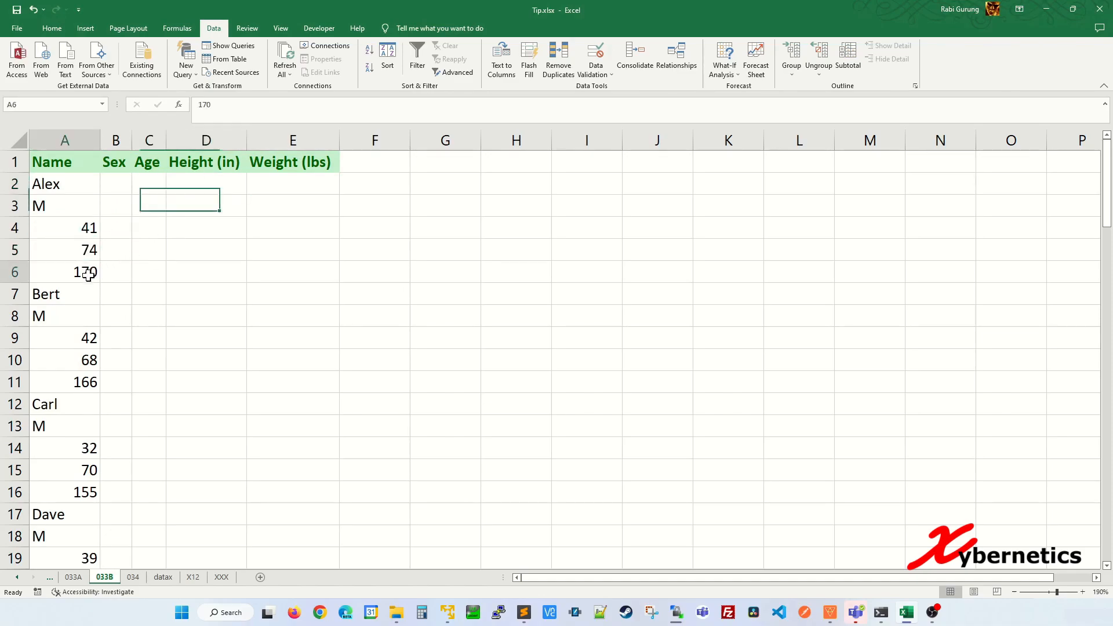
pyautogui.click(300, 175)
pyautogui.click(179, 224)
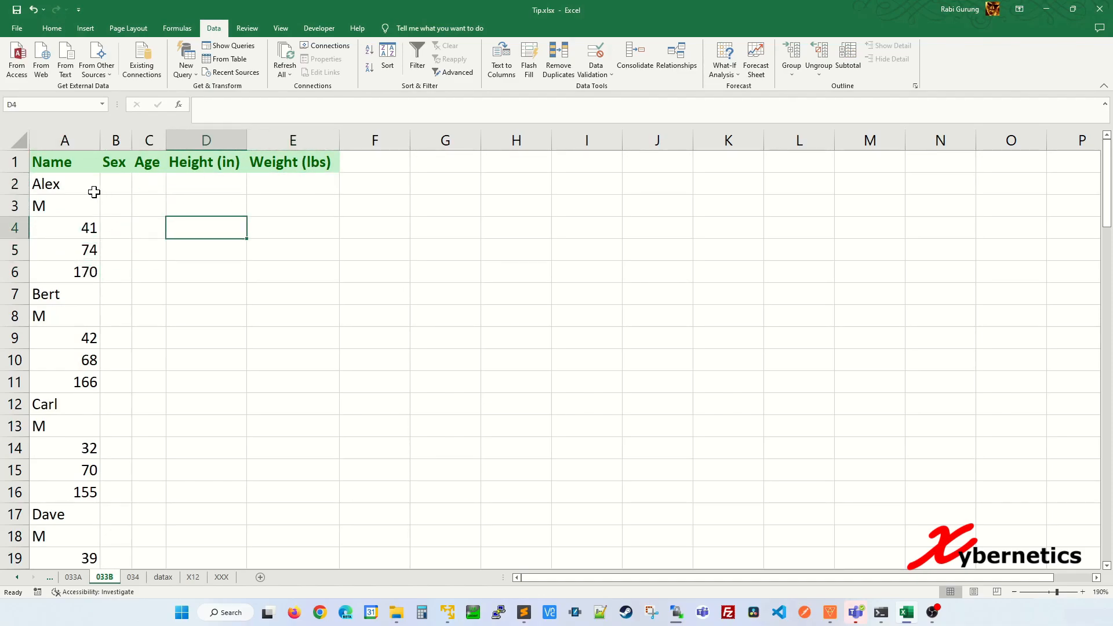
pyautogui.click(91, 180)
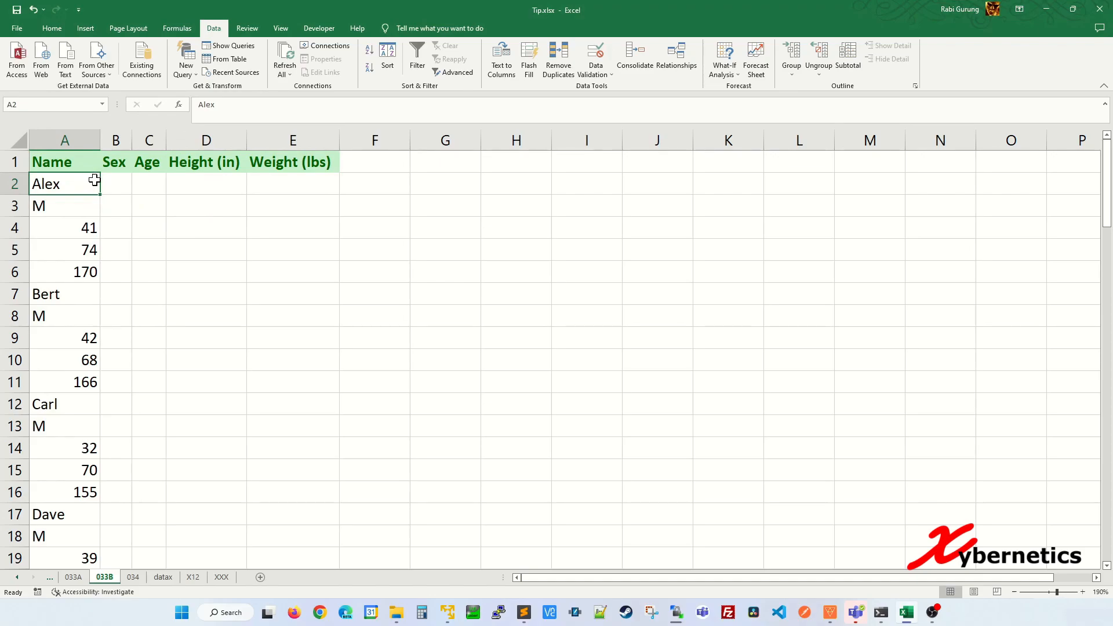
# Step: Copy A2:A91 and paste it starting at B2
pyautogui.hotkey('ctrl', 'shift', 'Down')
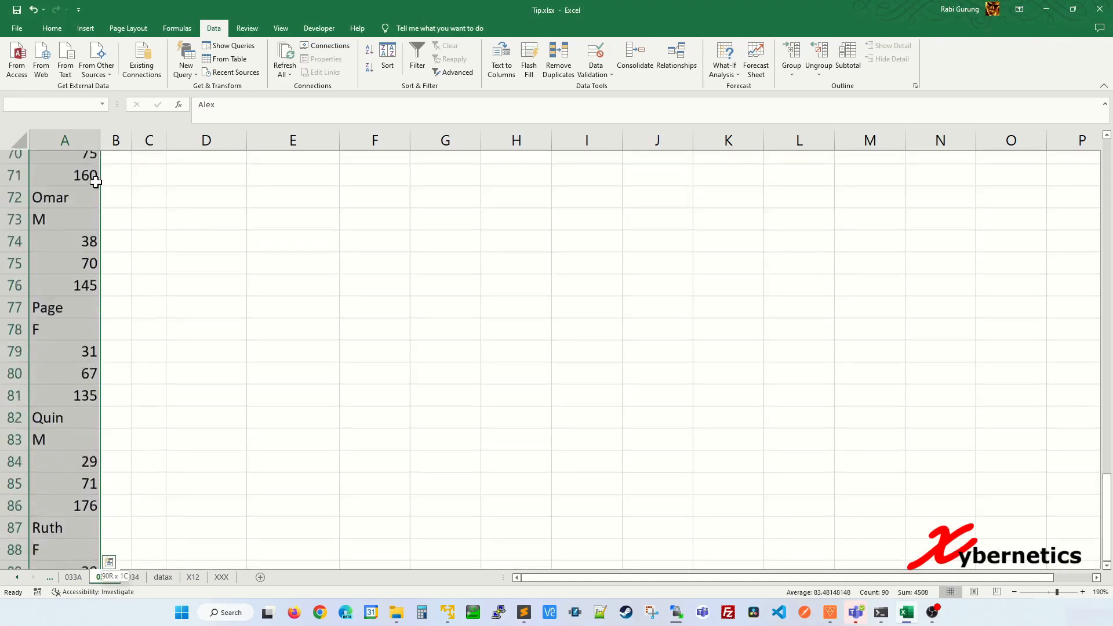
pyautogui.hotkey('ctrl', 'c')
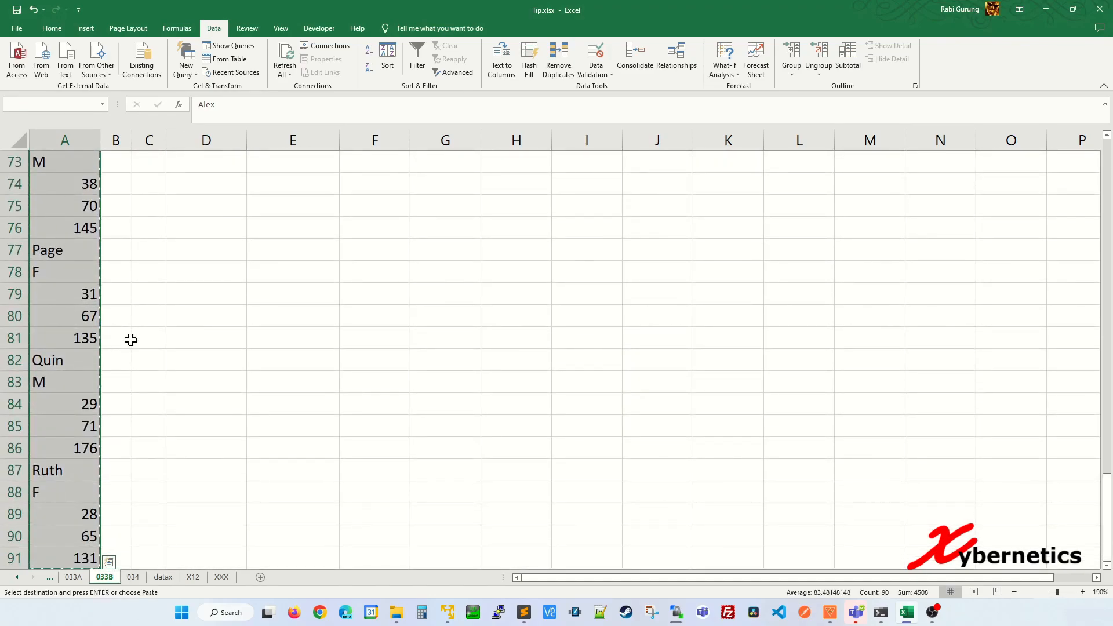
pyautogui.click(129, 338)
pyautogui.hotkey('ctrl', 'Up')
pyautogui.press('Down')
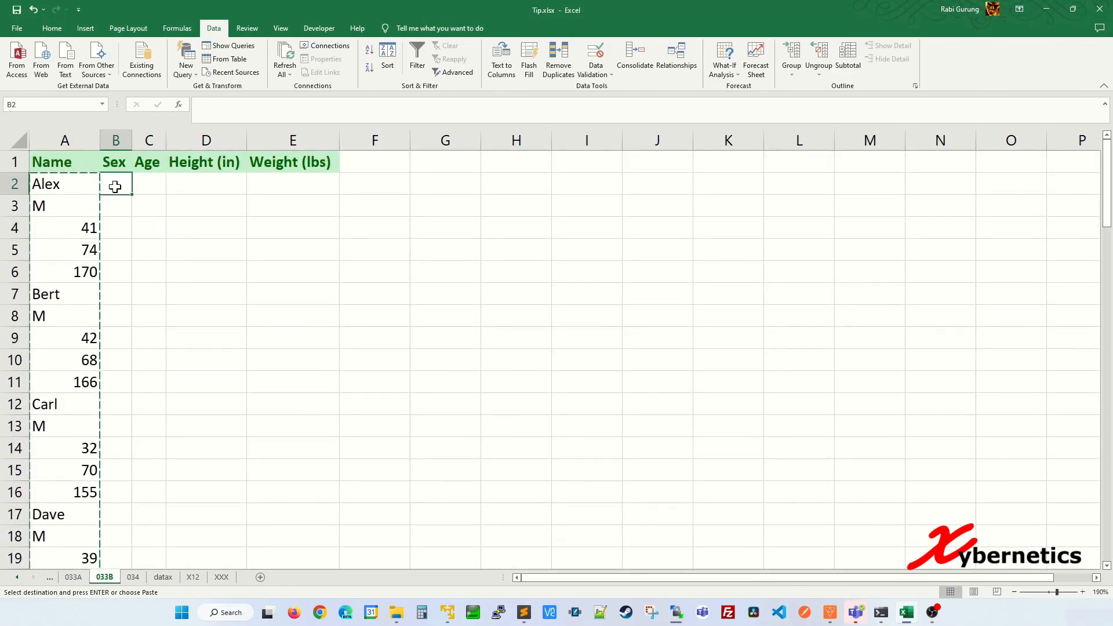
pyautogui.hotkey('ctrl', 'v')
# Step: Paste the same column A data starting at C2, D2 and E2
pyautogui.click(149, 184)
pyautogui.hotkey('ctrl', 'v')
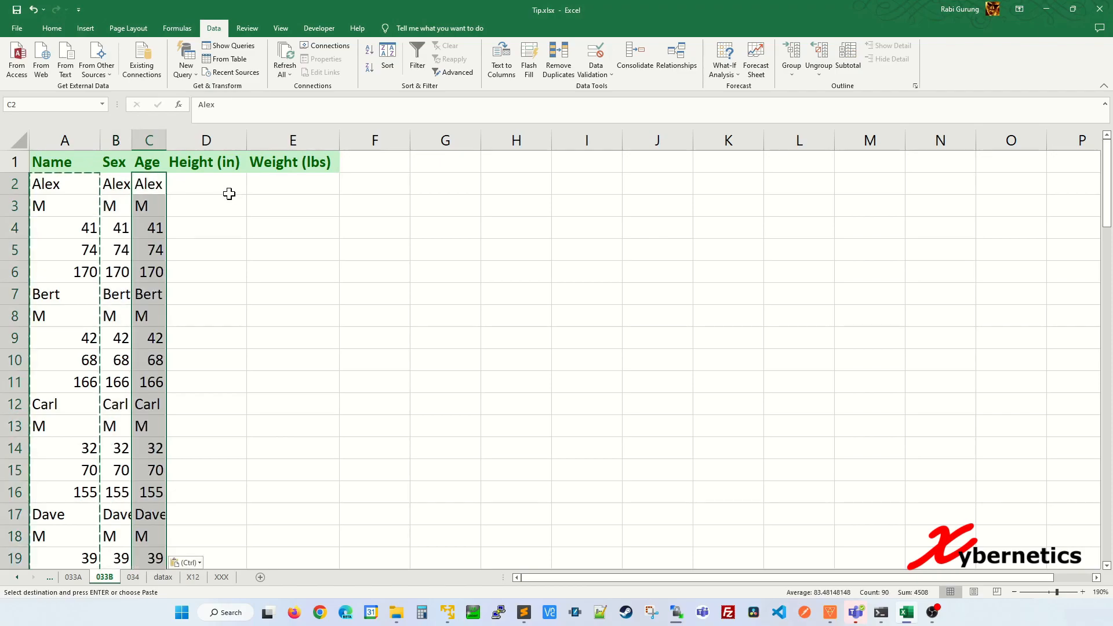
pyautogui.click(232, 185)
pyautogui.hotkey('ctrl', 'v')
pyautogui.click(296, 186)
pyautogui.hotkey('ctrl', 'v')
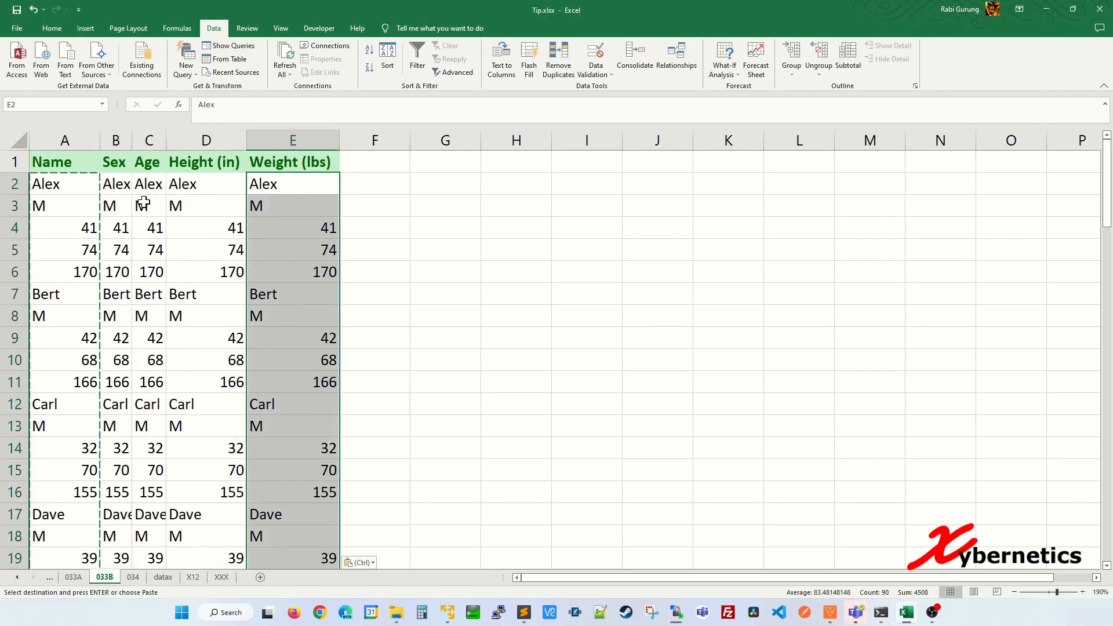
# Step: Cancel the copy mode and check the pasted values in columns B to E
pyautogui.click(268, 229)
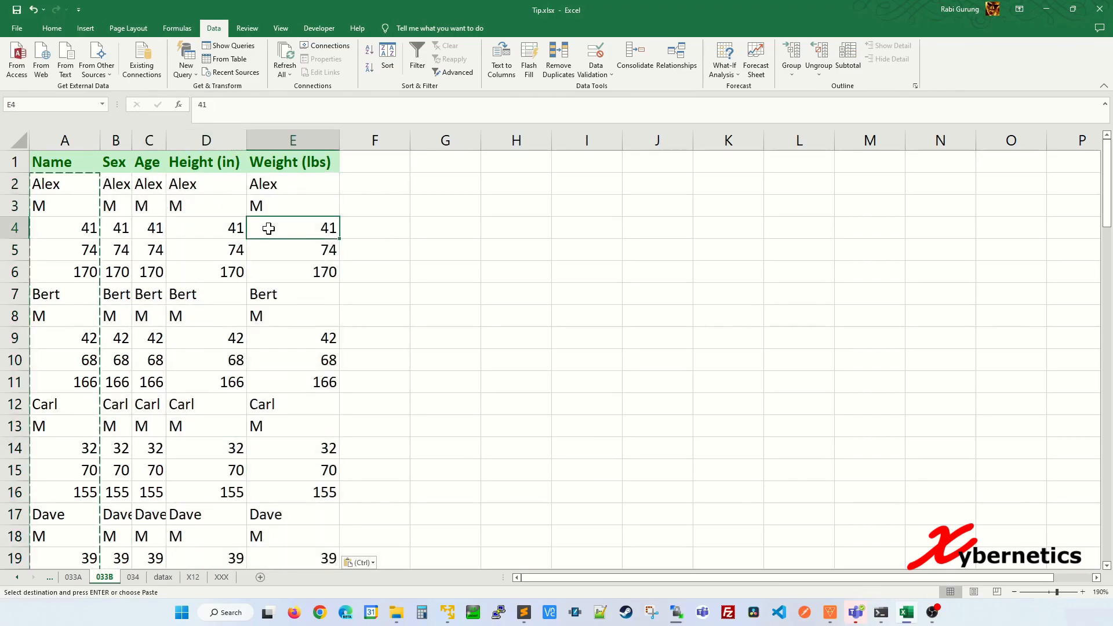
pyautogui.click(204, 225)
pyautogui.press('Escape')
pyautogui.click(196, 208)
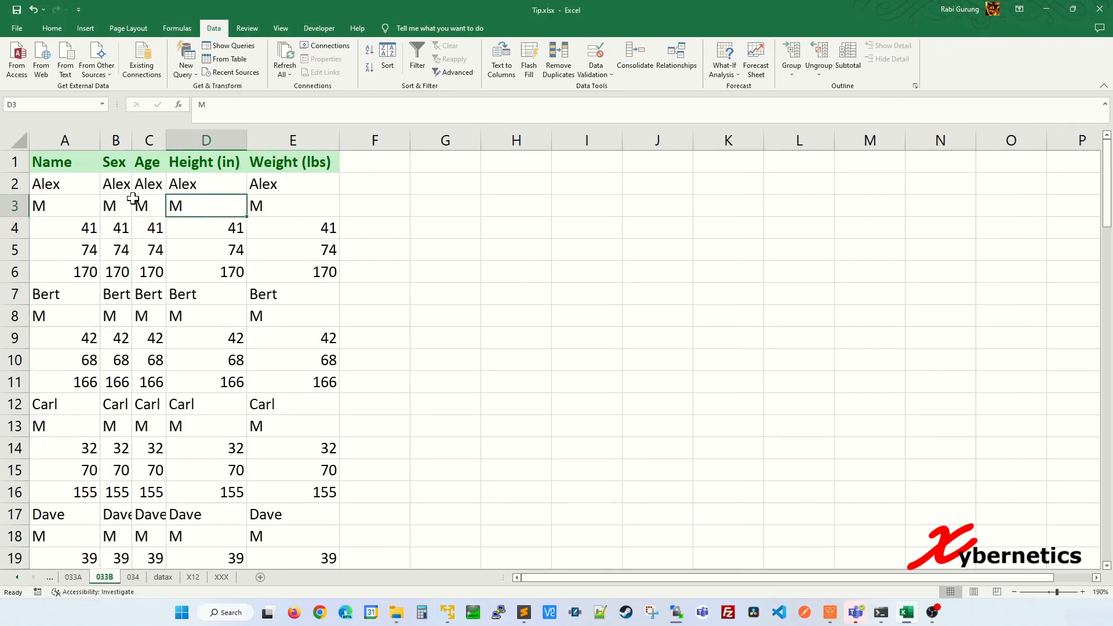
pyautogui.click(123, 183)
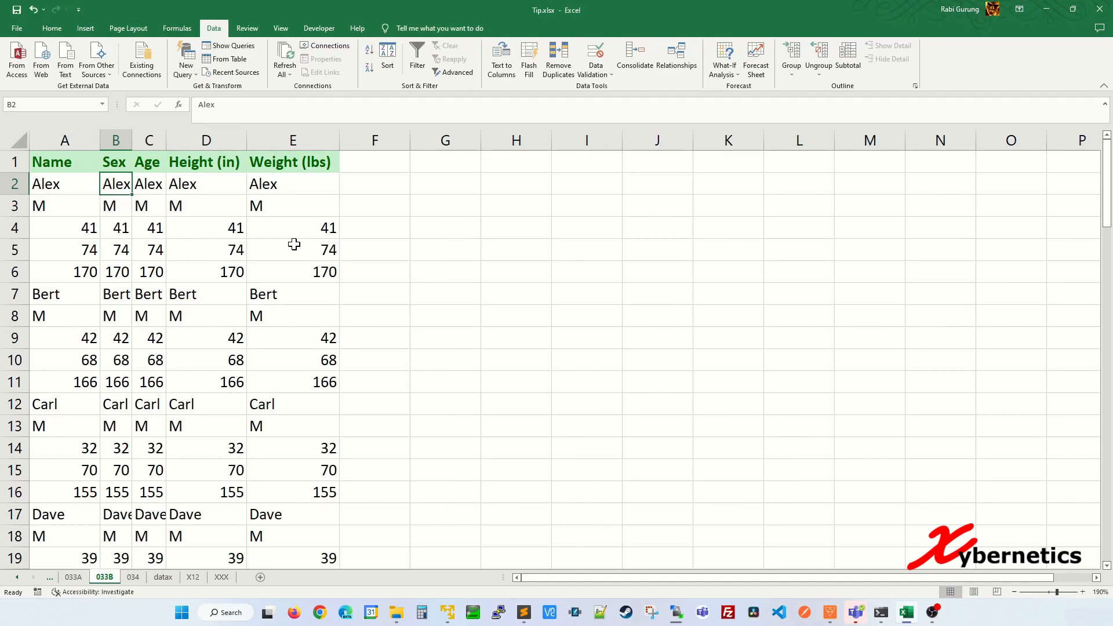
# Step: Delete B2 and C2:C3 with cells shifted up
pyautogui.hotkey('ctrl', '-')
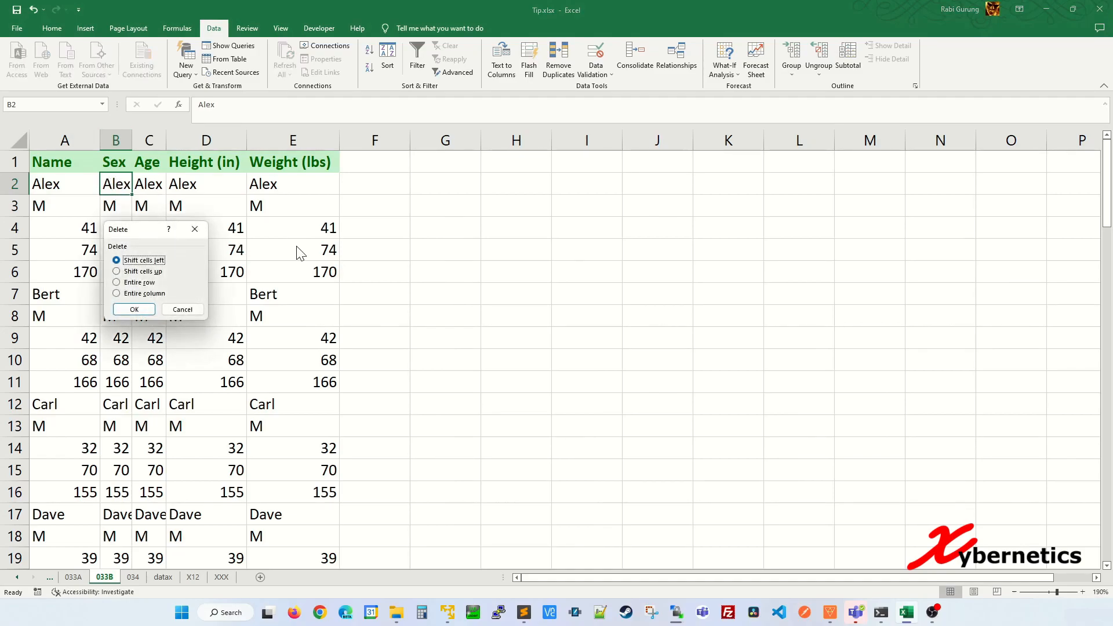
pyautogui.click(152, 272)
pyautogui.click(135, 310)
pyautogui.click(149, 183)
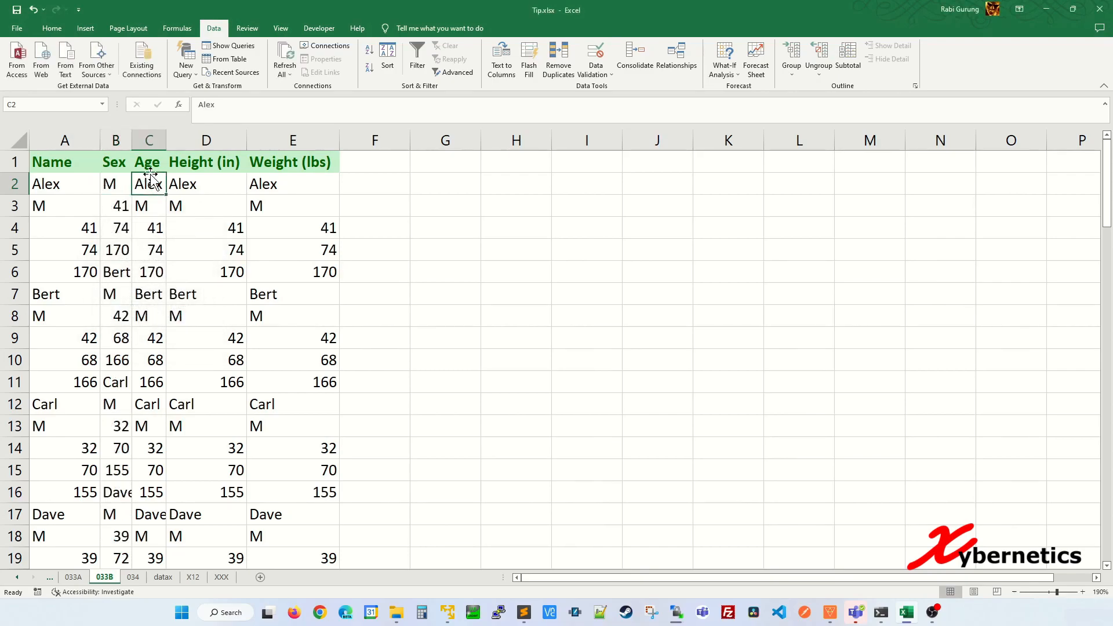
pyautogui.keyDown('shift'); pyautogui.click(154, 205); pyautogui.keyUp('shift')
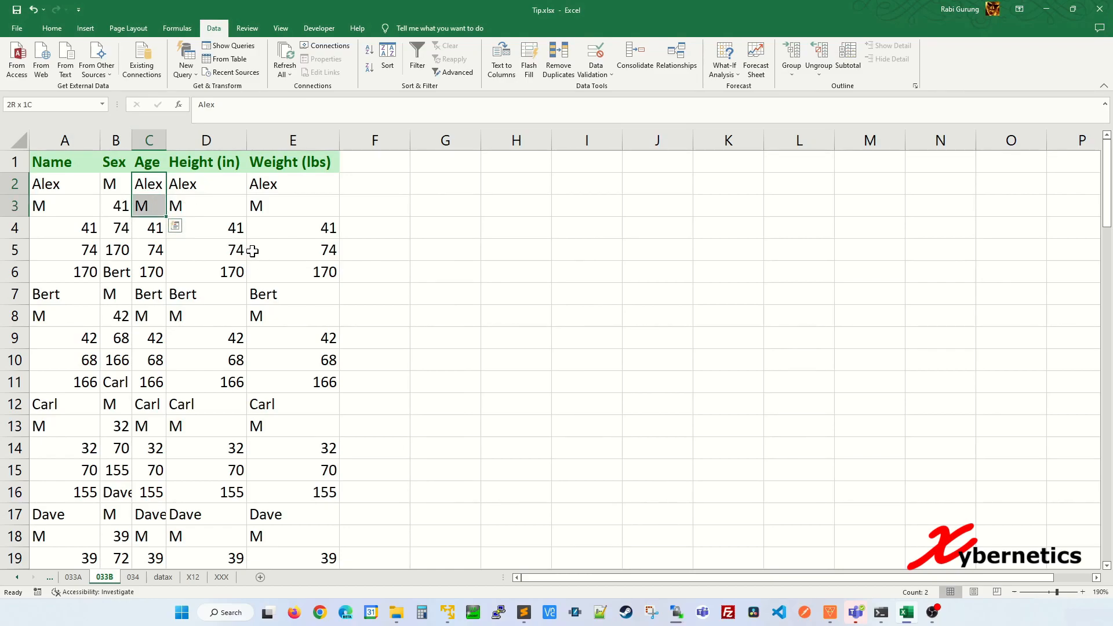
pyautogui.hotkey('ctrl', '-')
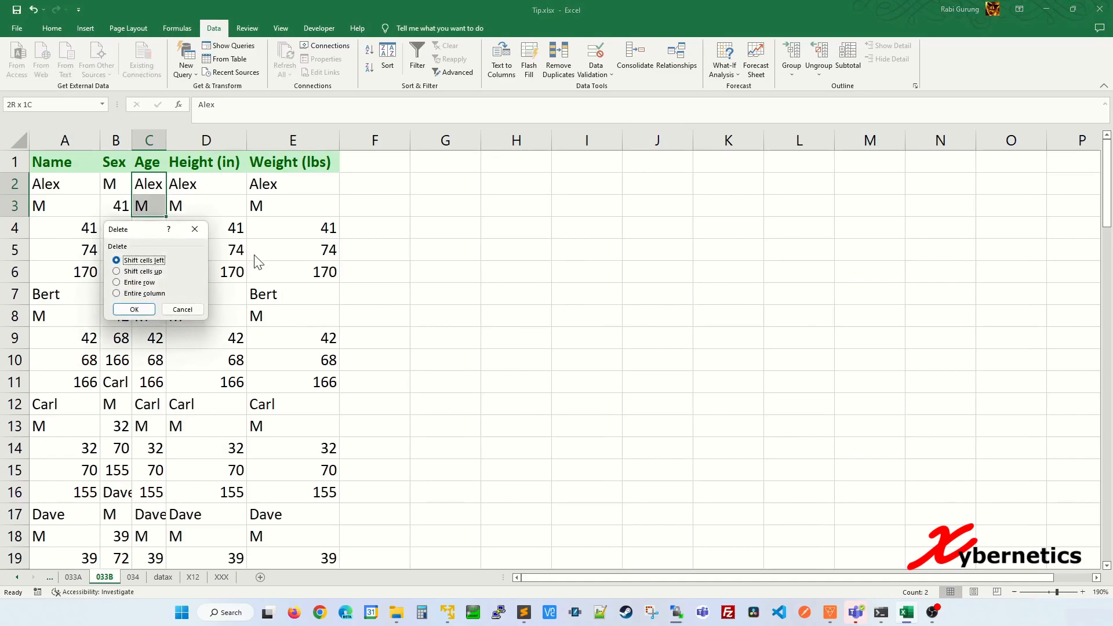
pyautogui.click(144, 271)
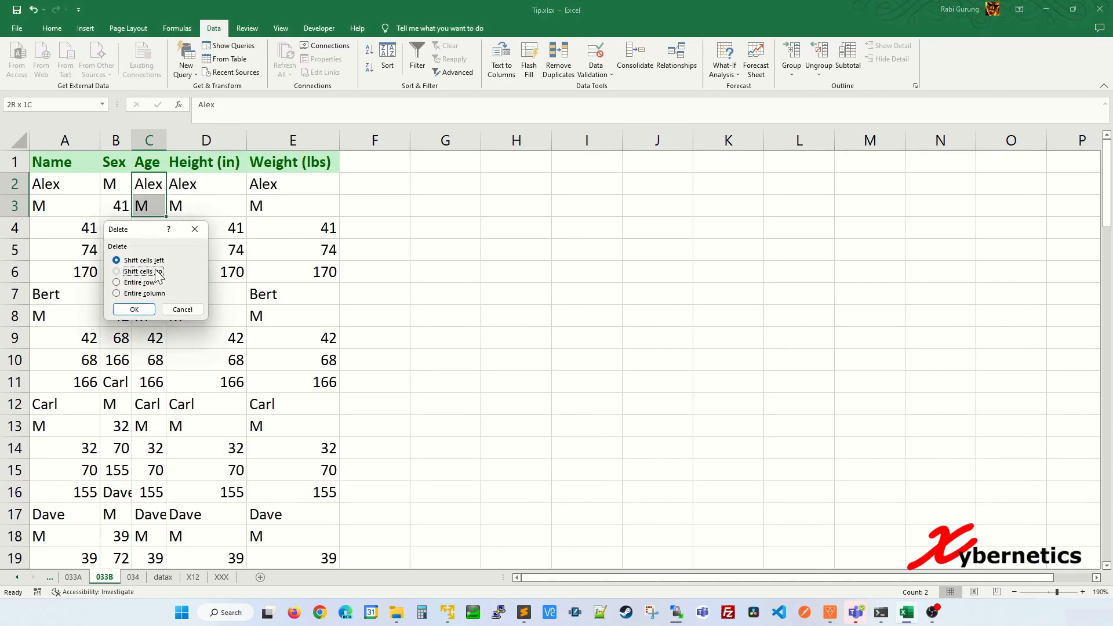
pyautogui.click(134, 309)
# Step: Delete D2:D4 and E2:E5 with cells shifted up
pyautogui.click(233, 184)
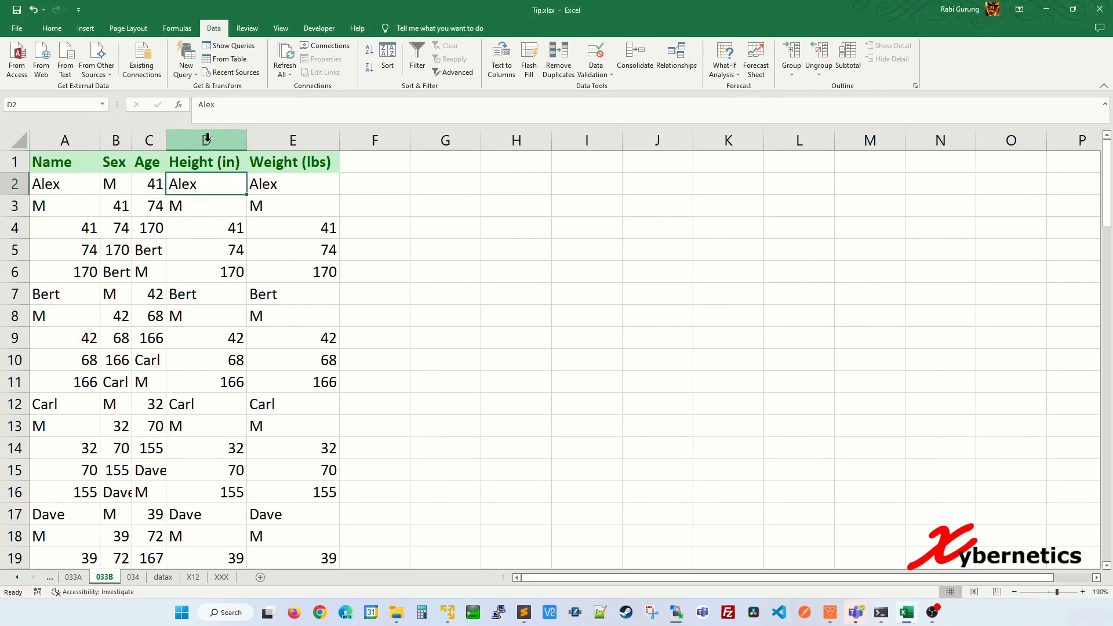
pyautogui.keyDown('shift'); pyautogui.click(214, 232); pyautogui.keyUp('shift')
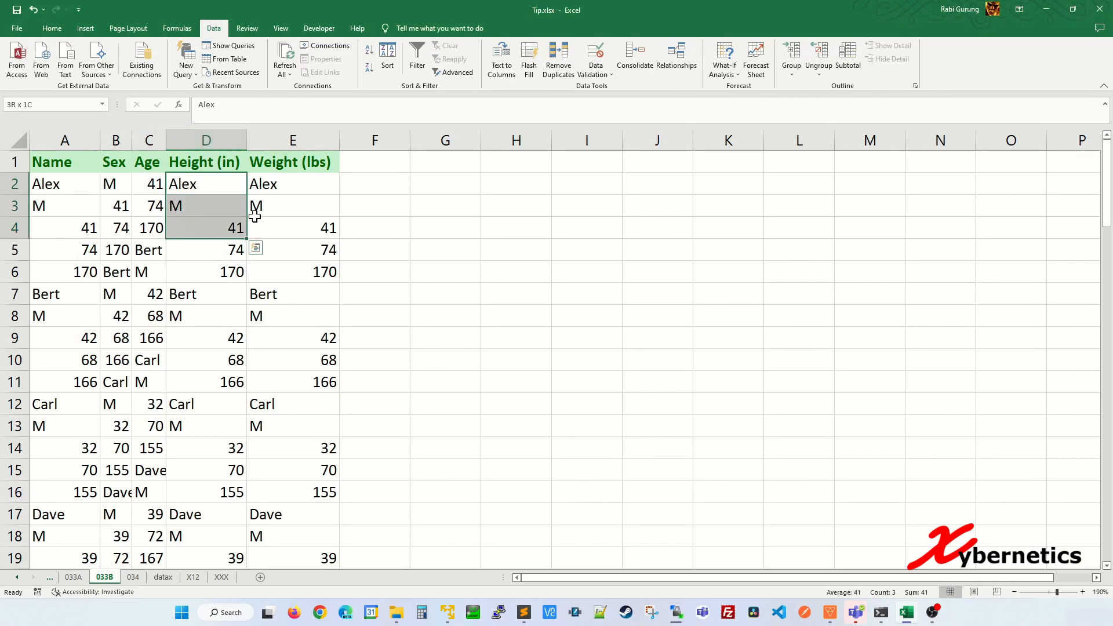
pyautogui.hotkey('ctrl', '-')
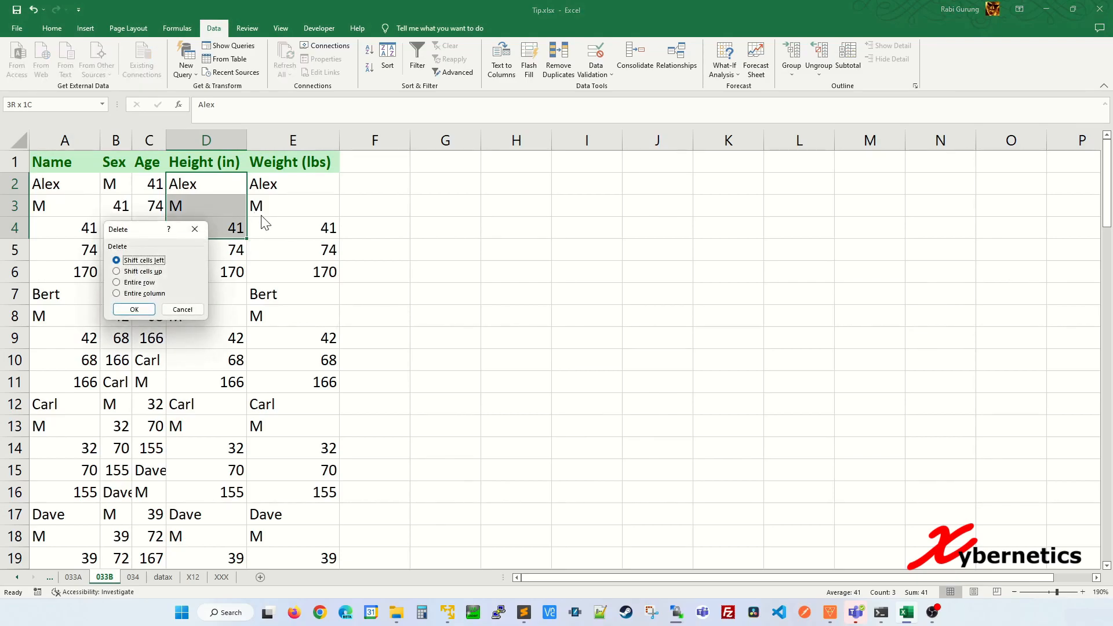
pyautogui.click(153, 274)
pyautogui.click(134, 310)
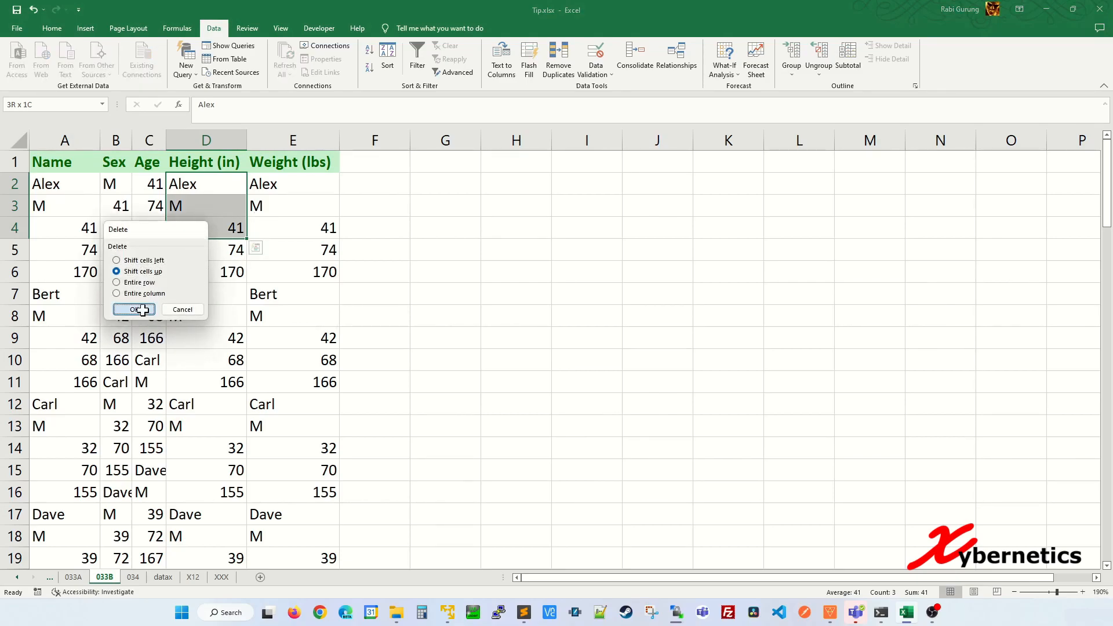
pyautogui.click(315, 184)
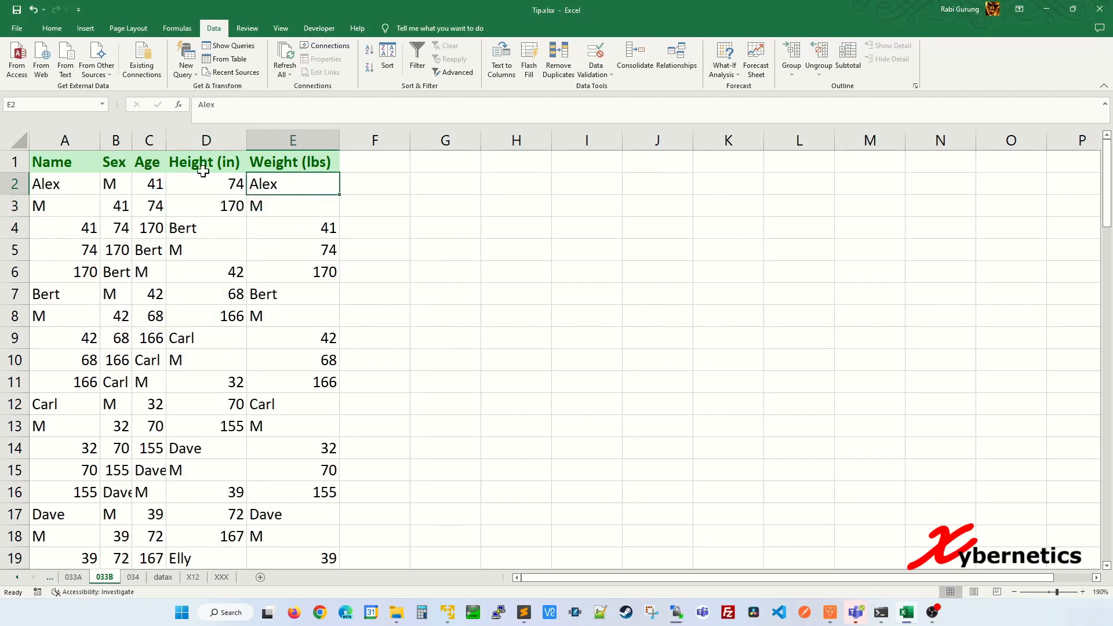
pyautogui.keyDown('shift'); pyautogui.click(323, 251); pyautogui.keyUp('shift')
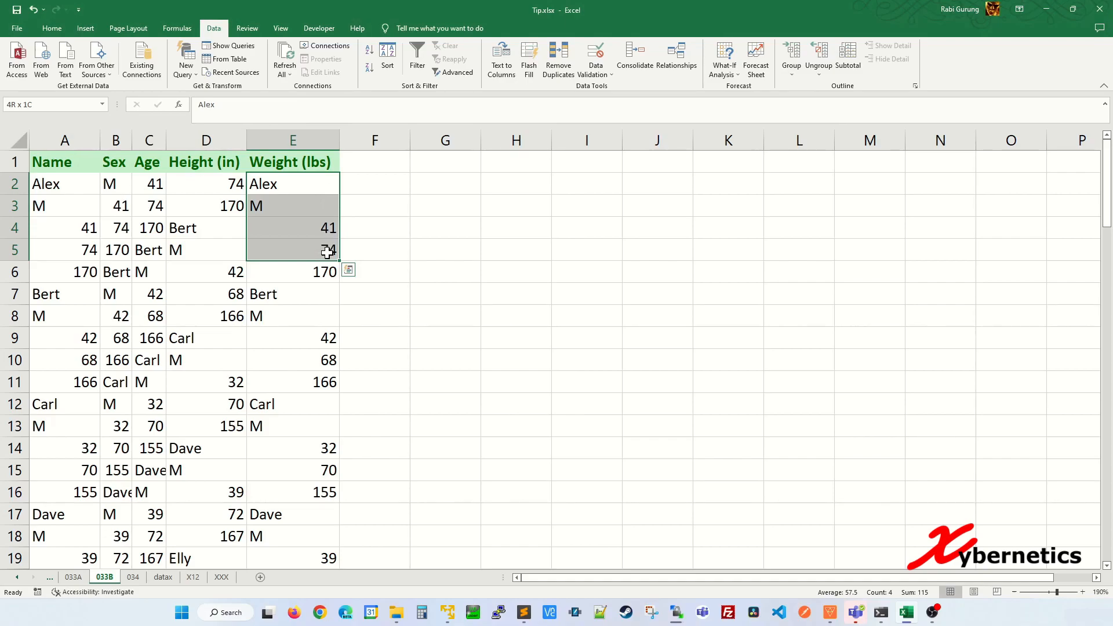
pyautogui.hotkey('ctrl', '-')
pyautogui.click(140, 271)
pyautogui.click(134, 309)
# Step: Review the realigned records in columns C and D
pyautogui.click(361, 370)
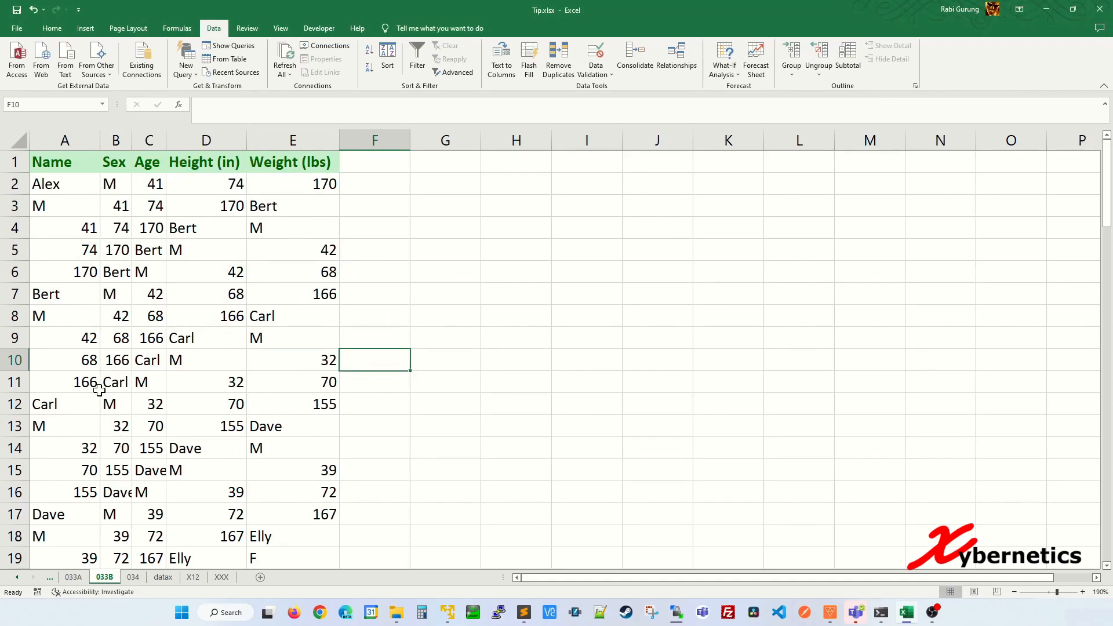
pyautogui.click(157, 251)
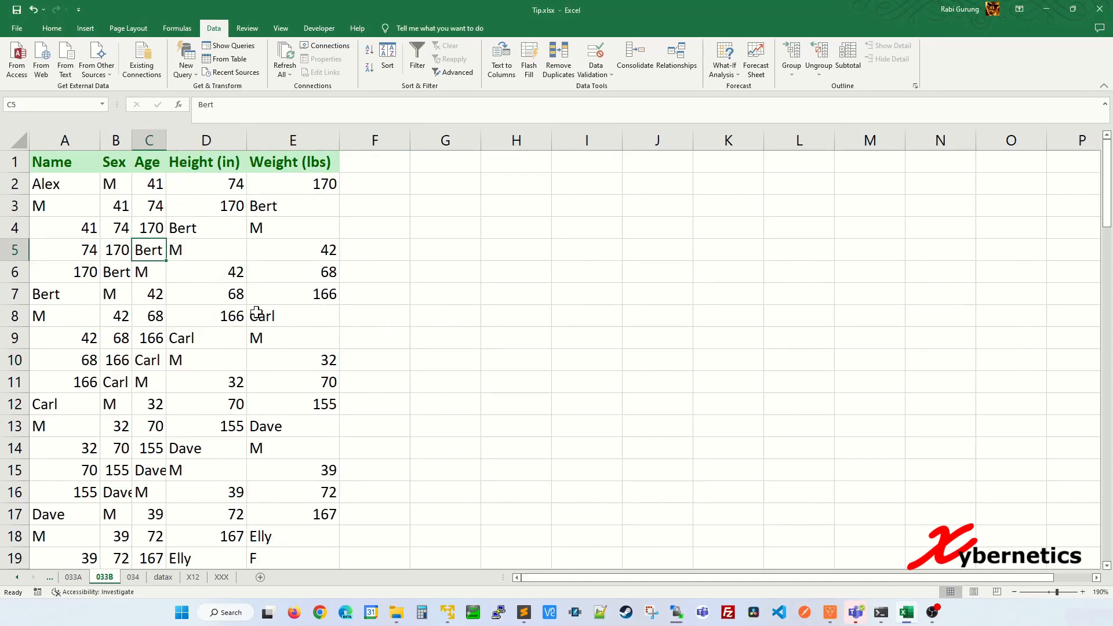
pyautogui.click(251, 273)
pyautogui.click(171, 180)
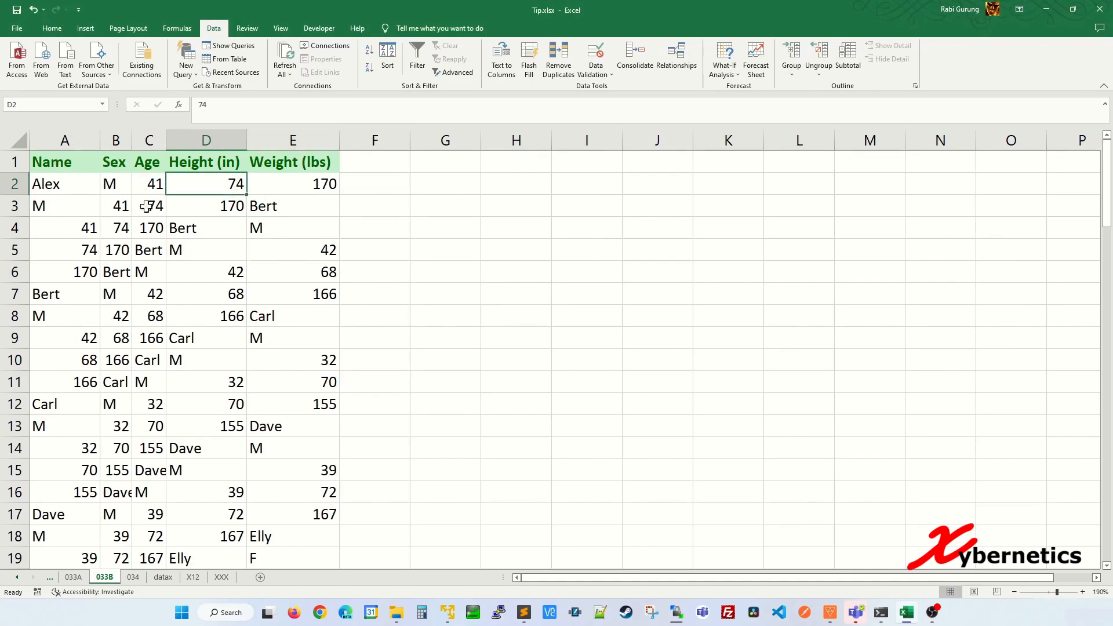
pyautogui.click(64, 162)
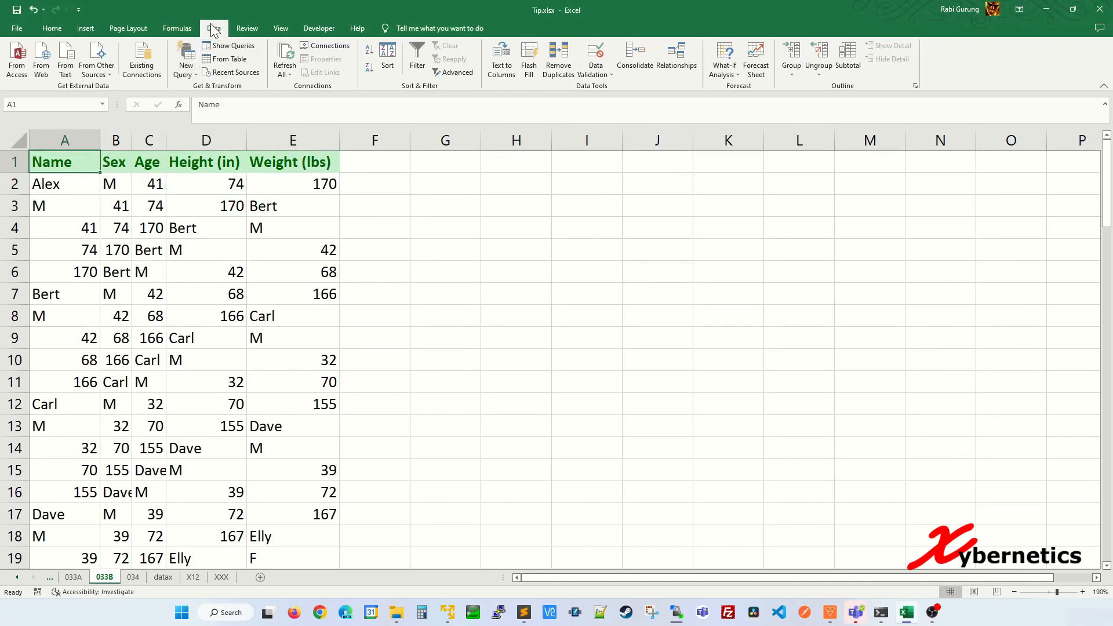
# Step: Filter the headers and sort Name largest to smallest, bringing Ruth and Quin to the top
pyautogui.click(417, 58)
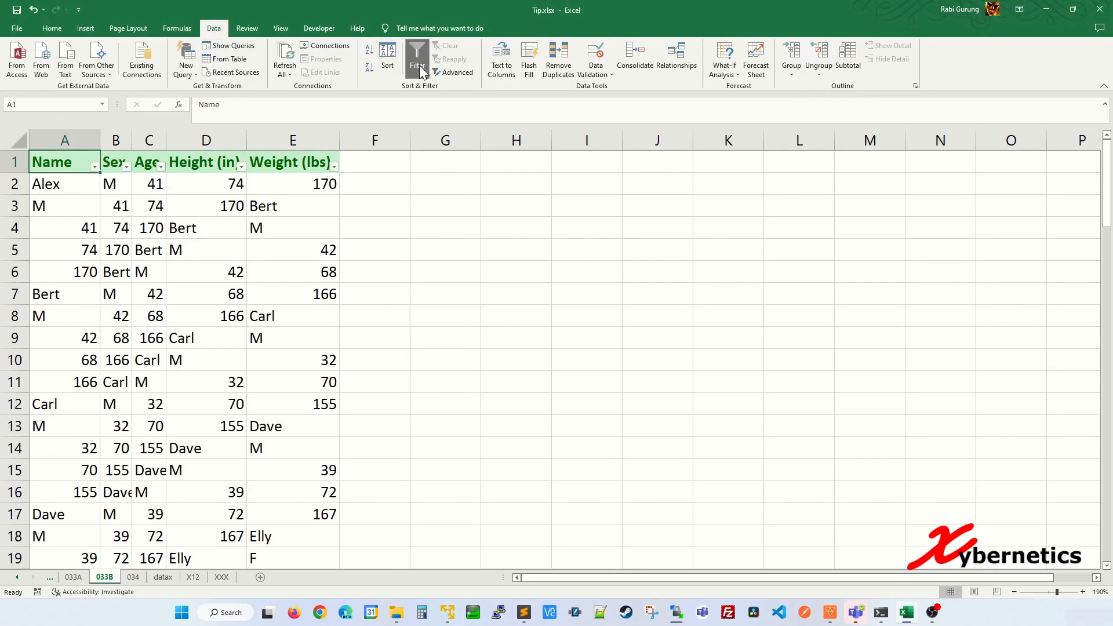
pyautogui.click(94, 166)
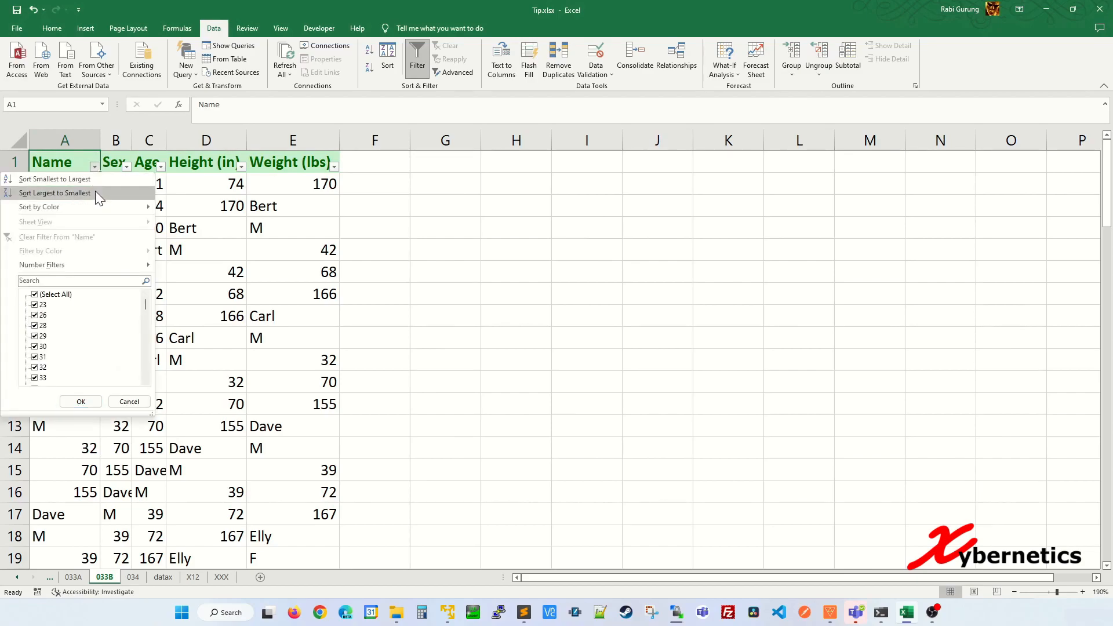
pyautogui.click(91, 193)
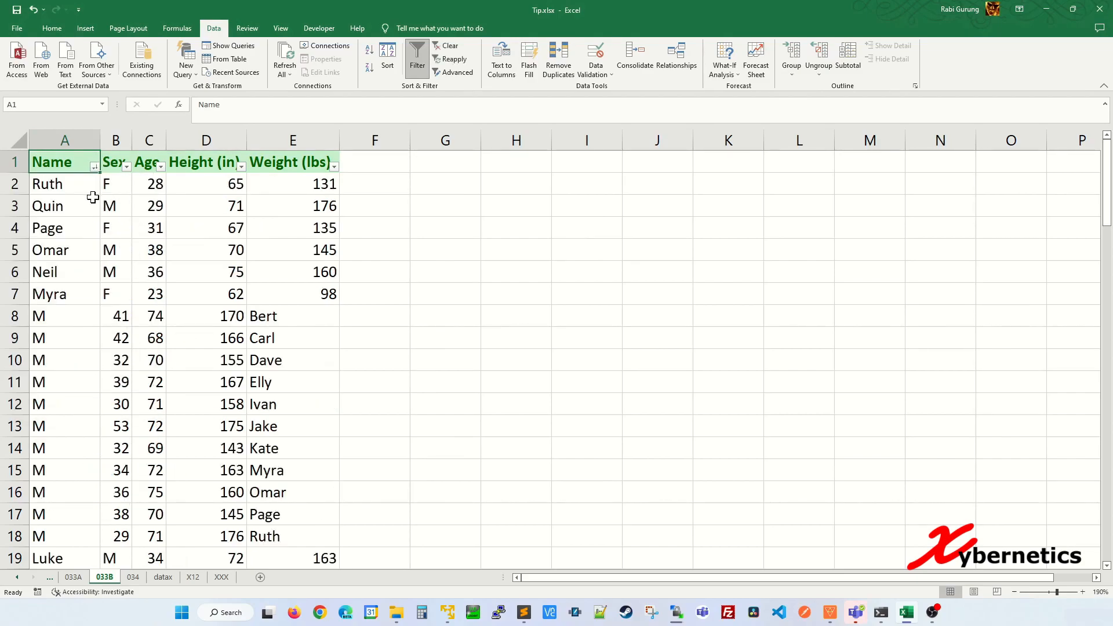
pyautogui.click(115, 210)
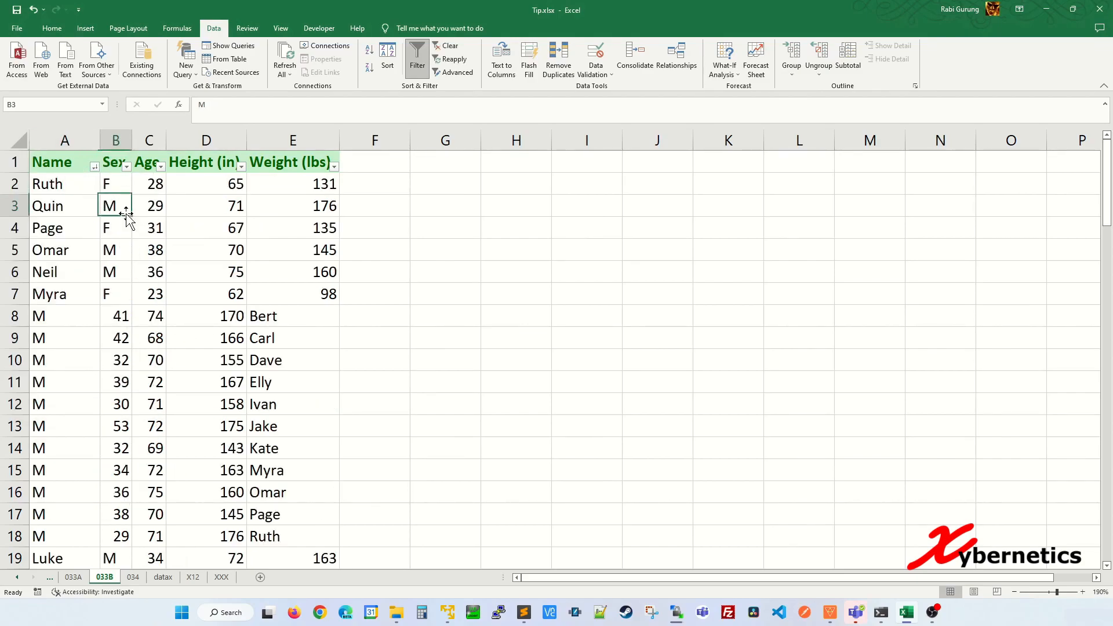
# Step: Delete the first block of jumbled rows, rows 8 to 18
pyautogui.click(17, 316)
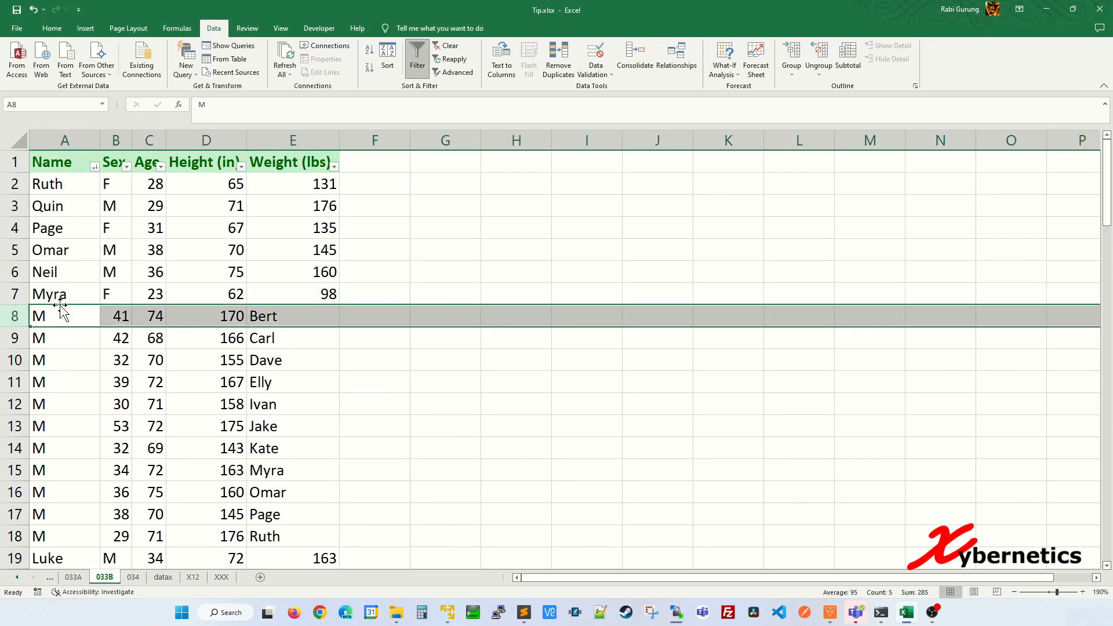
pyautogui.click(69, 140)
pyautogui.click(45, 331)
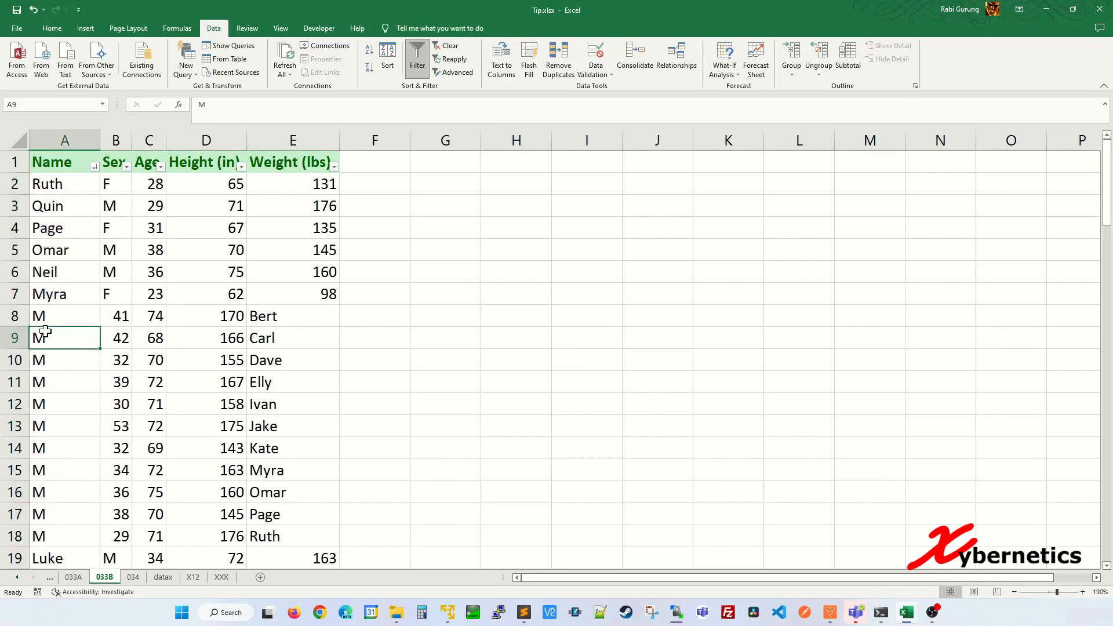
pyautogui.click(11, 316)
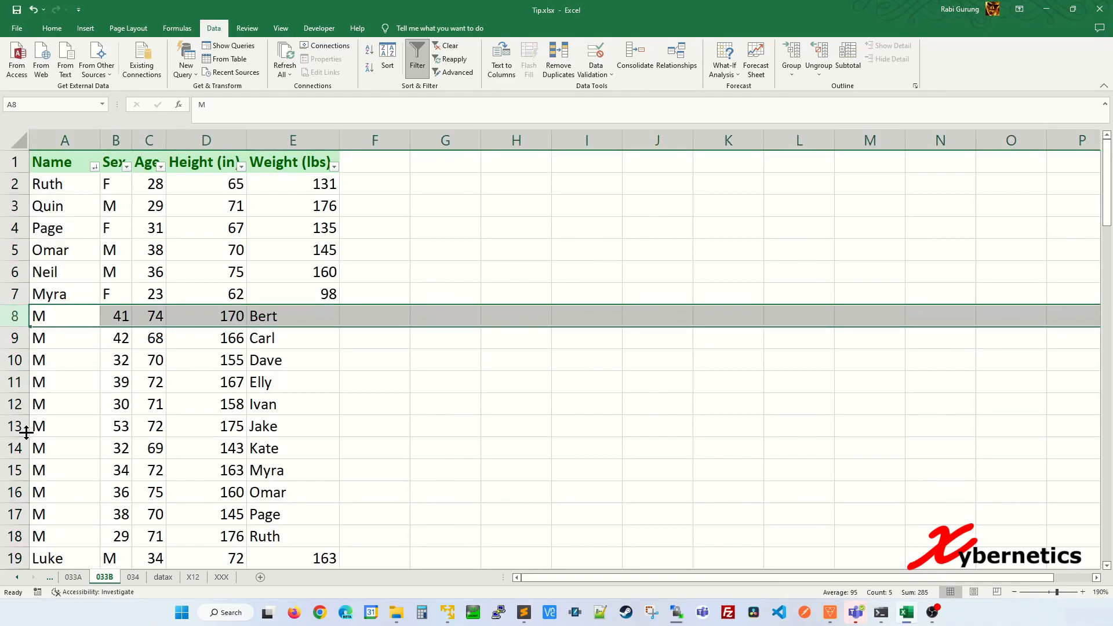
pyautogui.scroll(-1, 23, 435)
pyautogui.keyDown('shift'); pyautogui.click(18, 470); pyautogui.keyUp('shift')
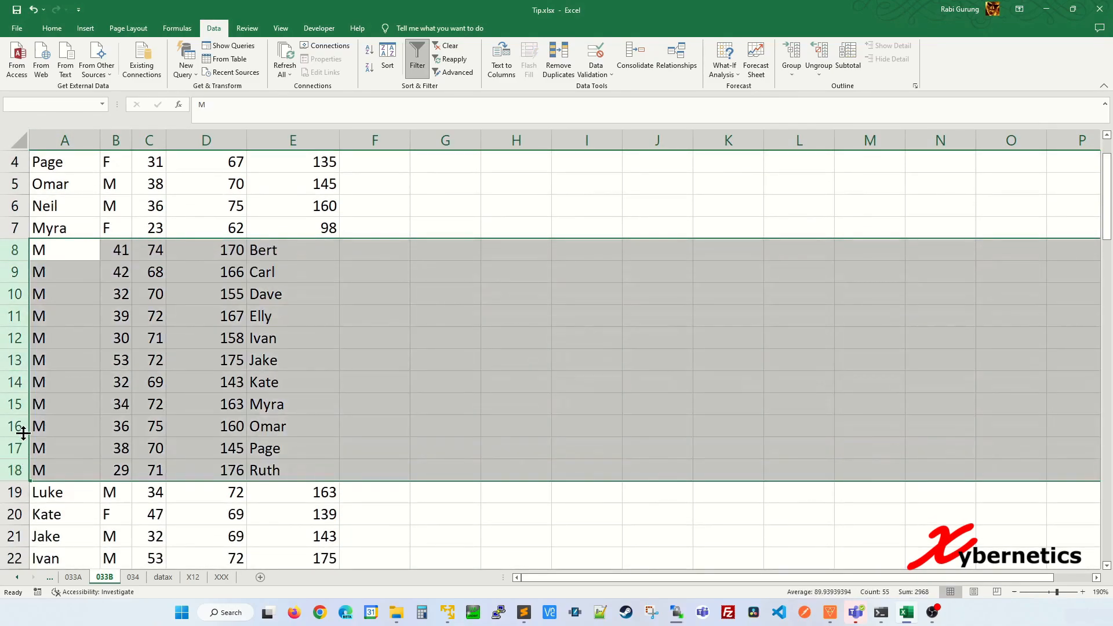
pyautogui.rightClick(18, 338)
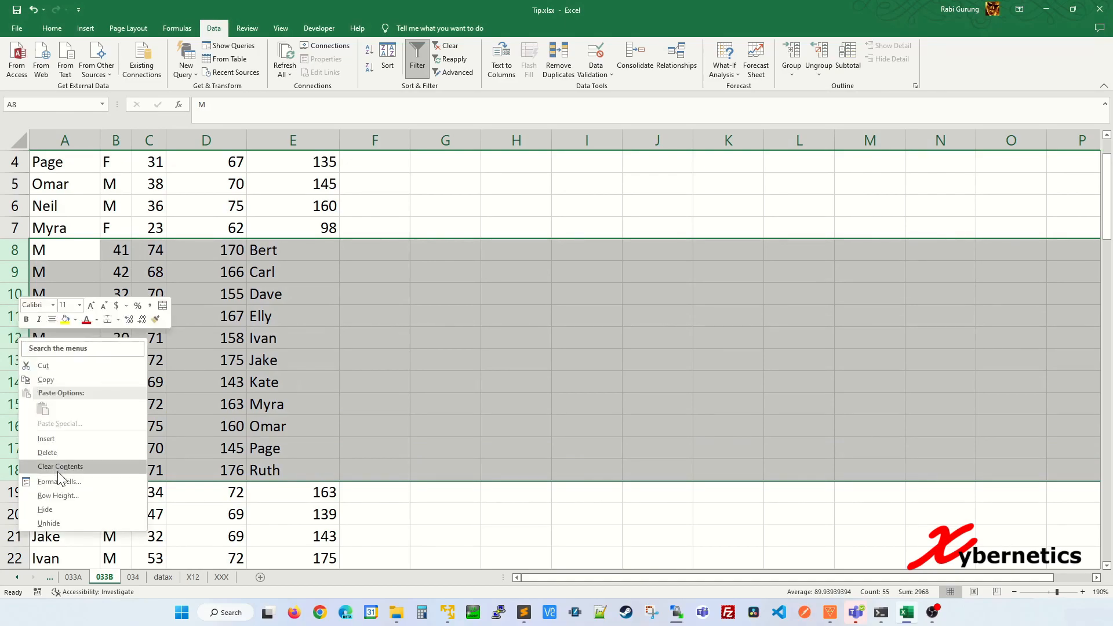
pyautogui.click(47, 453)
# Step: Delete the next jumbled rows, 15 to 21
pyautogui.click(9, 404)
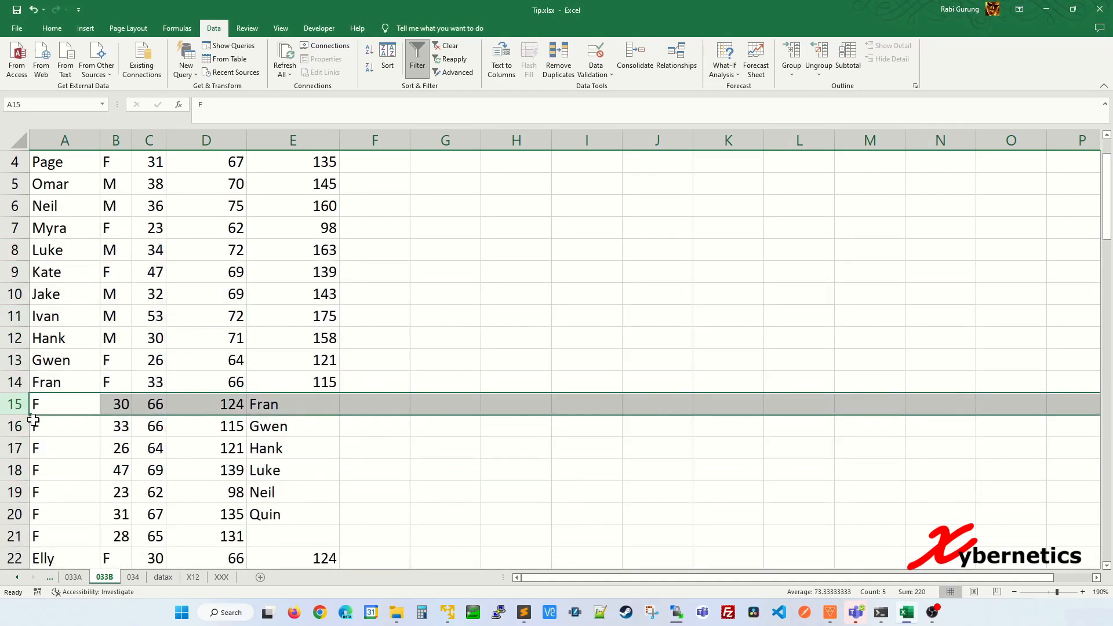
pyautogui.scroll(-2, 12, 427)
pyautogui.keyDown('shift'); pyautogui.click(17, 404); pyautogui.keyUp('shift')
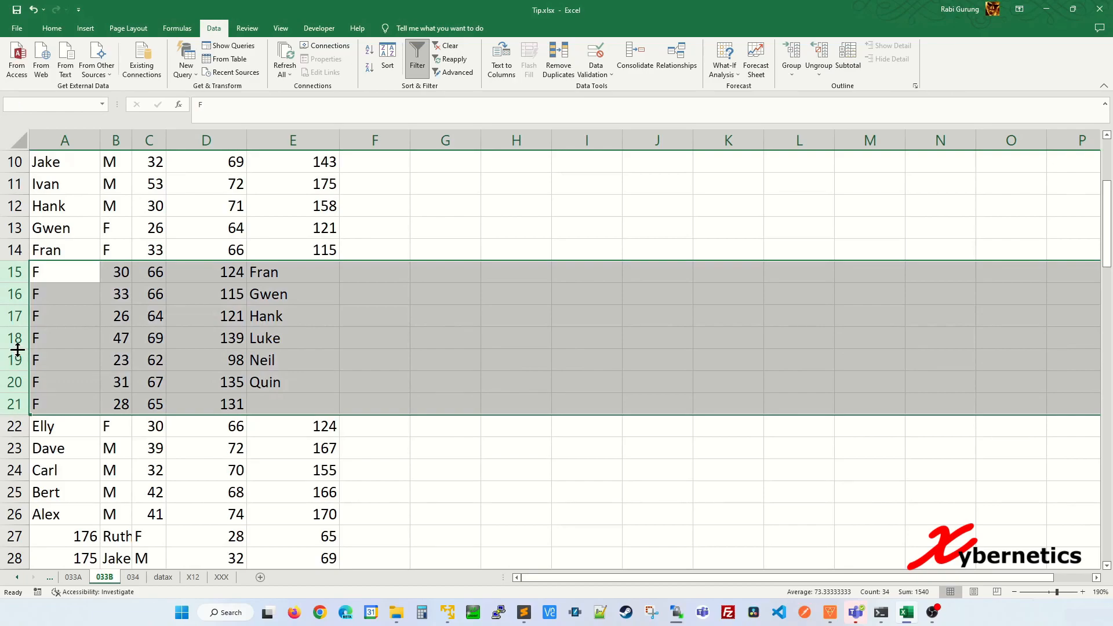
pyautogui.rightClick(18, 342)
pyautogui.click(47, 455)
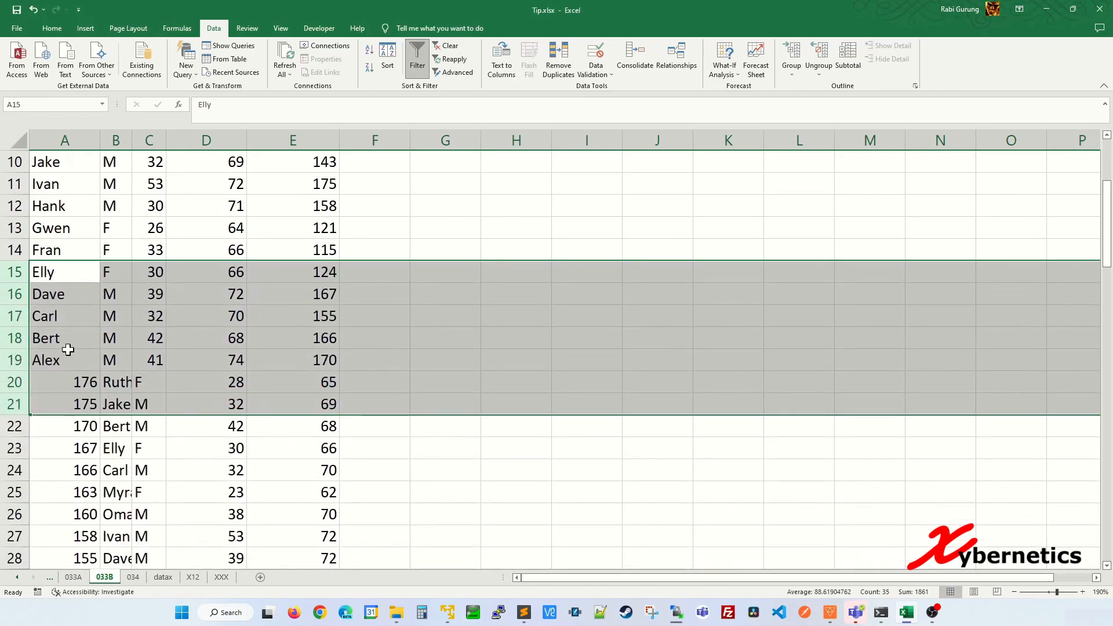
# Step: Delete the remaining jumbled rows 20 to 73, leaving the clean Ruth-to-Alex records
pyautogui.scroll(3, 70, 346)
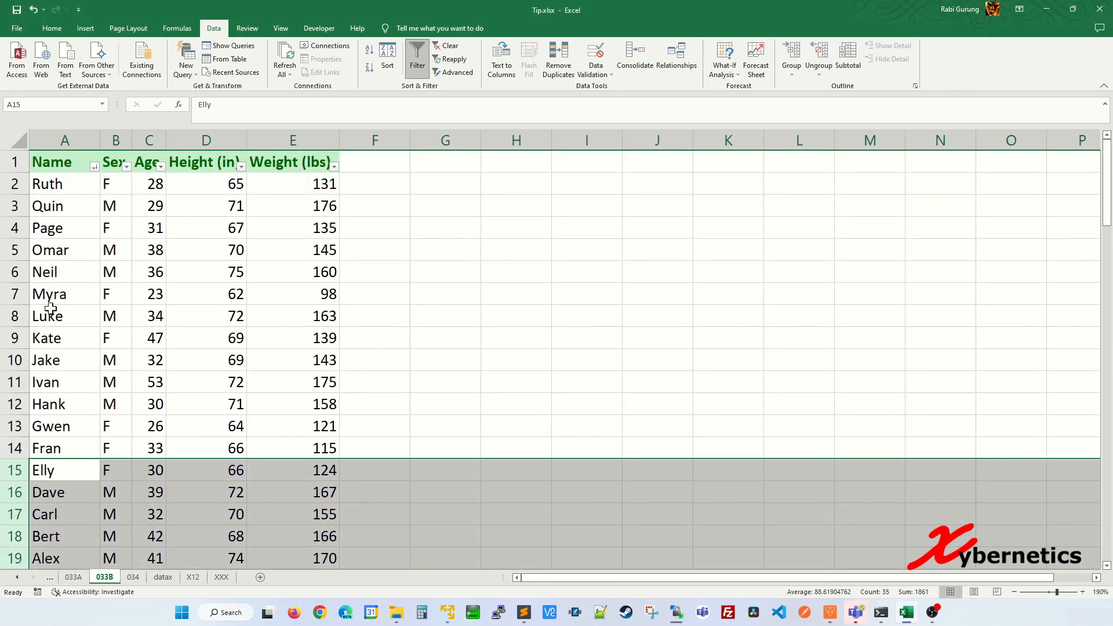
pyautogui.scroll(-4, 111, 356)
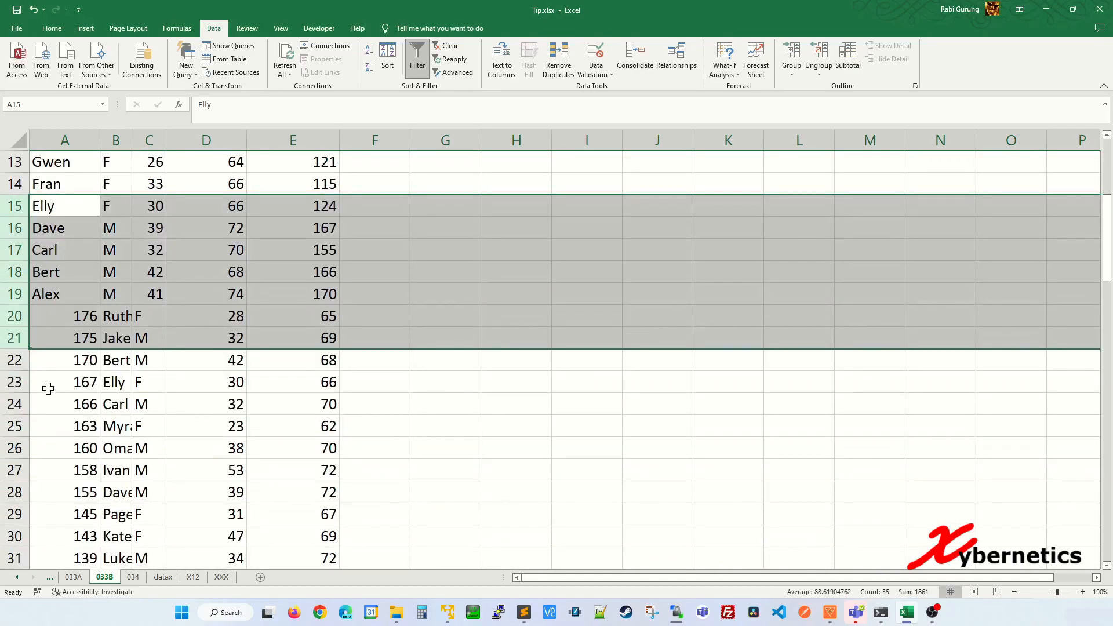
pyautogui.click(18, 317)
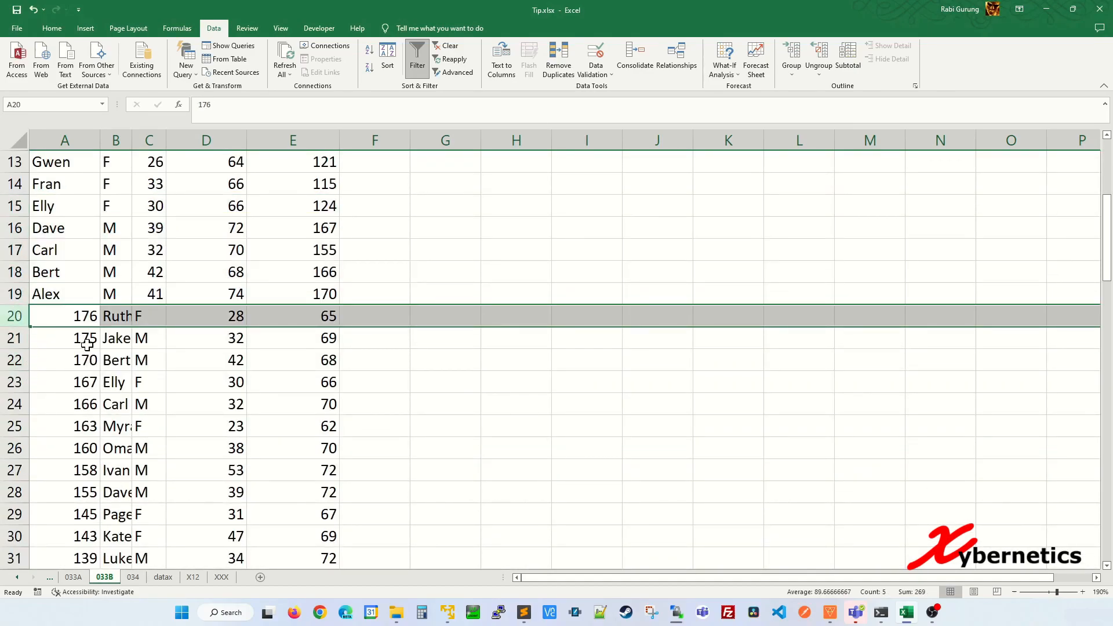
pyautogui.scroll(-11, 87, 345)
pyautogui.scroll(-6, 84, 363)
pyautogui.keyDown('shift'); pyautogui.click(23, 354); pyautogui.keyUp('shift')
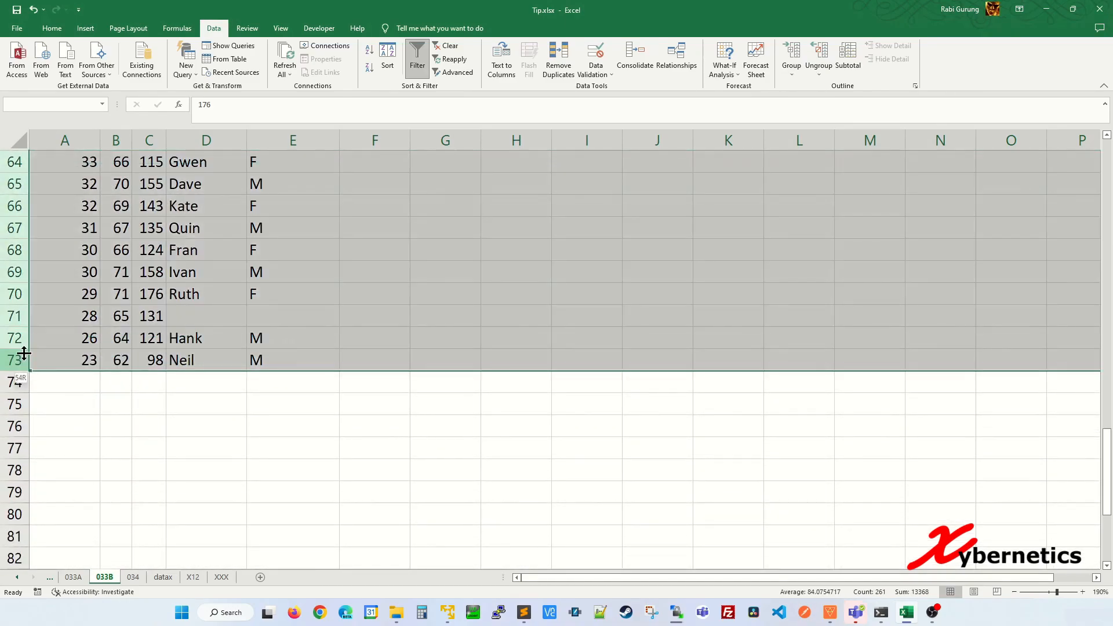
pyautogui.scroll(7, 23, 354)
pyautogui.rightClick(20, 293)
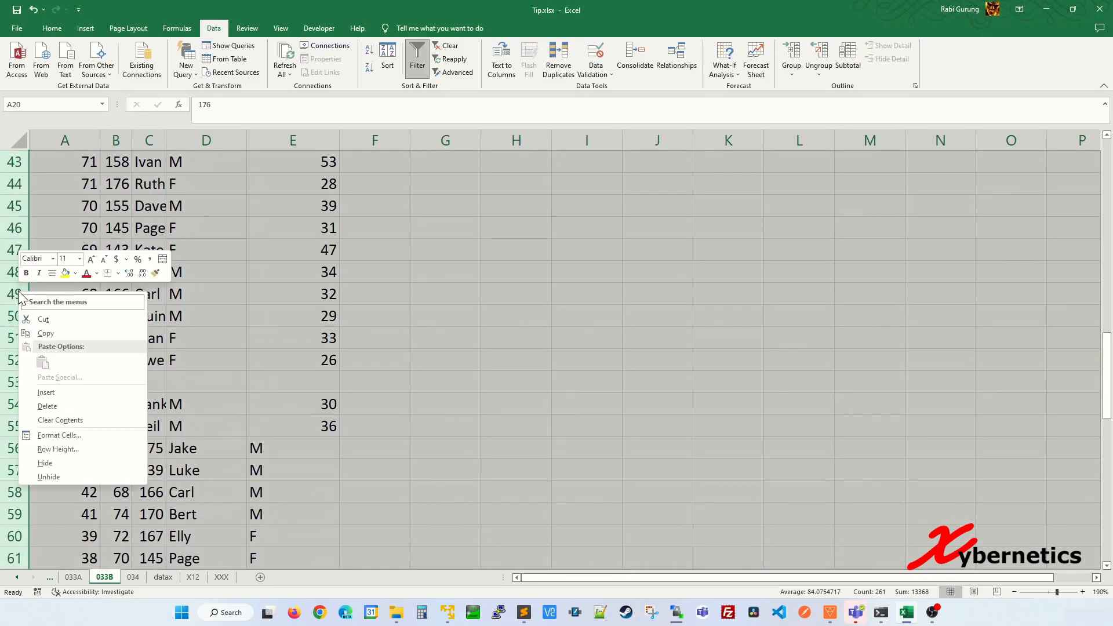
pyautogui.click(61, 406)
pyautogui.click(116, 377)
pyautogui.scroll(3, 117, 367)
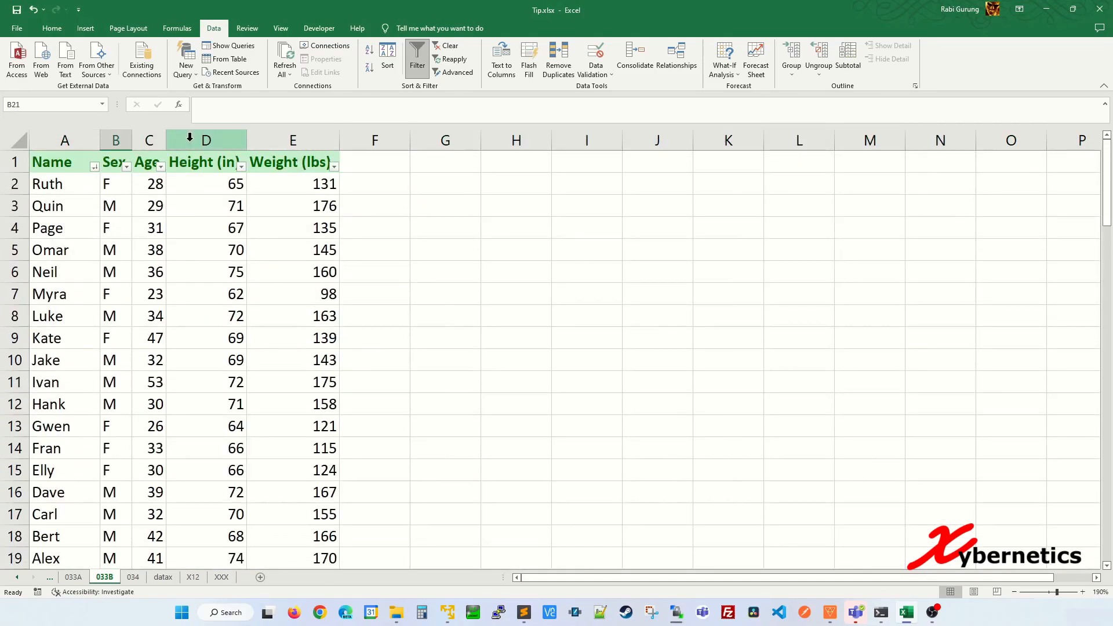
pyautogui.click(251, 232)
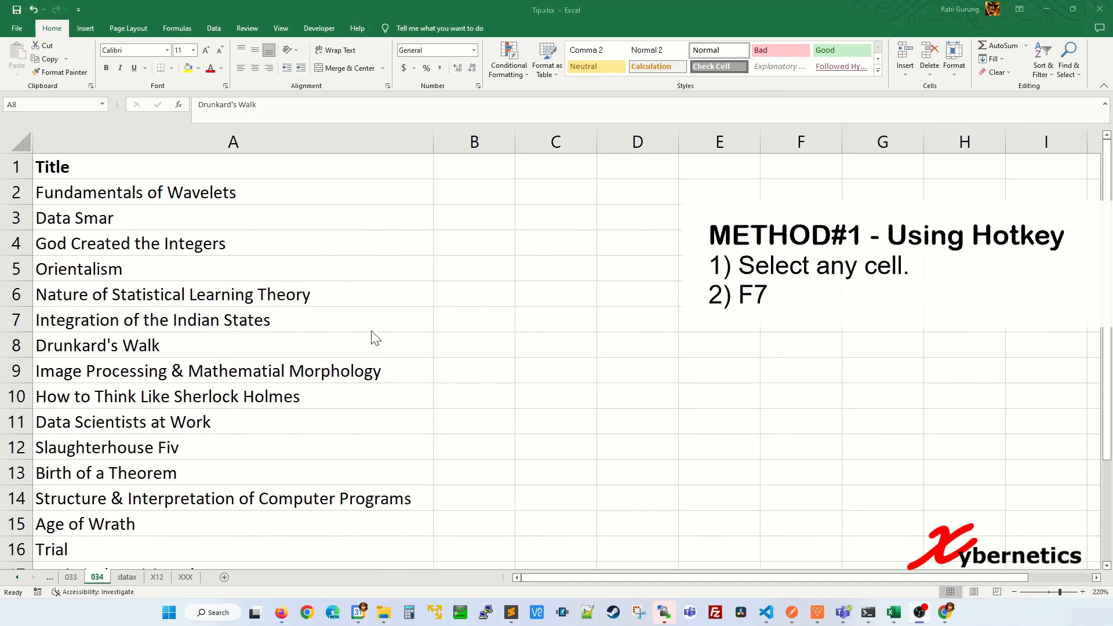
# Step: Run spell check with F7, accepting fixes for Mathematial, Fiv, Dat, Philosophy and Smar
pyautogui.click(180, 348)
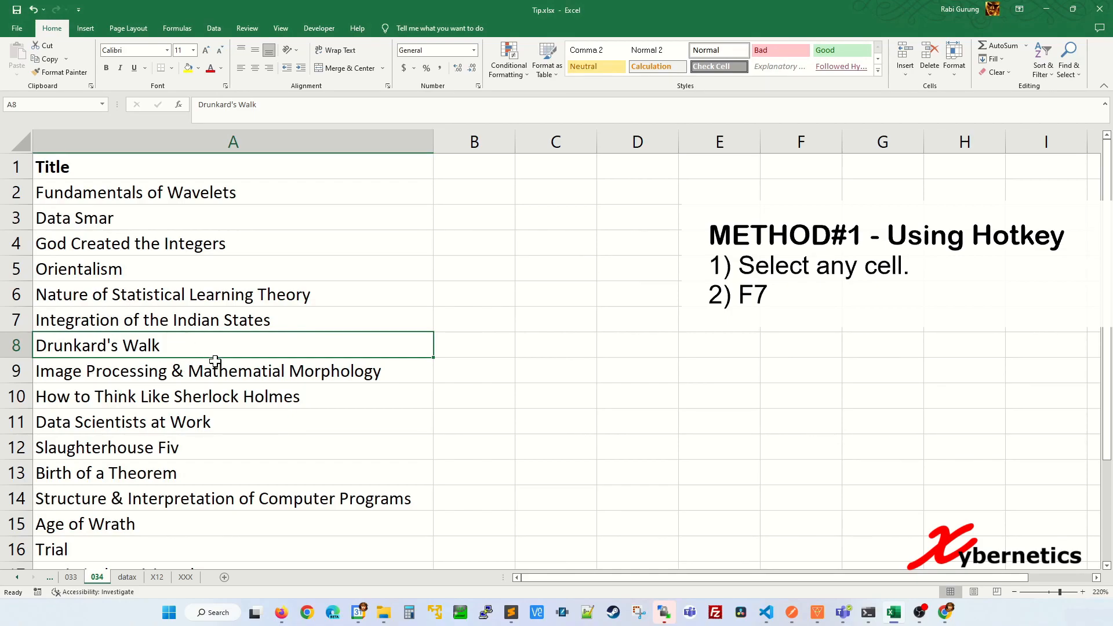
pyautogui.press('F7')
pyautogui.moveTo(416, 241); pyautogui.dragTo(484, 226)
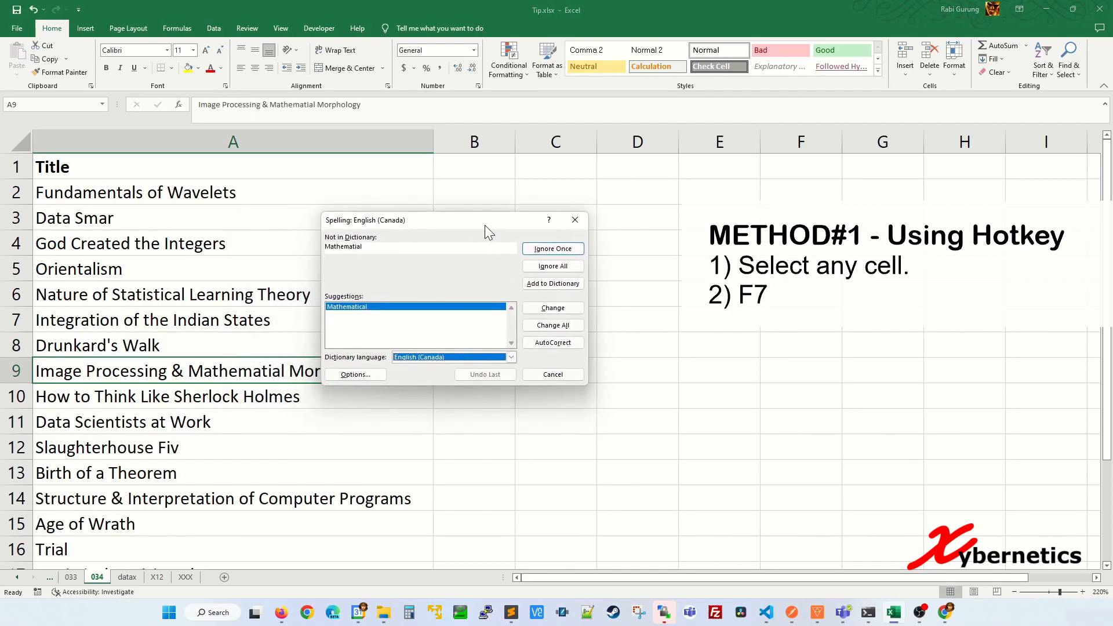
pyautogui.click(549, 311)
pyautogui.click(549, 311)
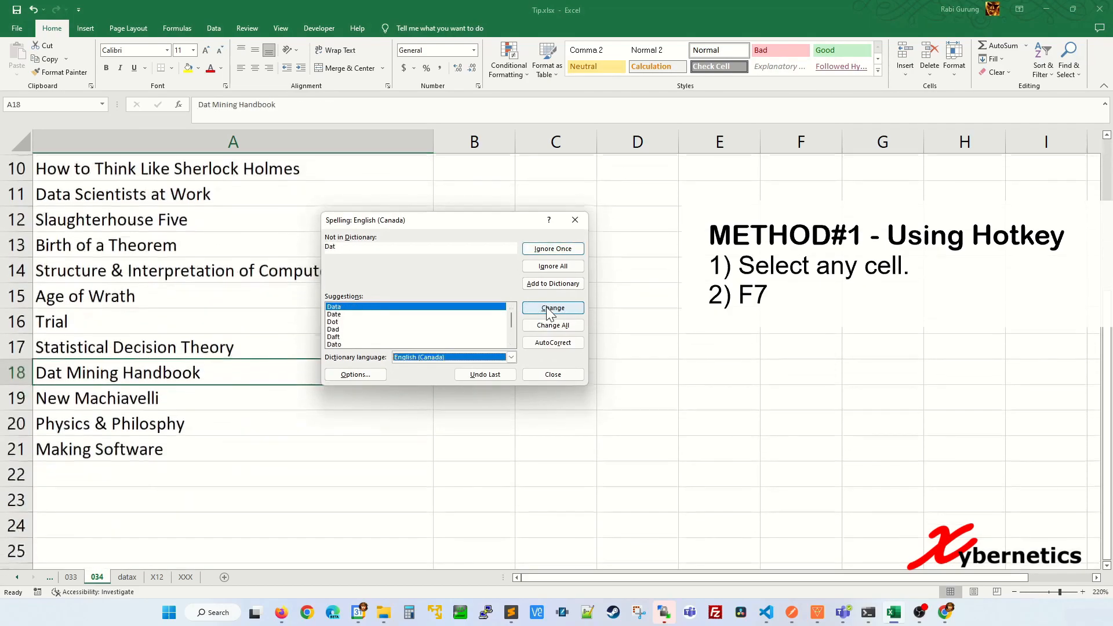
pyautogui.click(549, 311)
pyautogui.click(550, 311)
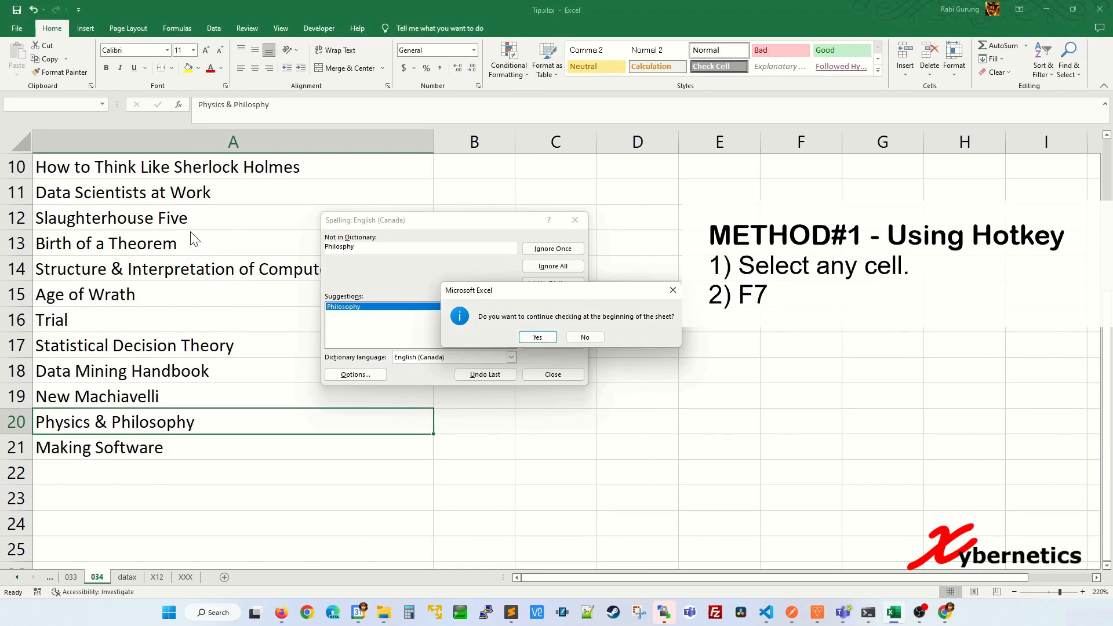
pyautogui.click(548, 340)
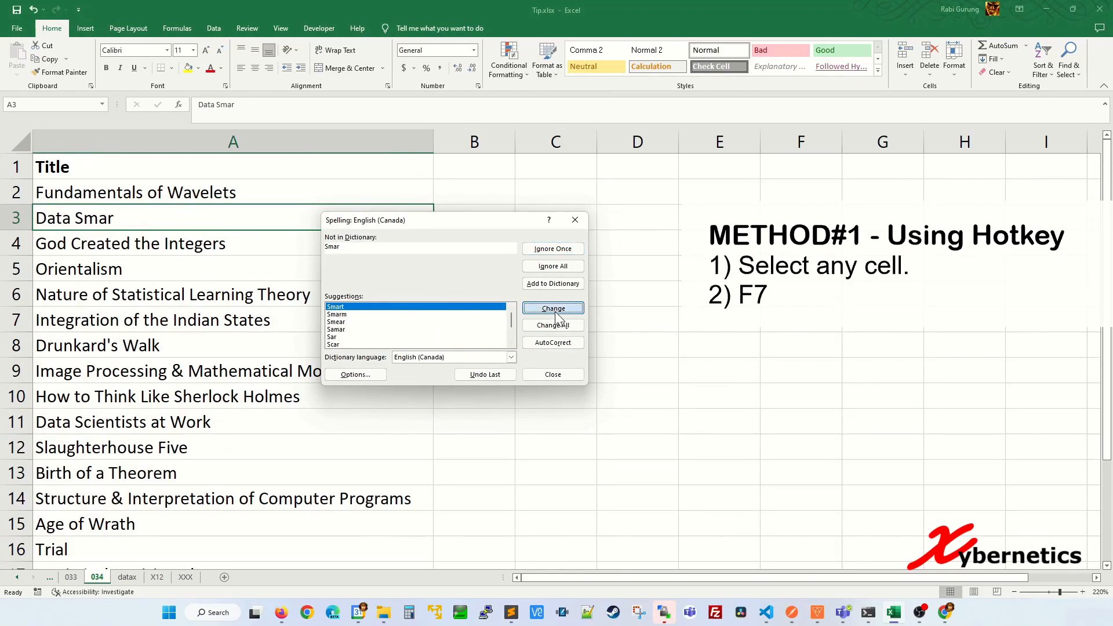
pyautogui.click(555, 313)
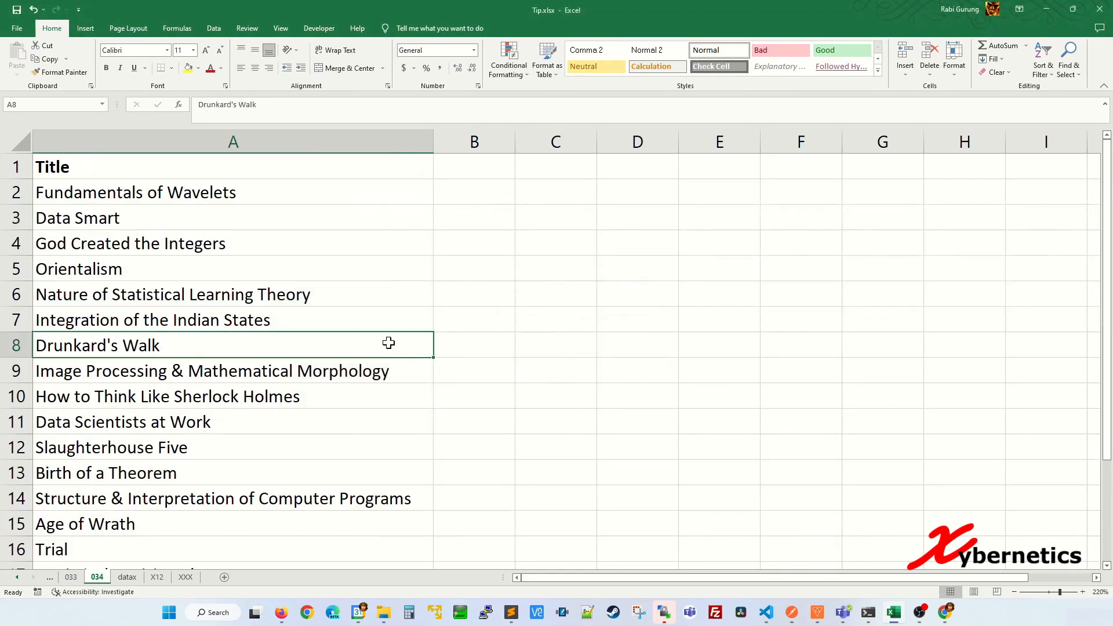
# Step: Spell-check only A3:A11, changing Smar to Smart and Mathematial to Mathematical
pyautogui.hotkey('ctrl', 'z')
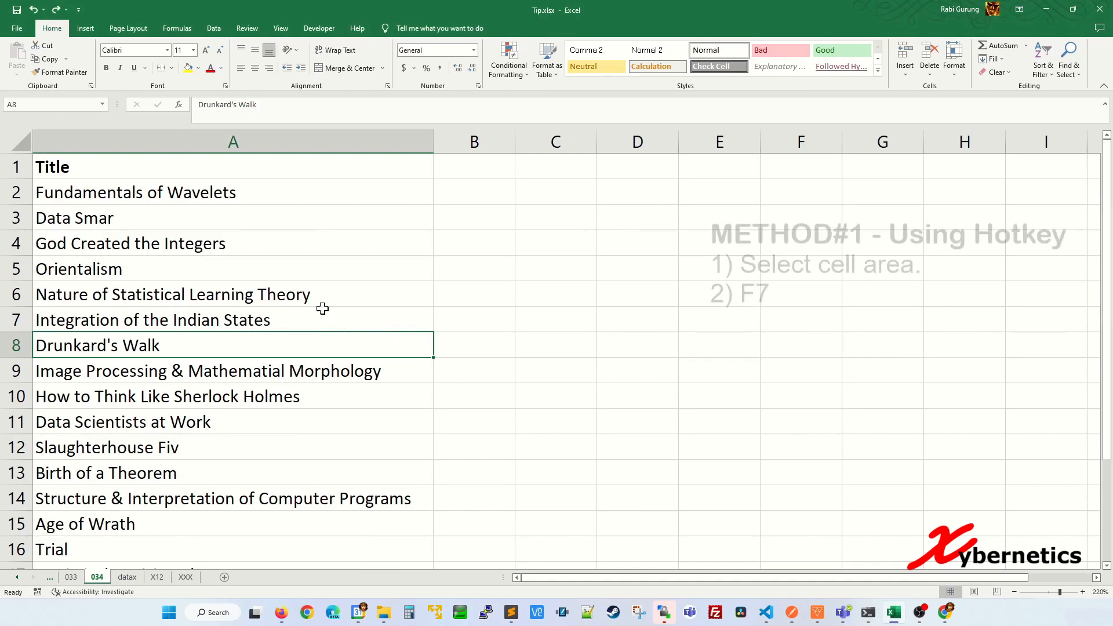
pyautogui.click(339, 274)
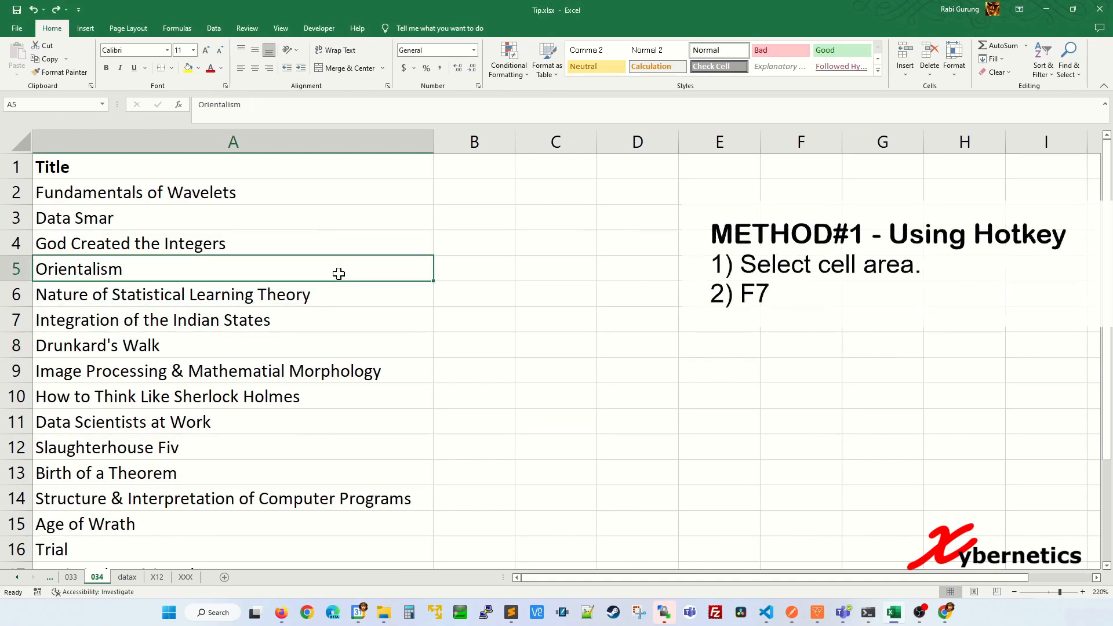
pyautogui.click(172, 219)
pyautogui.moveTo(170, 217); pyautogui.dragTo(171, 413)
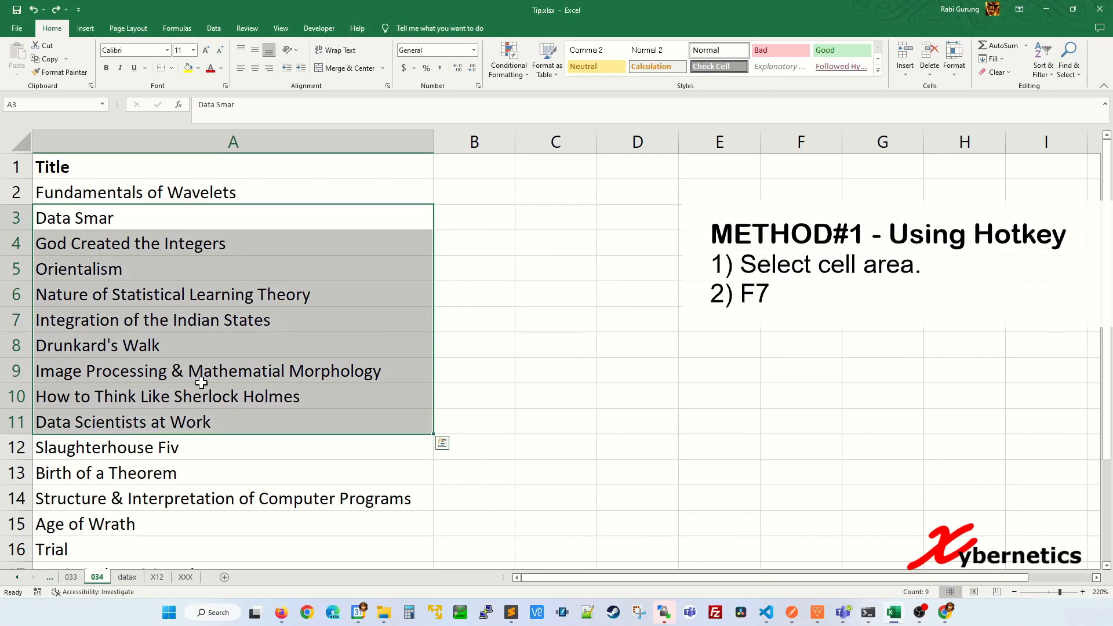
pyautogui.press('F7')
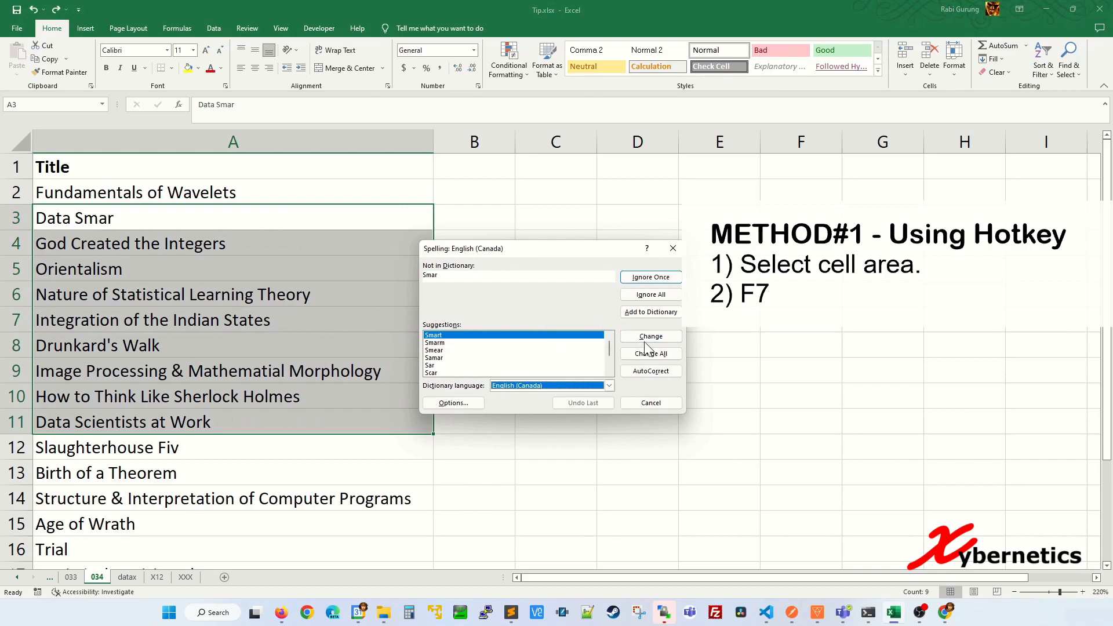
pyautogui.click(648, 339)
pyautogui.click(649, 338)
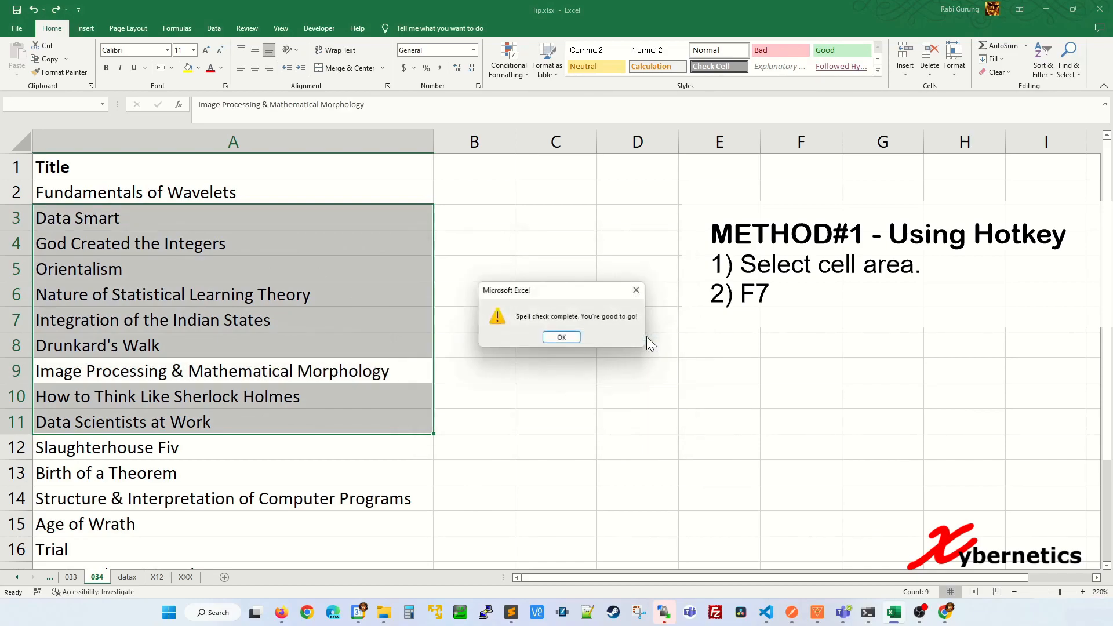
pyautogui.click(565, 343)
# Step: Undo the corrections so Smar and Mathematial return
pyautogui.click(472, 335)
pyautogui.hotkey('ctrl', 'z')
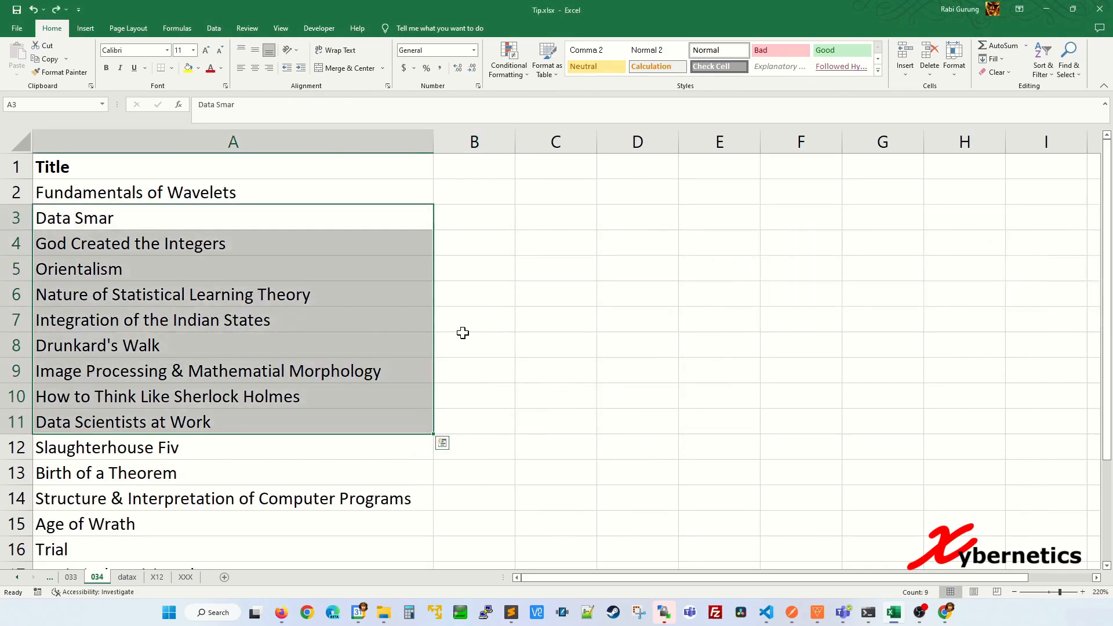
pyautogui.click(521, 323)
pyautogui.click(231, 313)
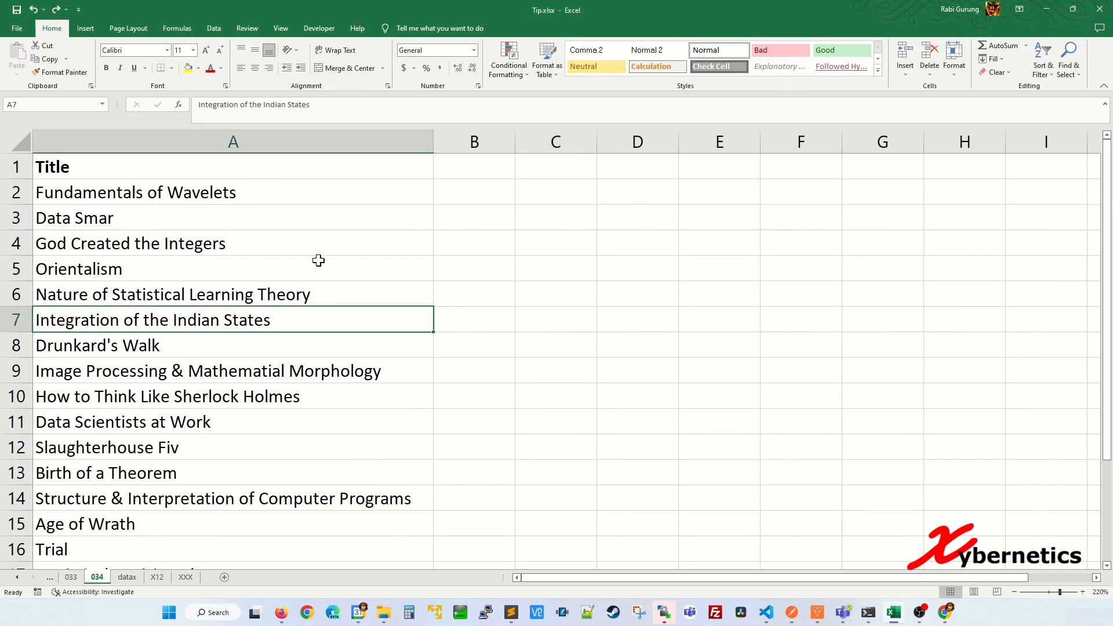
# Step: Add Spelling to the Quick Access Toolbar
pyautogui.click(234, 227)
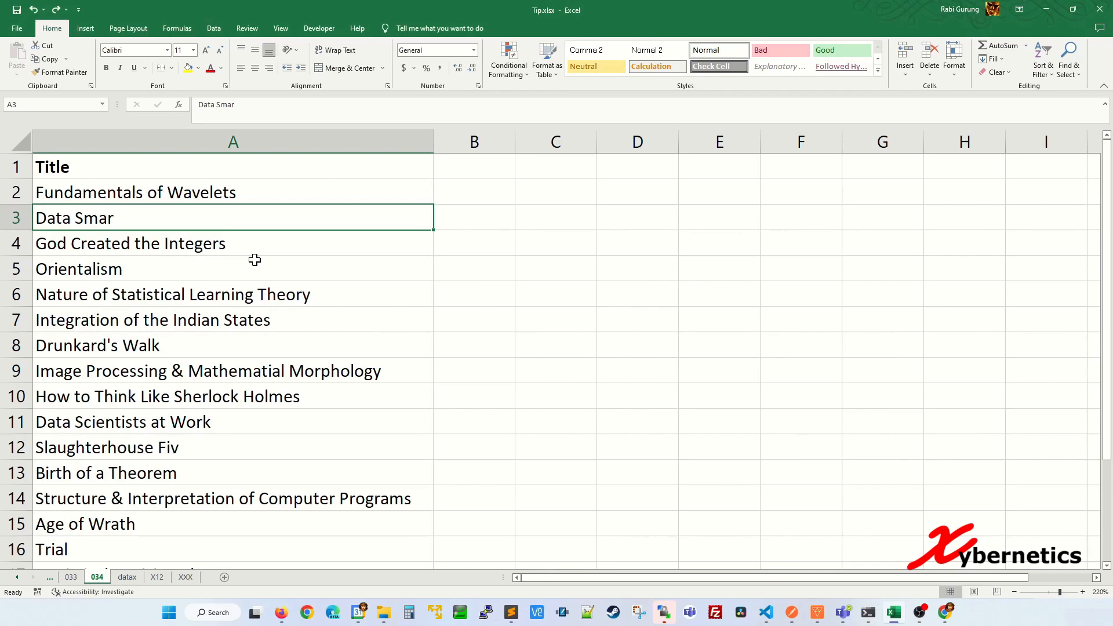
pyautogui.click(79, 10)
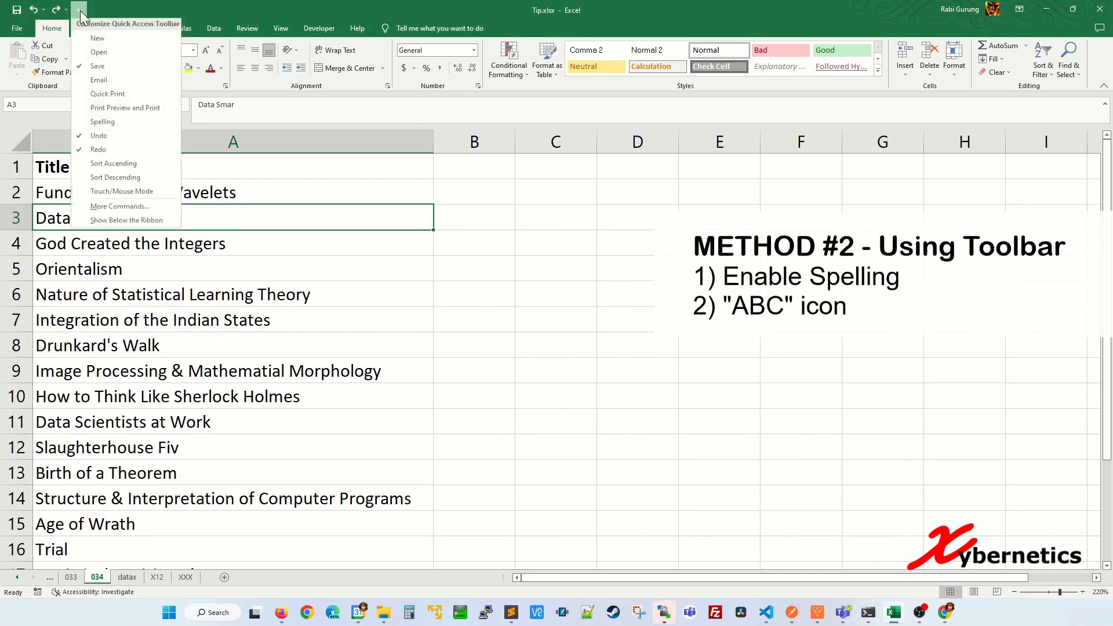
pyautogui.click(102, 124)
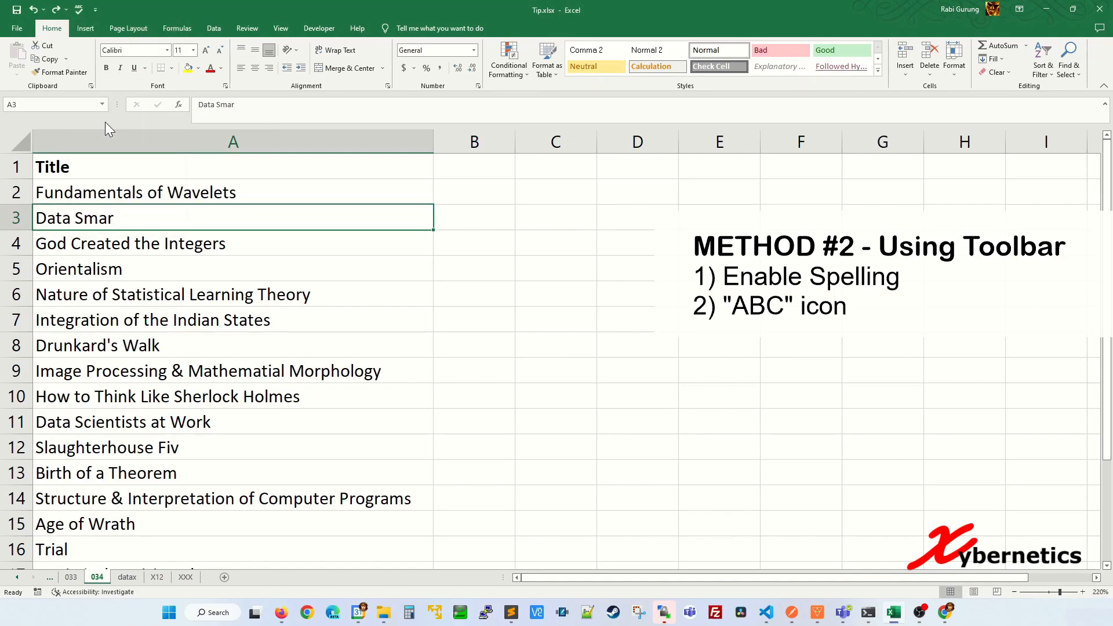
# Step: Run spell check from the toolbar icon, correcting Smar, Mathematial and Fiv, then close it
pyautogui.click(82, 11)
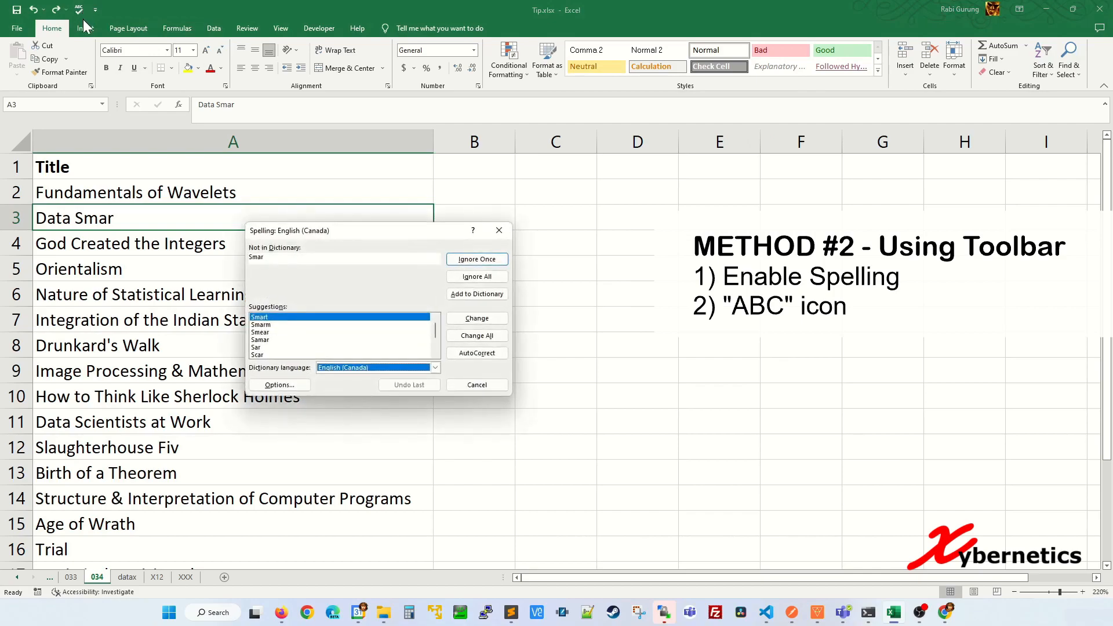
pyautogui.click(476, 320)
pyautogui.click(475, 320)
pyautogui.click(476, 320)
pyautogui.click(477, 387)
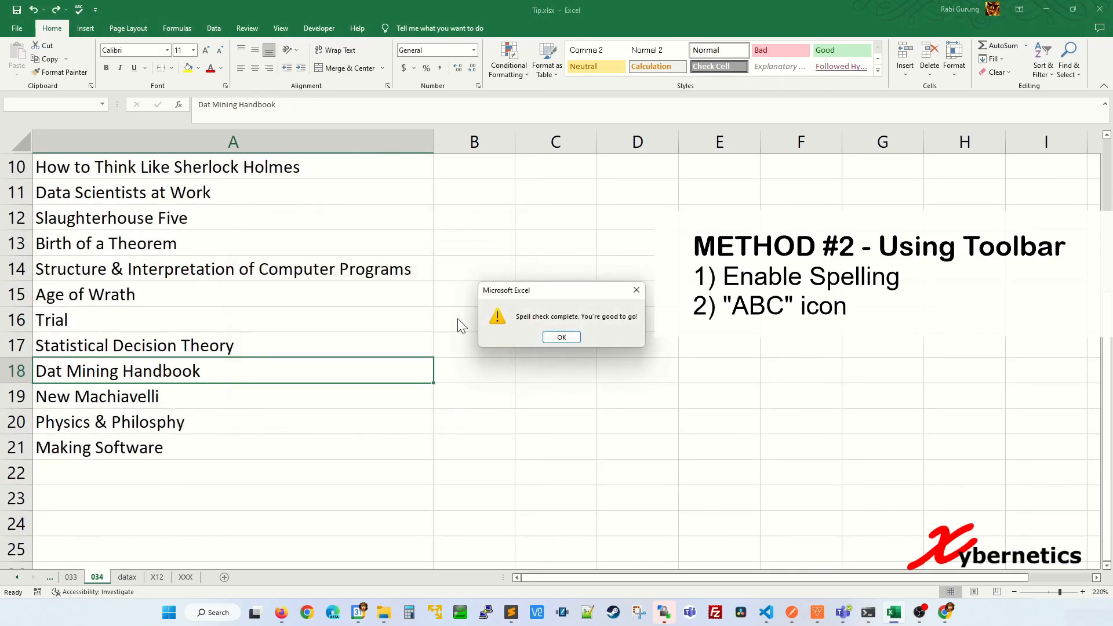
pyautogui.click(557, 340)
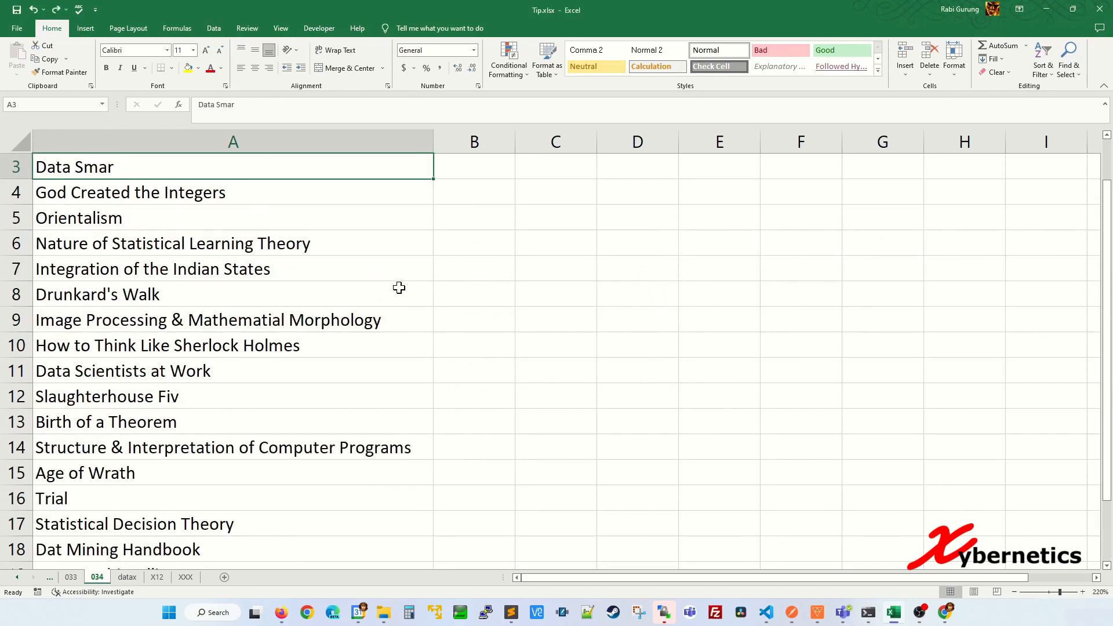
pyautogui.scroll(1, 374, 290)
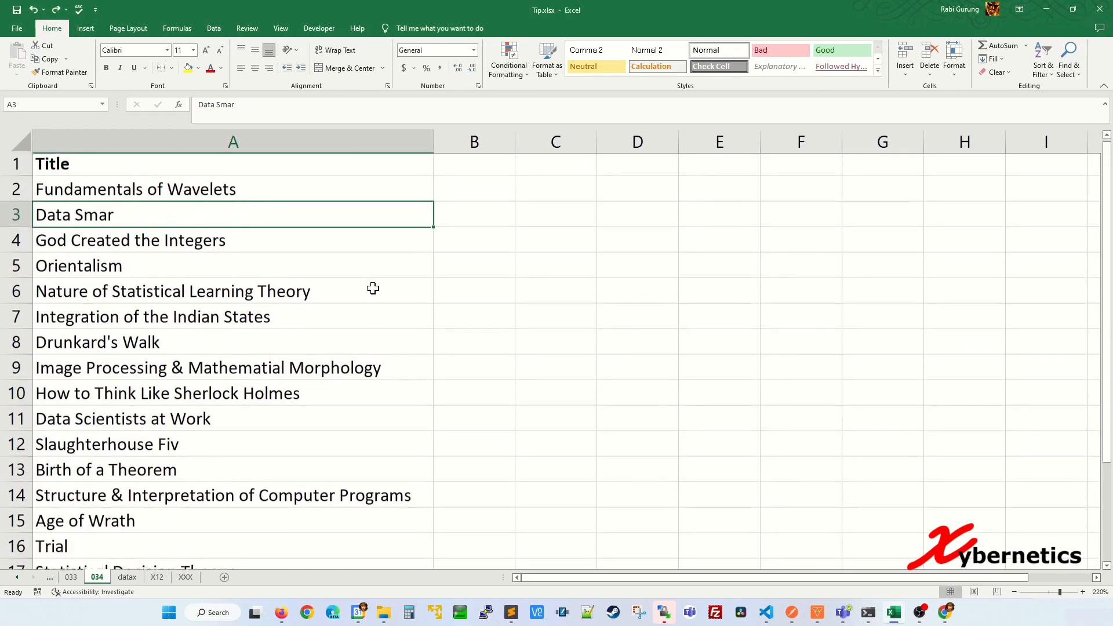
pyautogui.click(419, 258)
pyautogui.click(354, 218)
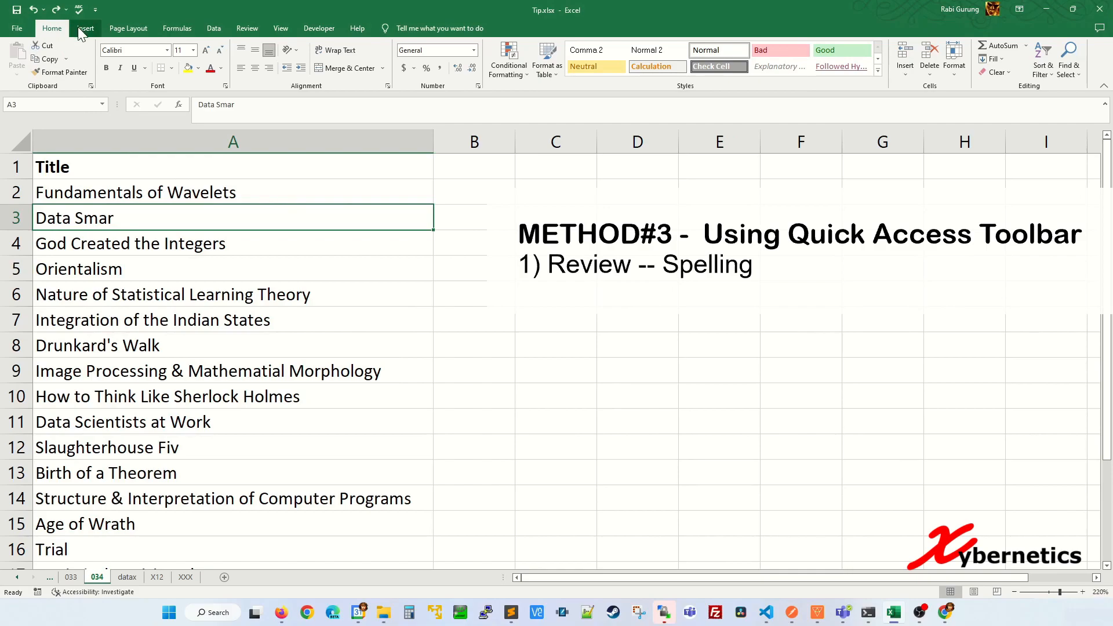
# Step: Run Review > Spelling and change Smar to Smart
pyautogui.click(247, 29)
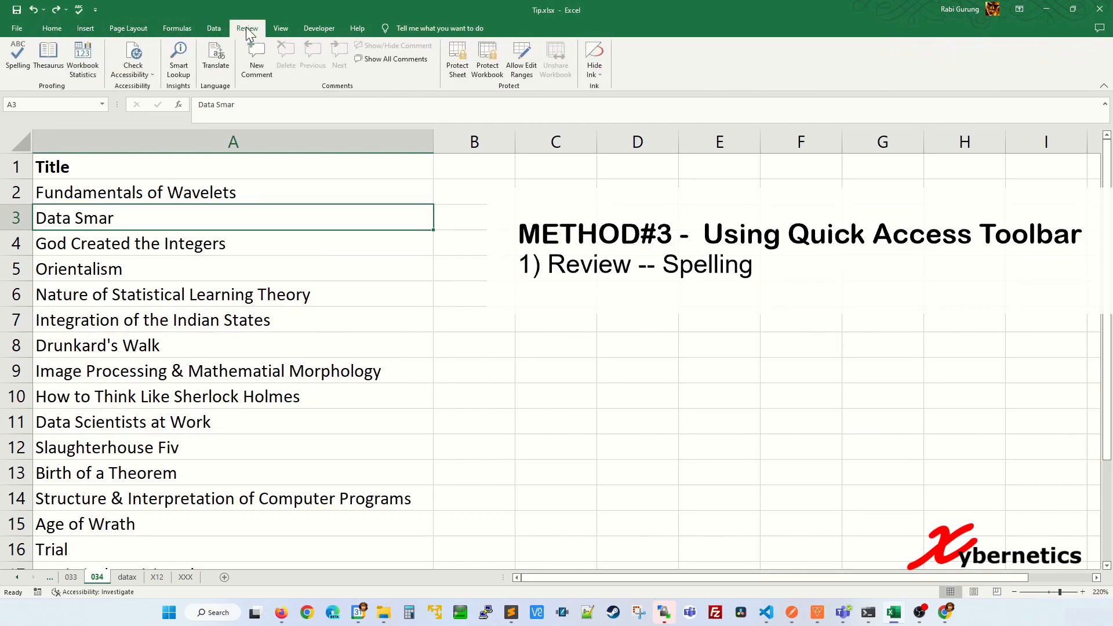
pyautogui.click(23, 56)
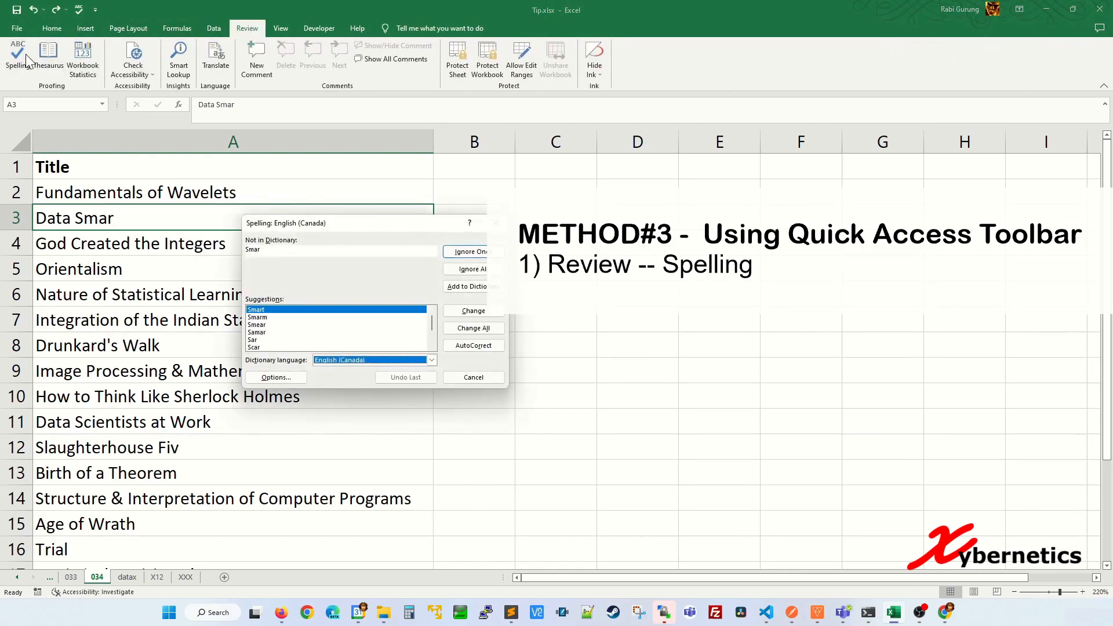
pyautogui.click(473, 311)
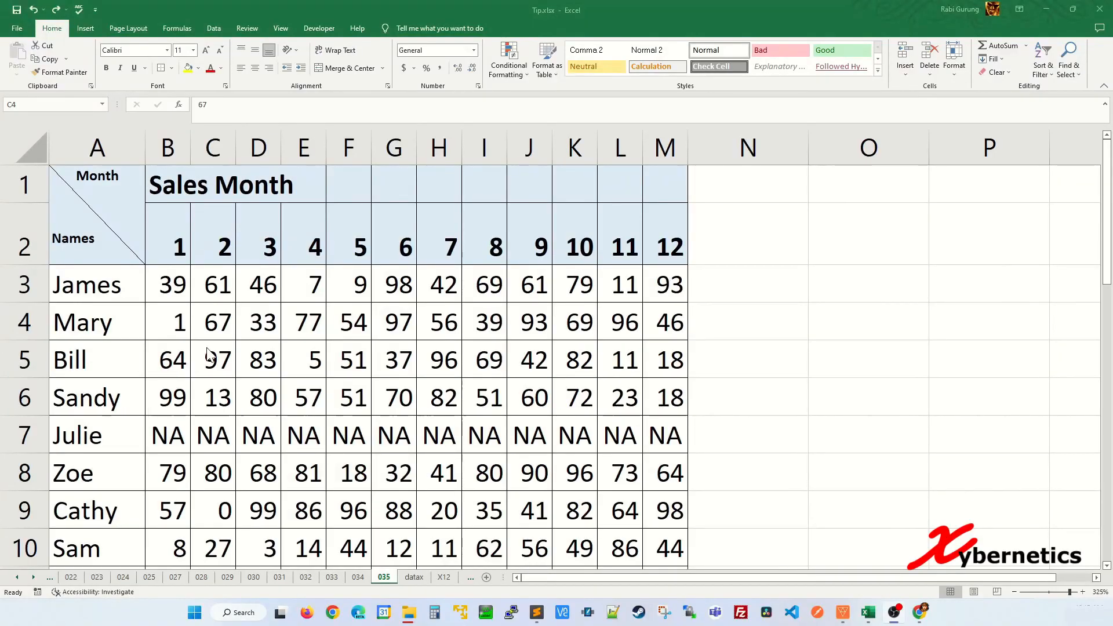
# Step: Merge and centre the Sales Month header across B1:M1
pyautogui.moveTo(168, 174); pyautogui.dragTo(649, 174)
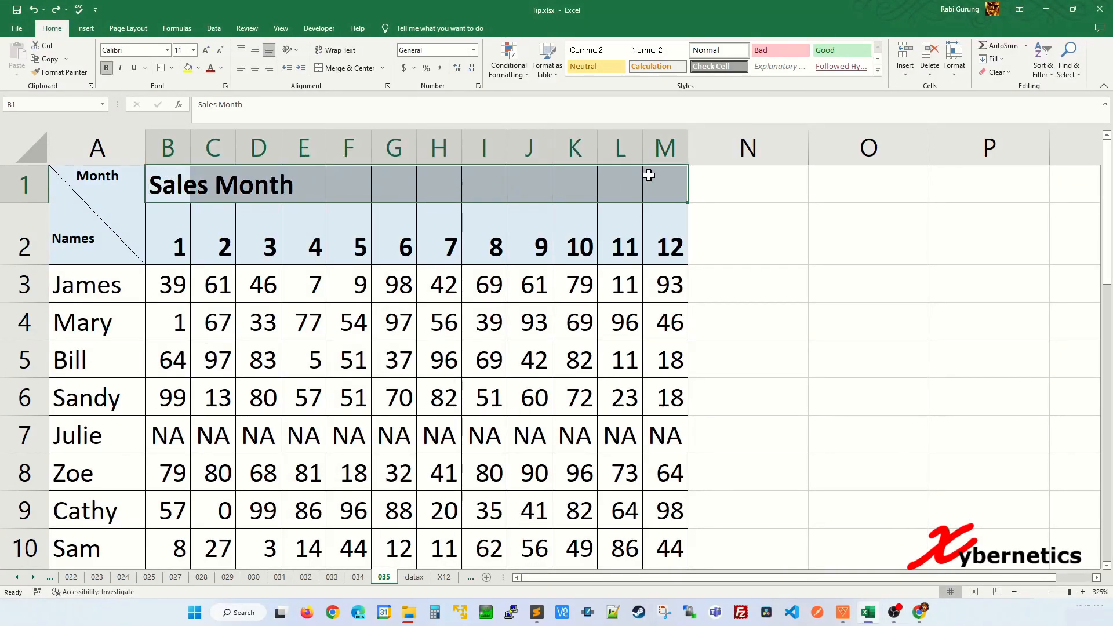
pyautogui.click(364, 71)
pyautogui.click(439, 321)
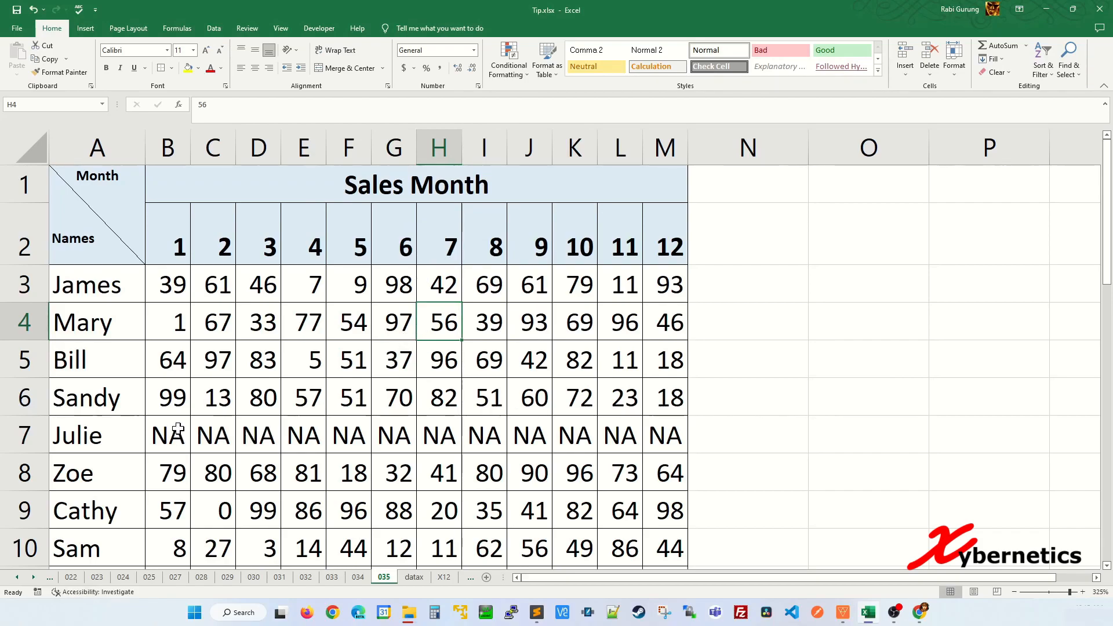
# Step: Merge Julie's NA values in B7:M7 into one centred cell, keeping only the first value
pyautogui.moveTo(174, 278); pyautogui.dragTo(656, 485)
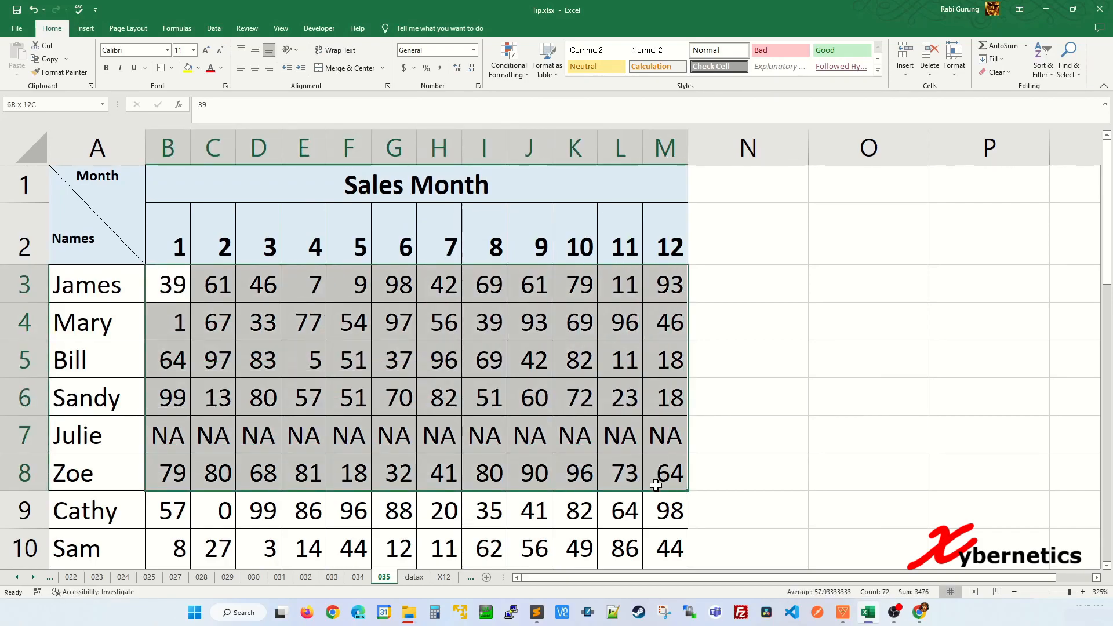
pyautogui.moveTo(472, 419); pyautogui.dragTo(467, 400)
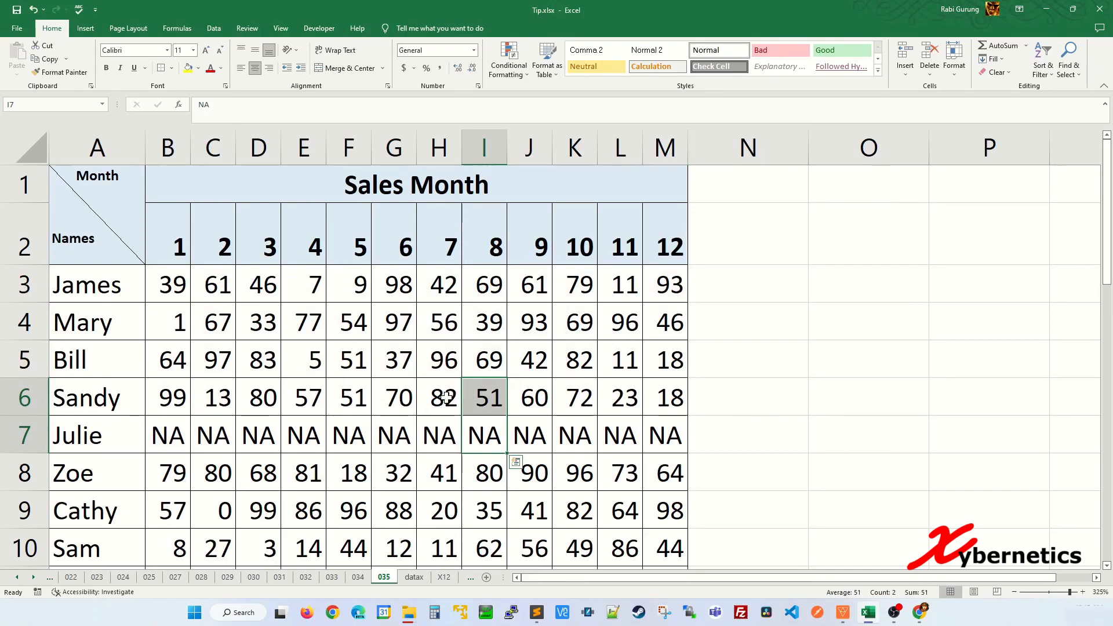
pyautogui.click(395, 400)
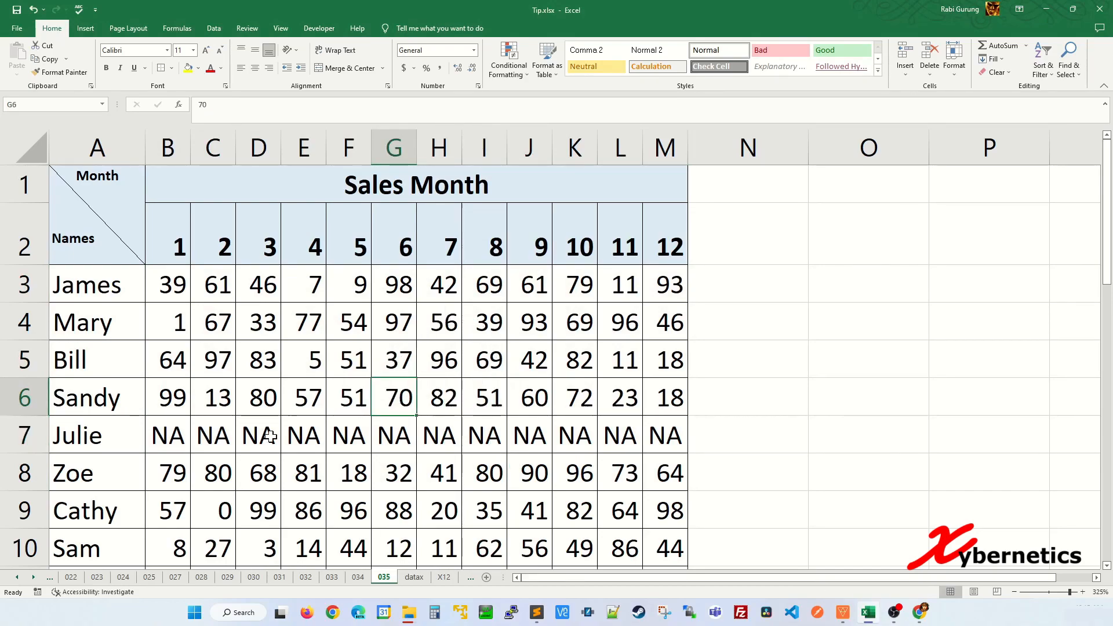
pyautogui.moveTo(173, 435); pyautogui.dragTo(679, 432)
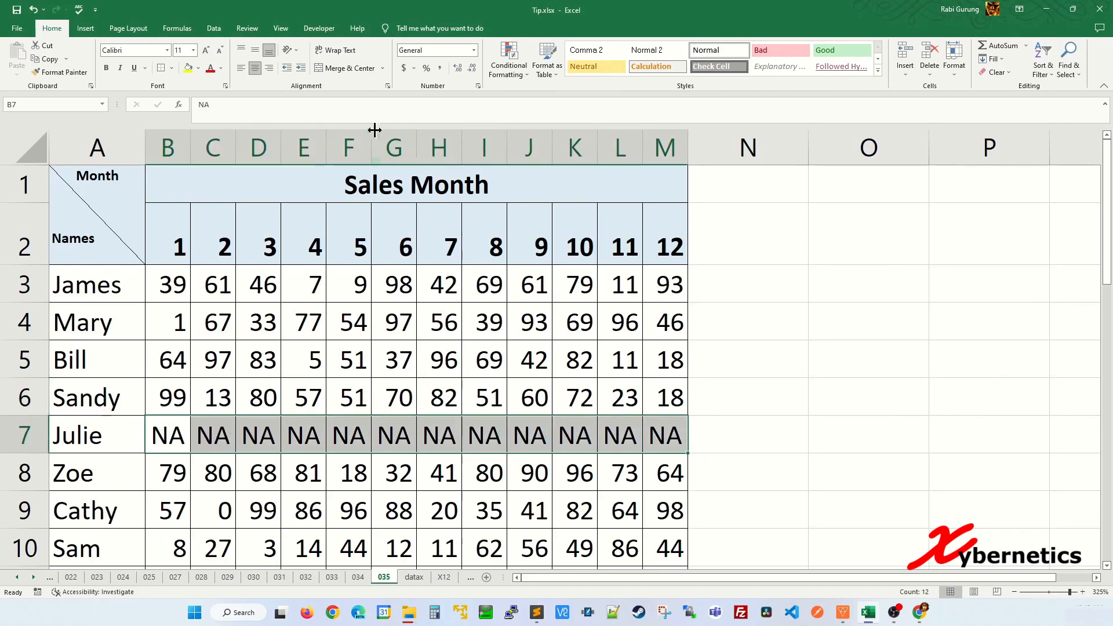
pyautogui.click(345, 68)
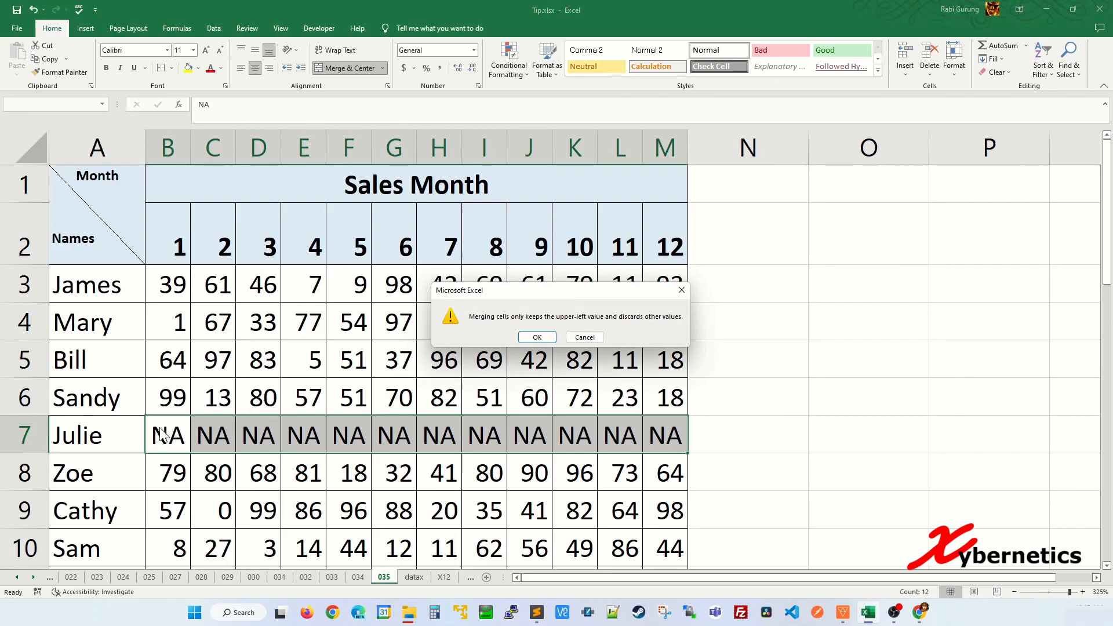
pyautogui.click(537, 337)
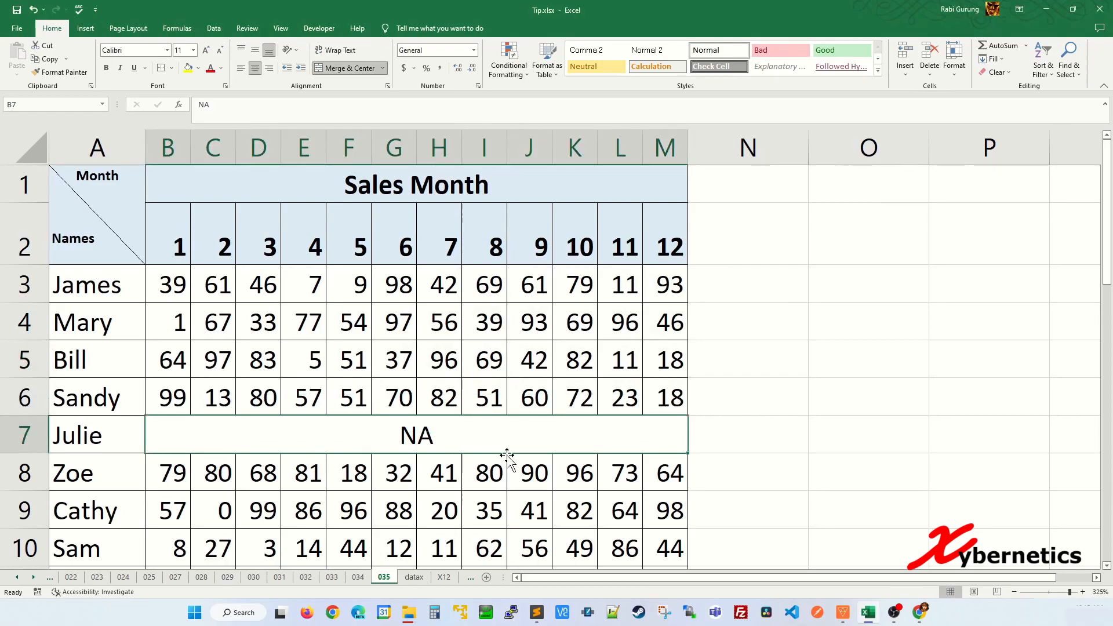
pyautogui.click(577, 284)
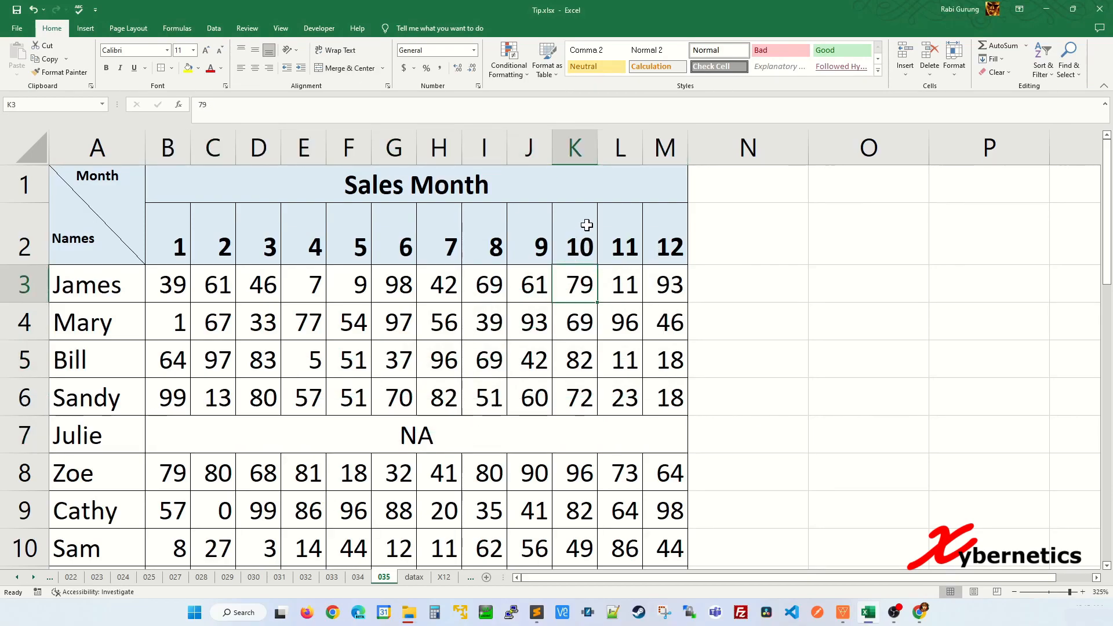
# Step: Try sorting month 10 largest to smallest, which fails with a merged-cell warning
pyautogui.click(587, 225)
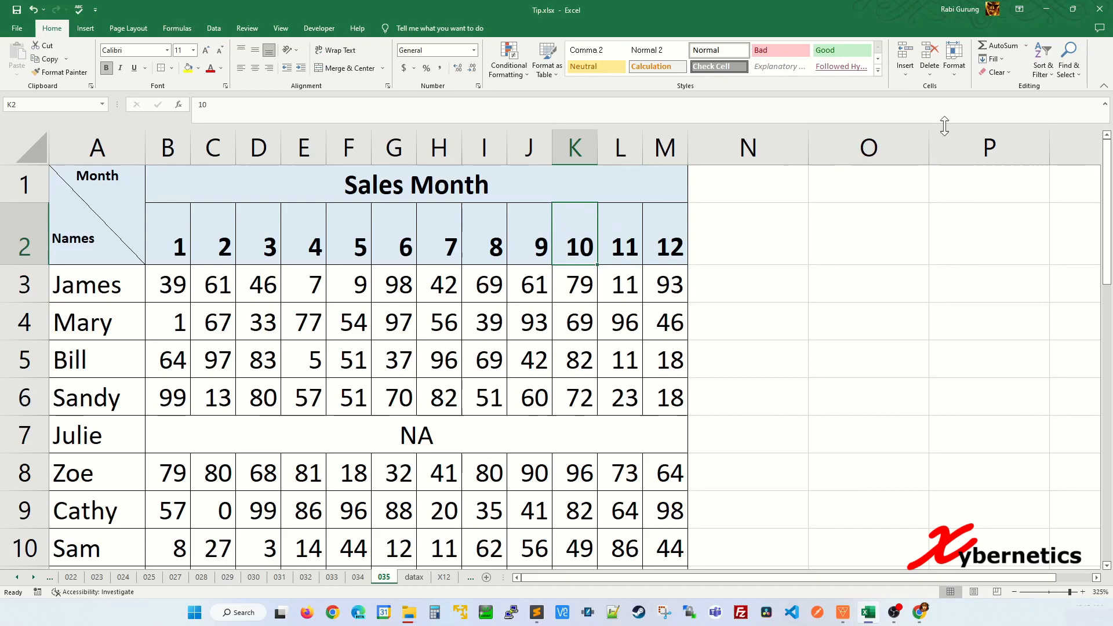
pyautogui.click(1042, 65)
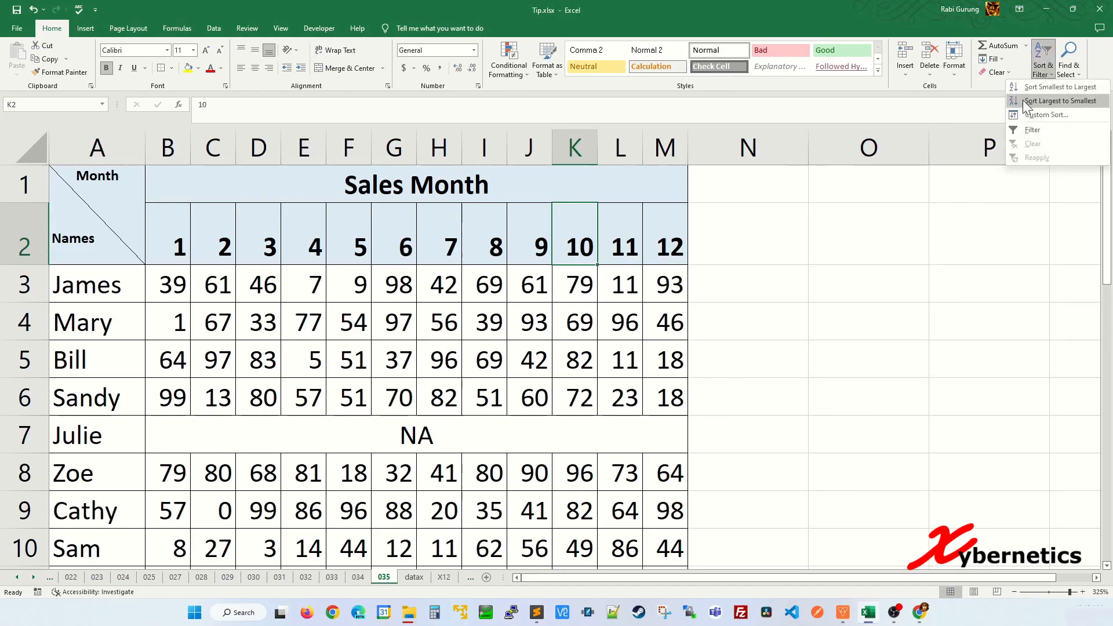
pyautogui.click(1058, 101)
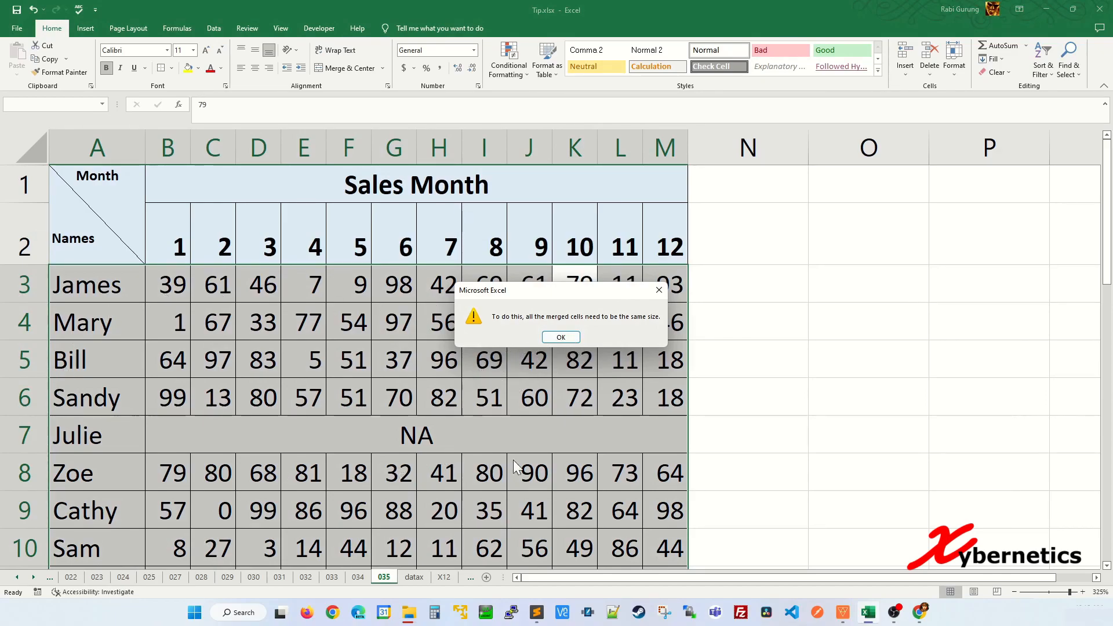
pyautogui.click(560, 337)
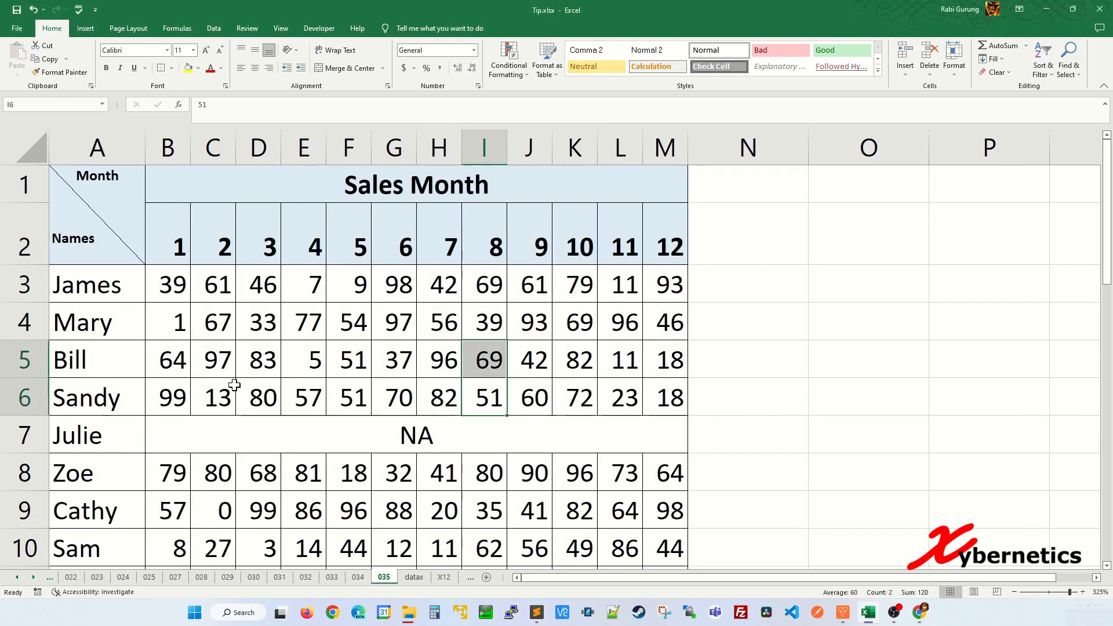
# Step: Copy Bill's months 1–8 values and paste them onto Julie's merged NA row
pyautogui.click(196, 366)
pyautogui.moveTo(168, 362); pyautogui.dragTo(487, 363)
pyautogui.hotkey('ctrl', 'c')
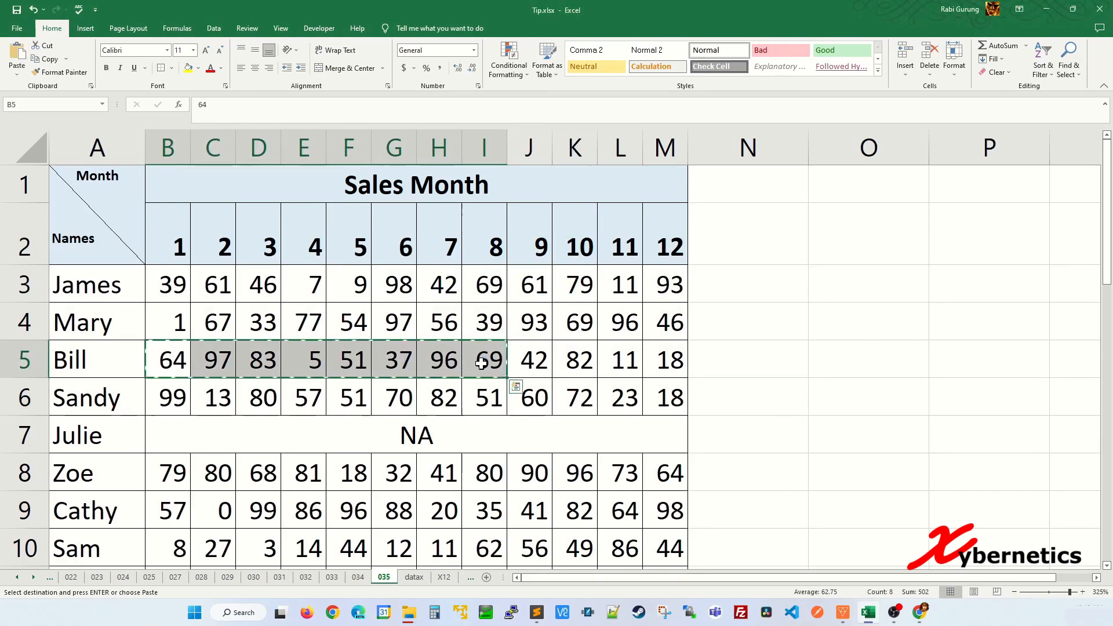
pyautogui.click(191, 435)
pyautogui.hotkey('ctrl', 'v')
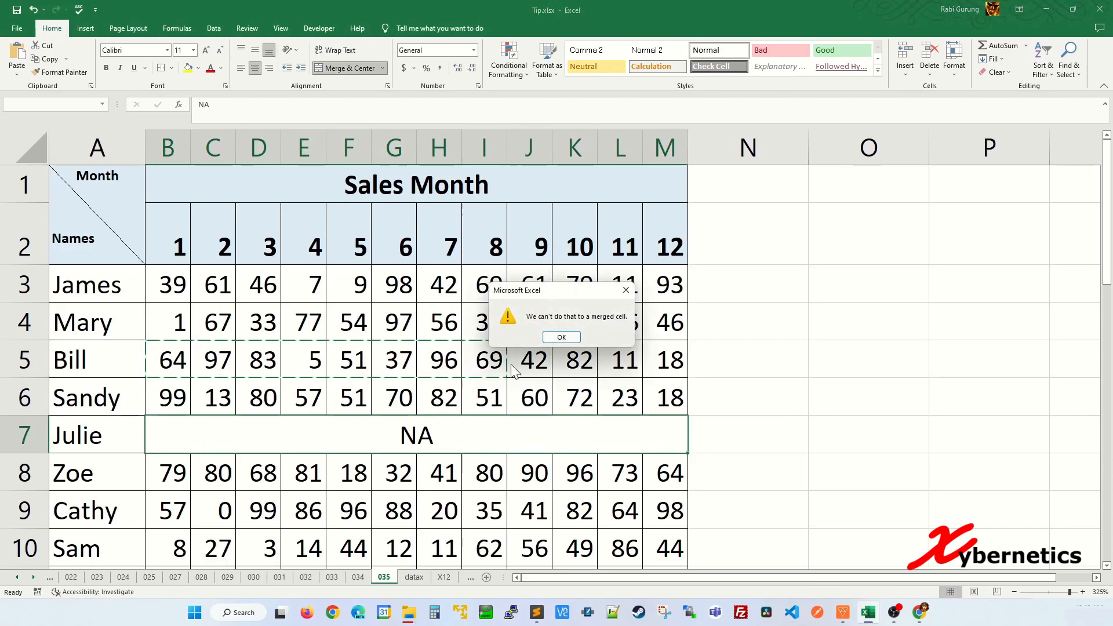
# Step: Dismiss the error, undo the merge on Julie's row and cancel the copy
pyautogui.click(571, 335)
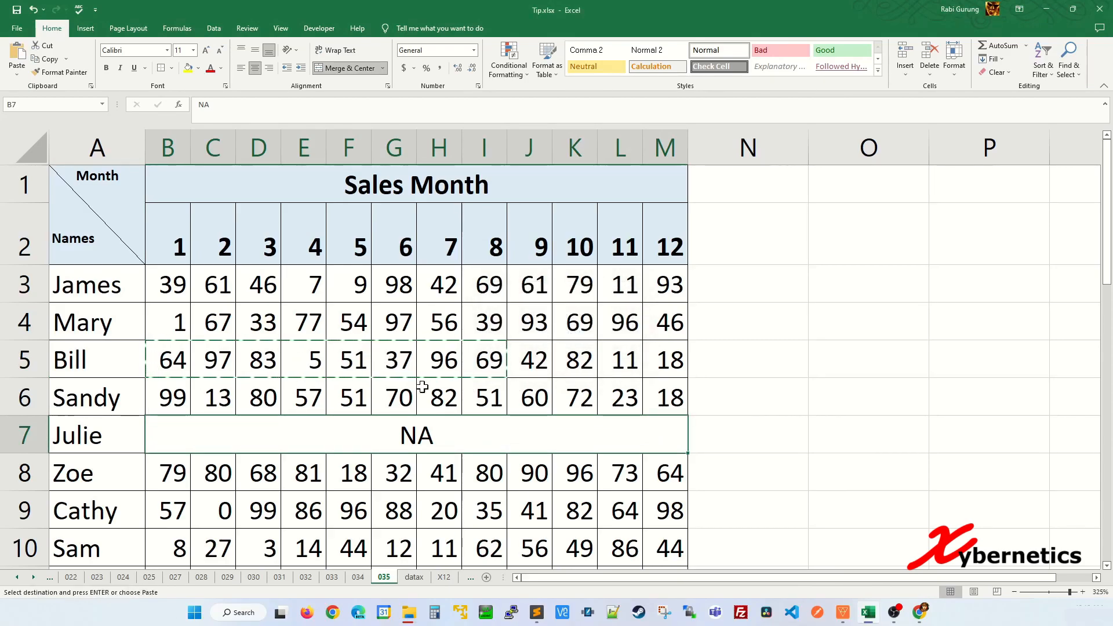
pyautogui.click(580, 384)
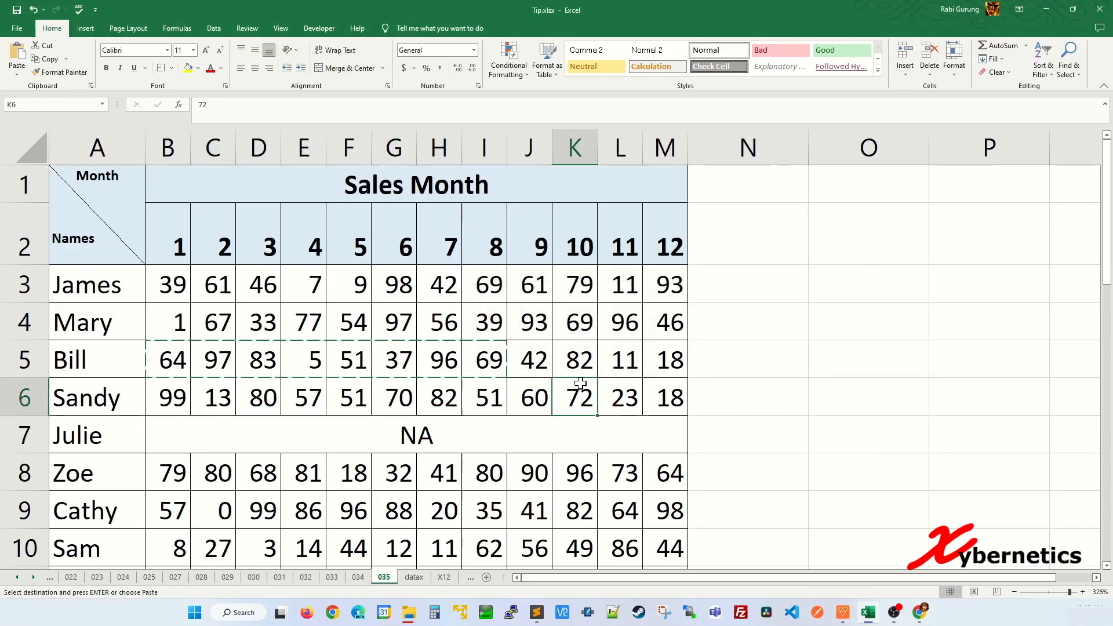
pyautogui.hotkey('ctrl', 'z')
pyautogui.click(607, 370)
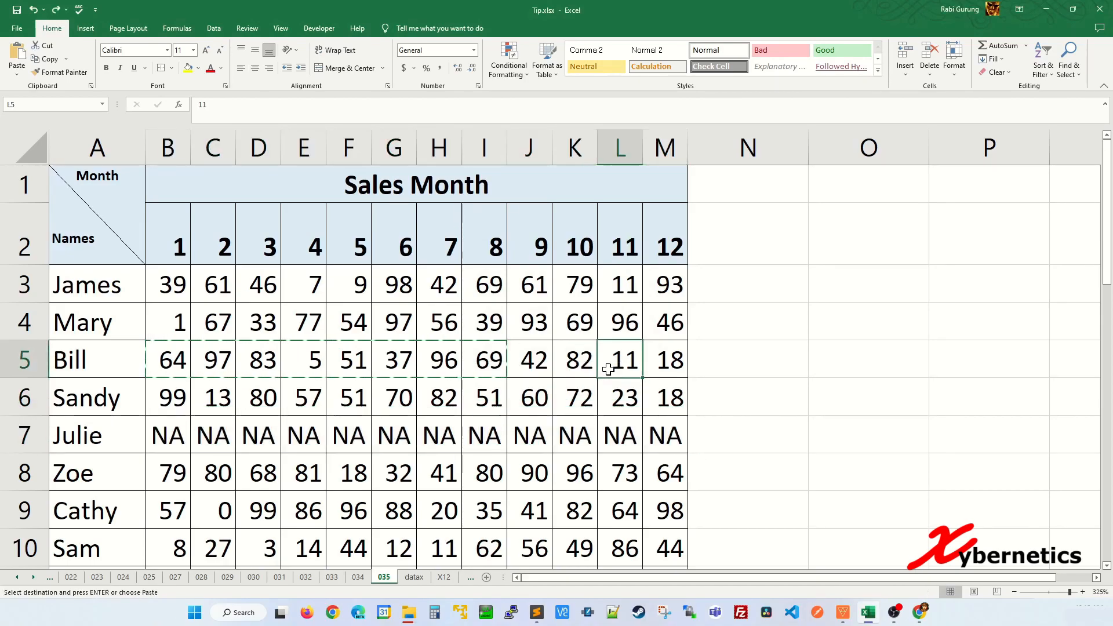
pyautogui.click(557, 370)
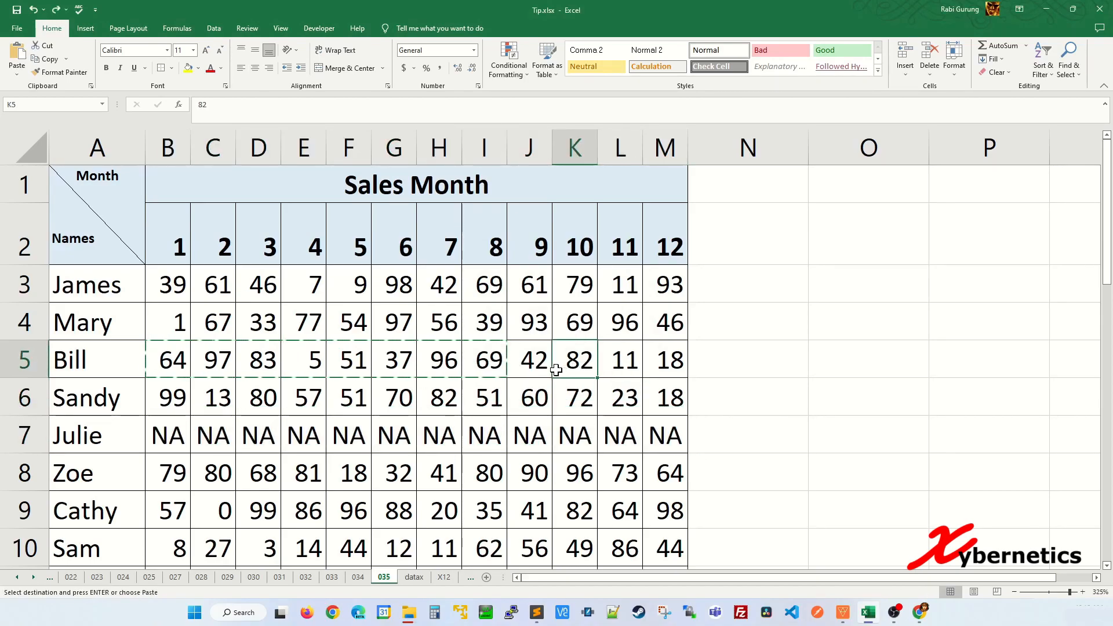
pyautogui.press('Escape')
# Step: Select Julie's separate NA cells B7:M7
pyautogui.click(532, 390)
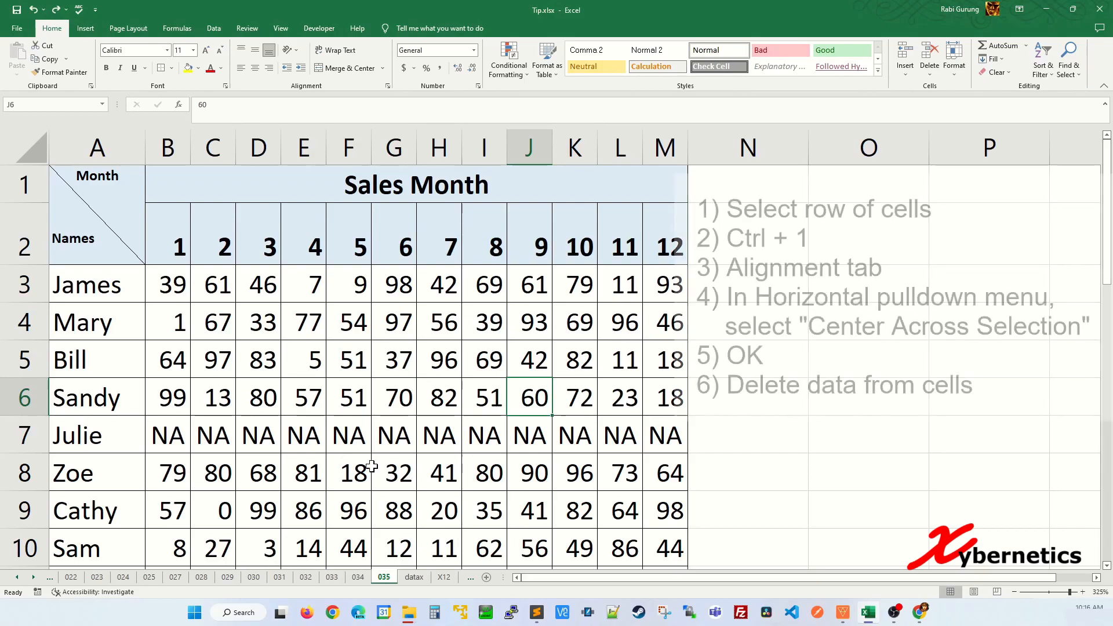
pyautogui.click(177, 420)
pyautogui.moveTo(177, 420); pyautogui.dragTo(641, 431)
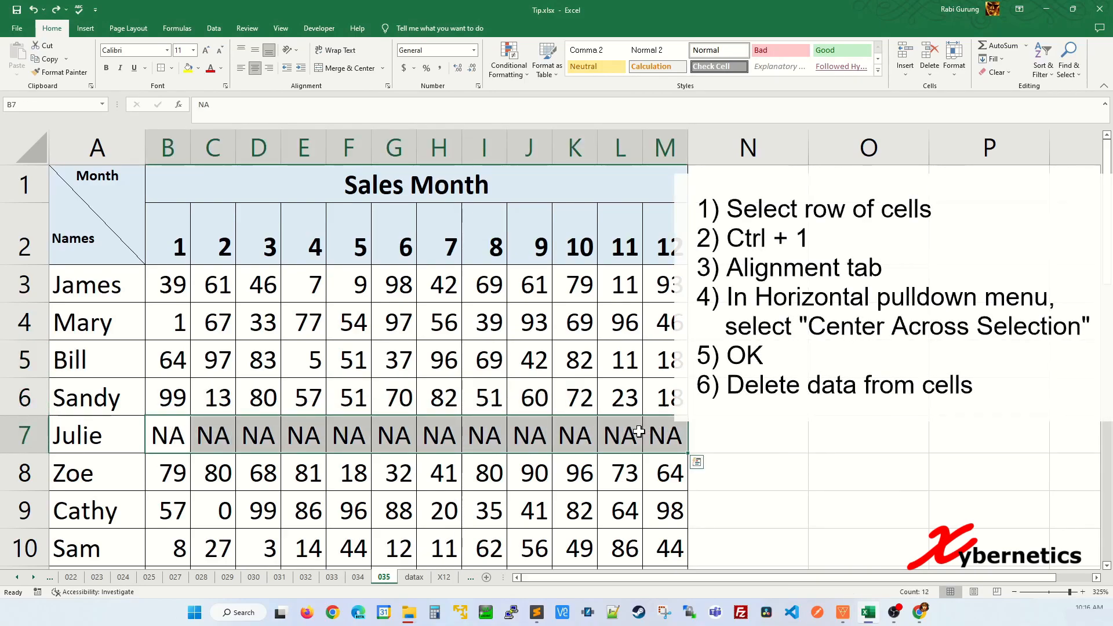
# Step: Set B7:M7 horizontal alignment to Center Across Selection
pyautogui.hotkey('ctrl', '1')
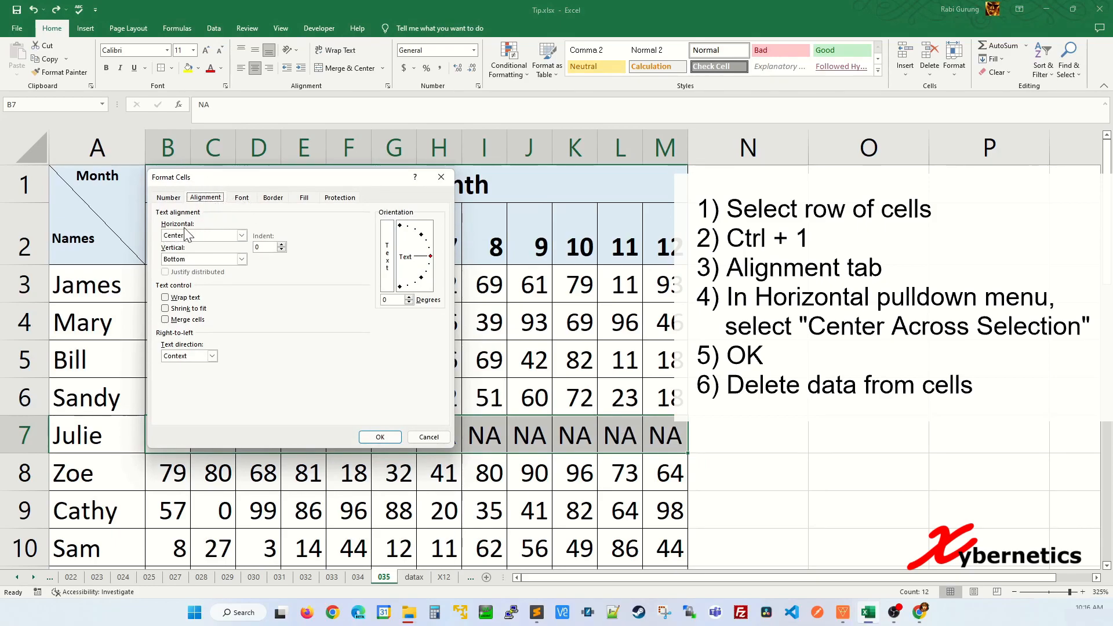
pyautogui.click(241, 235)
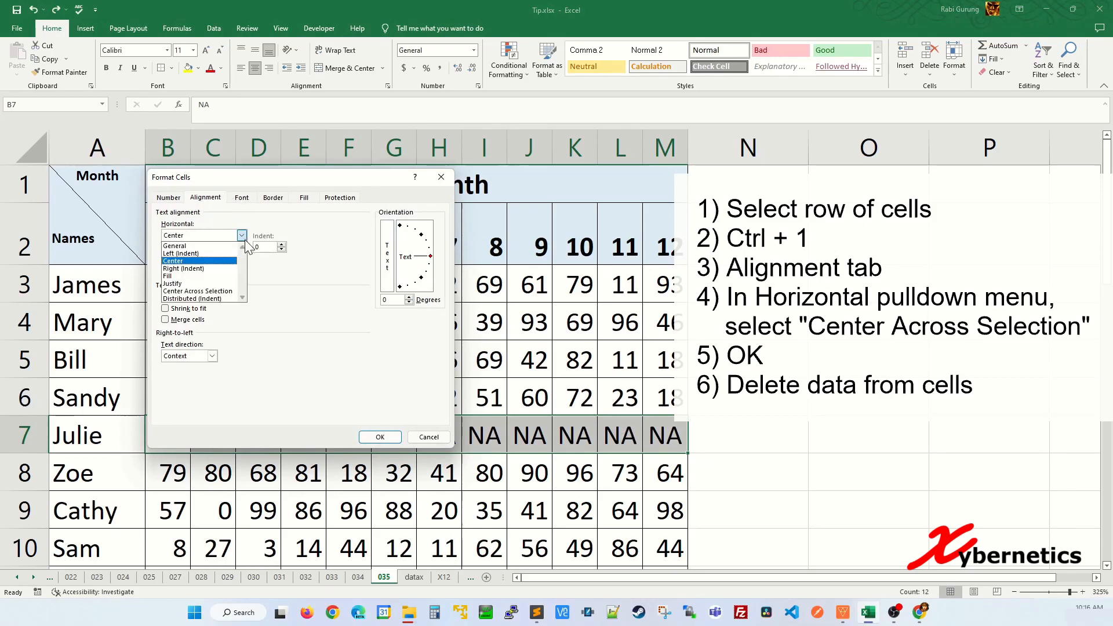
pyautogui.click(220, 292)
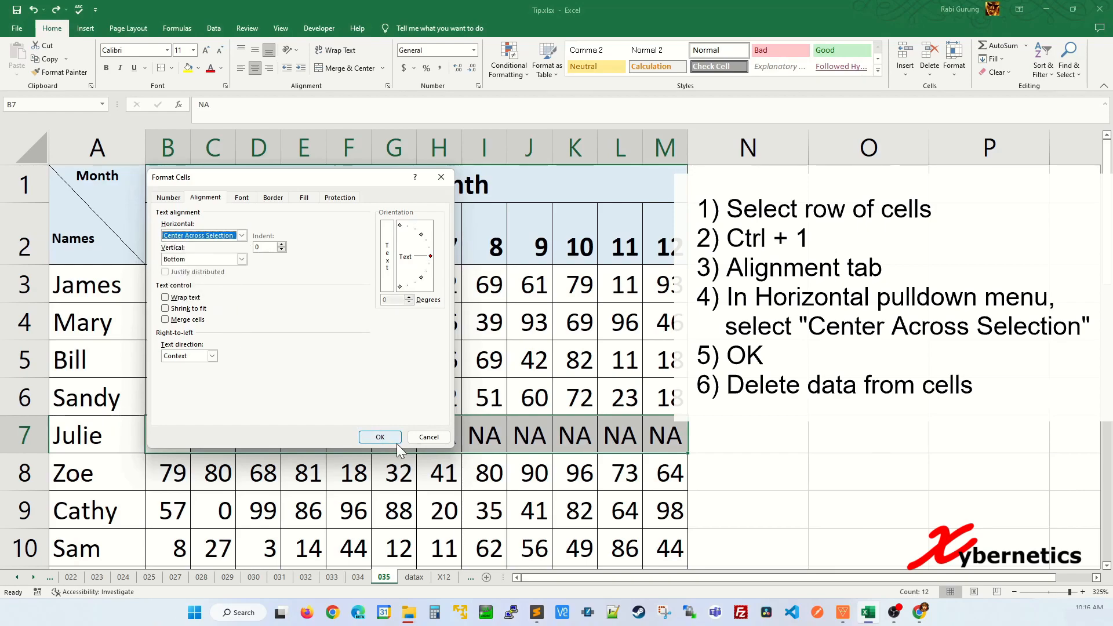
pyautogui.click(380, 437)
# Step: Clear the leftover NA values from C7:M7, keeping only B7
pyautogui.click(259, 439)
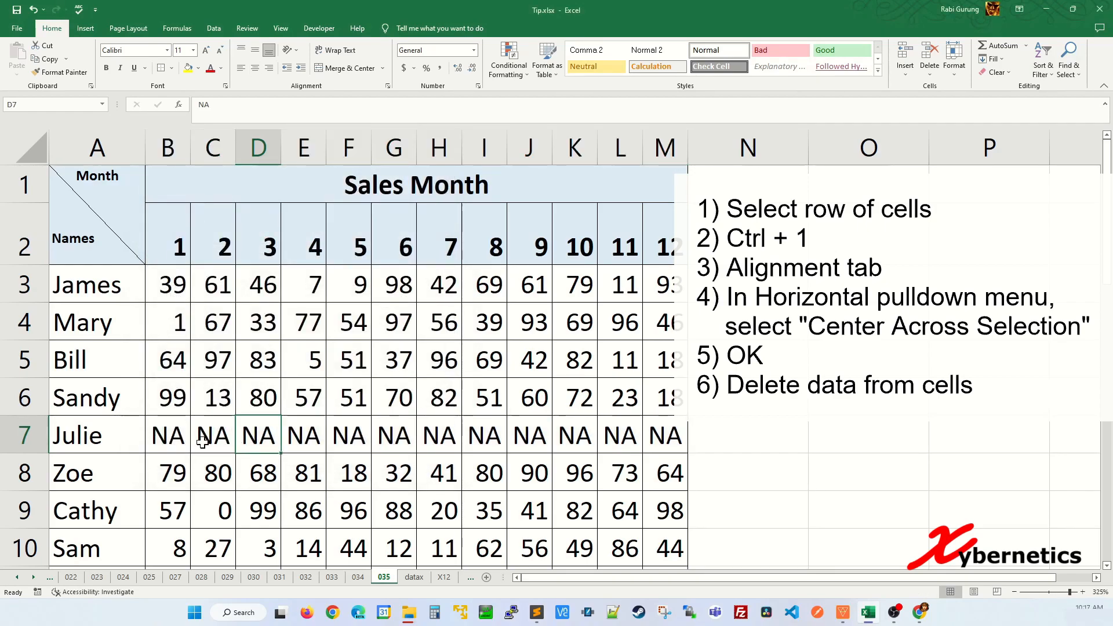
pyautogui.click(213, 439)
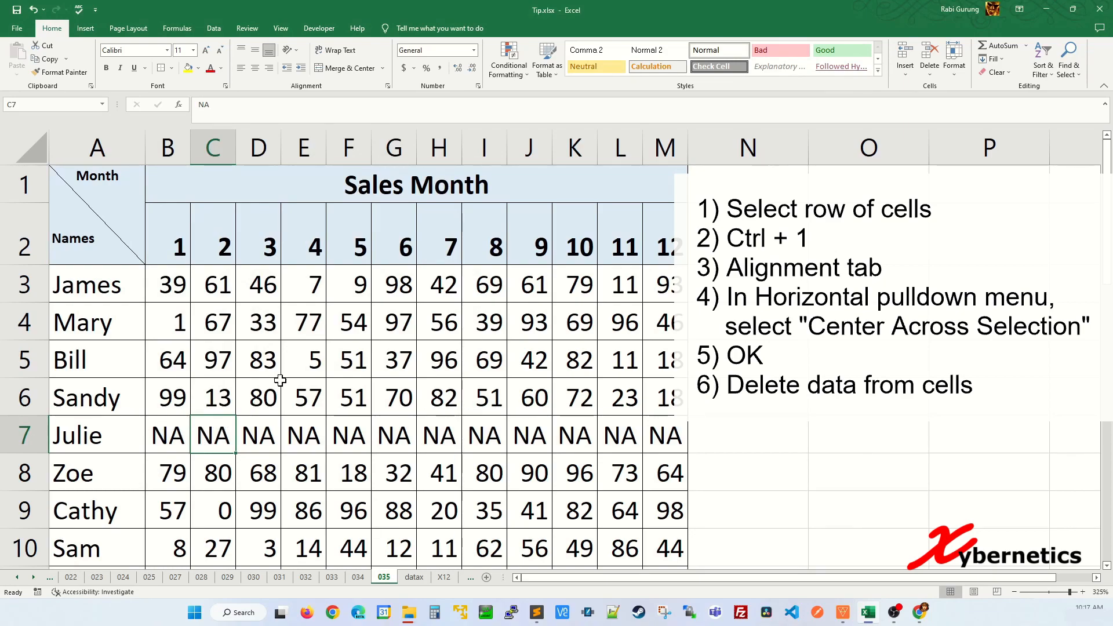
pyautogui.click(174, 430)
pyautogui.click(209, 435)
pyautogui.press('Delete')
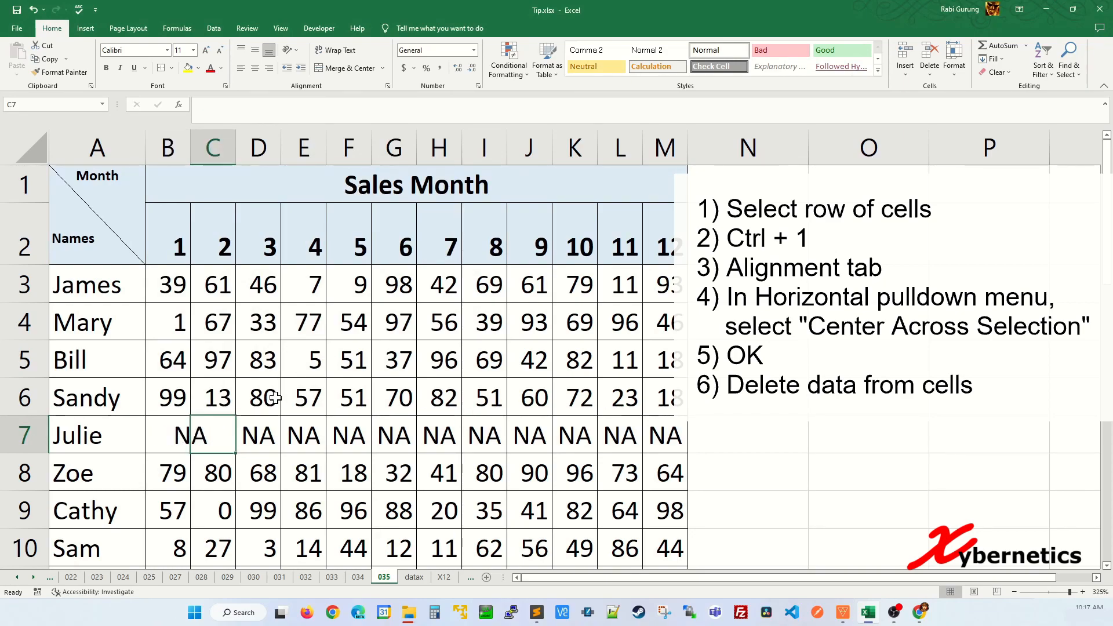
pyautogui.press('Right')
pyautogui.press('Delete')
pyautogui.press('Right')
pyautogui.press('Delete')
pyautogui.press('Right')
pyautogui.press('Delete')
pyautogui.press('Right')
pyautogui.press('Delete')
pyautogui.press('Right')
pyautogui.press('Delete')
pyautogui.press('Right')
pyautogui.press('Delete')
pyautogui.press('Right')
pyautogui.press('Right')
pyautogui.press('Delete')
pyautogui.press('Right')
pyautogui.press('Delete')
pyautogui.press('Right')
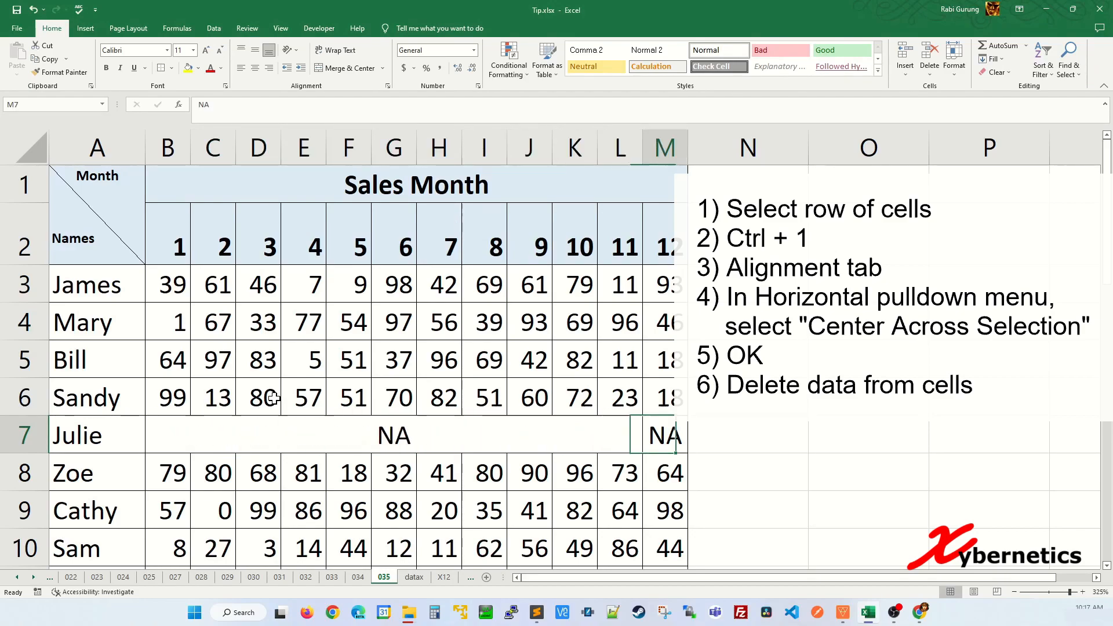
pyautogui.press('Delete')
pyautogui.press('Left')
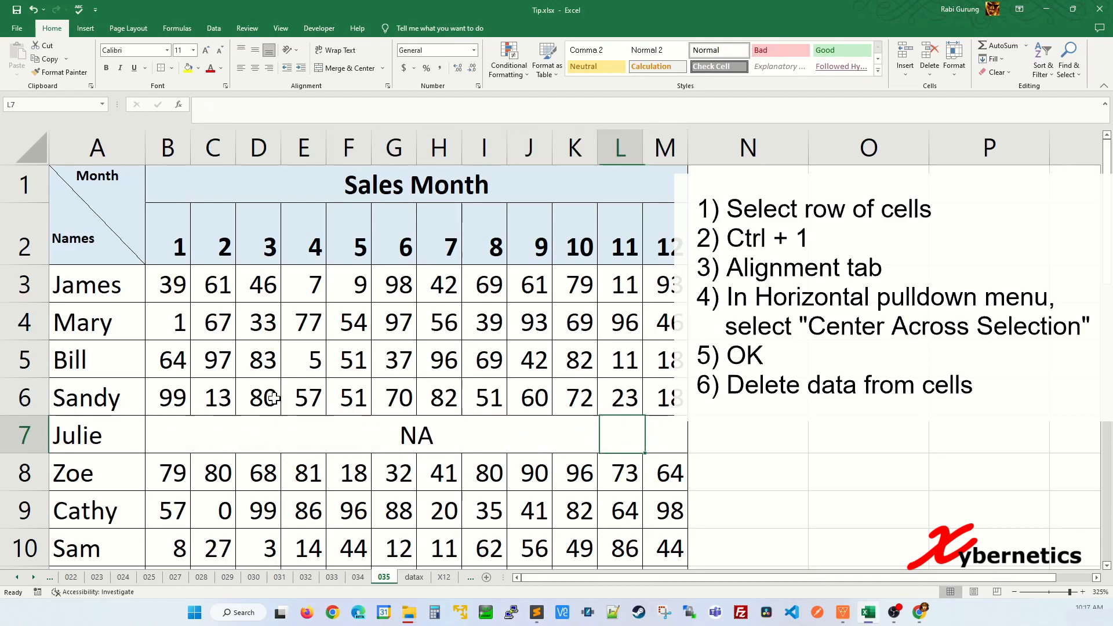
# Step: Verify only one NA remains centred, comparing it with the Sales Month title
pyautogui.click(176, 434)
pyautogui.click(457, 191)
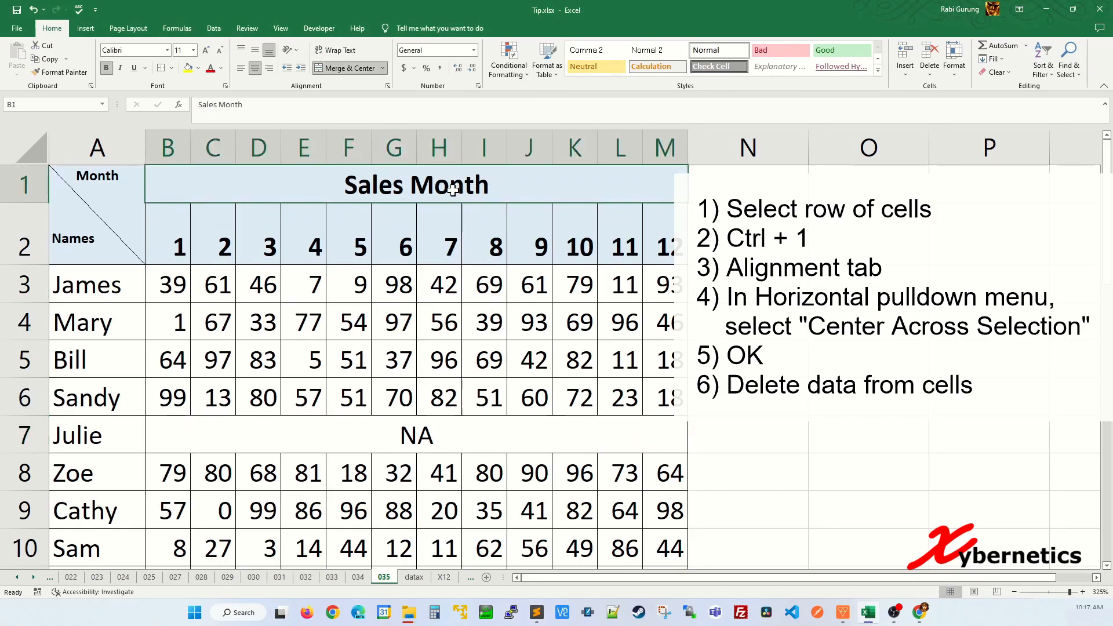
pyautogui.click(191, 442)
pyautogui.press('Right')
pyautogui.press('Right')
pyautogui.press('Right')
pyautogui.press('Right')
pyautogui.press('Right')
pyautogui.press('Right')
pyautogui.press('Right')
pyautogui.press('Right')
pyautogui.press('Right')
pyautogui.press('Right')
pyautogui.press('Right')
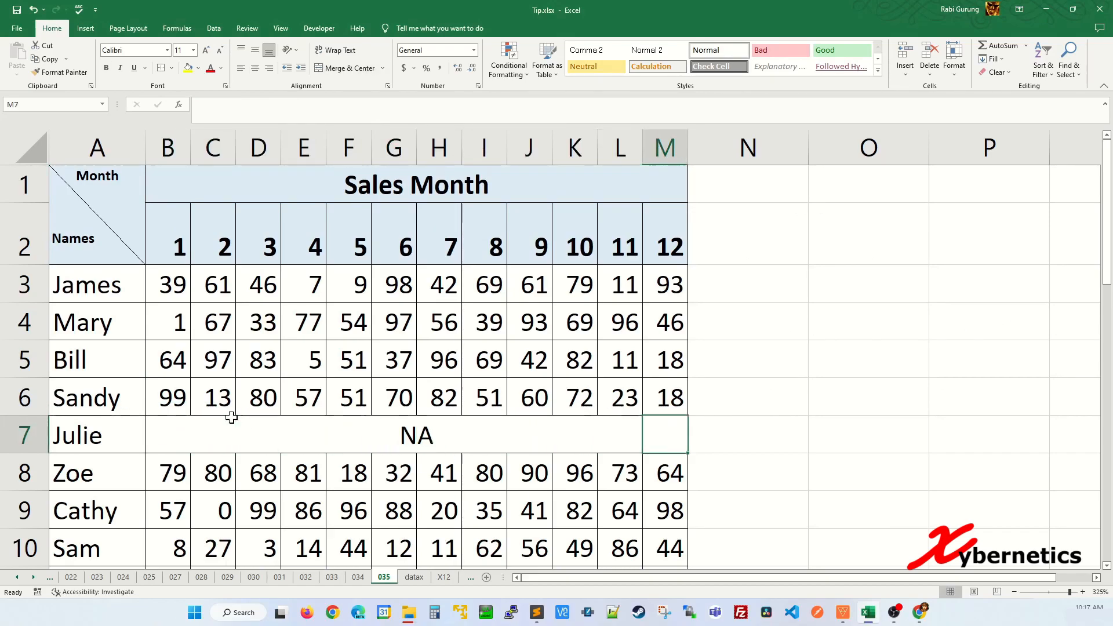
# Step: Sort the sales rows by month 7 from largest to smallest
pyautogui.click(443, 230)
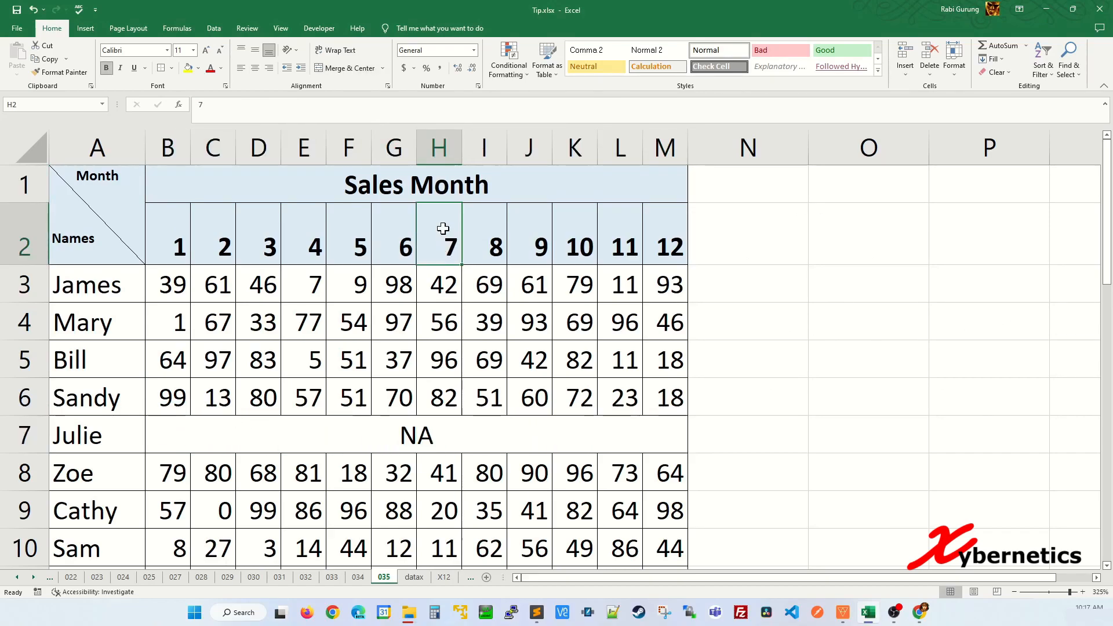
pyautogui.click(1047, 73)
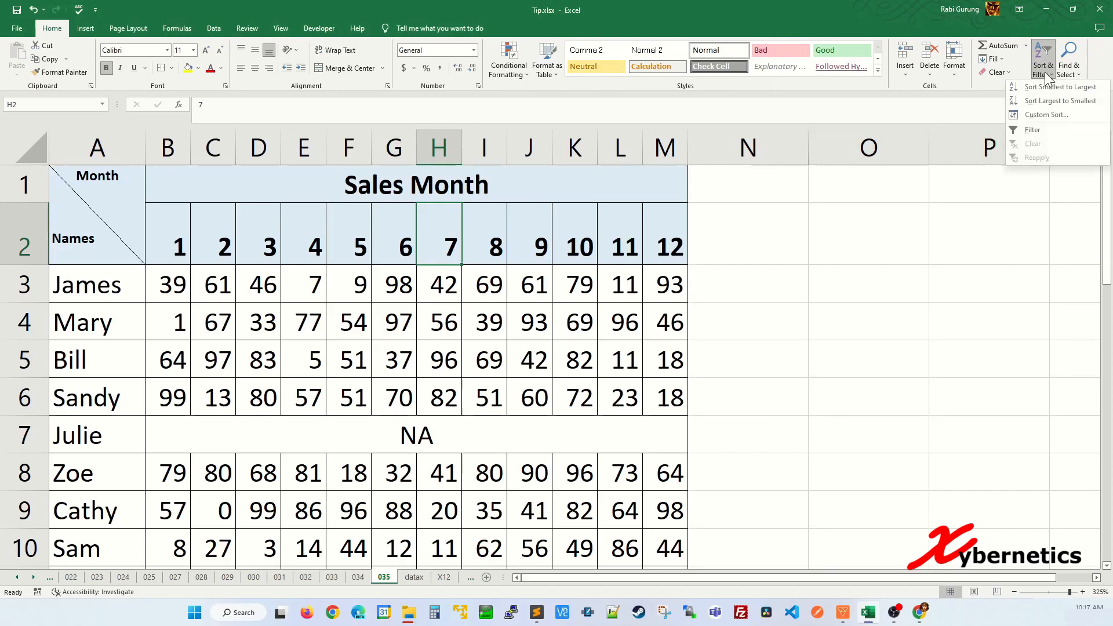
pyautogui.click(1052, 102)
# Step: Copy Terry's months 1–7 values into Julie's row
pyautogui.scroll(-2, 456, 286)
pyautogui.scroll(2, 455, 287)
pyautogui.scroll(-7, 455, 286)
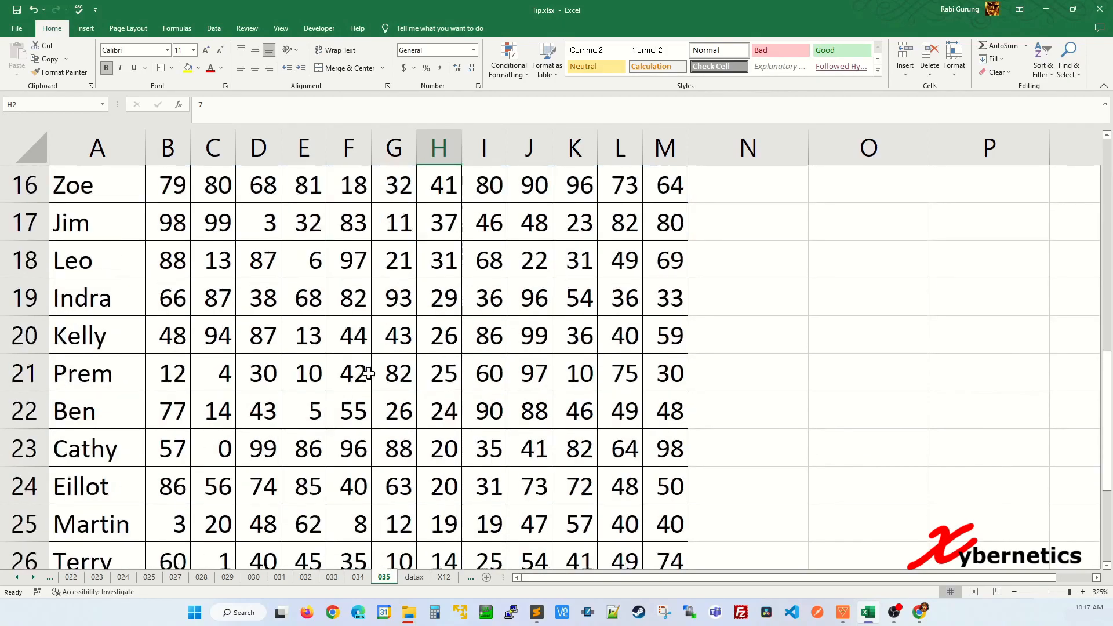
pyautogui.click(173, 333)
pyautogui.moveTo(172, 334); pyautogui.dragTo(421, 332)
pyautogui.hotkey('ctrl', 'c')
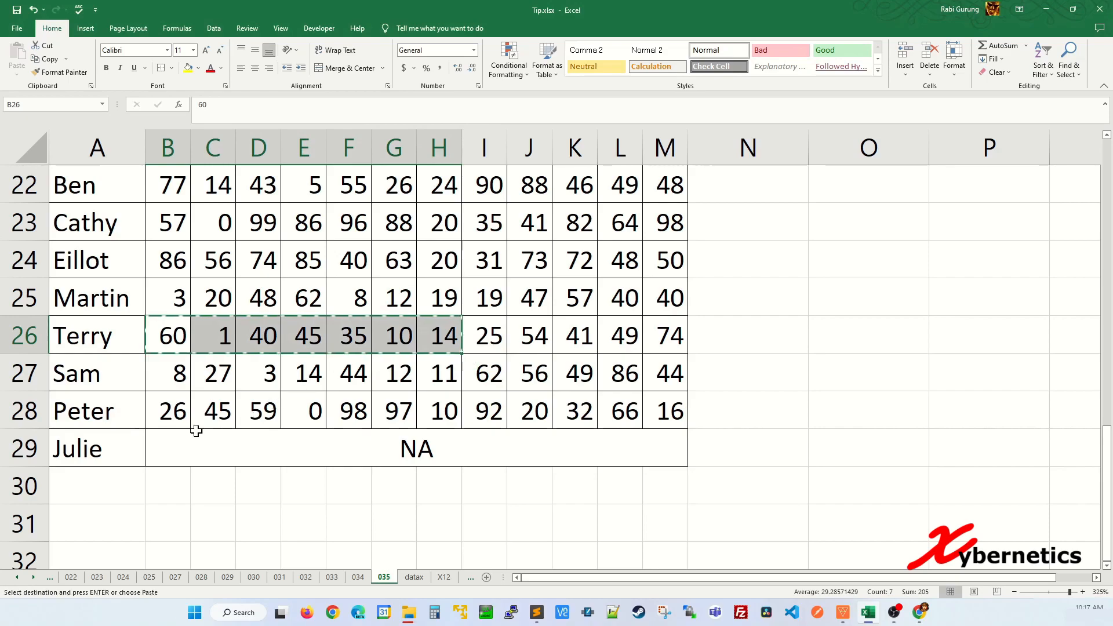
pyautogui.click(188, 444)
pyautogui.hotkey('ctrl', 'v')
pyautogui.click(441, 335)
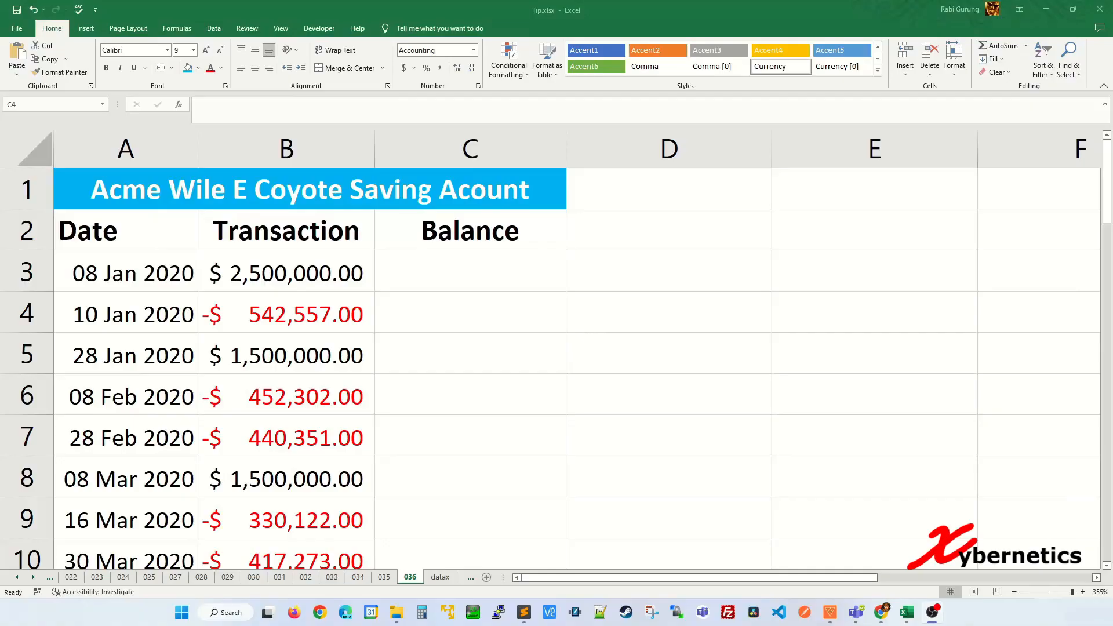
# Step: Select the transaction amounts from B3 down to B44
pyautogui.click(491, 292)
pyautogui.click(304, 275)
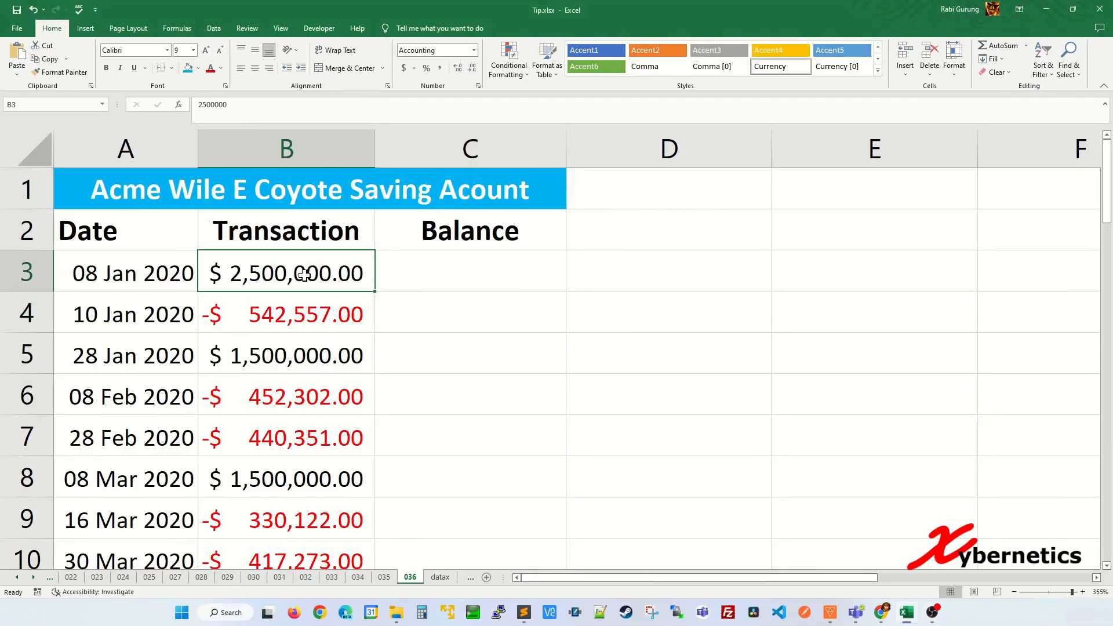
pyautogui.scroll(-7, 317, 318)
pyautogui.scroll(7, 321, 323)
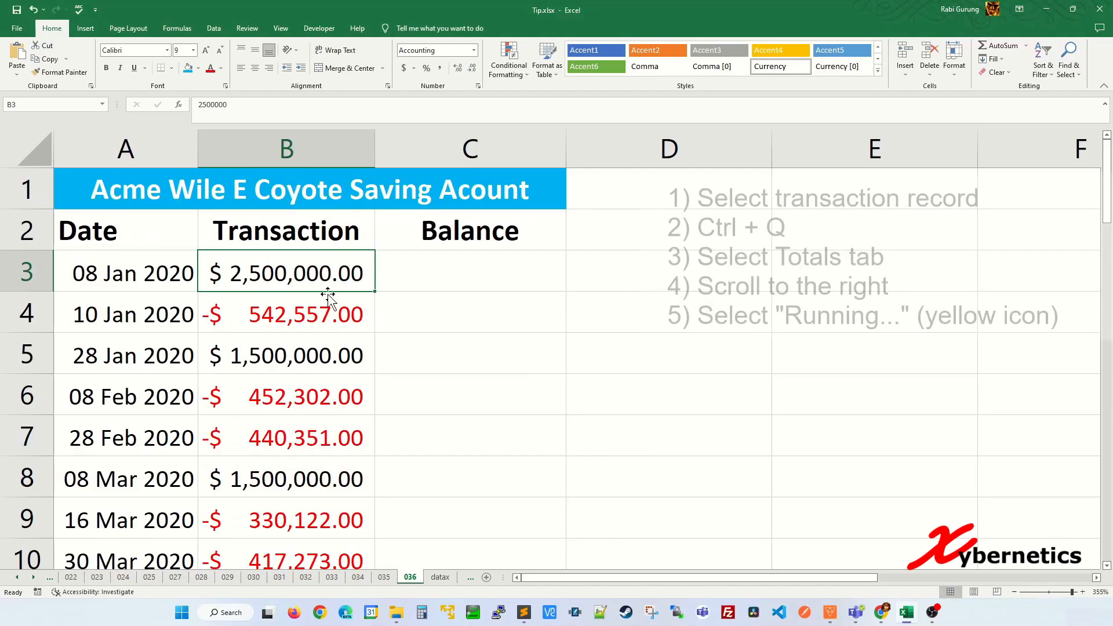
pyautogui.hotkey('ctrl', 'shift', 'Down')
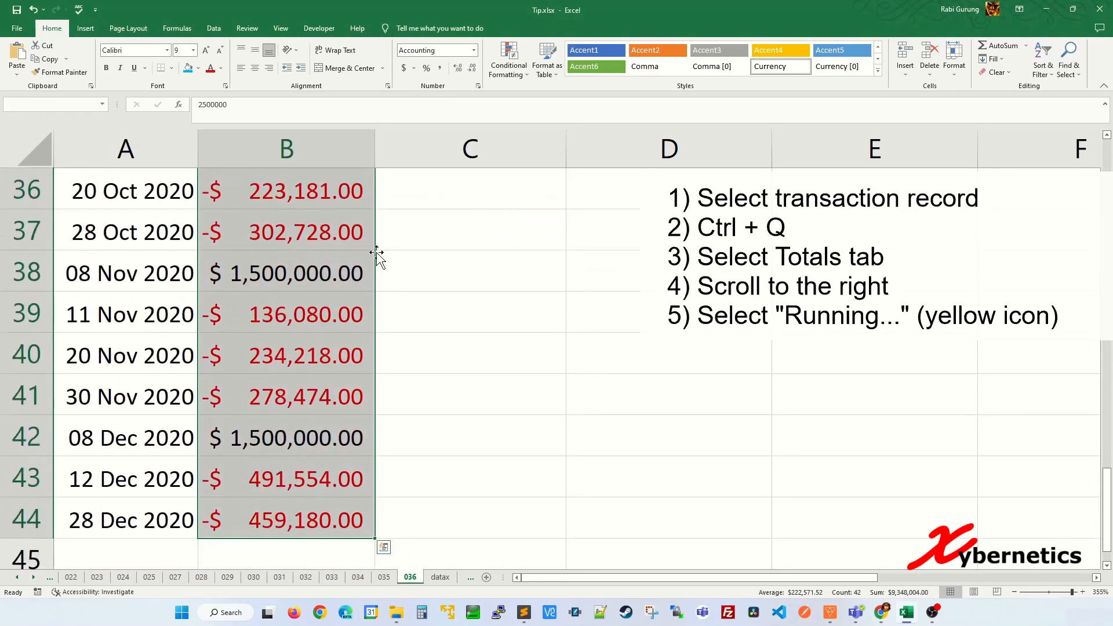
pyautogui.scroll(1, 345, 357)
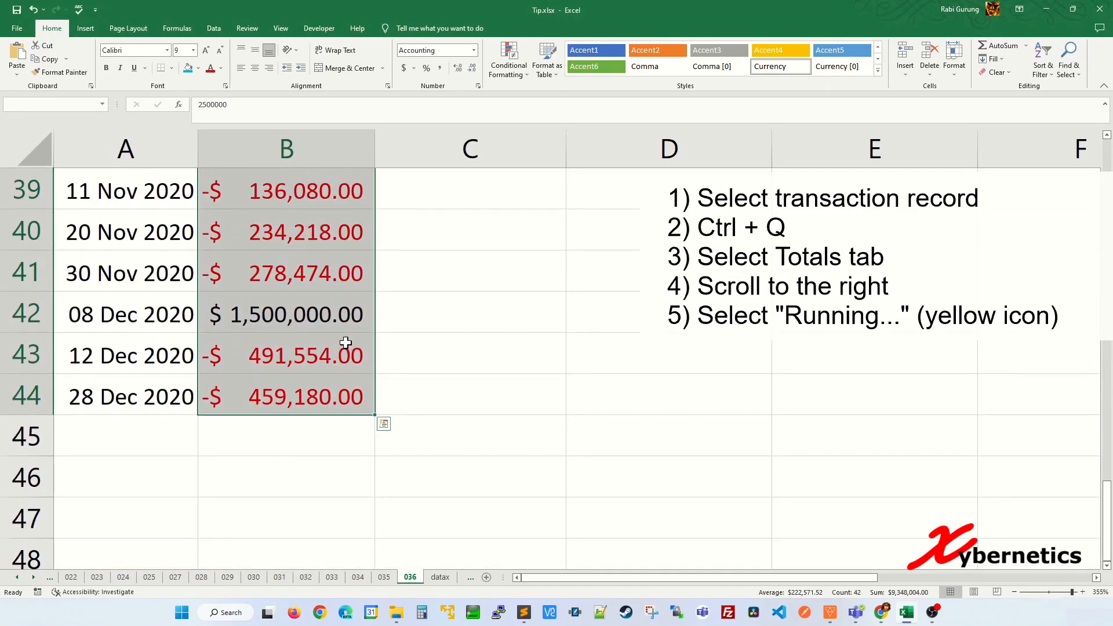
# Step: Add Quick Analysis running totals of the amounts in column C, then check C39's formula
pyautogui.hotkey('ctrl', 'q')
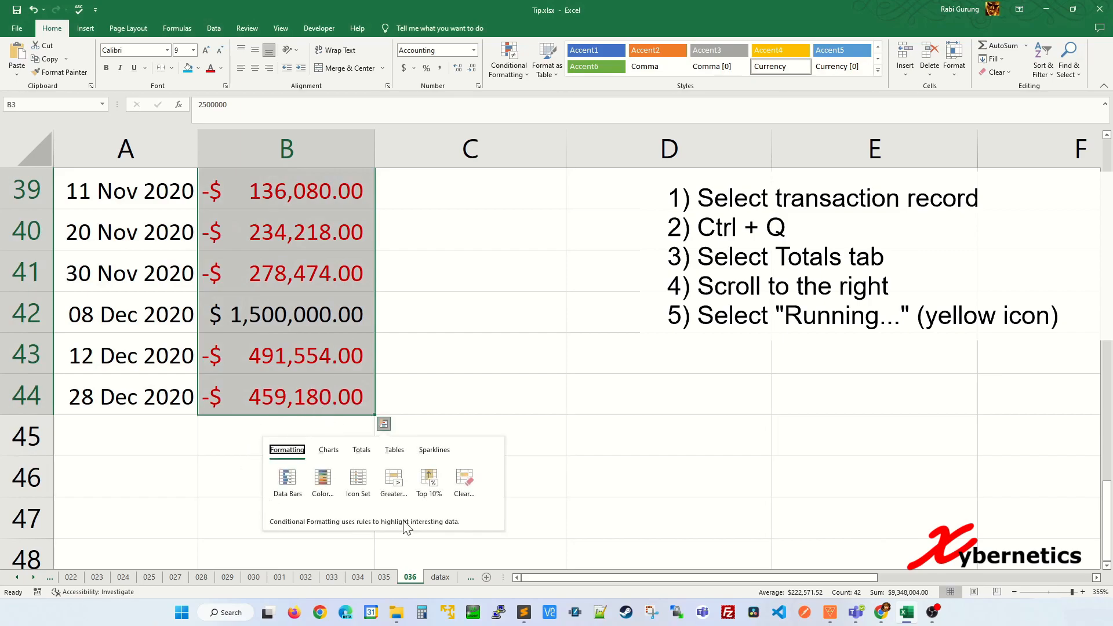
pyautogui.click(363, 452)
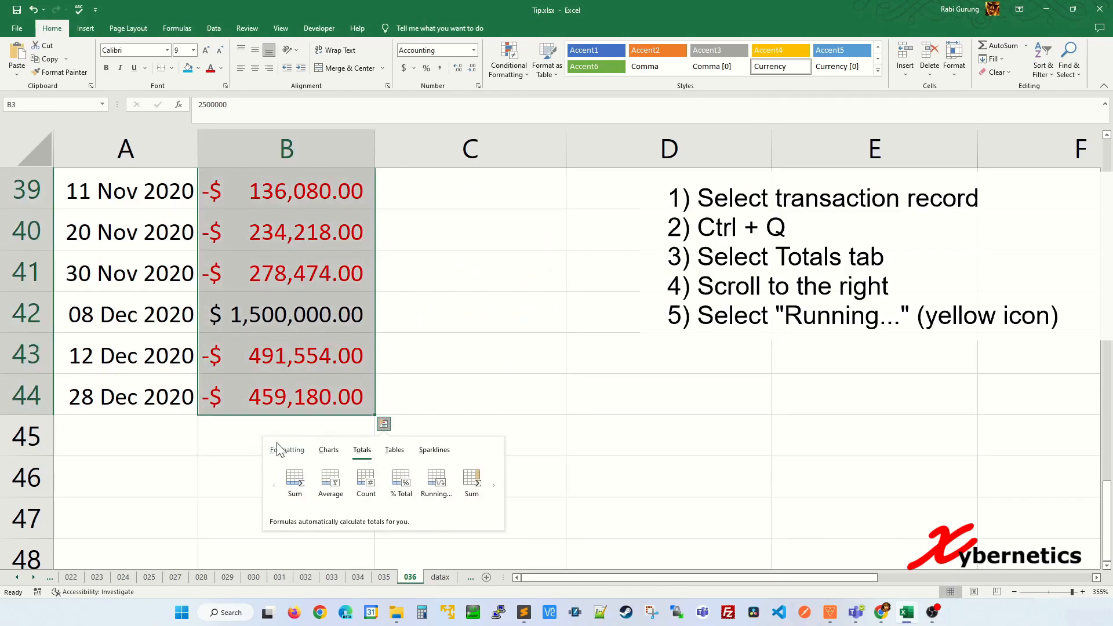
pyautogui.click(494, 484)
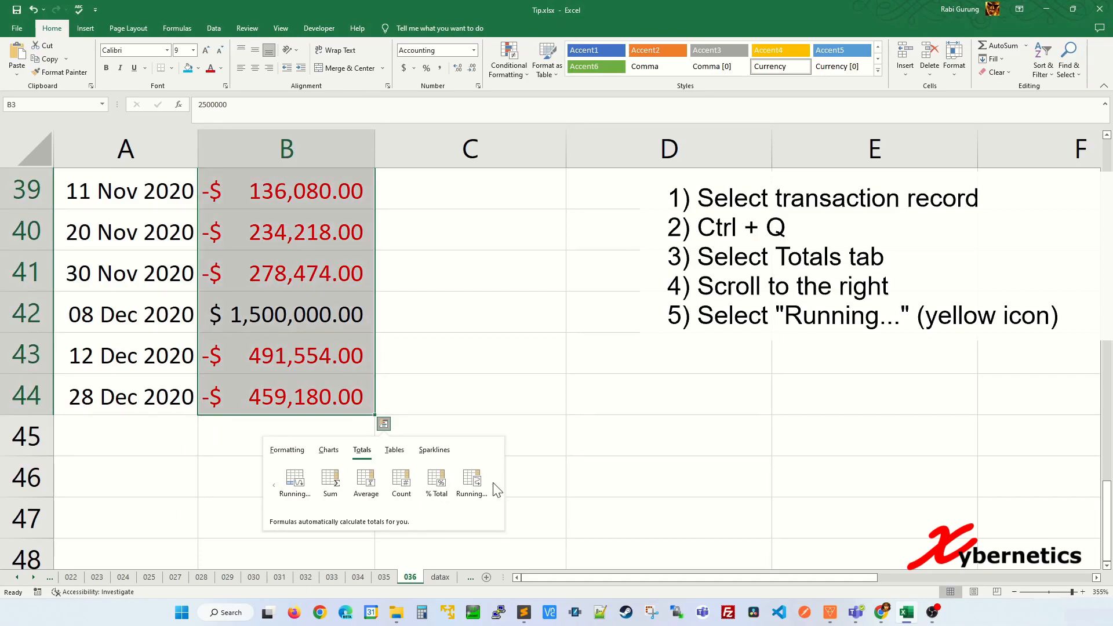
pyautogui.click(466, 486)
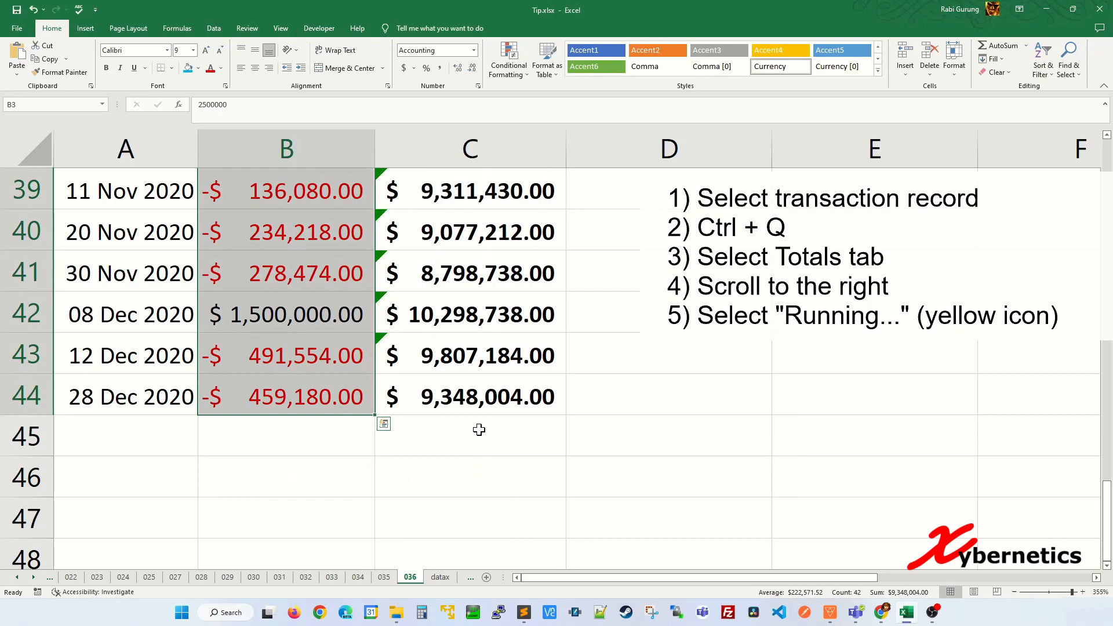
pyautogui.scroll(4, 419, 336)
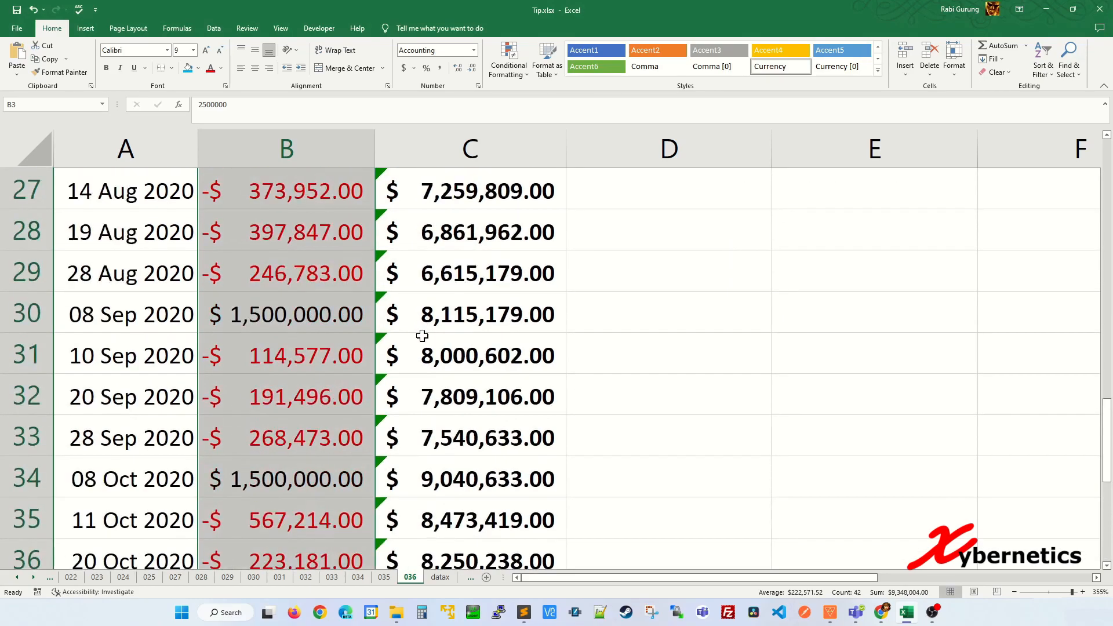
pyautogui.scroll(-5, 424, 334)
pyautogui.scroll(2, 425, 333)
pyautogui.click(420, 325)
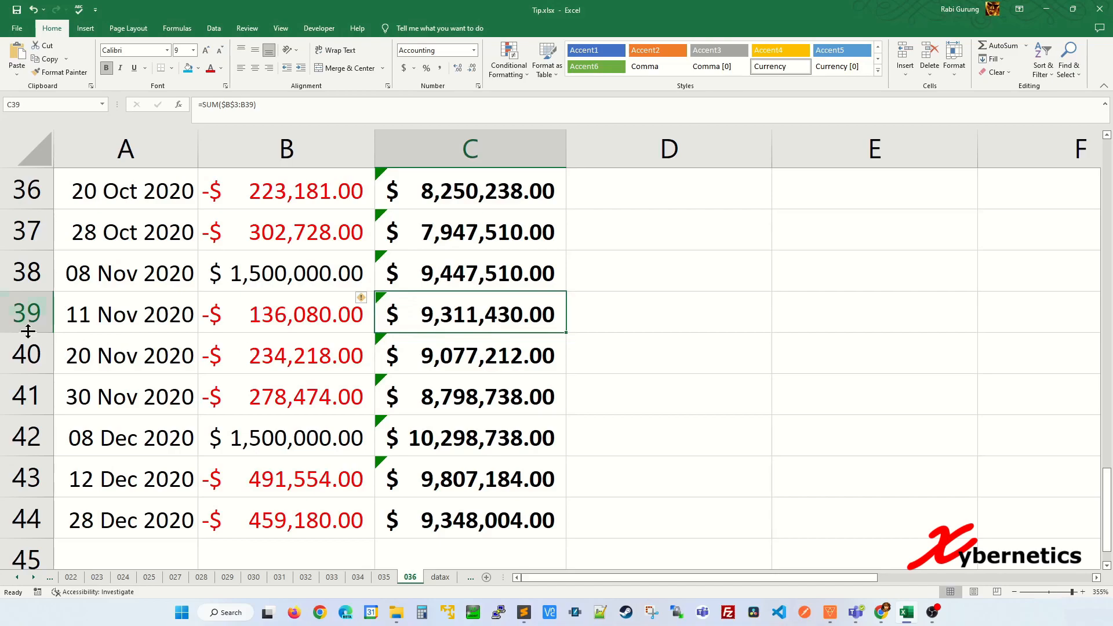
# Step: Delete the 11 Nov 2020 and 20 Nov 2020 transaction rows
pyautogui.click(24, 311)
pyautogui.rightClick(24, 310)
pyautogui.click(47, 417)
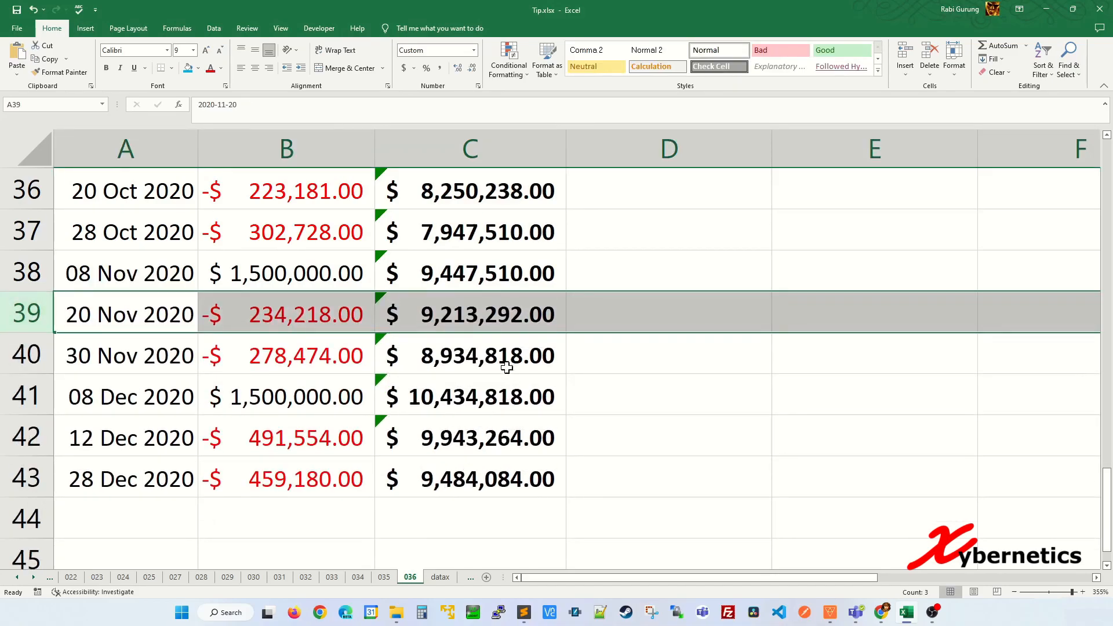
pyautogui.rightClick(31, 320)
pyautogui.click(64, 439)
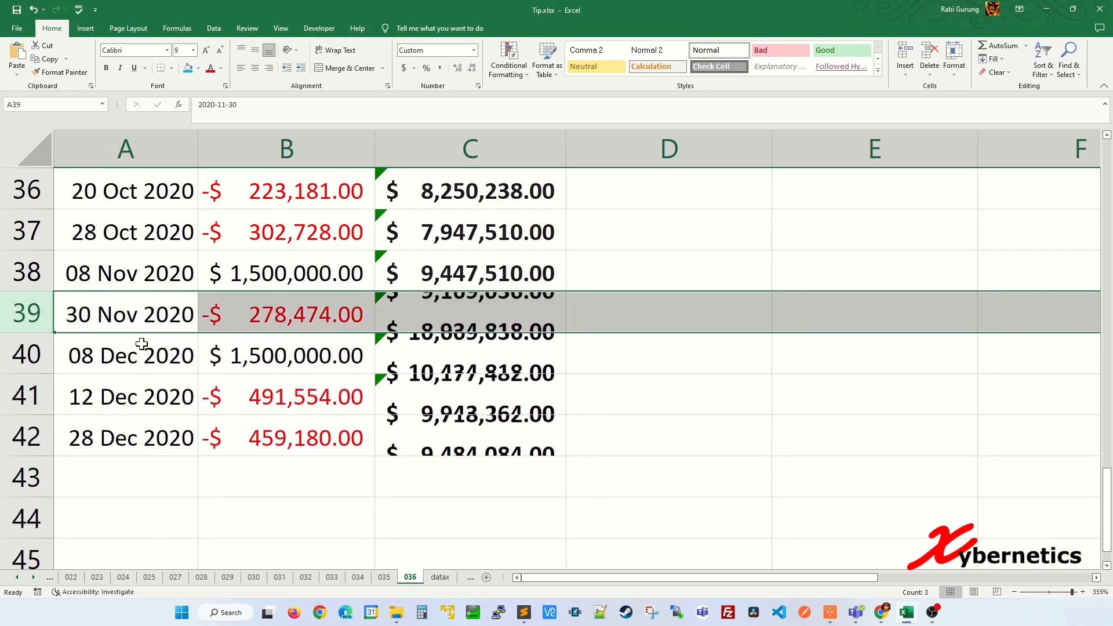
# Step: Insert blank rows above the 30 Nov and 28 Oct transactions
pyautogui.click(232, 351)
pyautogui.rightClick(22, 319)
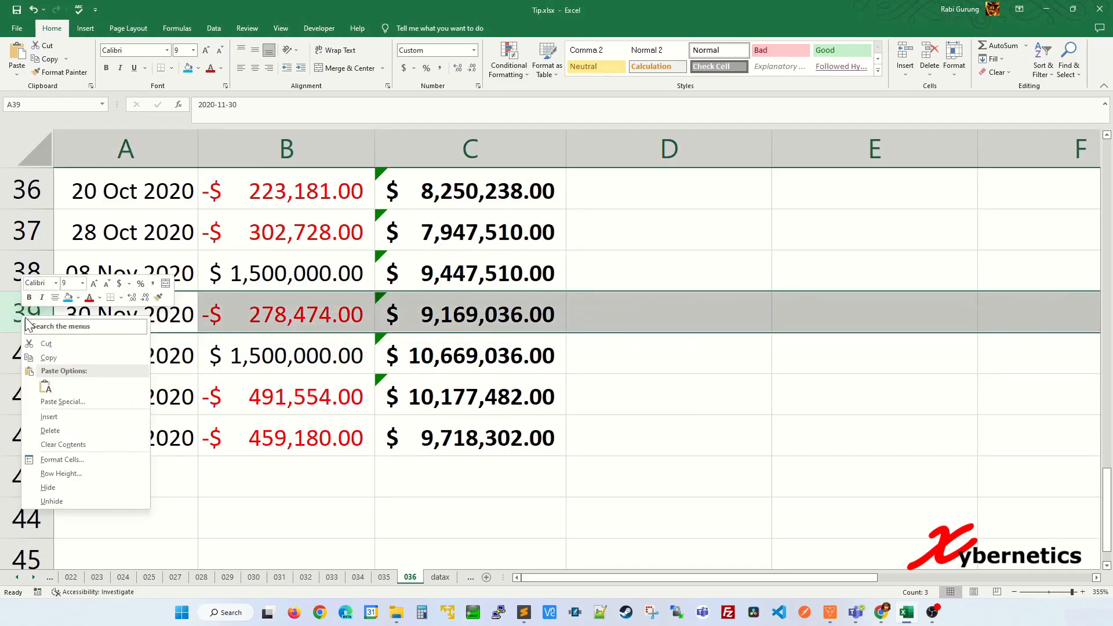
pyautogui.press('i')
pyautogui.rightClick(28, 232)
pyautogui.press('i')
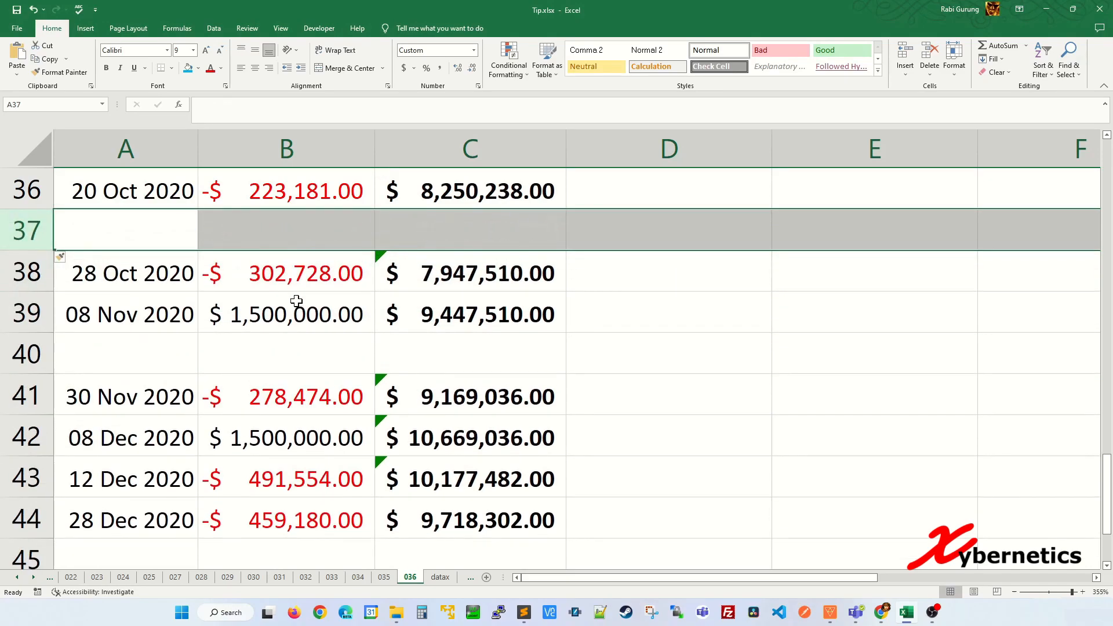
pyautogui.click(296, 301)
# Step: Enter the new amounts 123,456 in B37 and 345678 in B40
pyautogui.click(316, 220)
pyautogui.write('123')
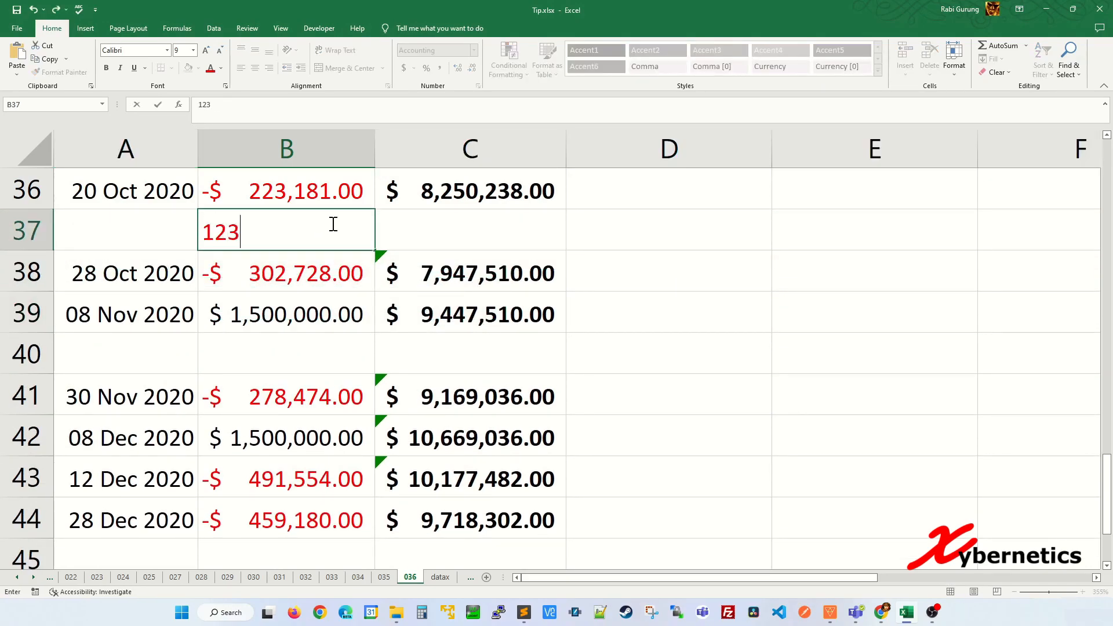
pyautogui.write(',456')
pyautogui.press('Return')
pyautogui.press('Return')
pyautogui.press('Return')
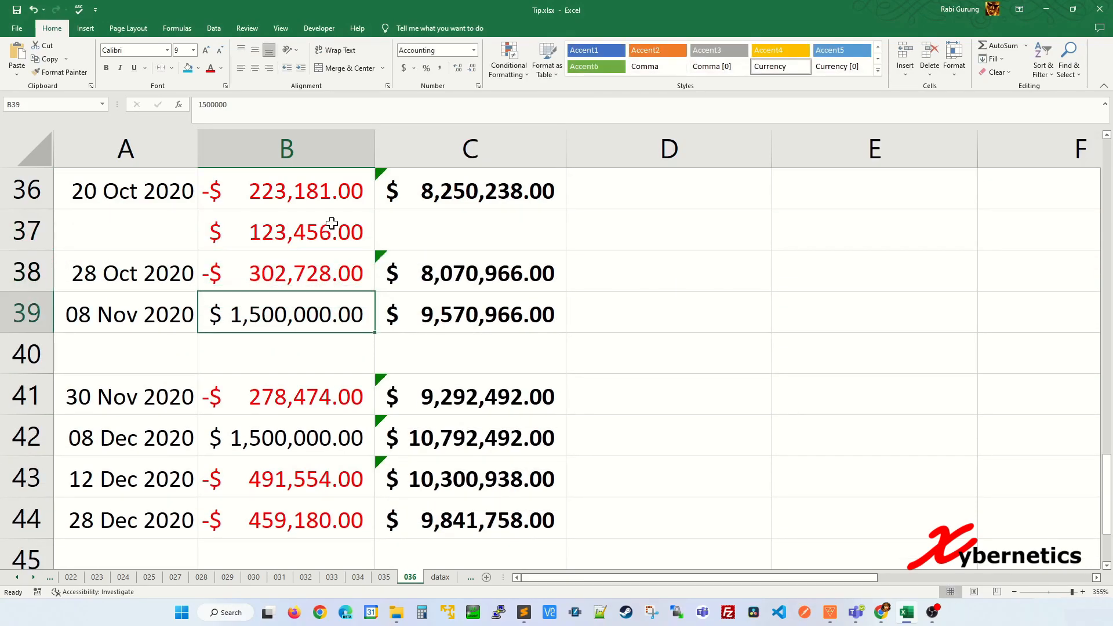
pyautogui.write('345678')
pyautogui.press('Return')
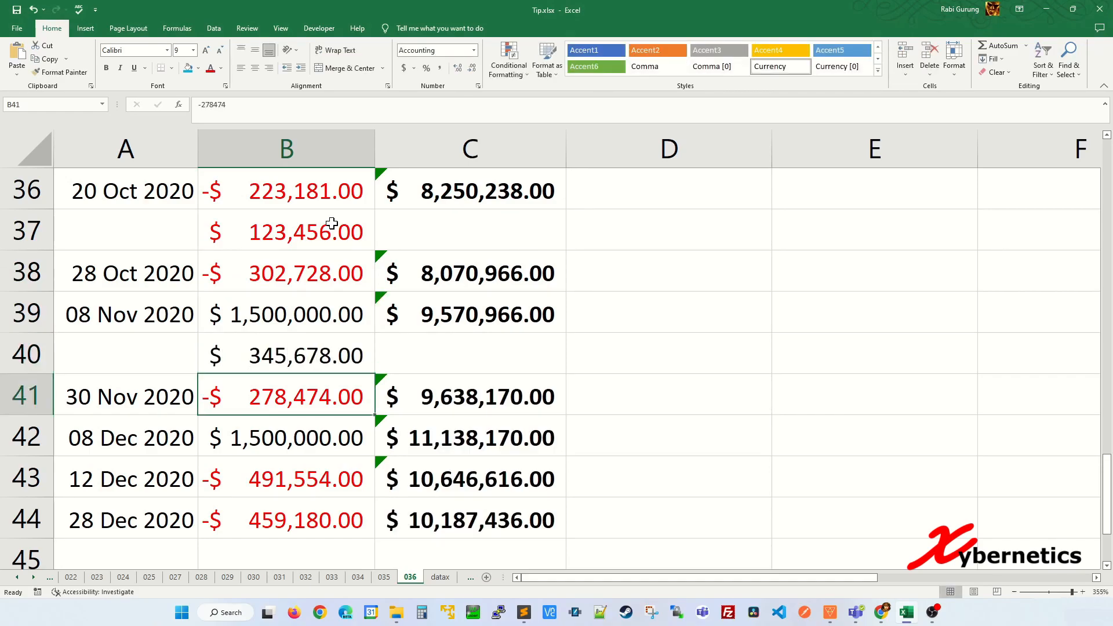
# Step: Copy the C36 running-total formula into C37 and C40
pyautogui.click(547, 183)
pyautogui.hotkey('ctrl', 'c')
pyautogui.click(514, 232)
pyautogui.hotkey('ctrl', 'v')
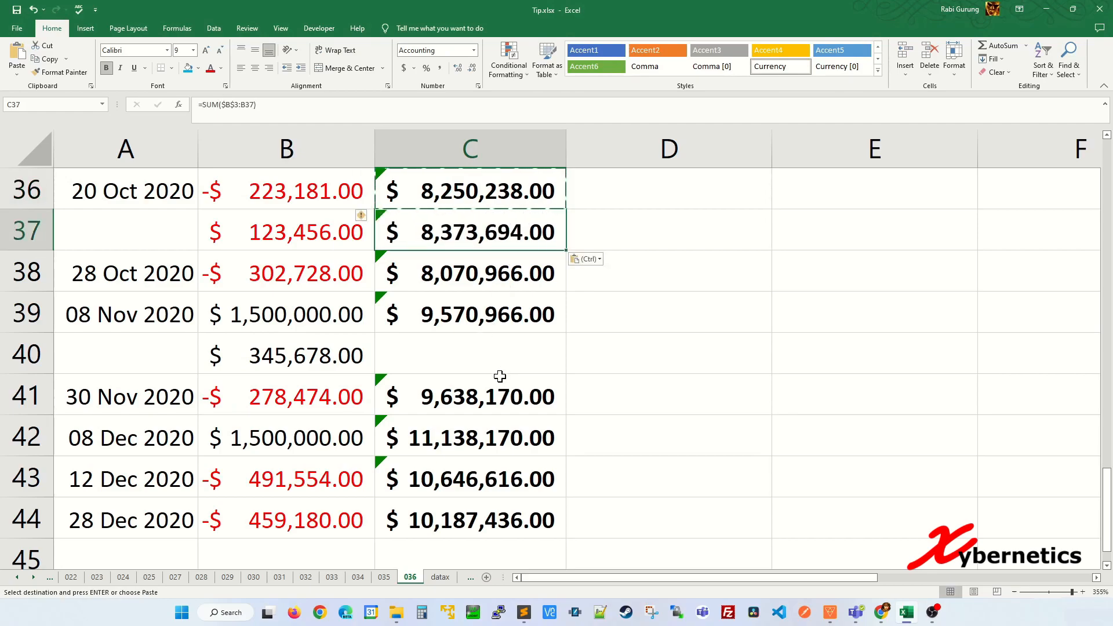
pyautogui.click(499, 350)
pyautogui.hotkey('ctrl', 'v')
pyautogui.click(495, 408)
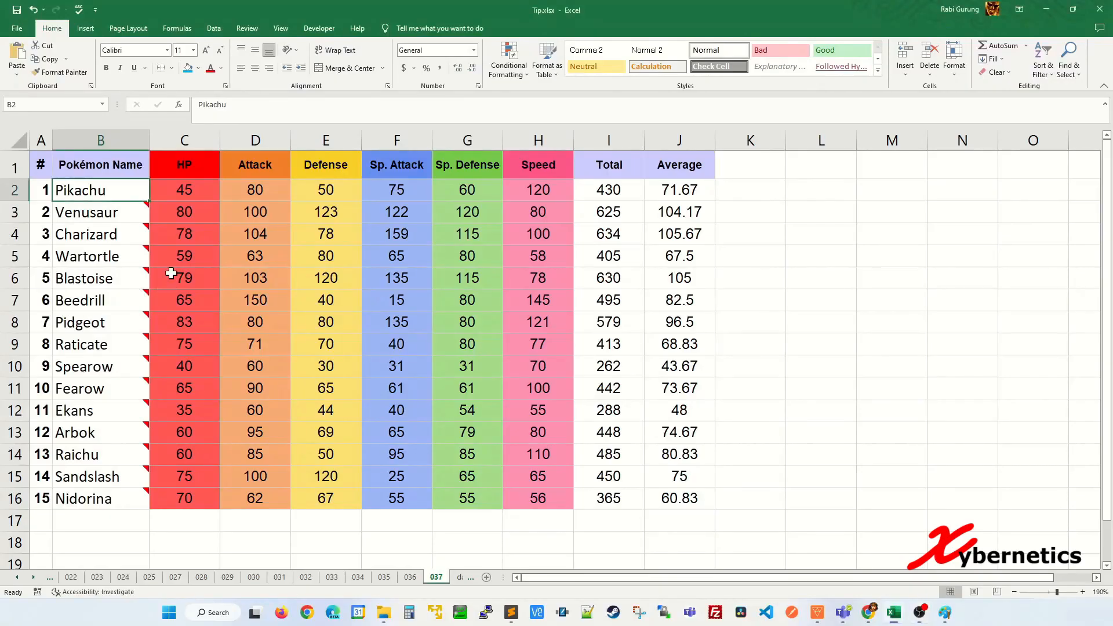
# Step: Insert a comment on Pikachu's cell B2 and clear its default author text
pyautogui.moveTo(140, 214)
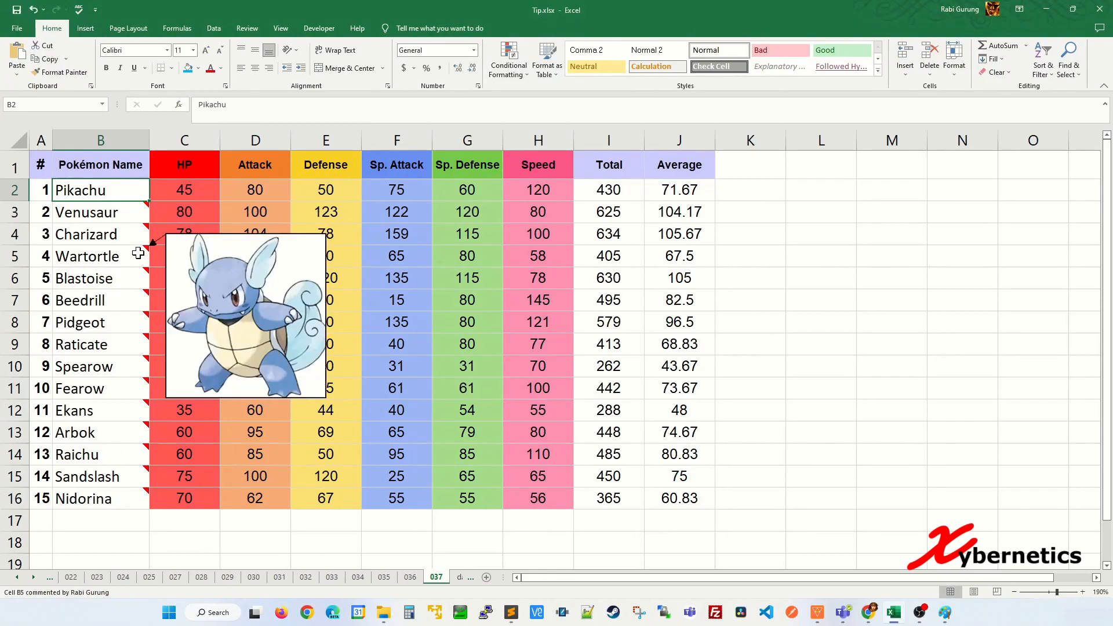
pyautogui.rightClick(120, 190)
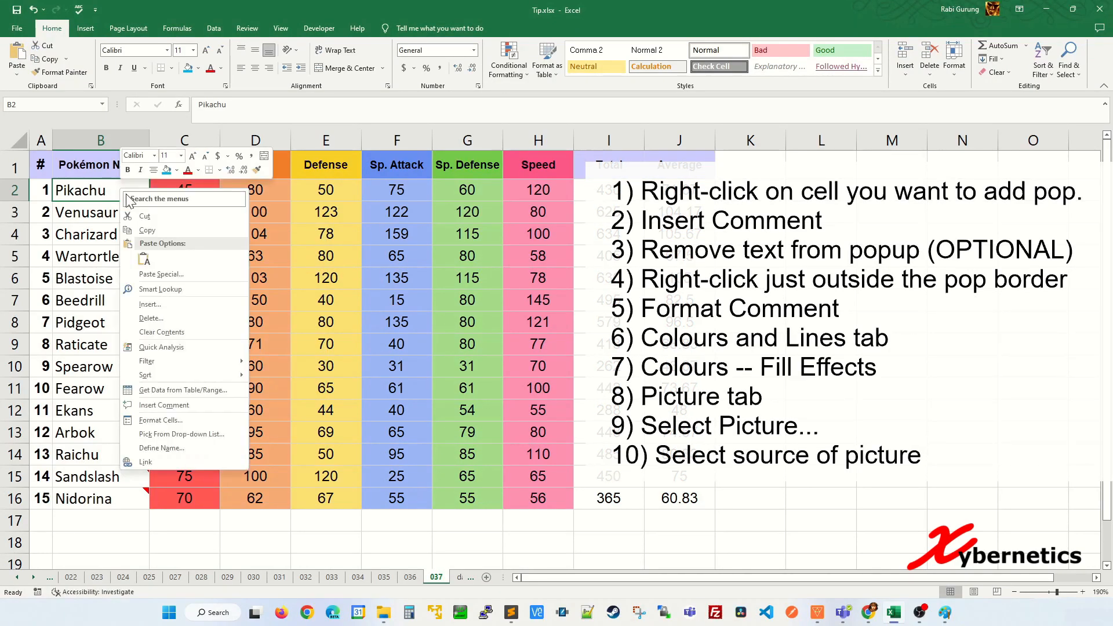
pyautogui.click(166, 404)
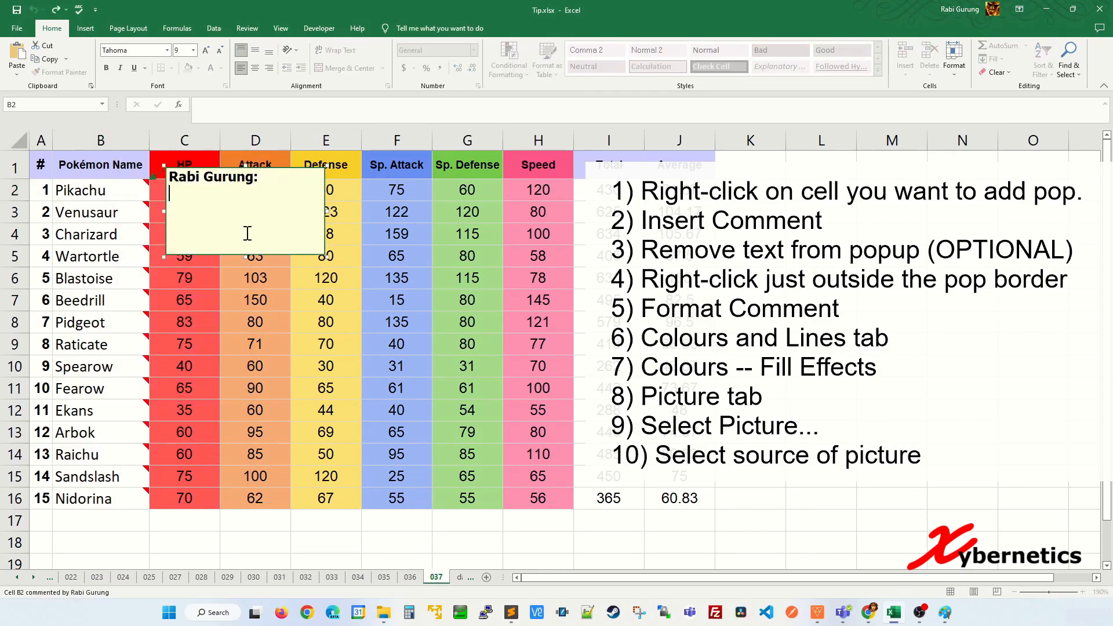
pyautogui.moveTo(269, 182); pyautogui.dragTo(169, 176)
pyautogui.press('BackSpace')
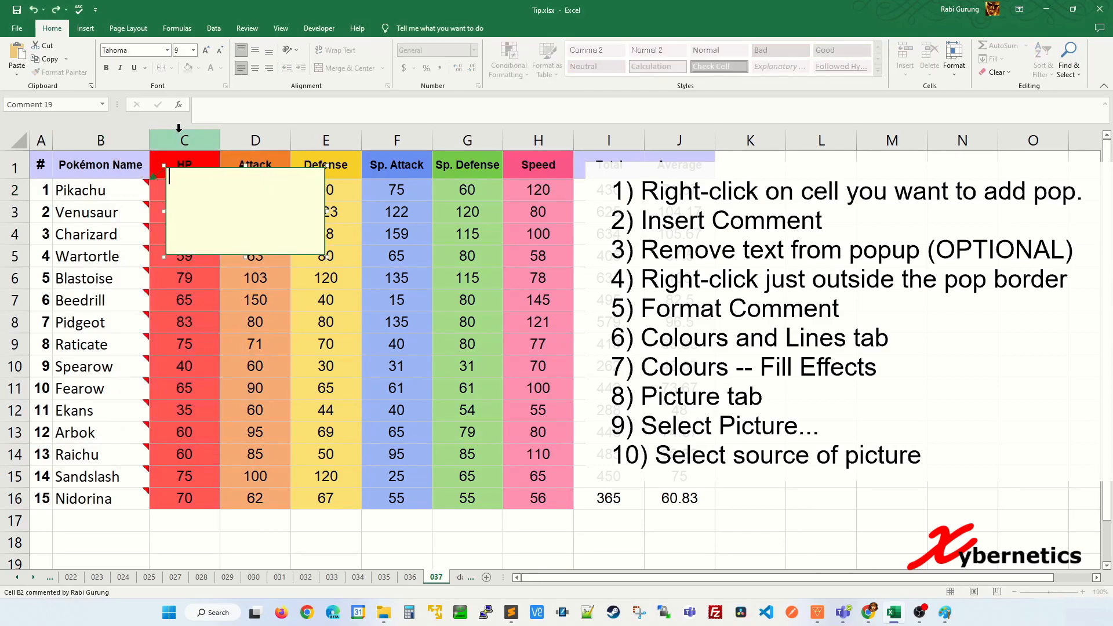
pyautogui.rightClick(209, 262)
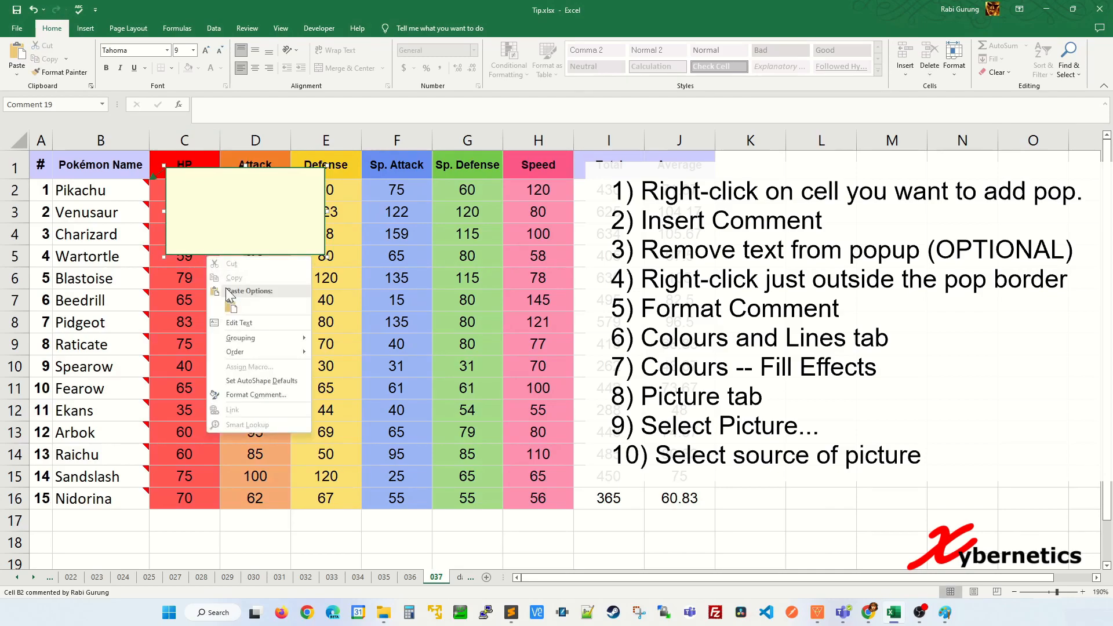
# Step: Choose 01_Pikachu.png as the comment's picture fill effect
pyautogui.click(245, 389)
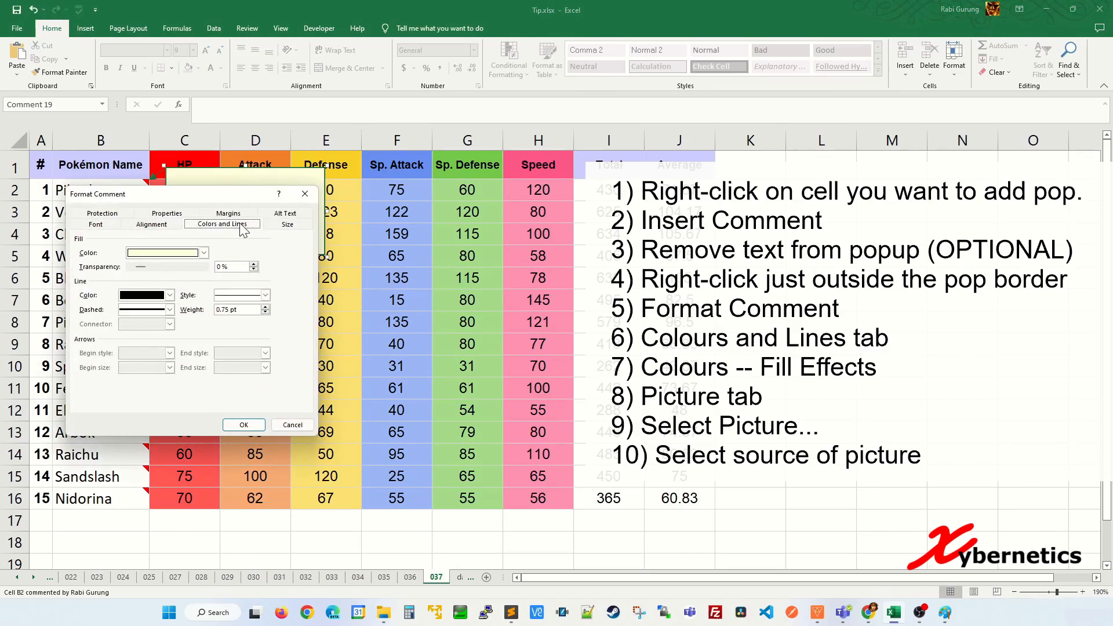
pyautogui.click(204, 253)
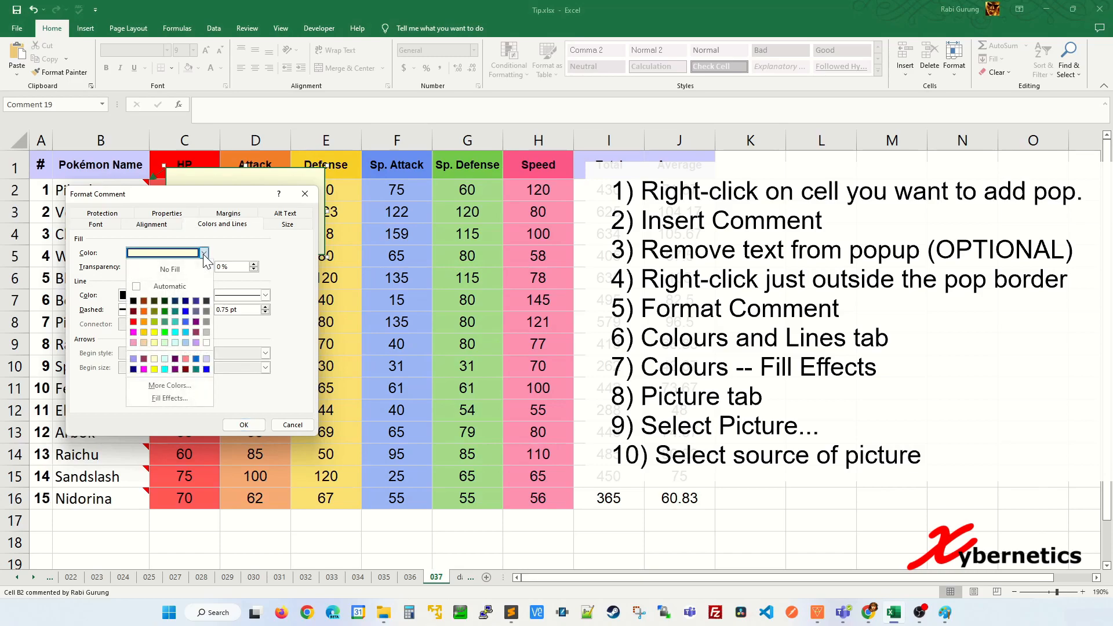
pyautogui.click(172, 399)
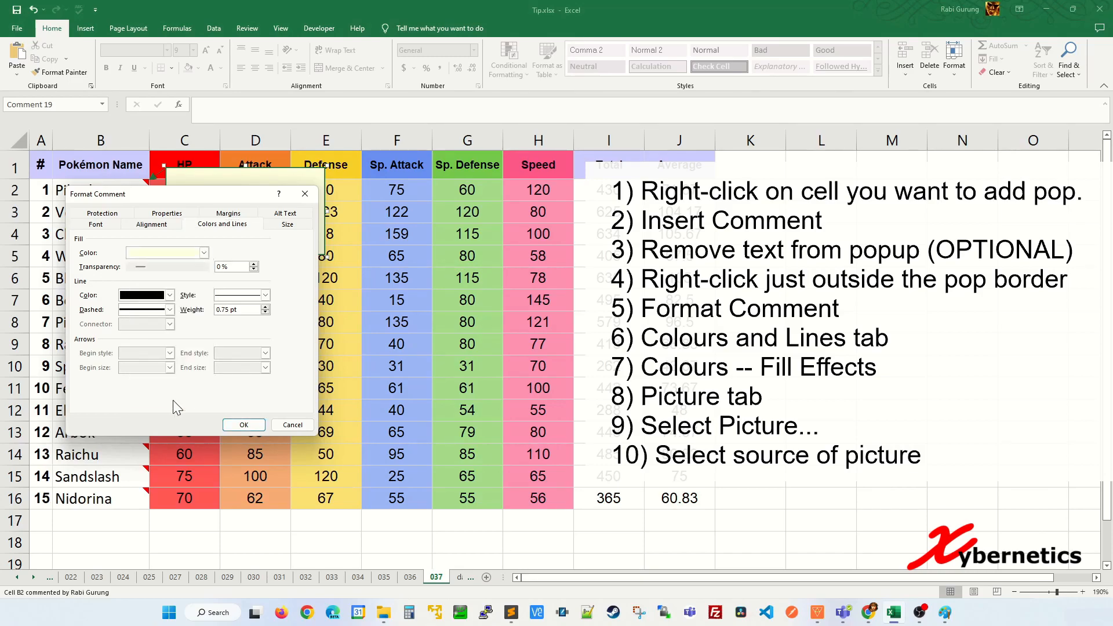
pyautogui.click(199, 207)
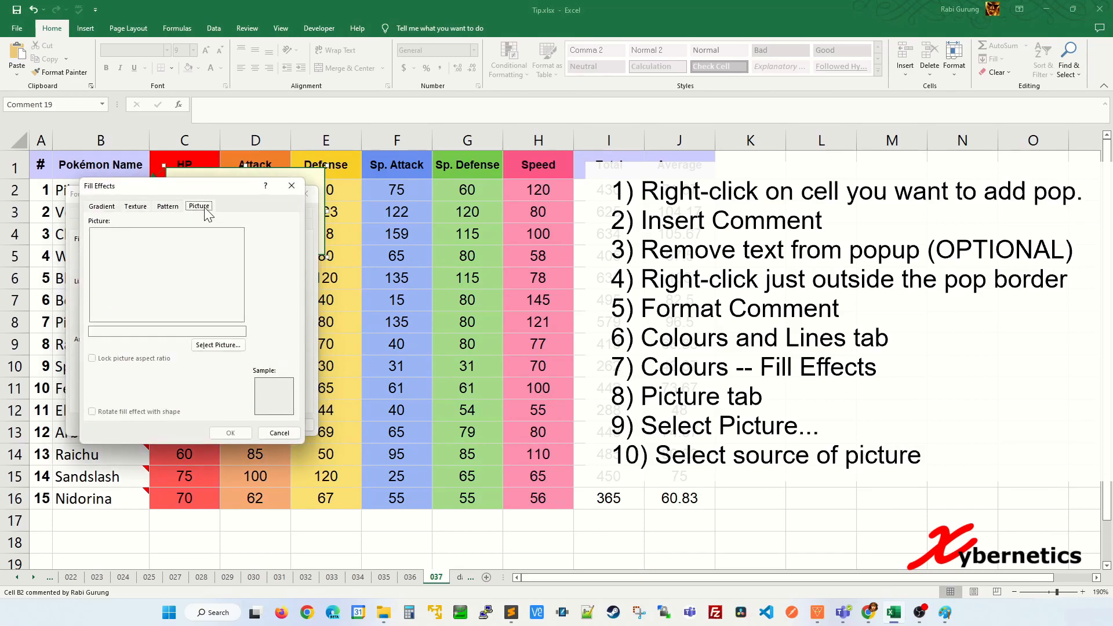
pyautogui.click(221, 346)
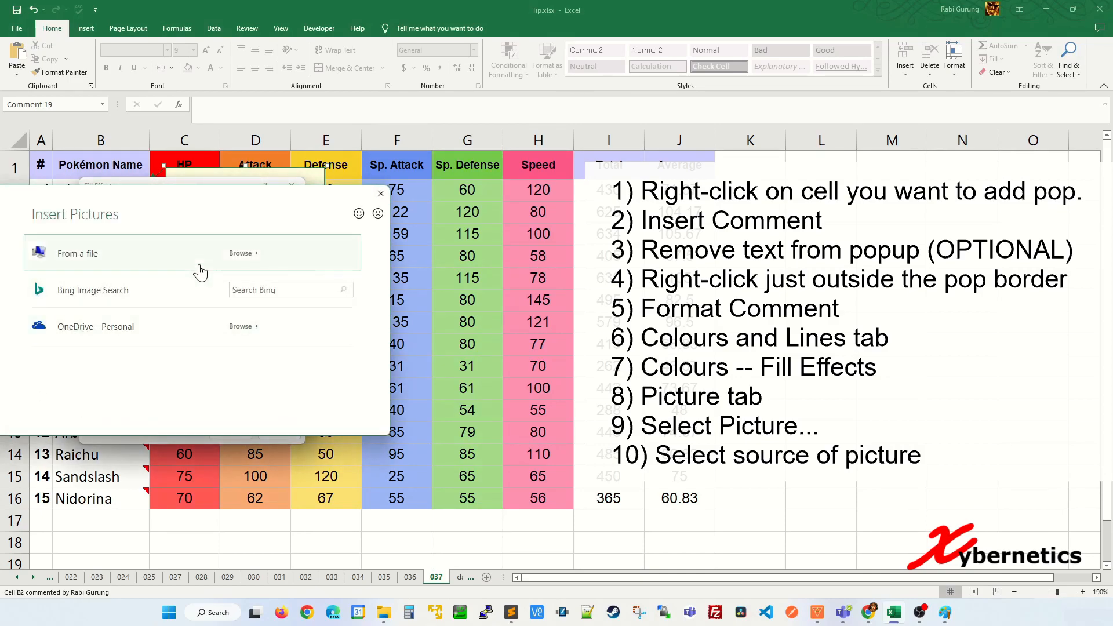
pyautogui.click(131, 255)
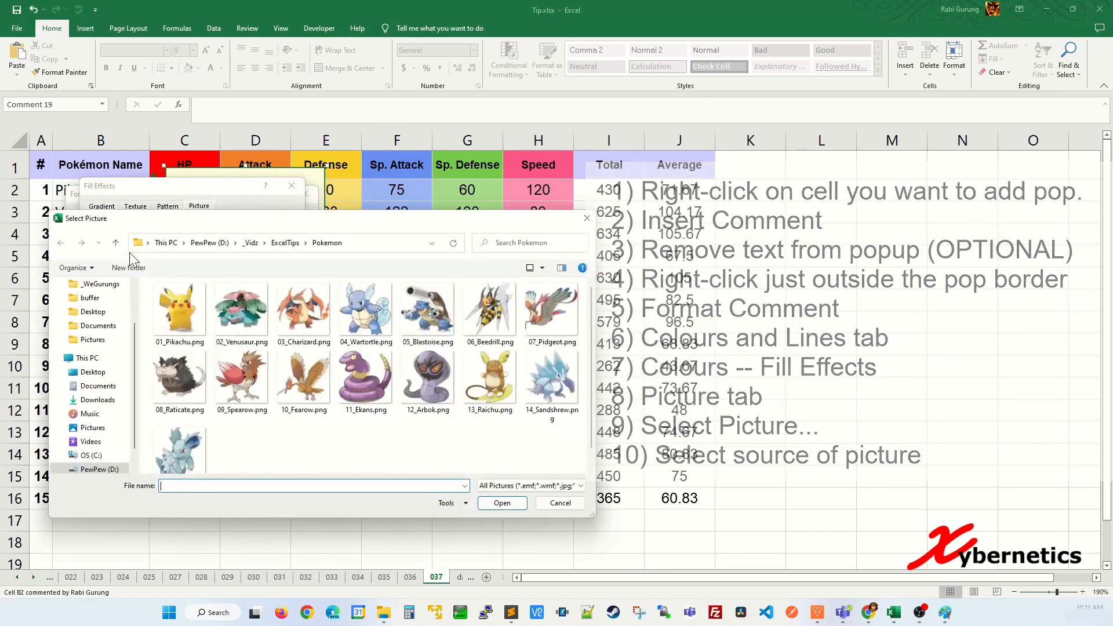
pyautogui.click(189, 305)
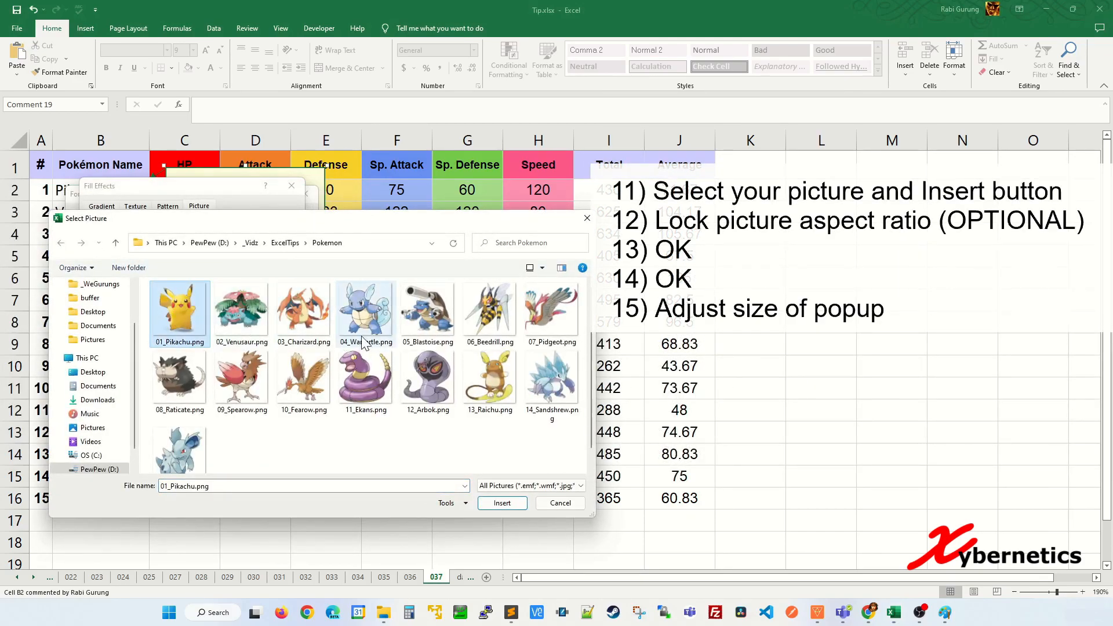
# Step: Lock the picture's aspect ratio, apply the fill, and stretch the comment box taller
pyautogui.click(502, 503)
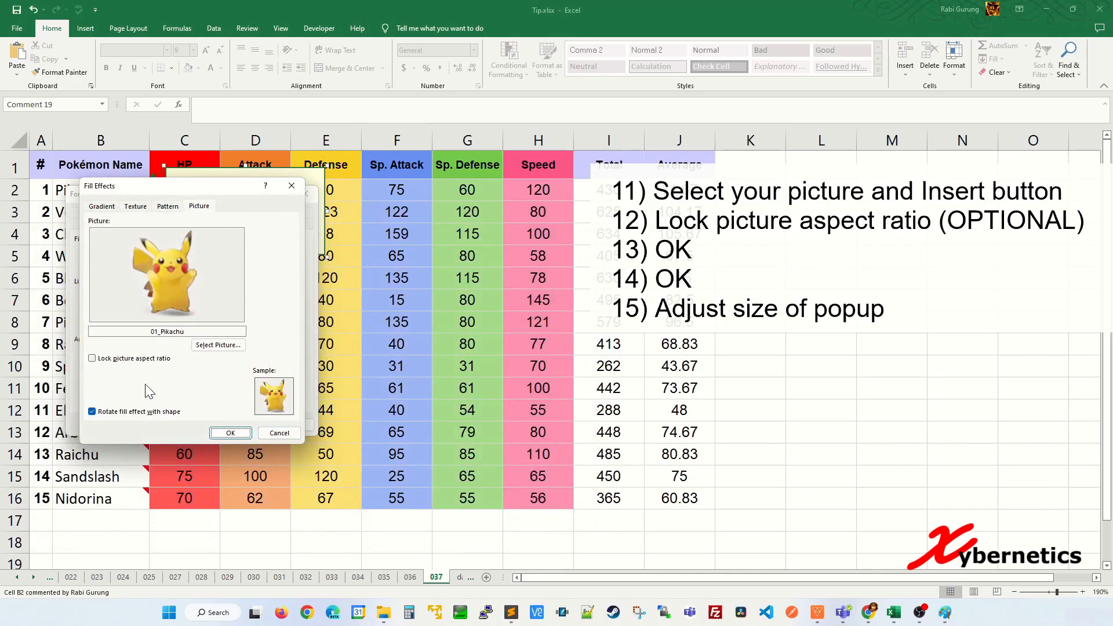
pyautogui.click(127, 360)
pyautogui.click(231, 433)
pyautogui.click(244, 424)
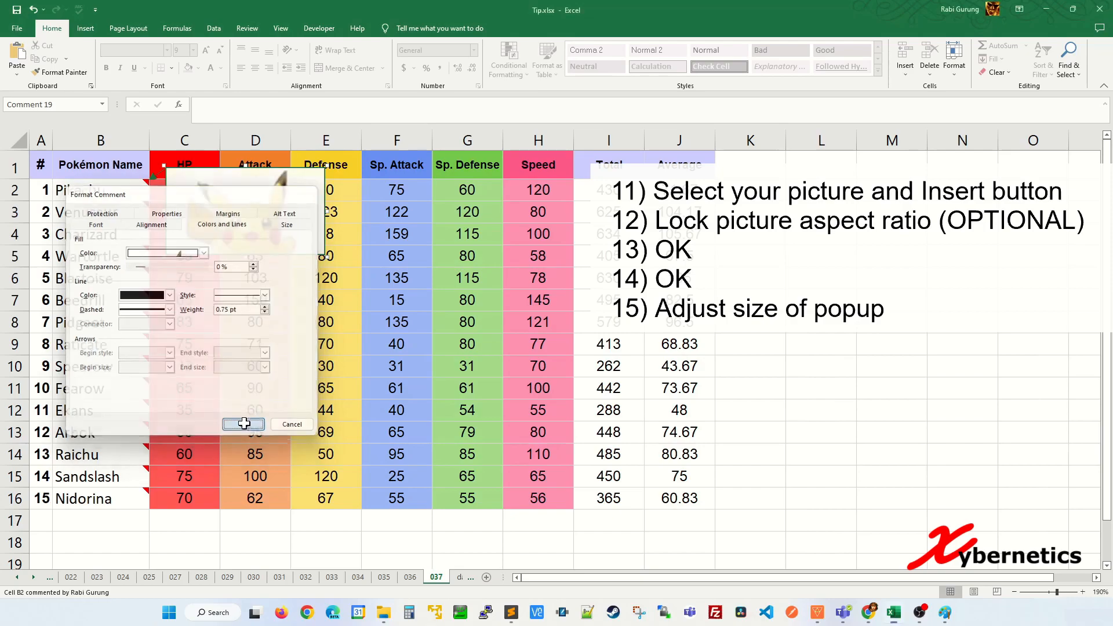
pyautogui.moveTo(325, 256); pyautogui.dragTo(315, 322)
pyautogui.click(277, 339)
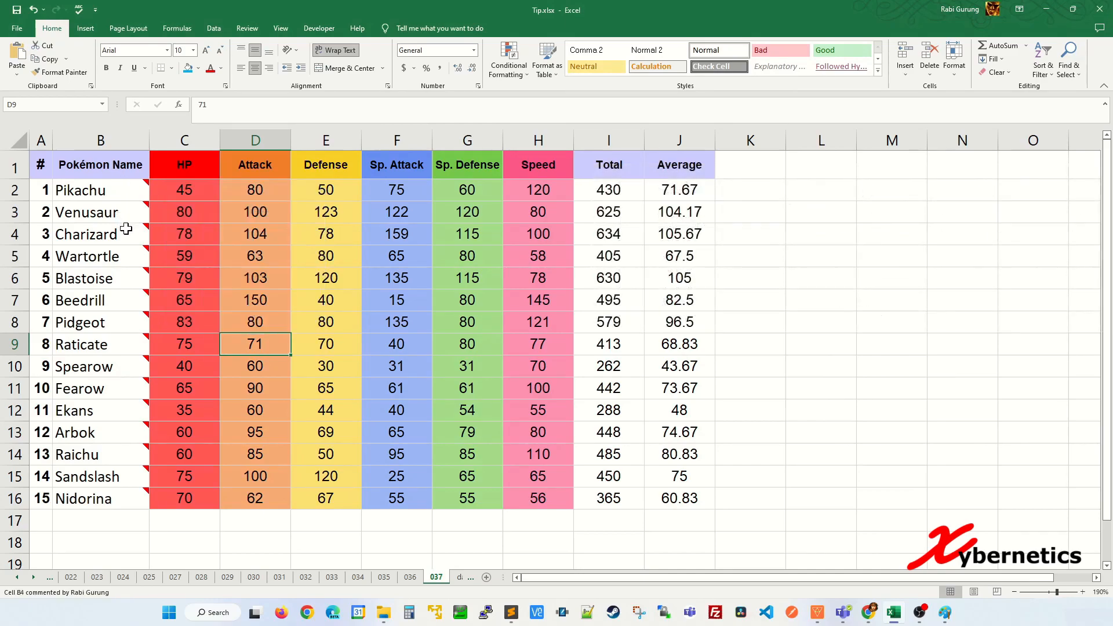
# Step: Check the picture comment popups on the Pokémon name cells
pyautogui.moveTo(125, 231)
pyautogui.moveTo(128, 289)
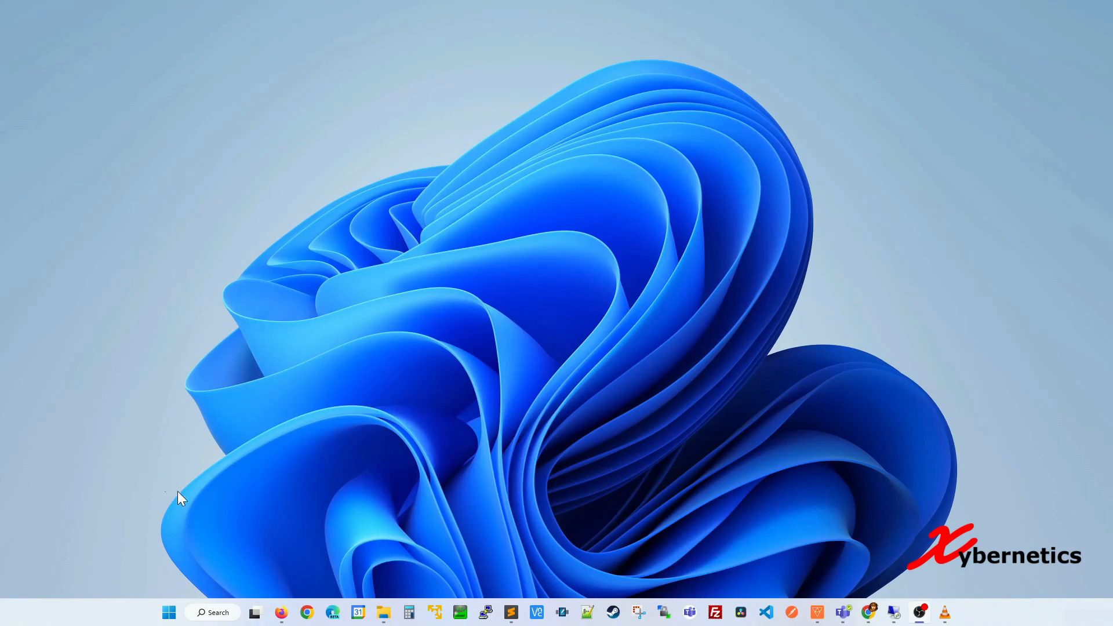
# Step: Launch Excel and search the online templates for 'gantt'
pyautogui.click(171, 612)
pyautogui.click(473, 269)
pyautogui.click(58, 151)
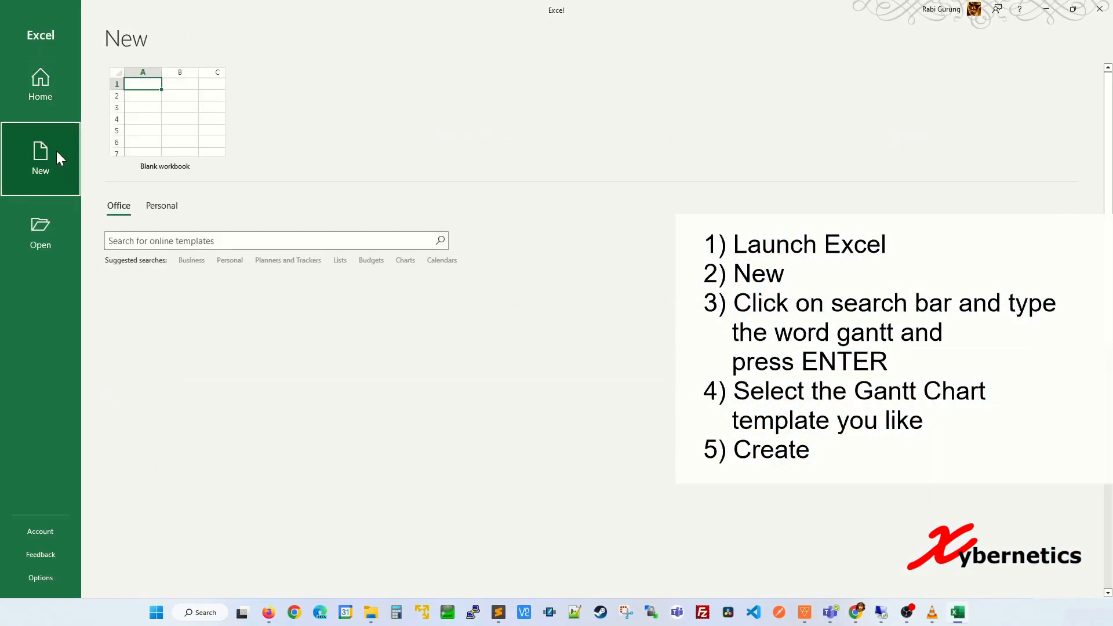
pyautogui.click(142, 240)
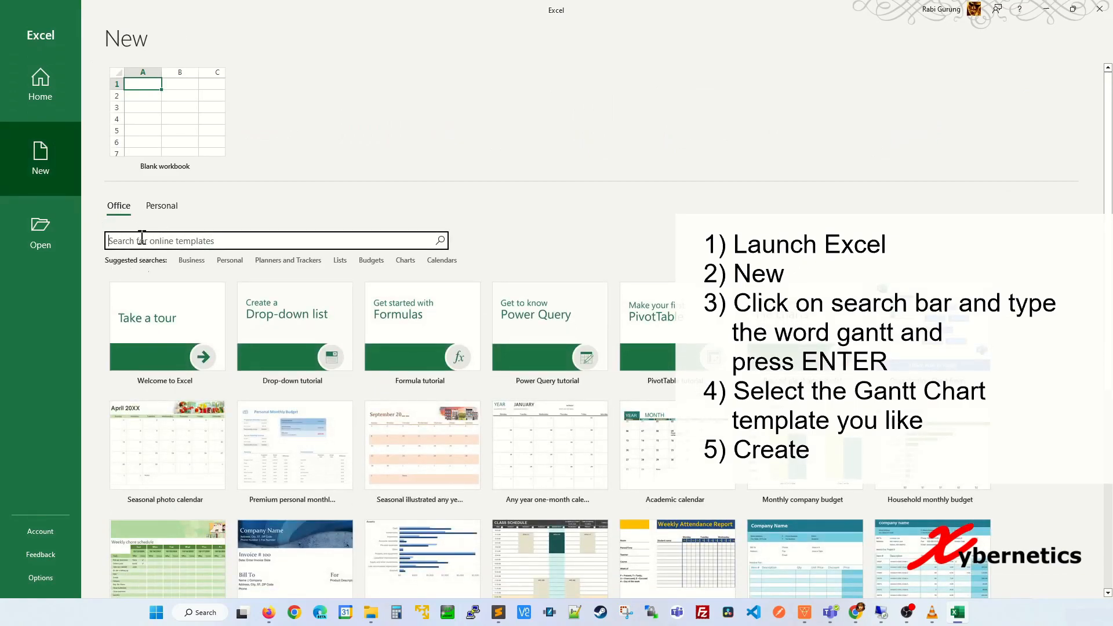
pyautogui.write('g')
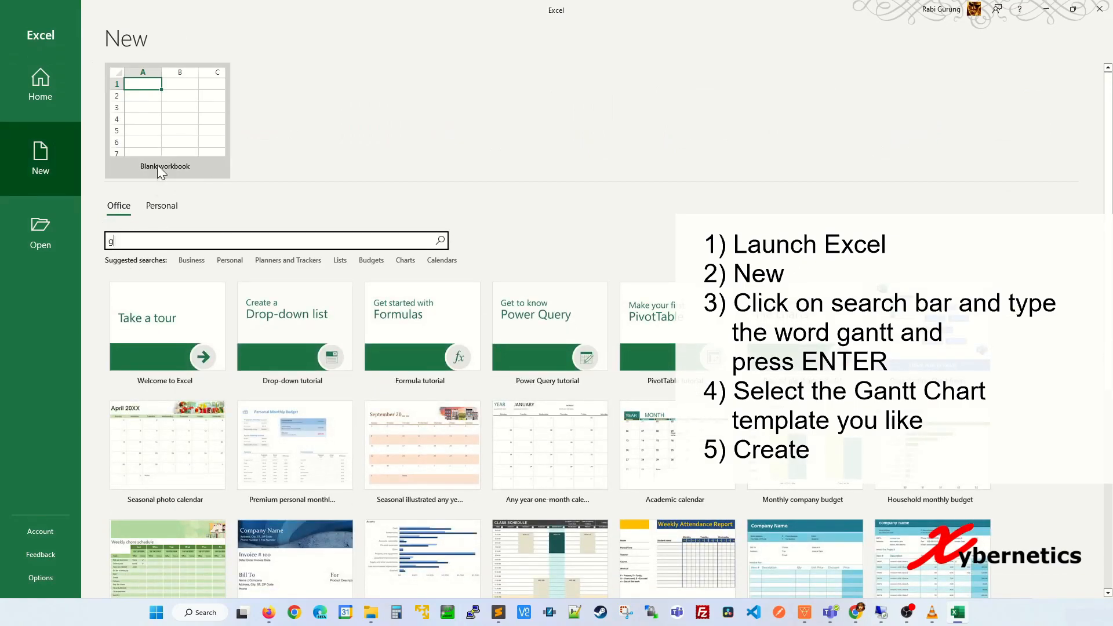
pyautogui.write('antt')
pyautogui.press('Return')
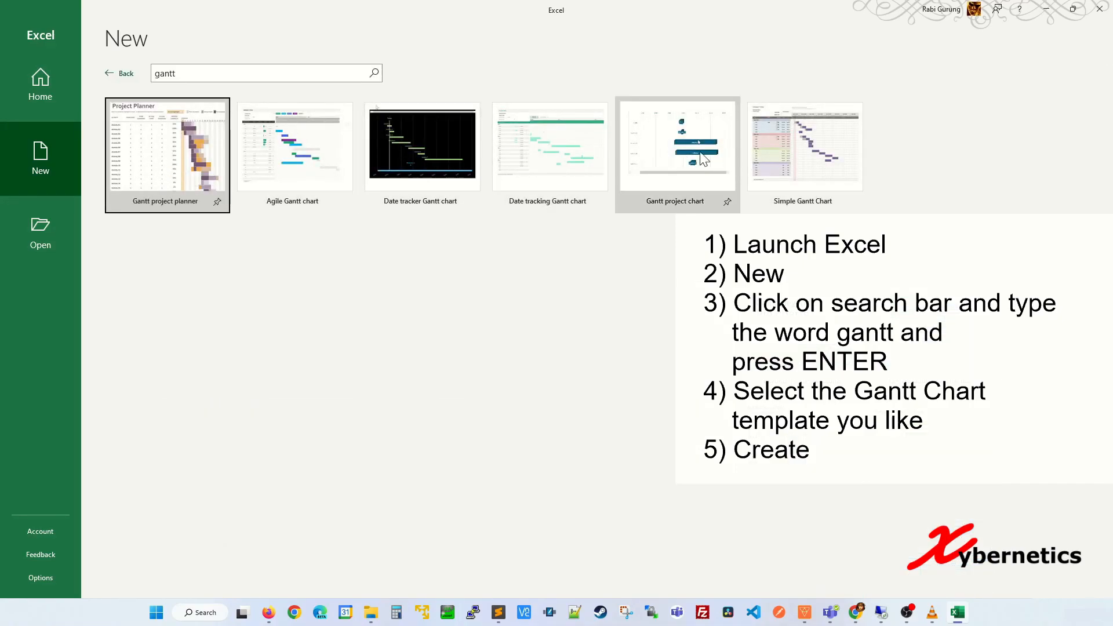
# Step: Create a workbook from the Simple Gantt Chart template
pyautogui.click(809, 166)
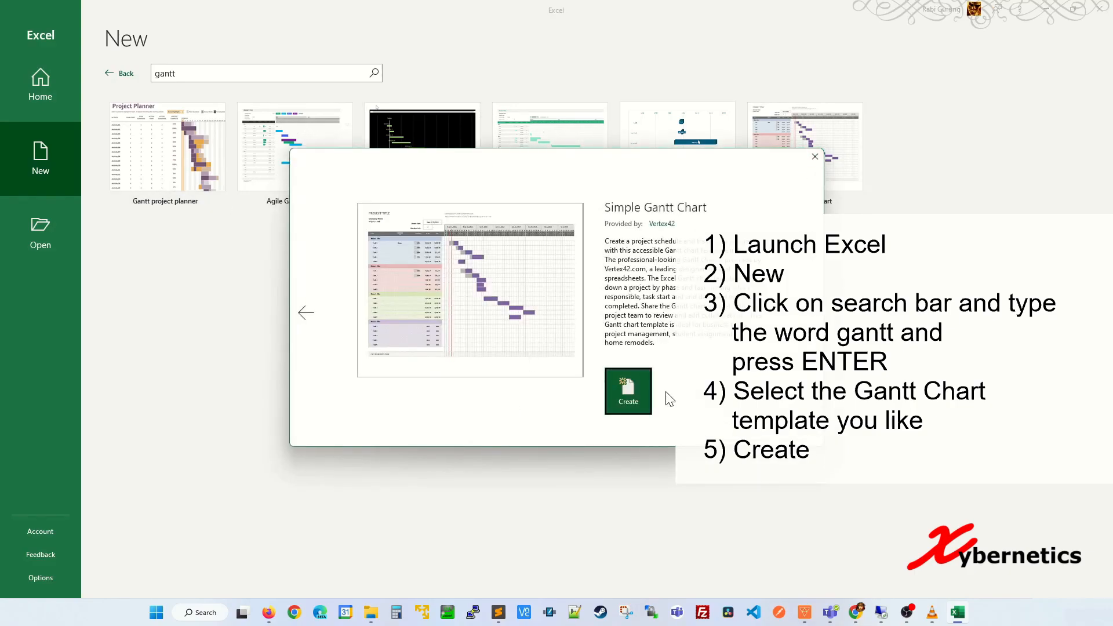
pyautogui.click(631, 395)
pyautogui.click(227, 373)
pyautogui.scroll(-2, 373, 328)
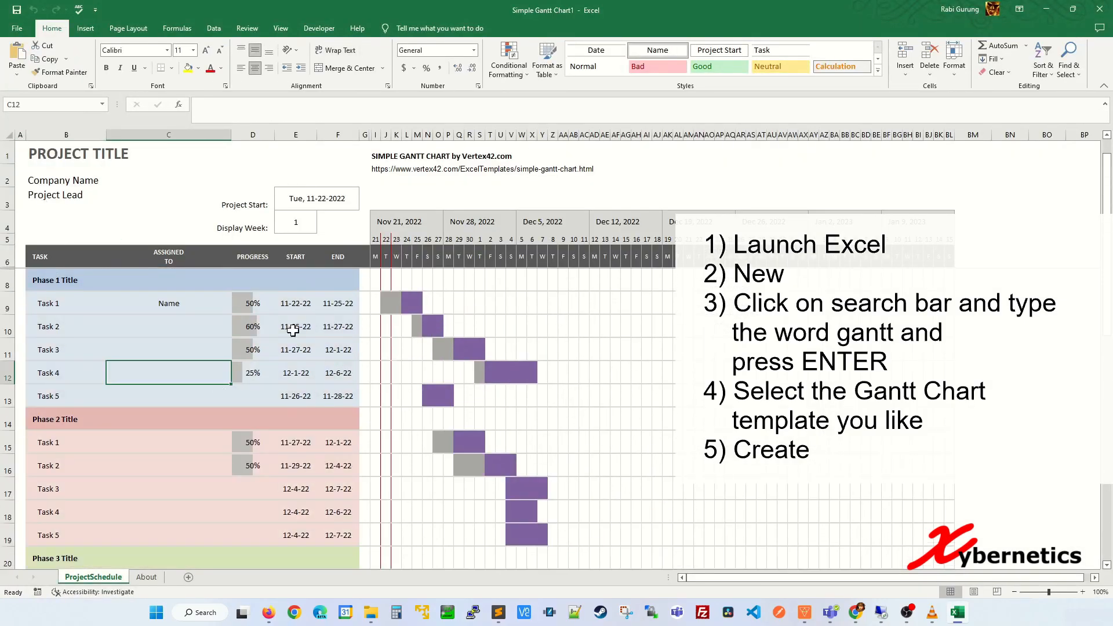
# Step: Enter Task 1's assignee name, end date 12/4 and progress 90%
pyautogui.click(219, 307)
pyautogui.press('Tab')
pyautogui.press('Tab')
pyautogui.press('Tab')
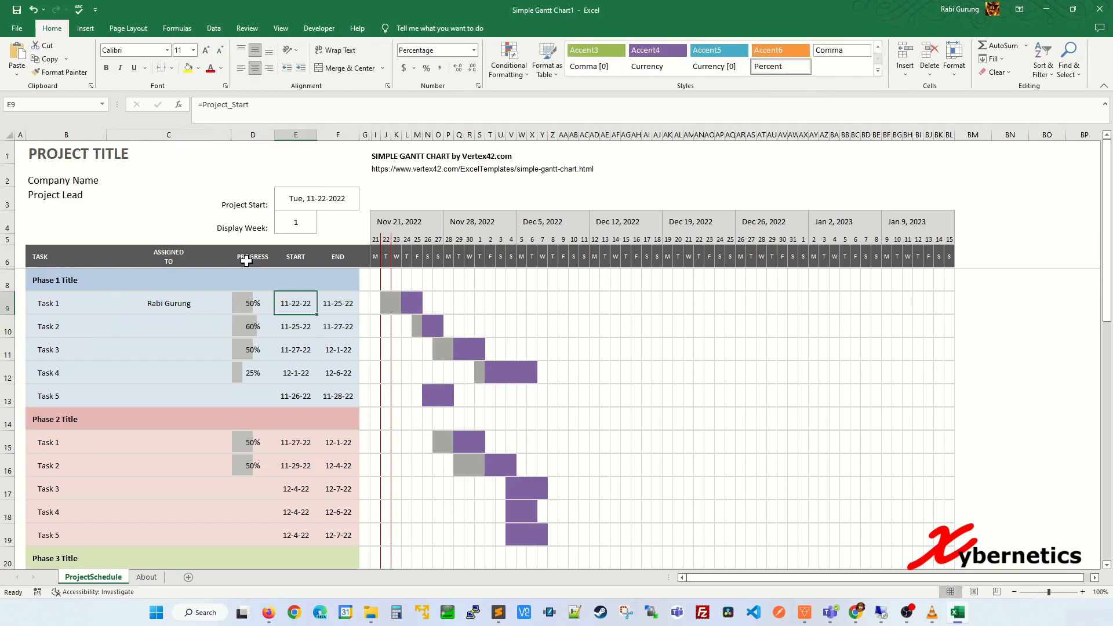
pyautogui.write('12/4')
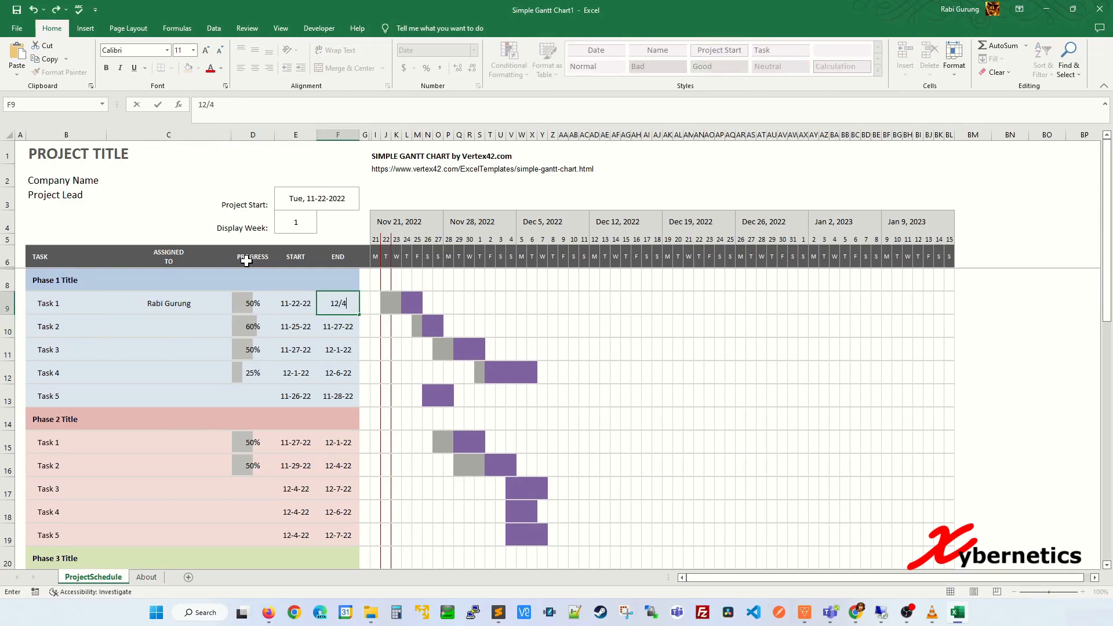
pyautogui.press('Left')
pyautogui.press('Left')
pyautogui.write('90')
pyautogui.press('Return')
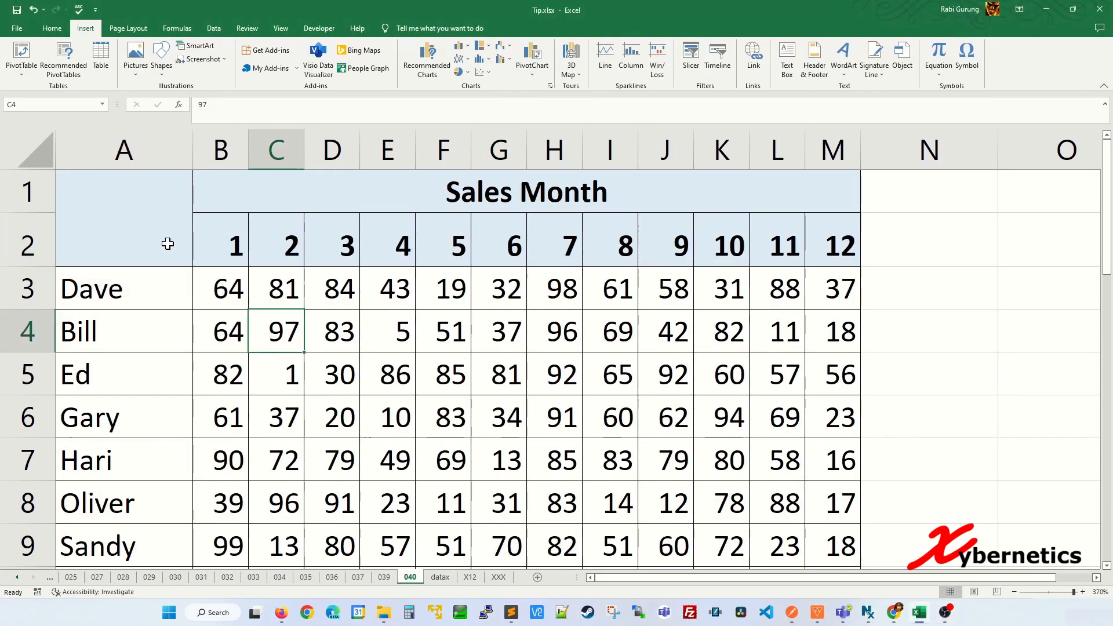
# Step: Apply a top-left to bottom-right diagonal border to corner cell A1:A2 via Format Cells
pyautogui.click(139, 219)
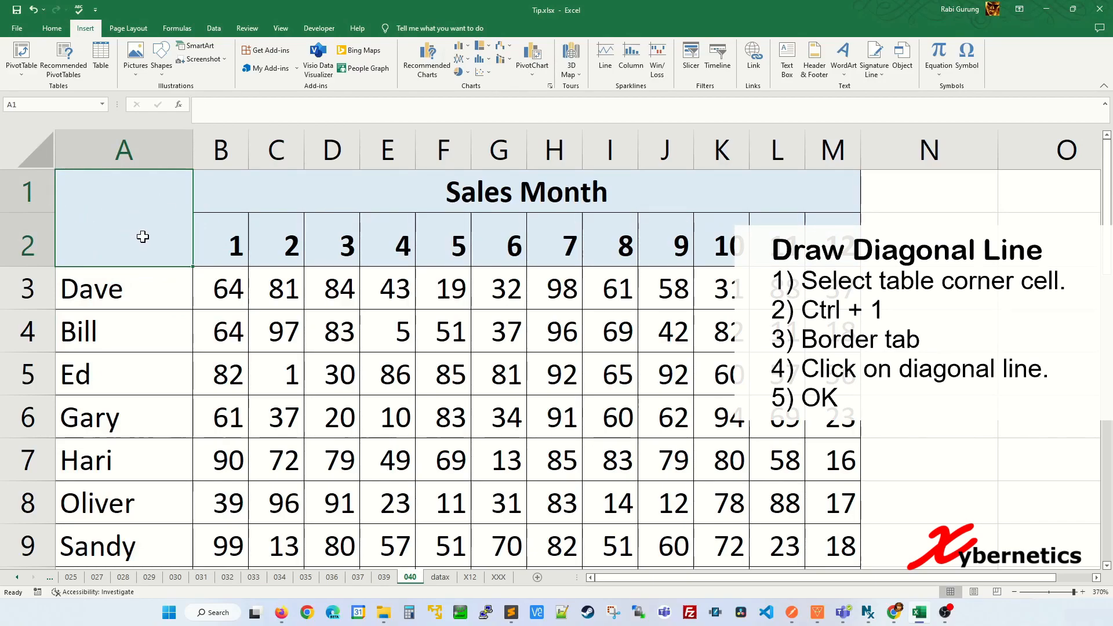
pyautogui.hotkey('ctrl', '1')
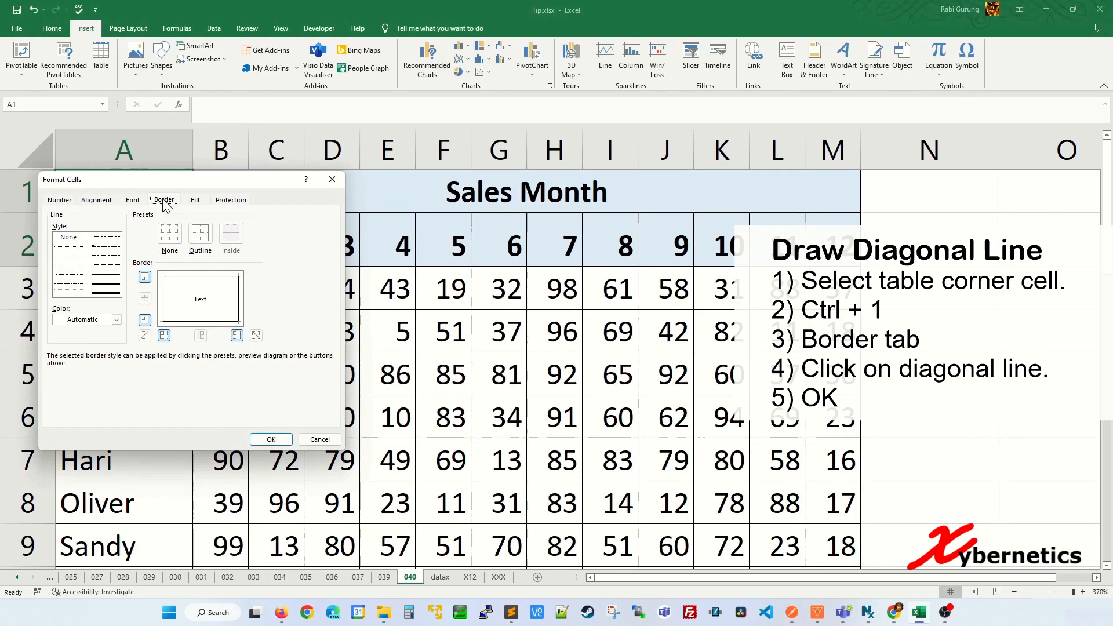
pyautogui.click(256, 335)
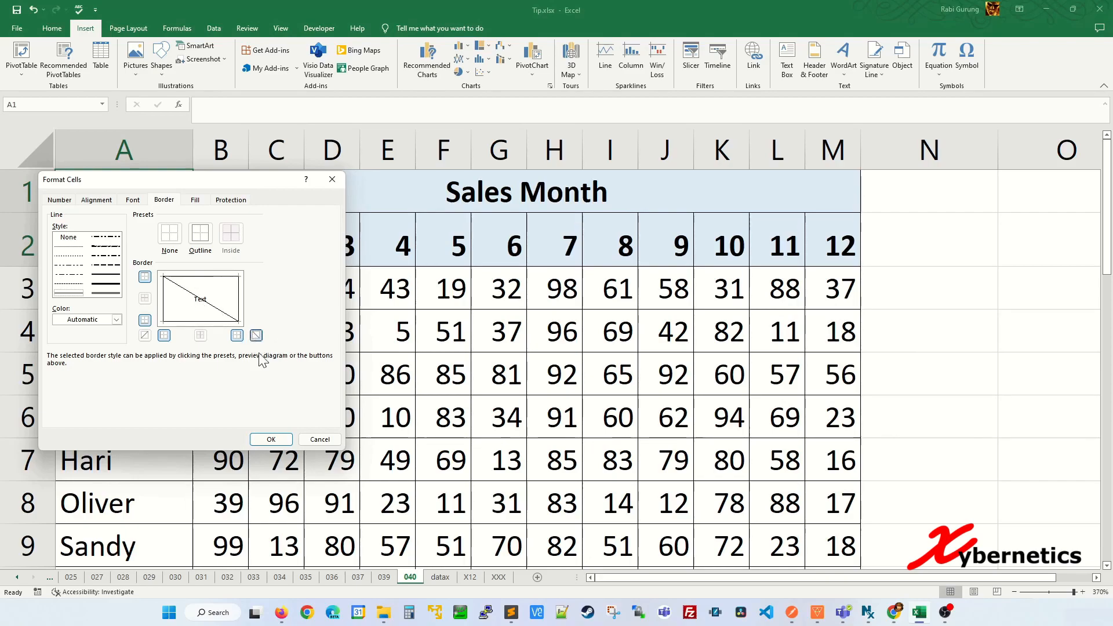
pyautogui.click(270, 439)
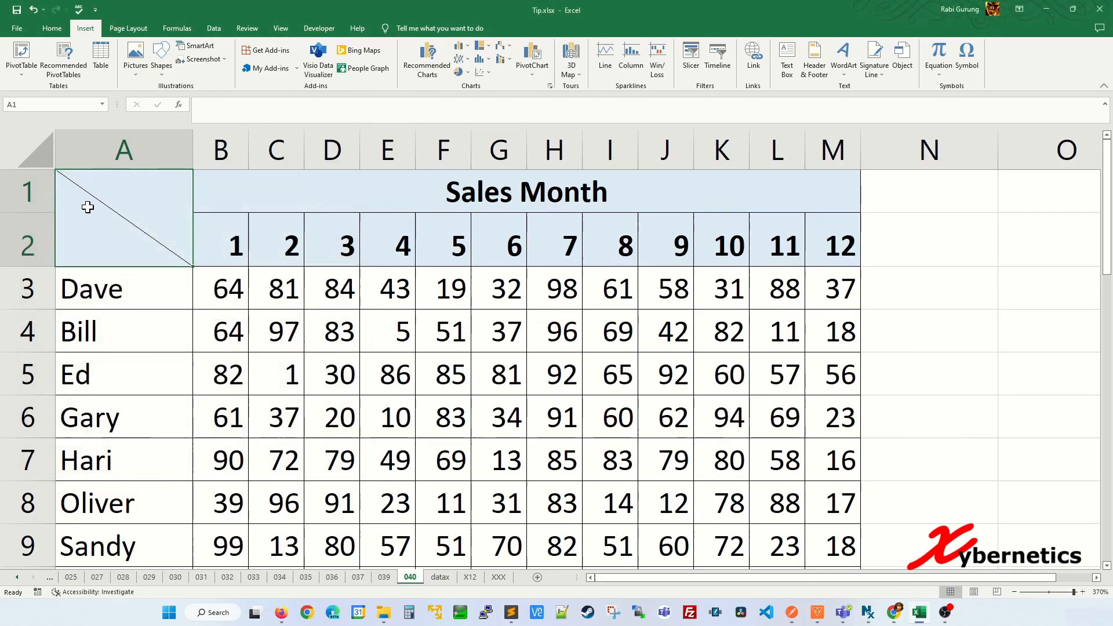
pyautogui.doubleClick(113, 184)
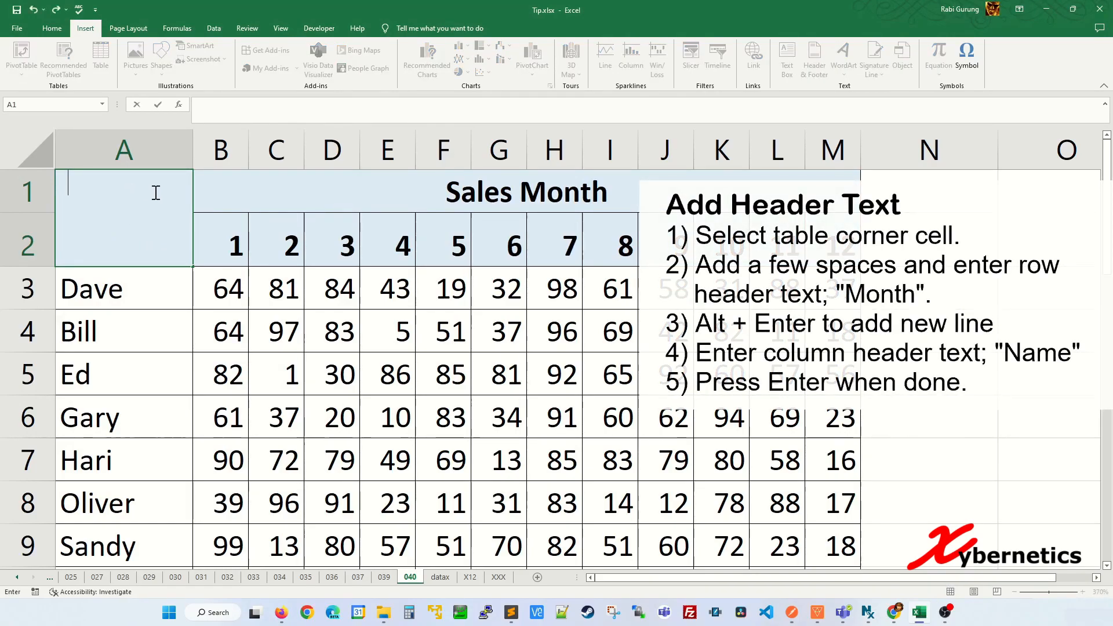
# Step: Enter 'Months' on the first line and 'Names' on a second line in the corner cell
pyautogui.write('Months')
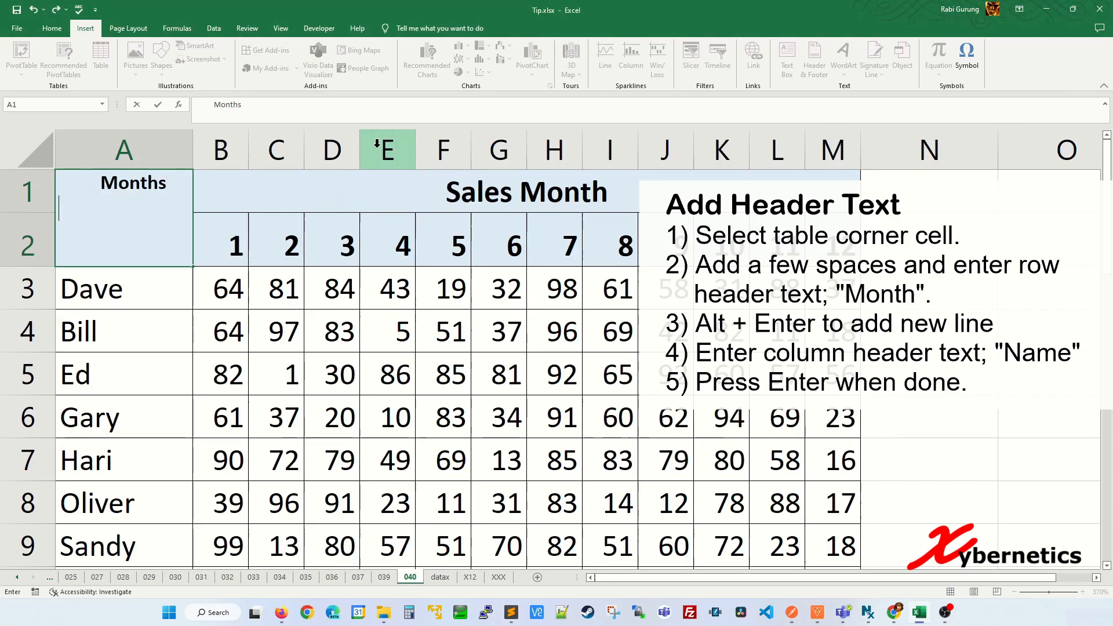
pyautogui.hotkey('alt', 'Return')
pyautogui.write('N')
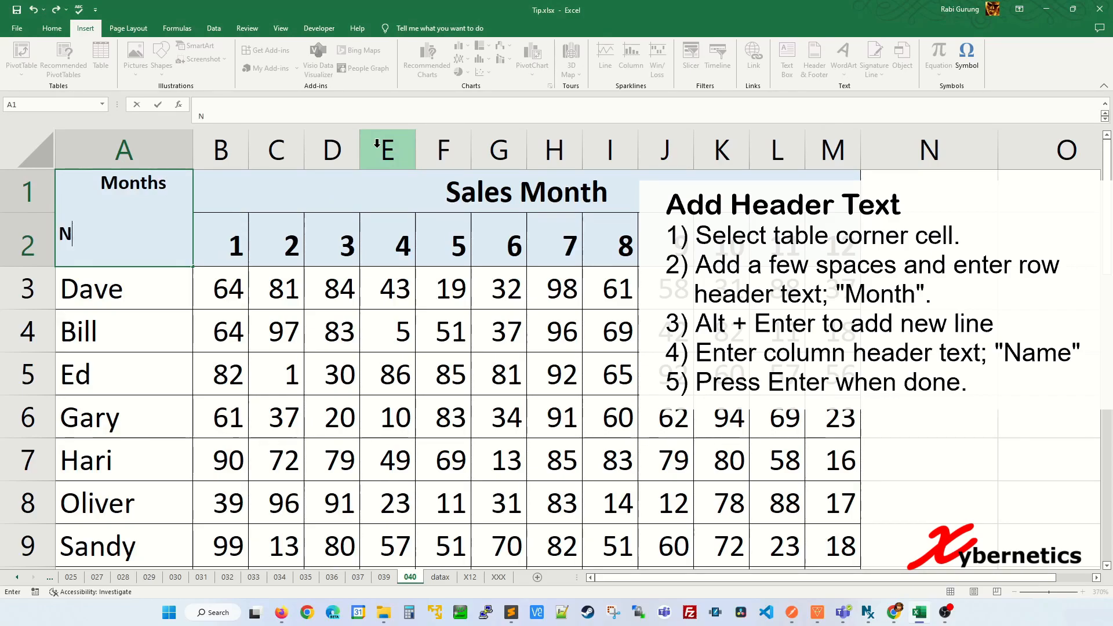
pyautogui.write('ames')
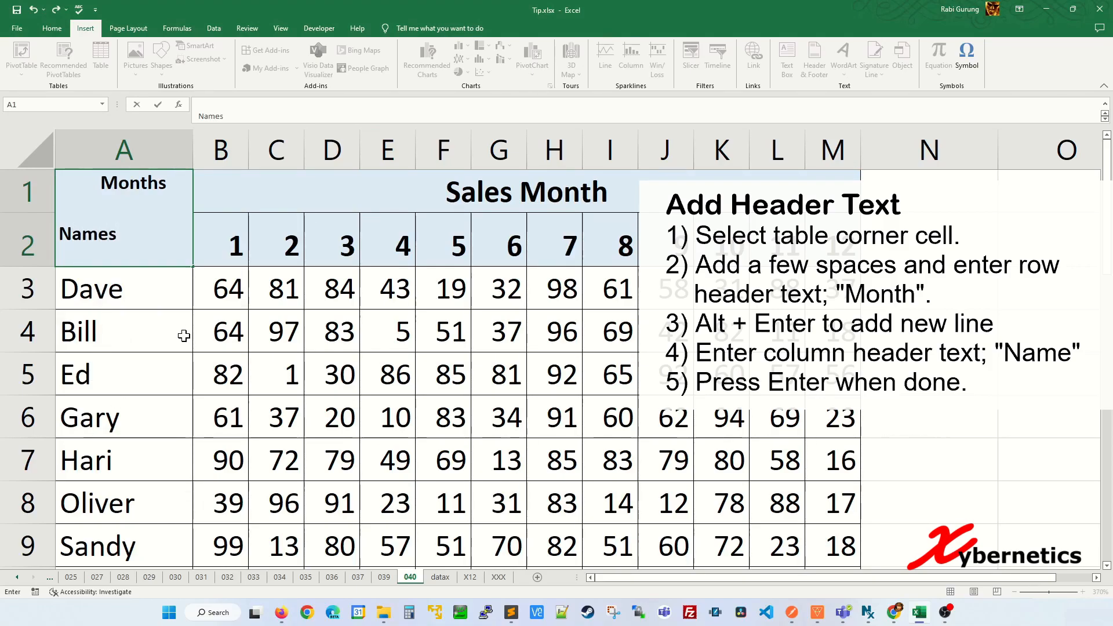
pyautogui.press('Return')
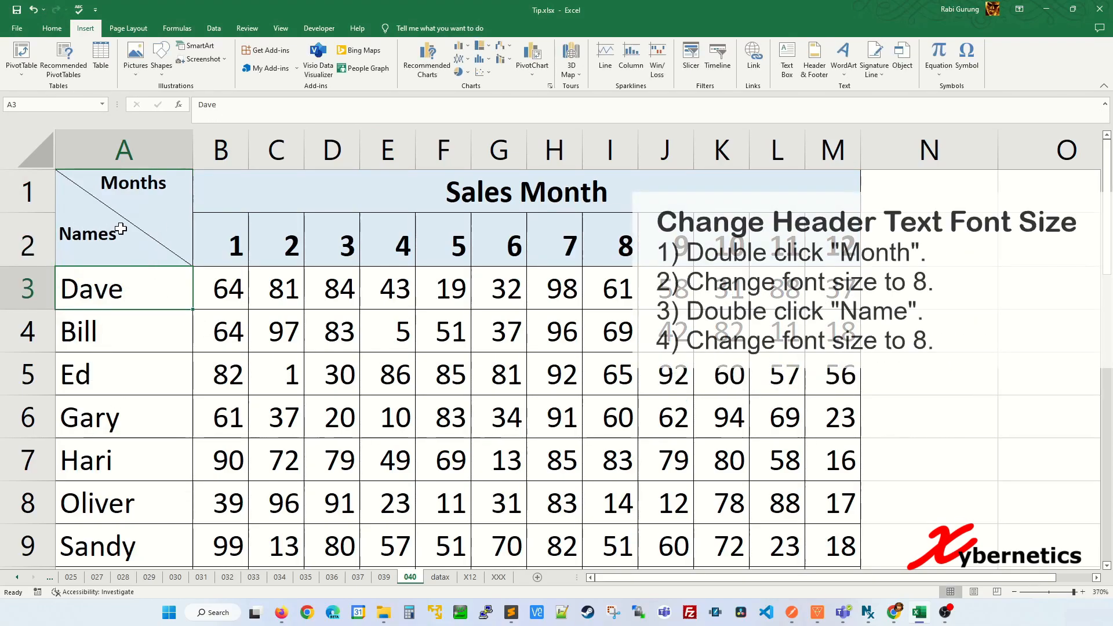
# Step: Set the words Months and Names in the corner header to font size 8
pyautogui.click(132, 197)
pyautogui.doubleClick(138, 182)
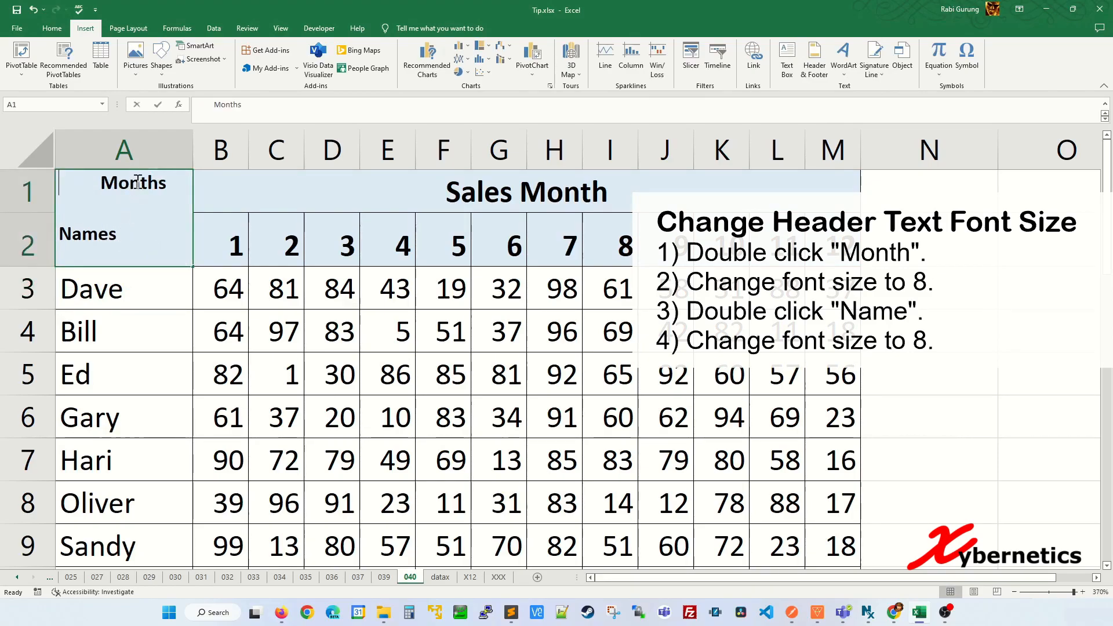
pyautogui.doubleClick(138, 182)
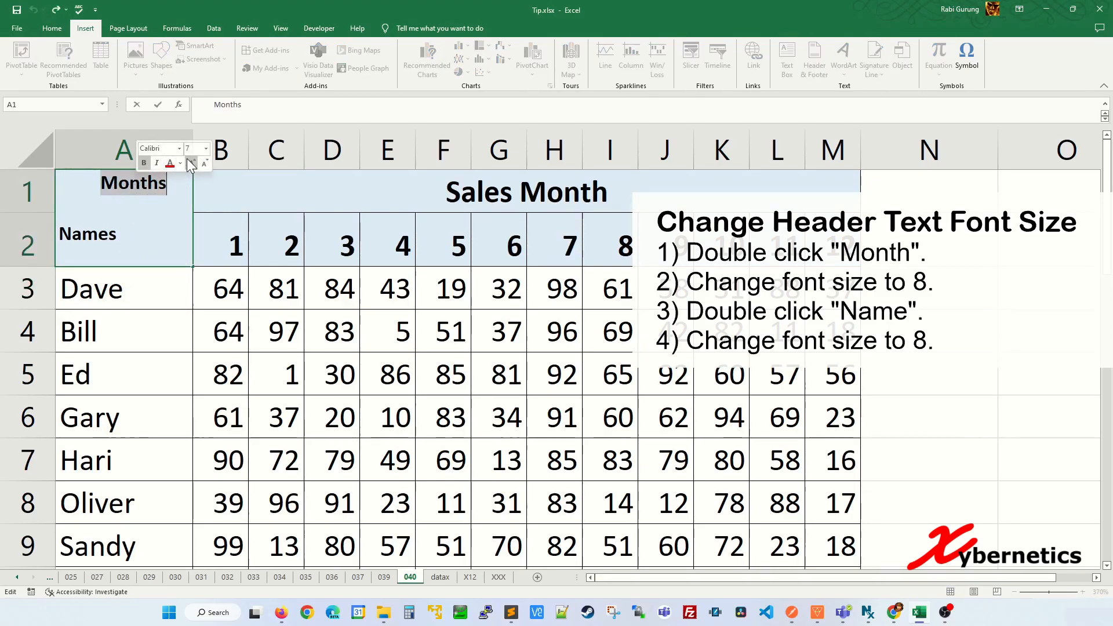
pyautogui.click(192, 163)
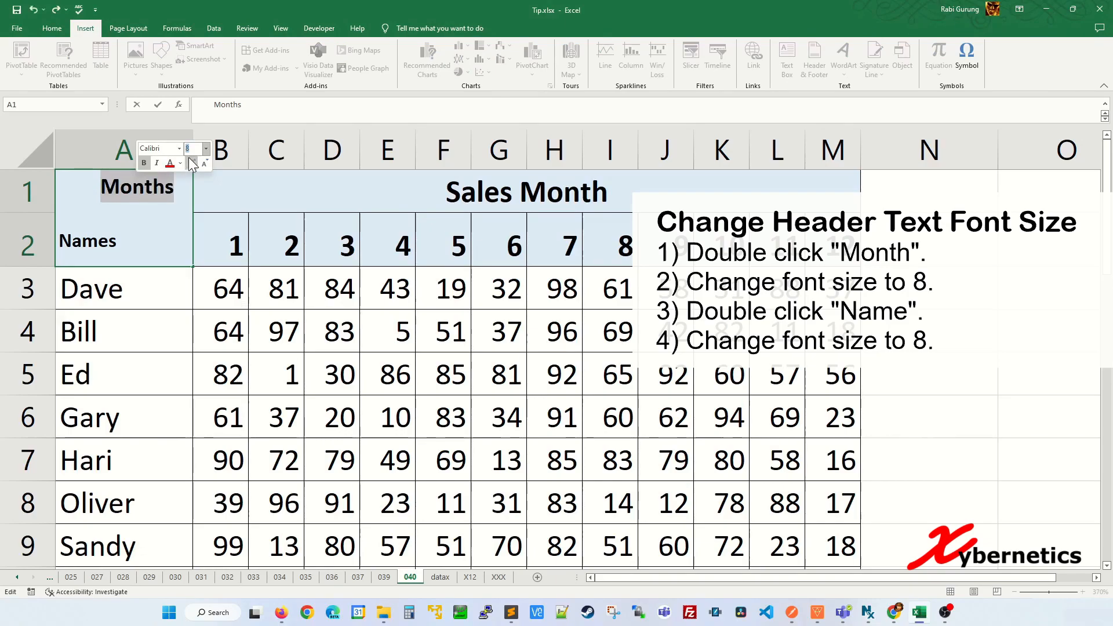
pyautogui.click(87, 242)
pyautogui.doubleClick(88, 246)
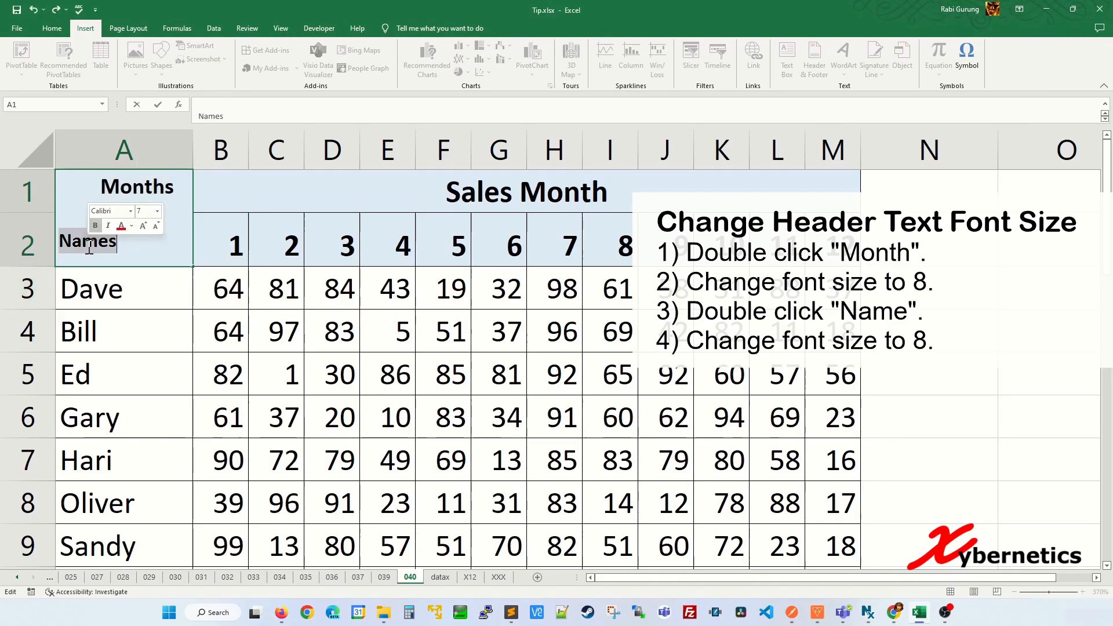
pyautogui.click(145, 211)
pyautogui.write('8')
pyautogui.press('Return')
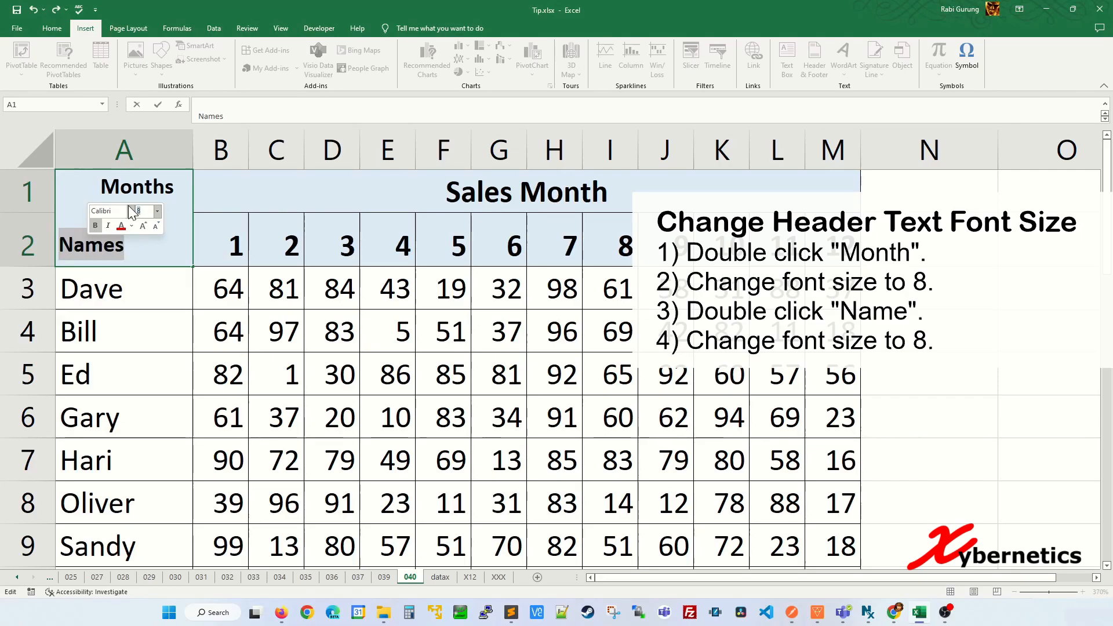
pyautogui.click(261, 373)
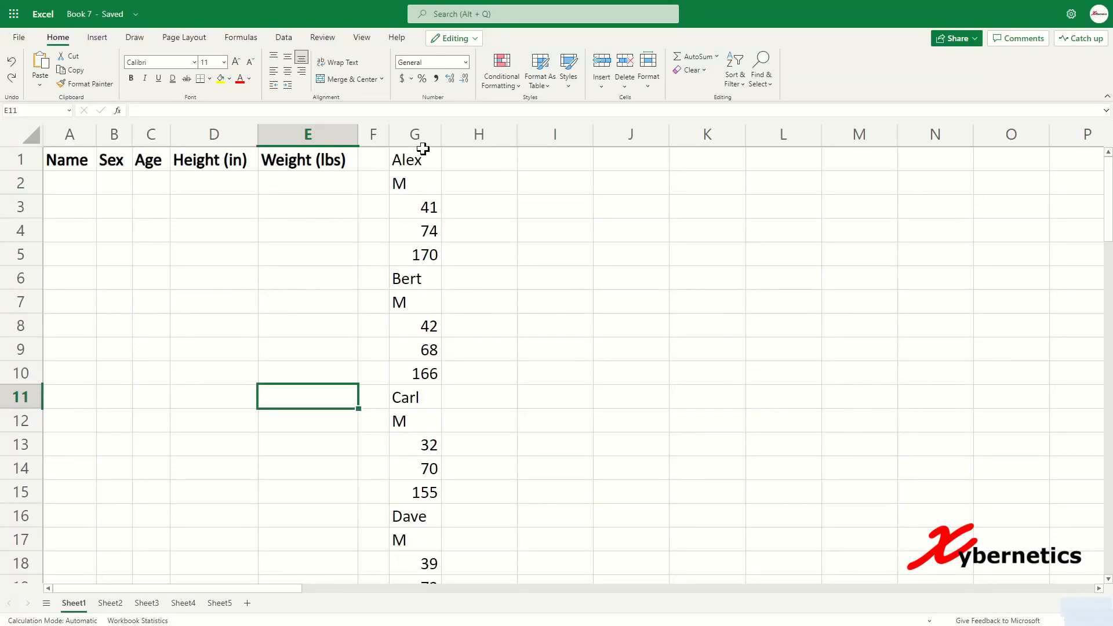
pyautogui.click(423, 142)
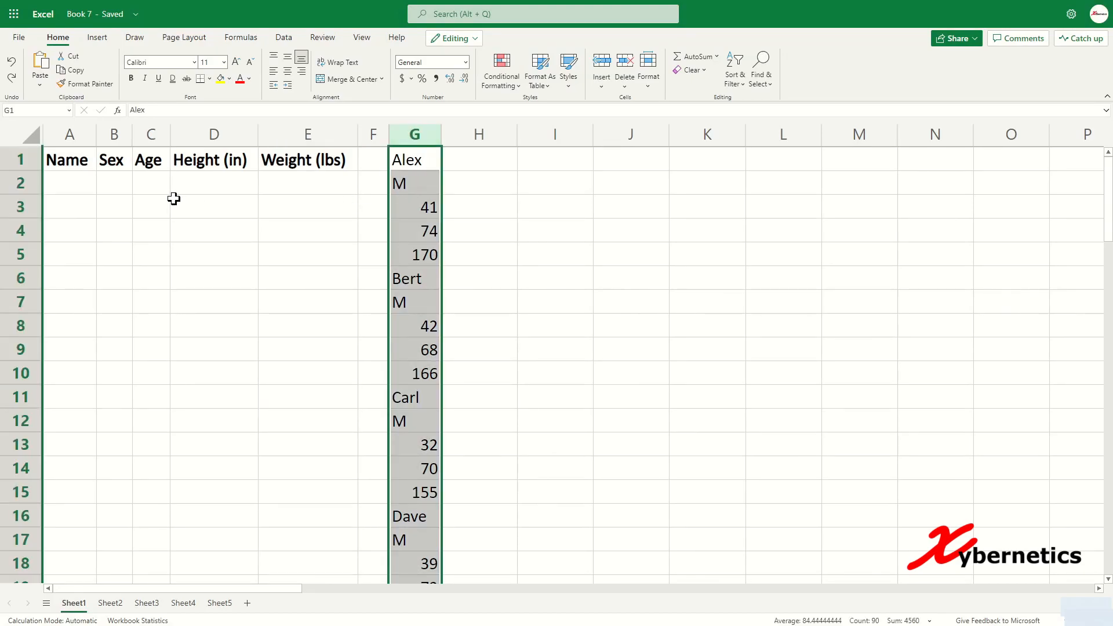
pyautogui.moveTo(92, 180); pyautogui.dragTo(291, 428)
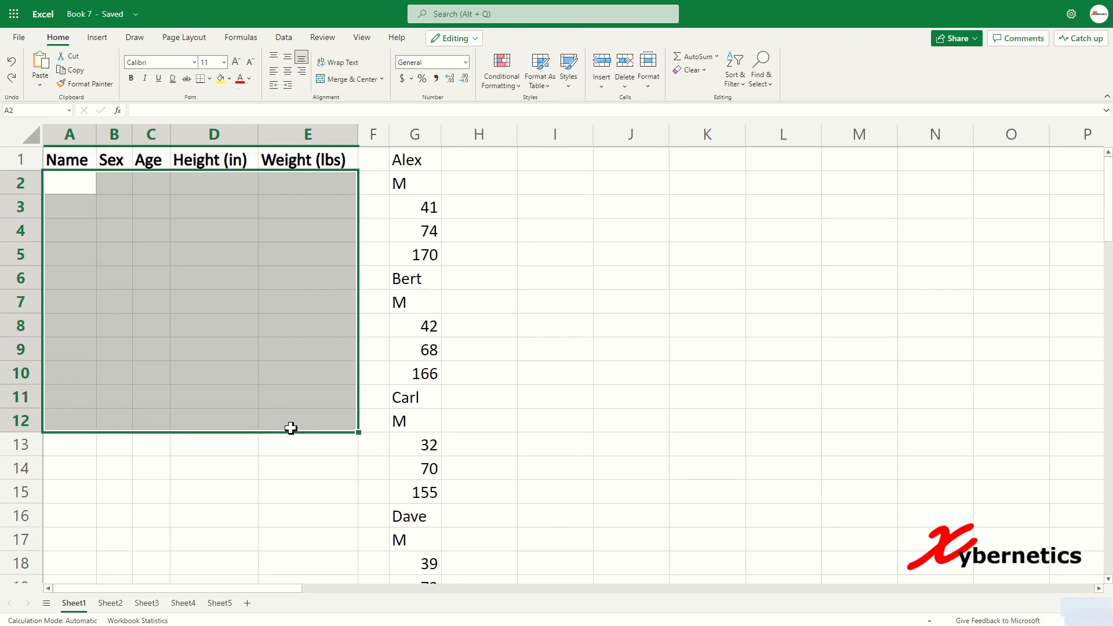
pyautogui.click(142, 256)
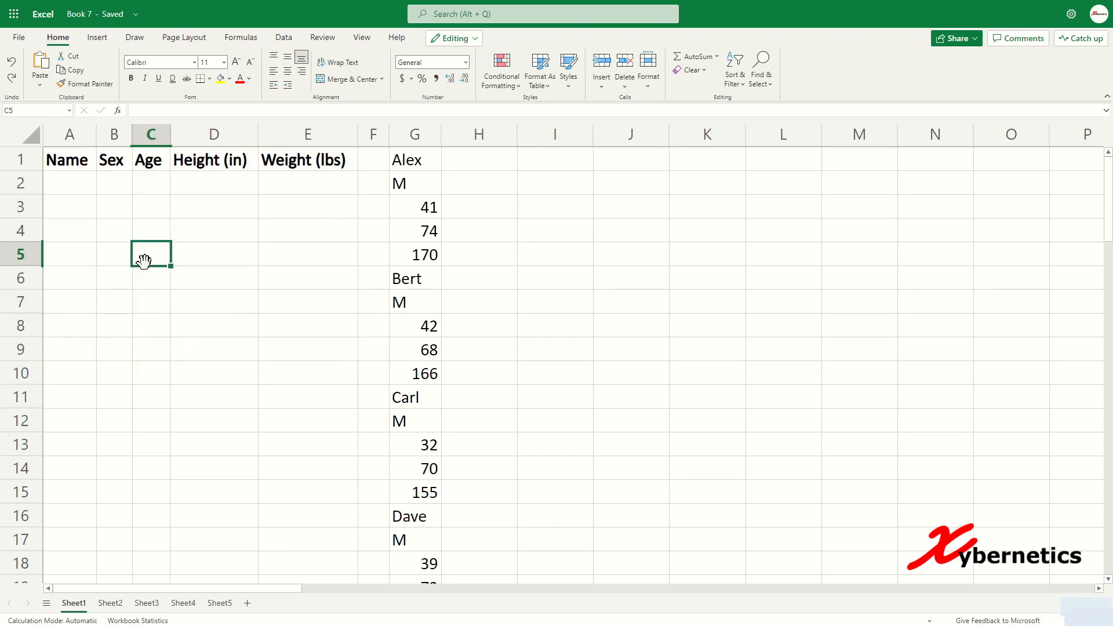
pyautogui.click(84, 160)
pyautogui.click(412, 159)
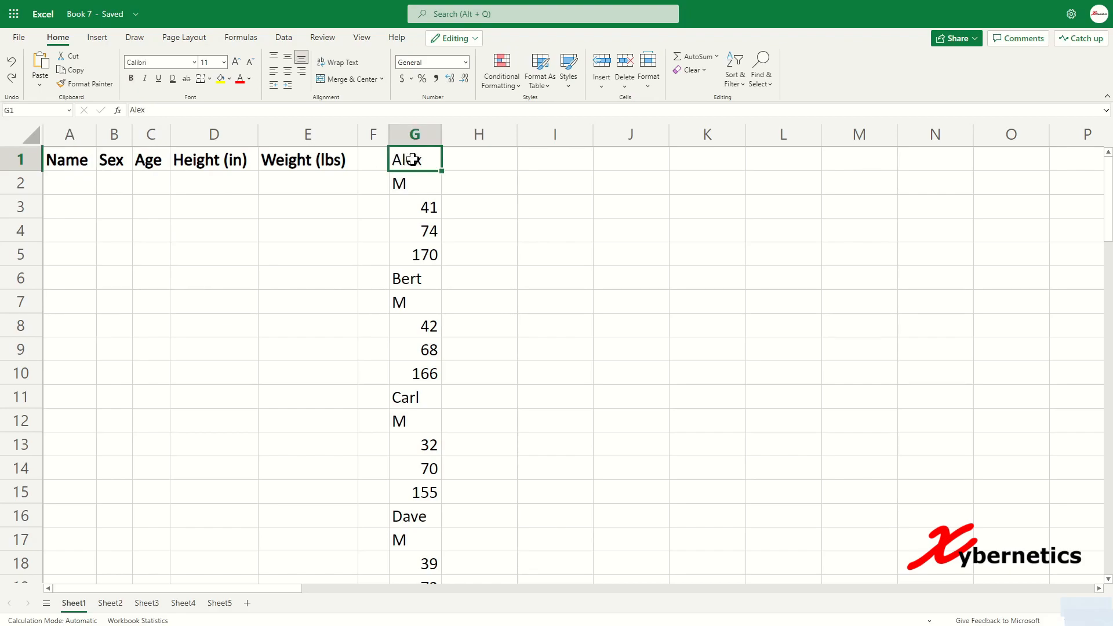
pyautogui.click(123, 152)
pyautogui.click(410, 181)
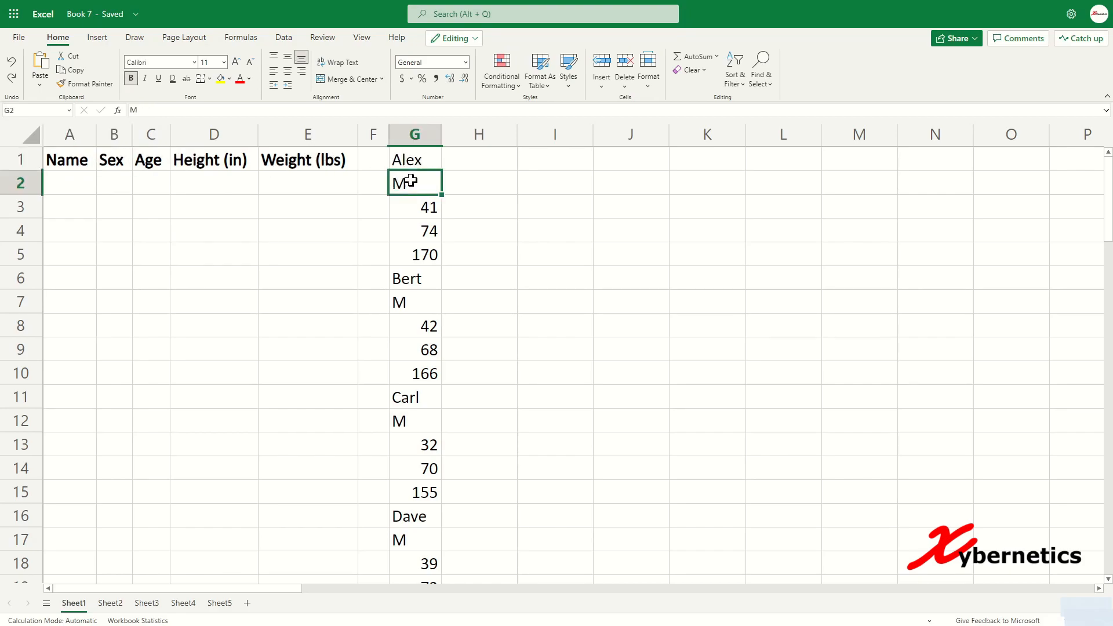
pyautogui.click(152, 159)
pyautogui.click(418, 204)
pyautogui.click(228, 160)
pyautogui.click(417, 233)
pyautogui.click(294, 162)
pyautogui.click(422, 256)
pyautogui.click(423, 281)
pyautogui.click(81, 159)
pyautogui.click(93, 191)
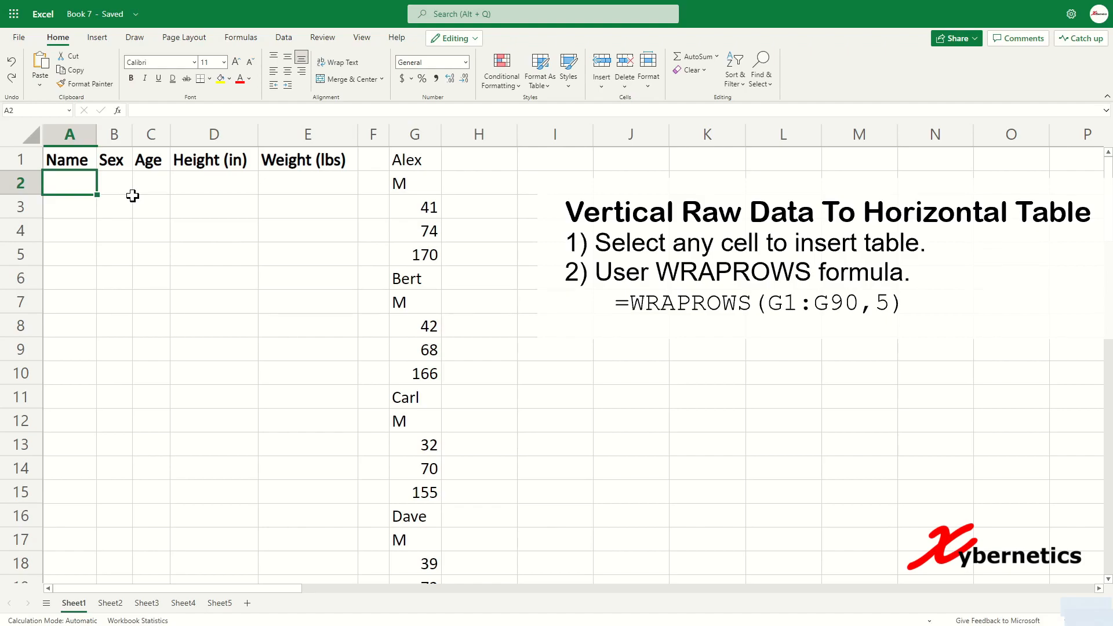
# Step: Complete =WRAPROWS(G1:G90,5) in A2 to spill the list into five columns, then open Sheet2
pyautogui.write('=WRAPROWS')
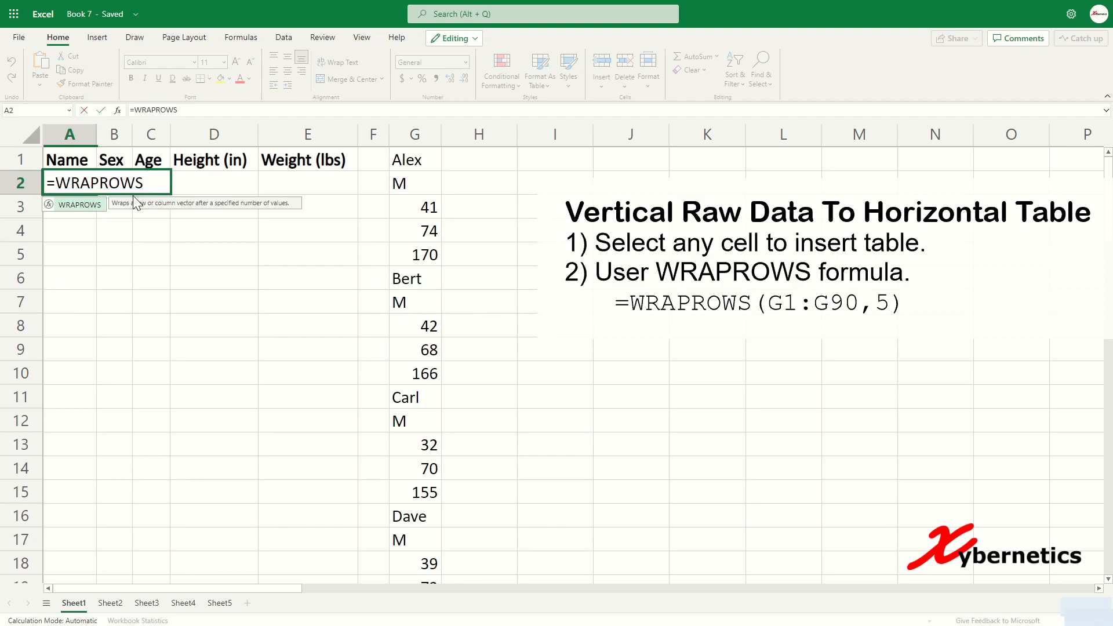
pyautogui.moveTo(140, 184); pyautogui.dragTo(149, 185)
pyautogui.press('Tab')
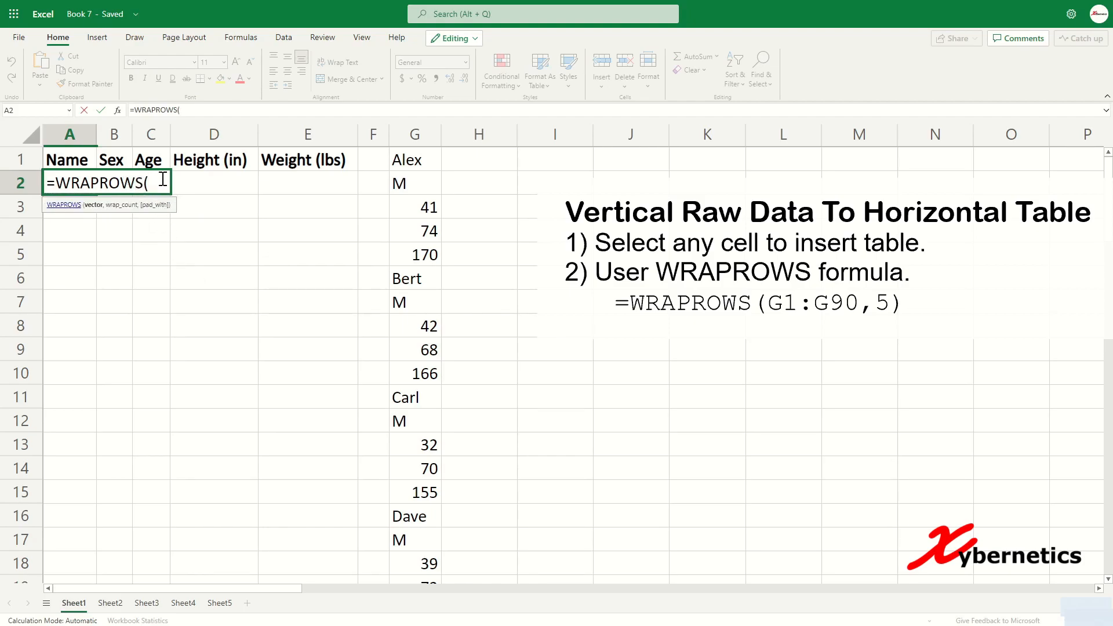
pyautogui.click(430, 164)
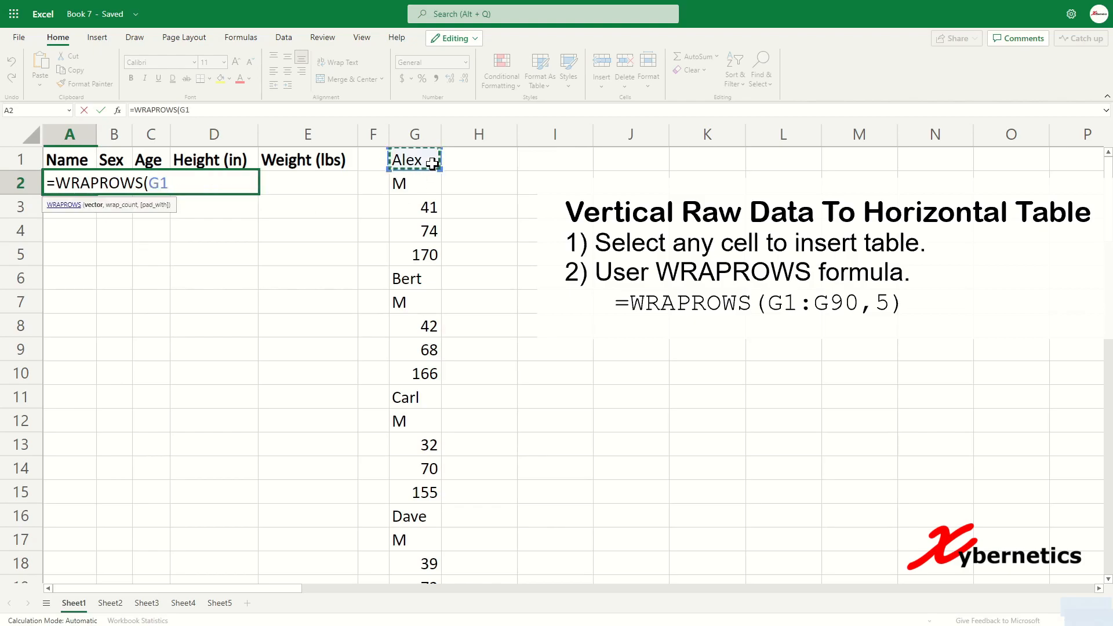
pyautogui.hotkey('ctrl', 'shift', 'Down')
pyautogui.scroll(20, 342, 208)
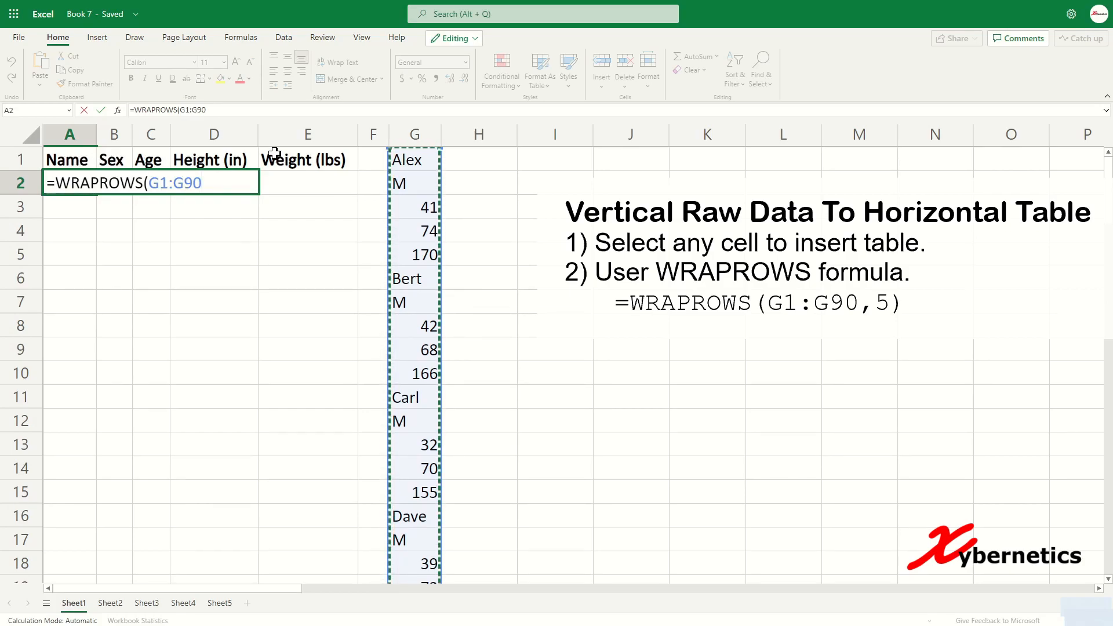
pyautogui.write(',5')
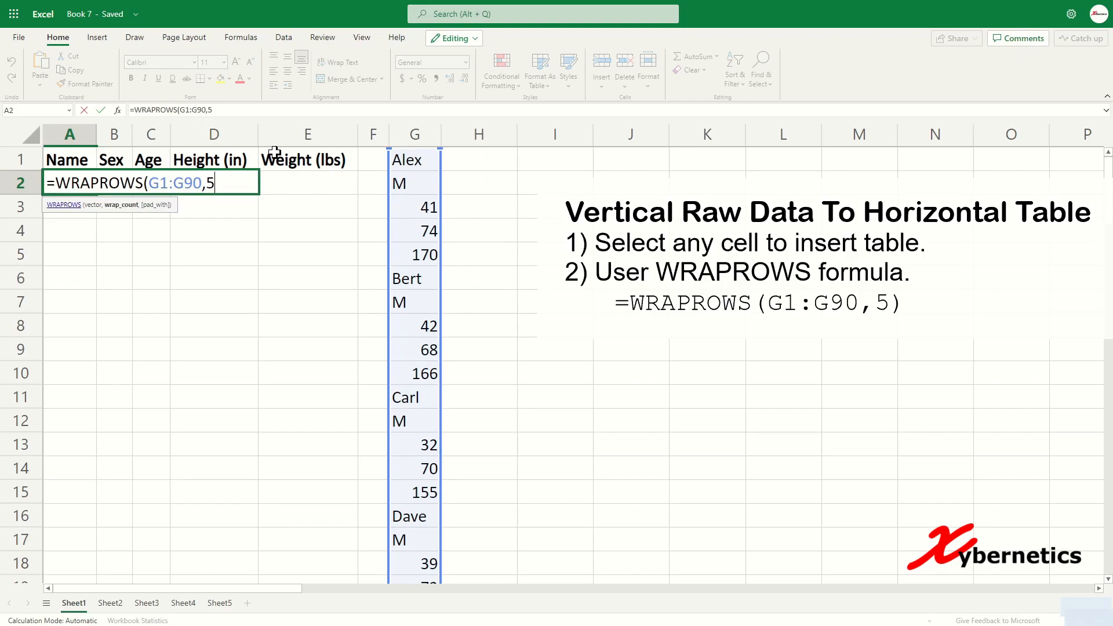
pyautogui.write(')')
pyautogui.press('Return')
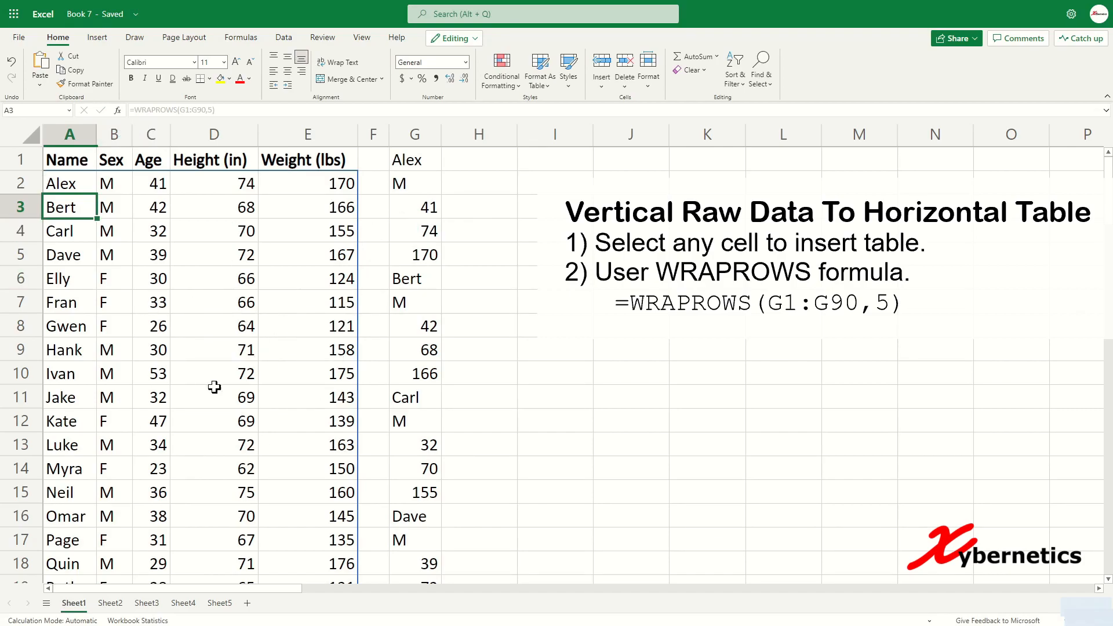
pyautogui.click(121, 600)
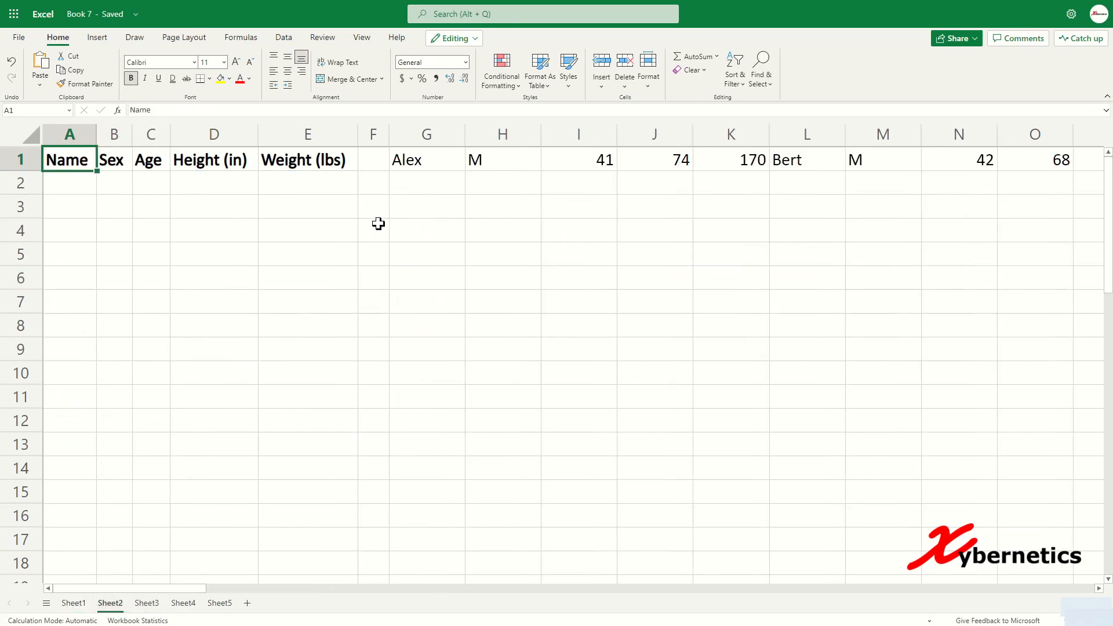
# Step: Compare the Name–Weight headers with row 1's first record (Alex, M, 41, 170) and next name Bert
pyautogui.moveTo(411, 161); pyautogui.dragTo(693, 164)
pyautogui.click(533, 230)
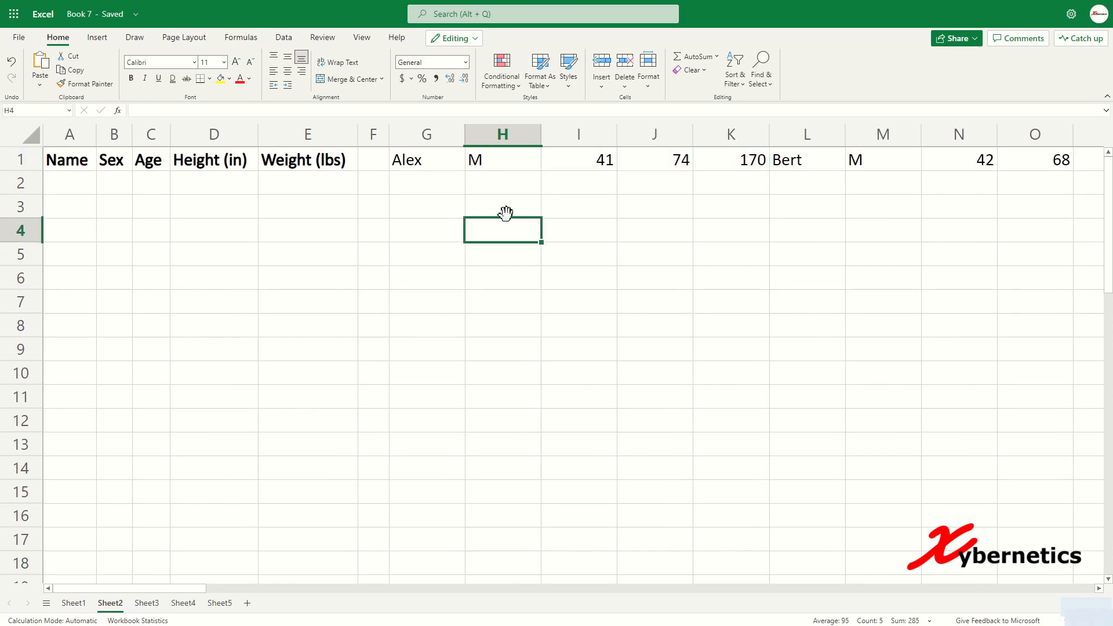
pyautogui.click(411, 162)
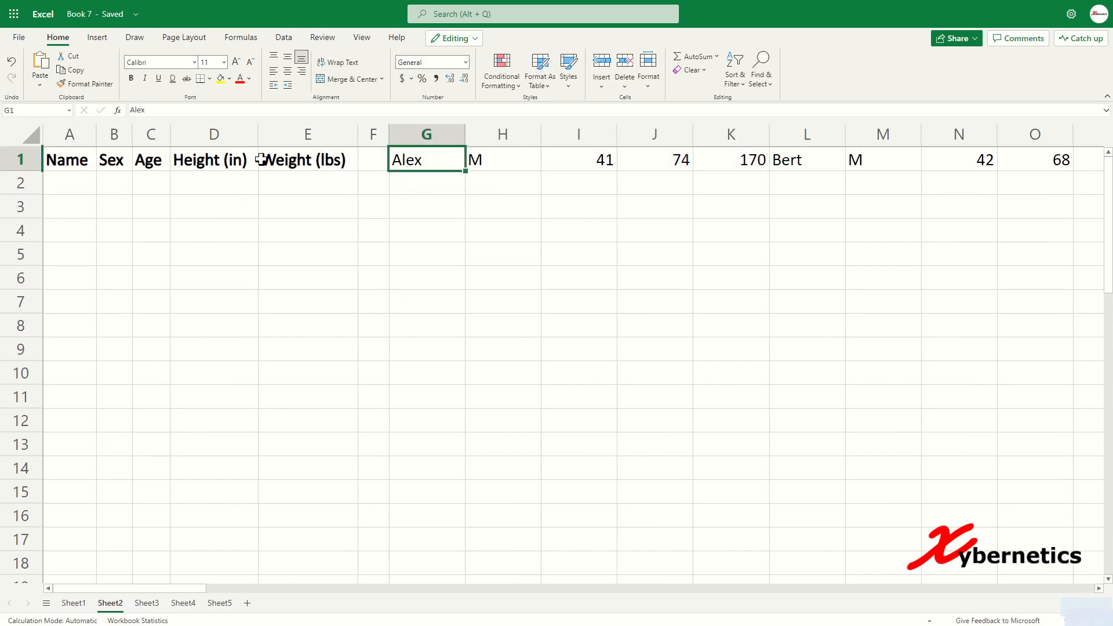
pyautogui.click(87, 161)
pyautogui.click(121, 155)
pyautogui.click(505, 164)
pyautogui.click(153, 164)
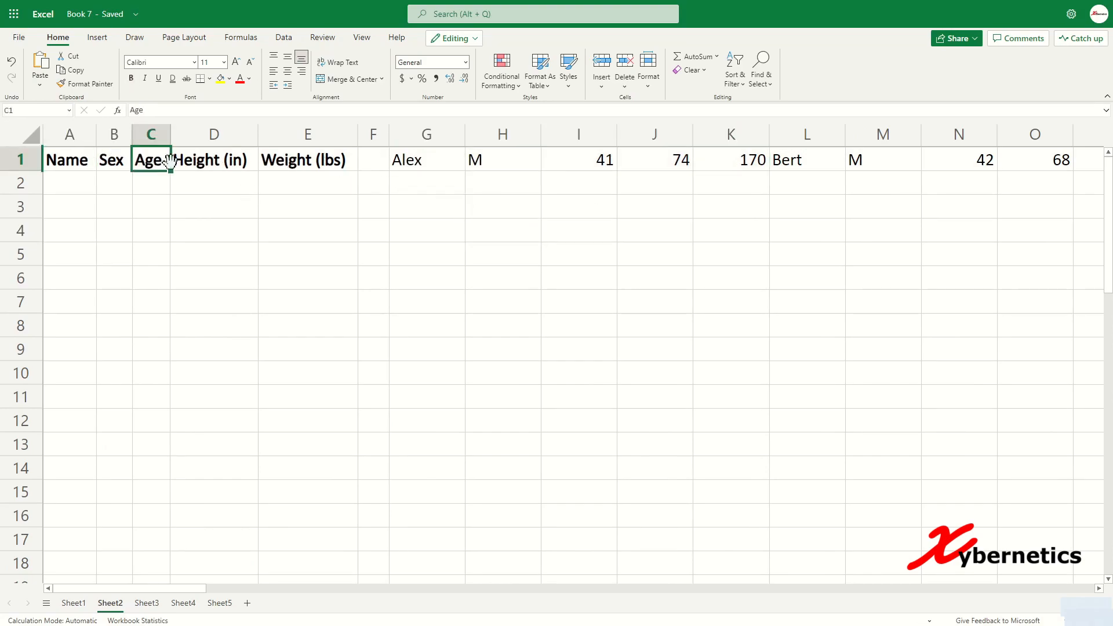
pyautogui.click(614, 165)
pyautogui.click(225, 164)
pyautogui.click(313, 164)
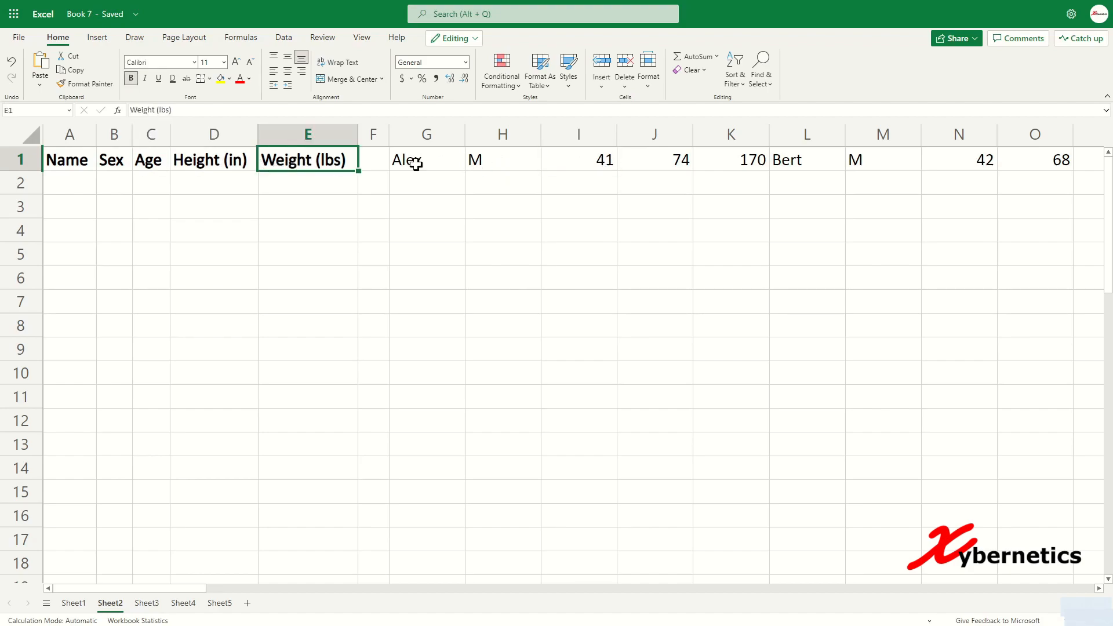
pyautogui.click(617, 162)
pyautogui.click(741, 160)
pyautogui.click(795, 155)
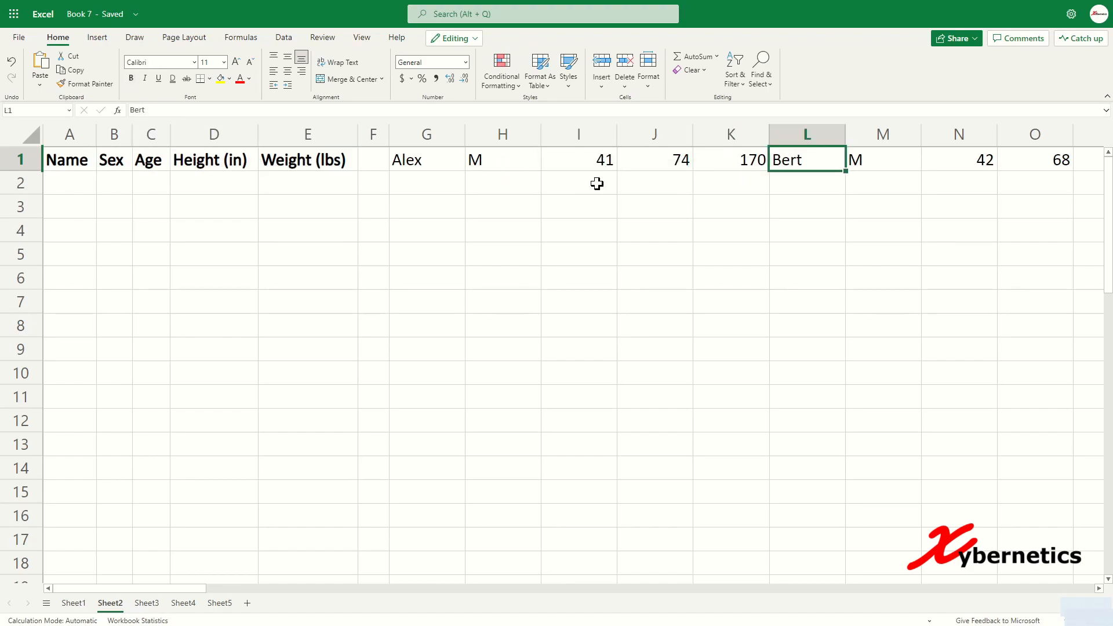
# Step: Enter =WRAPROWS(G1:CR1,5) in A2 to build the five-column table
pyautogui.click(92, 183)
pyautogui.write('=WRA')
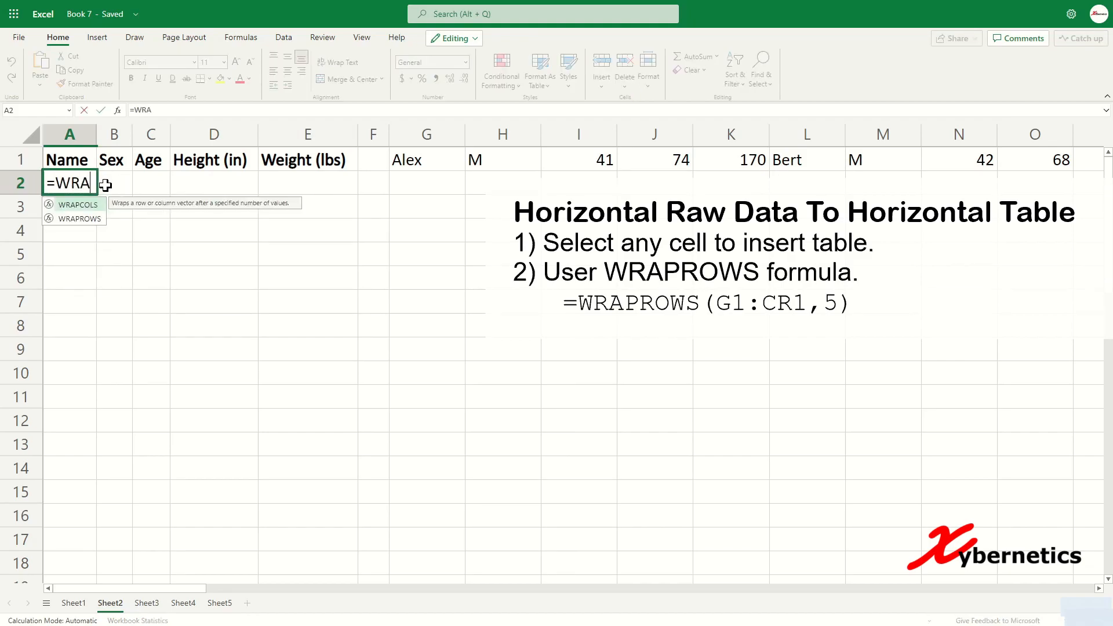
pyautogui.write('PROWS(')
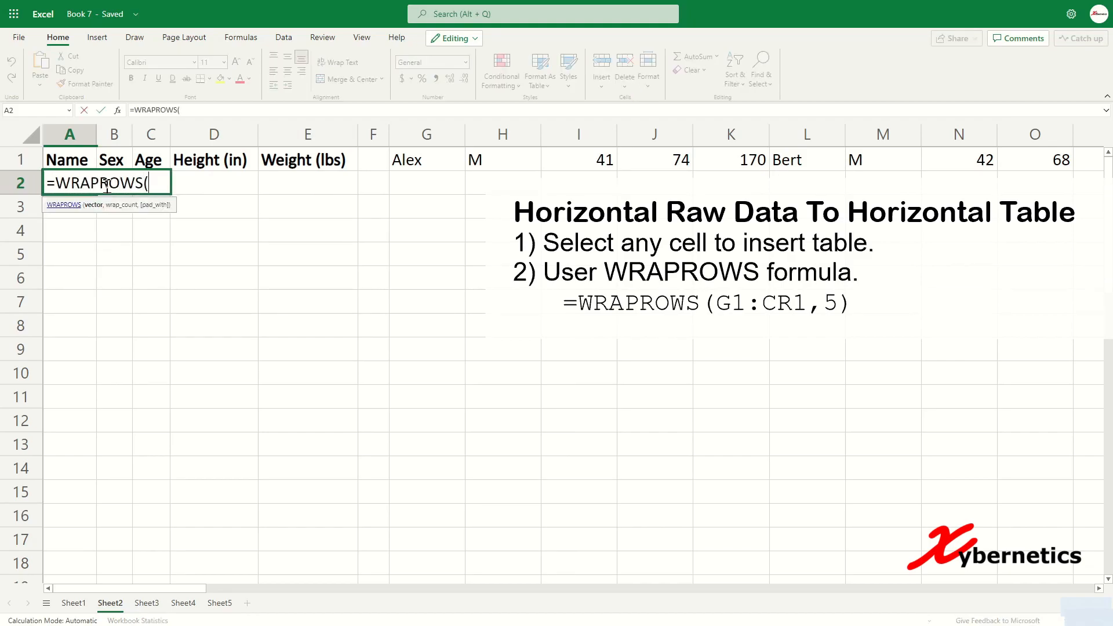
pyautogui.click(413, 159)
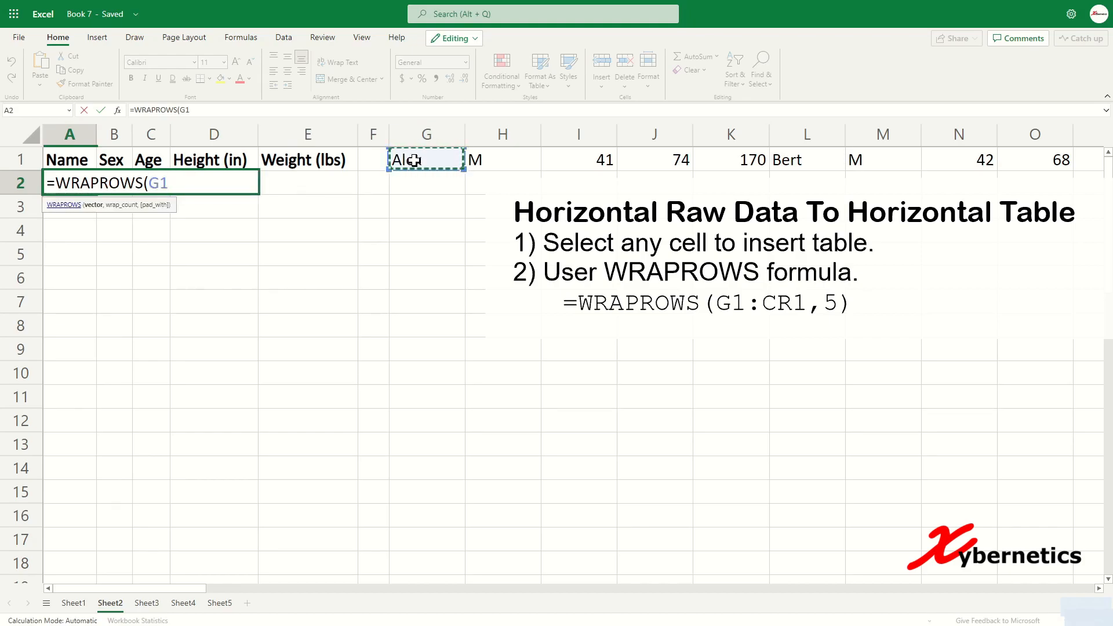
pyautogui.hotkey('ctrl', 'shift', 'Right')
pyautogui.write(',')
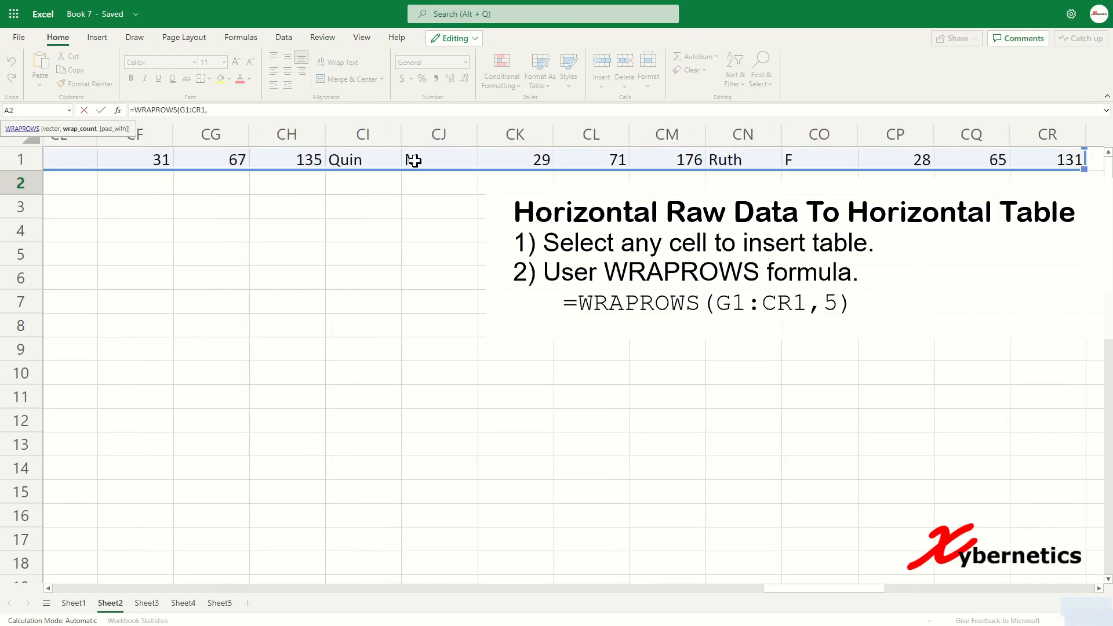
pyautogui.click(235, 112)
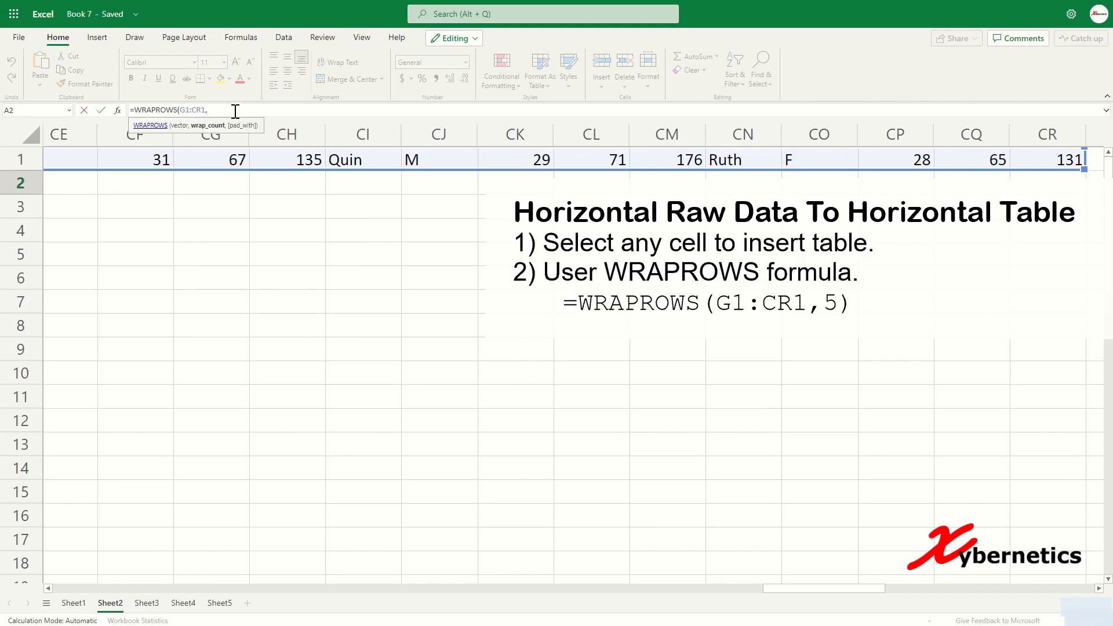
pyautogui.write('5)')
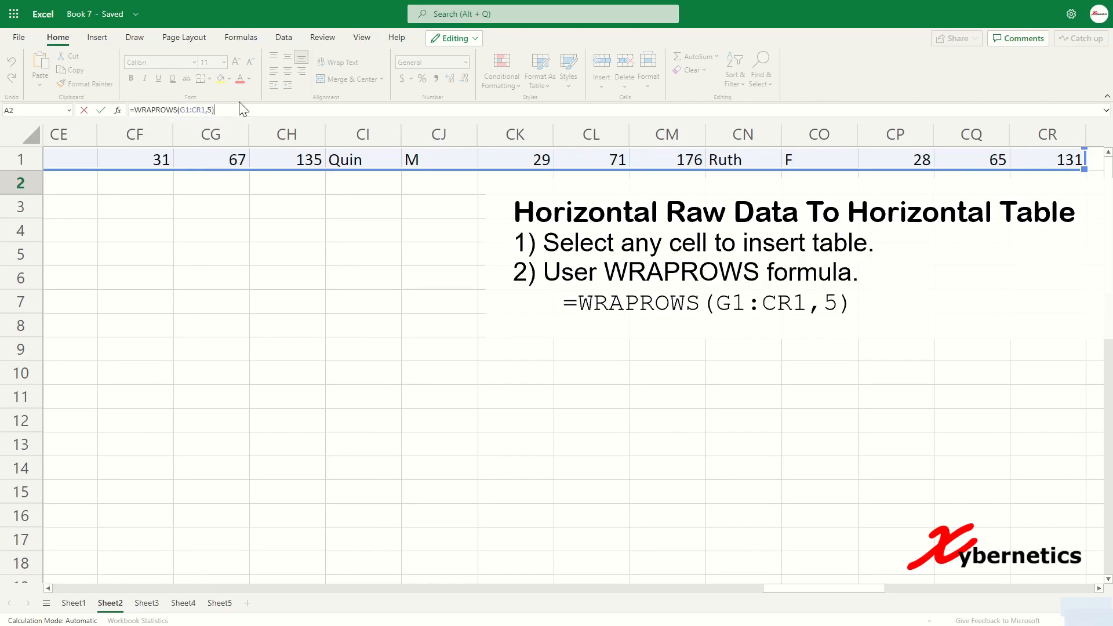
pyautogui.press('Return')
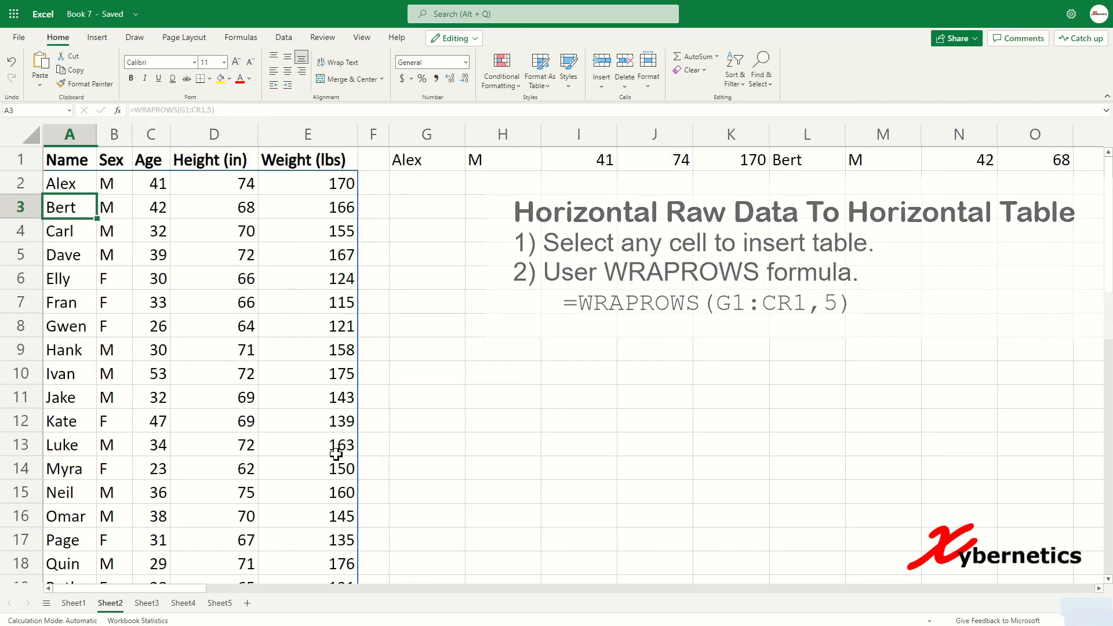
# Step: Enter =WRAPROWS(G1:CR1,1) in H4 to list row 1's values down one column
pyautogui.click(469, 329)
pyautogui.click(427, 349)
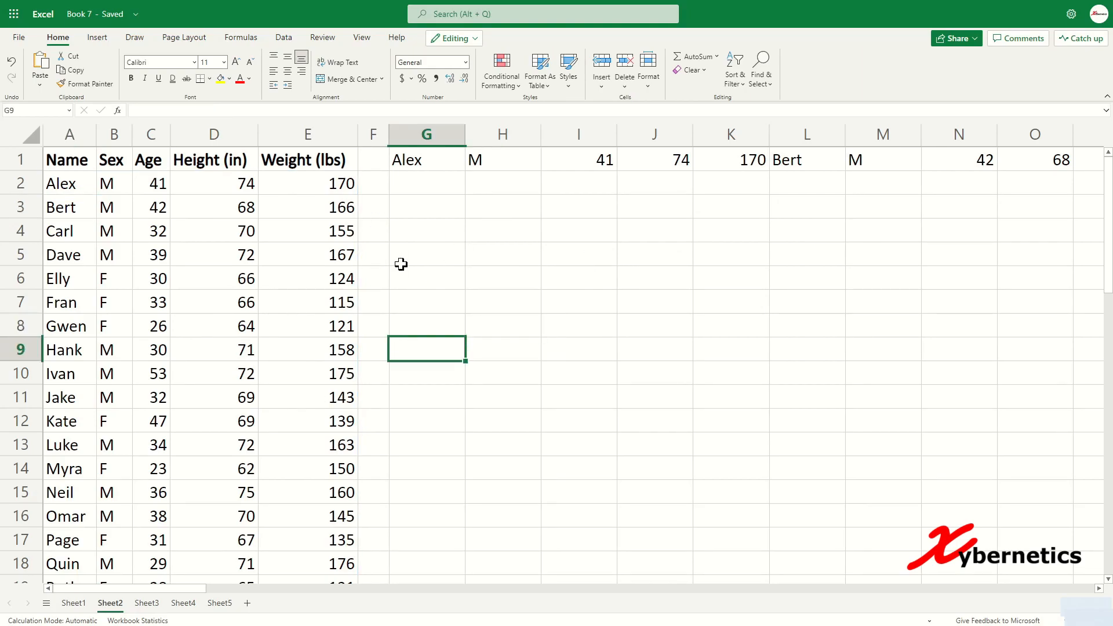
pyautogui.moveTo(430, 157); pyautogui.dragTo(748, 163)
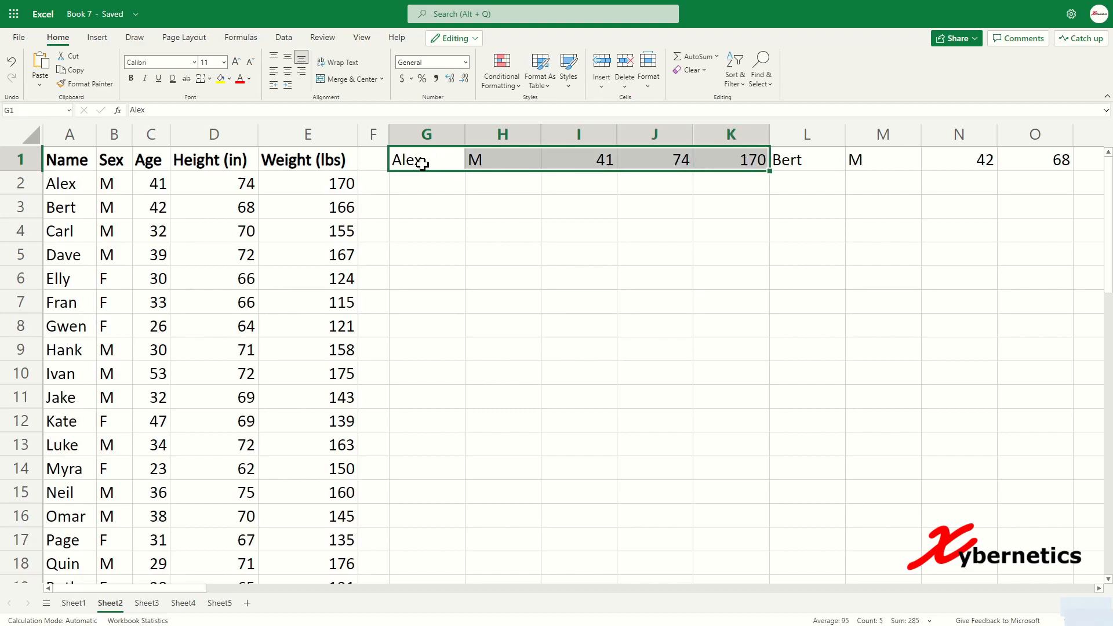
pyautogui.click(489, 228)
pyautogui.write('=WRAPROWS')
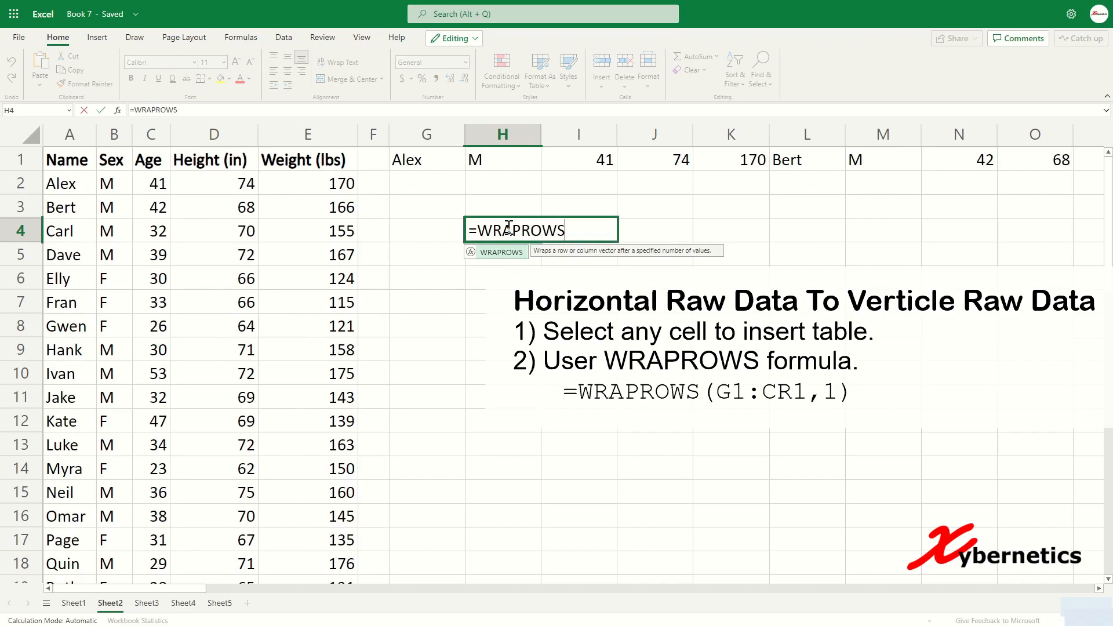
pyautogui.write('(')
pyautogui.click(447, 162)
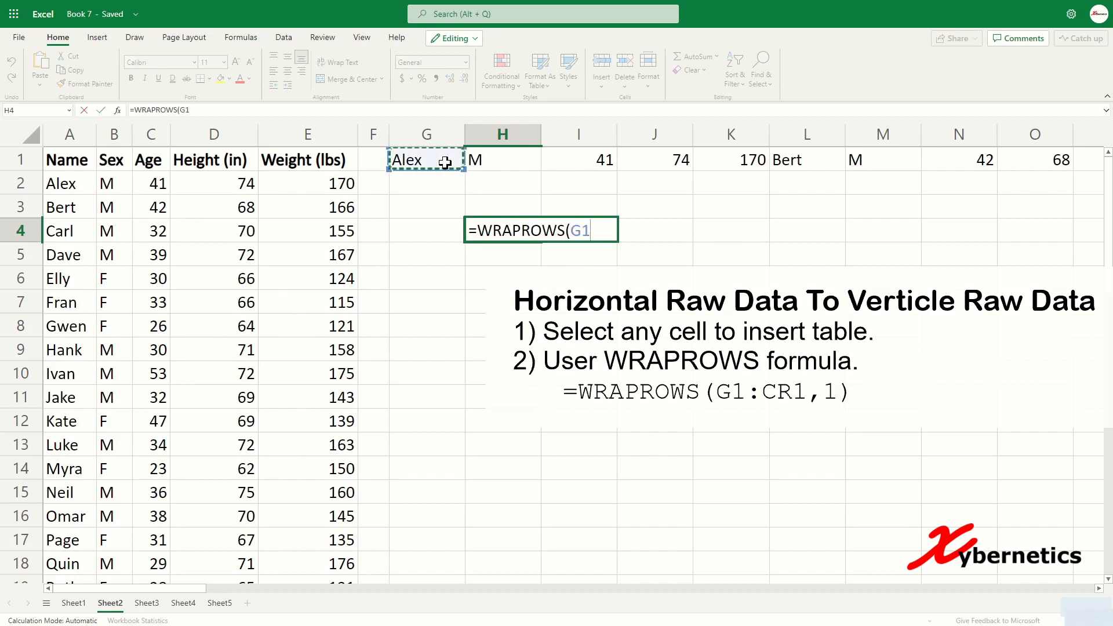
pyautogui.hotkey('ctrl', 'shift', 'Right')
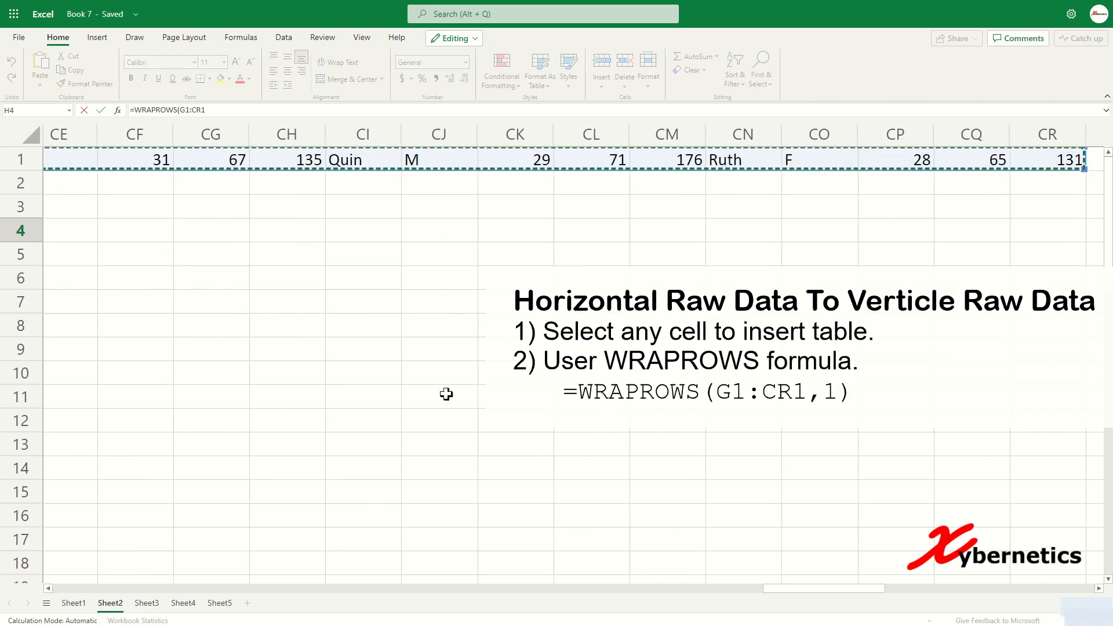
pyautogui.click(216, 109)
pyautogui.write(',')
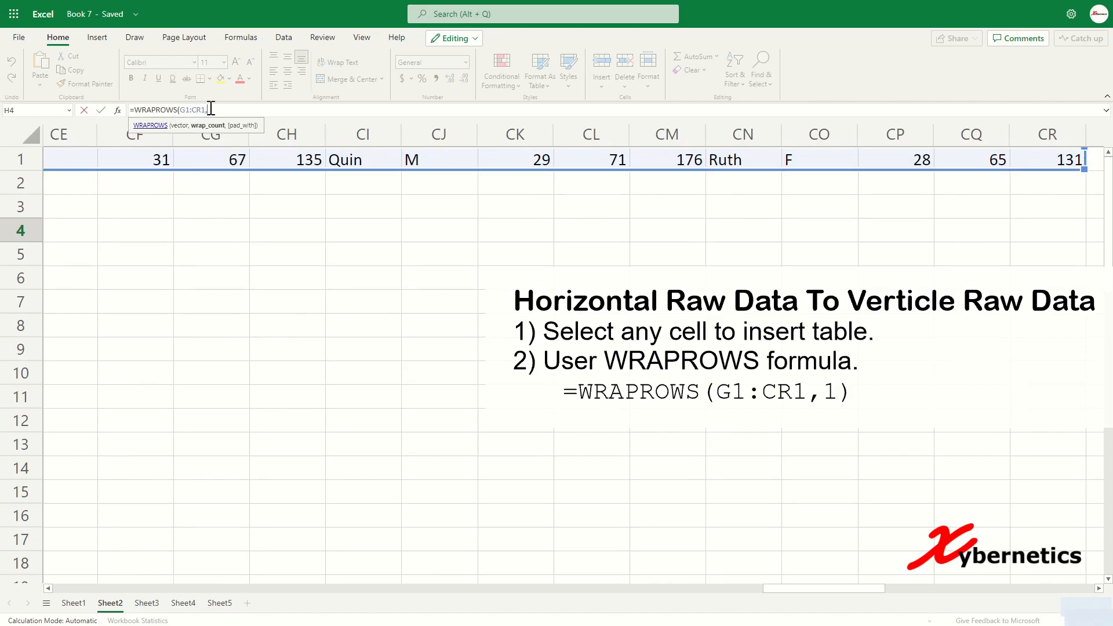
pyautogui.write('1)')
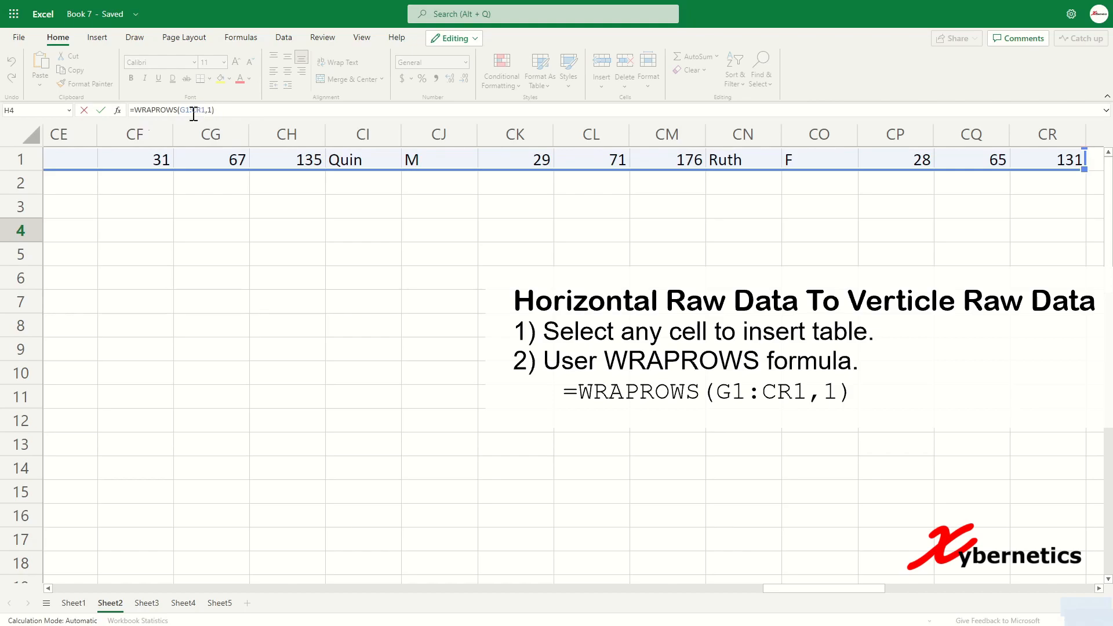
pyautogui.press('Return')
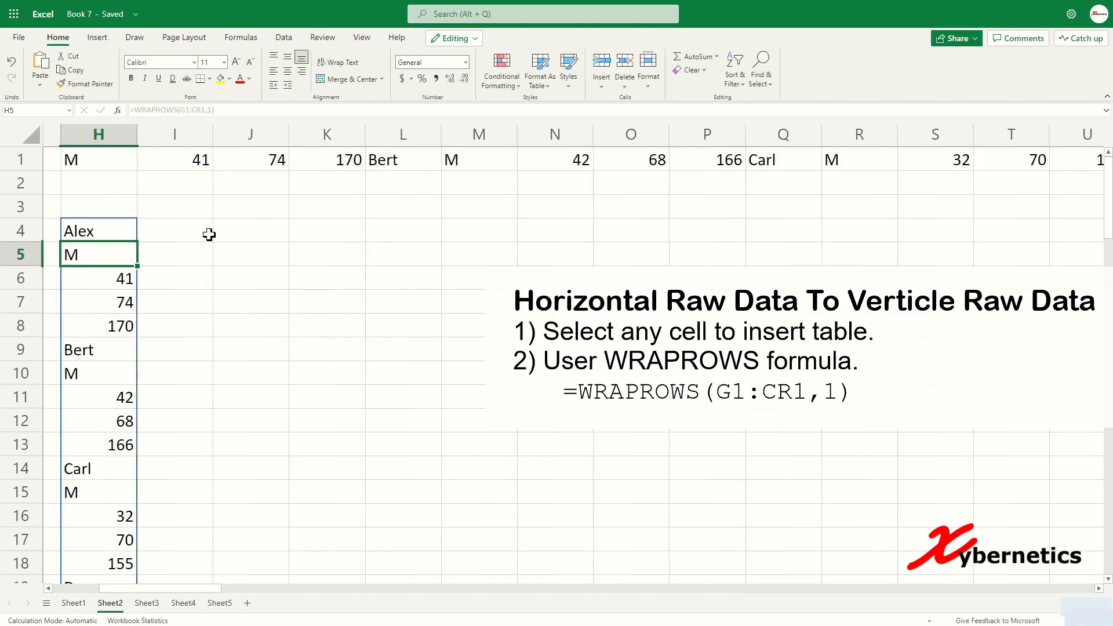
# Step: Review row 1's values, the H4 formula and the Name–Weight headers, then go to Sheet3
pyautogui.hotkey('ctrl', 'Home')
pyautogui.moveTo(403, 158); pyautogui.dragTo(571, 159)
pyautogui.click(504, 233)
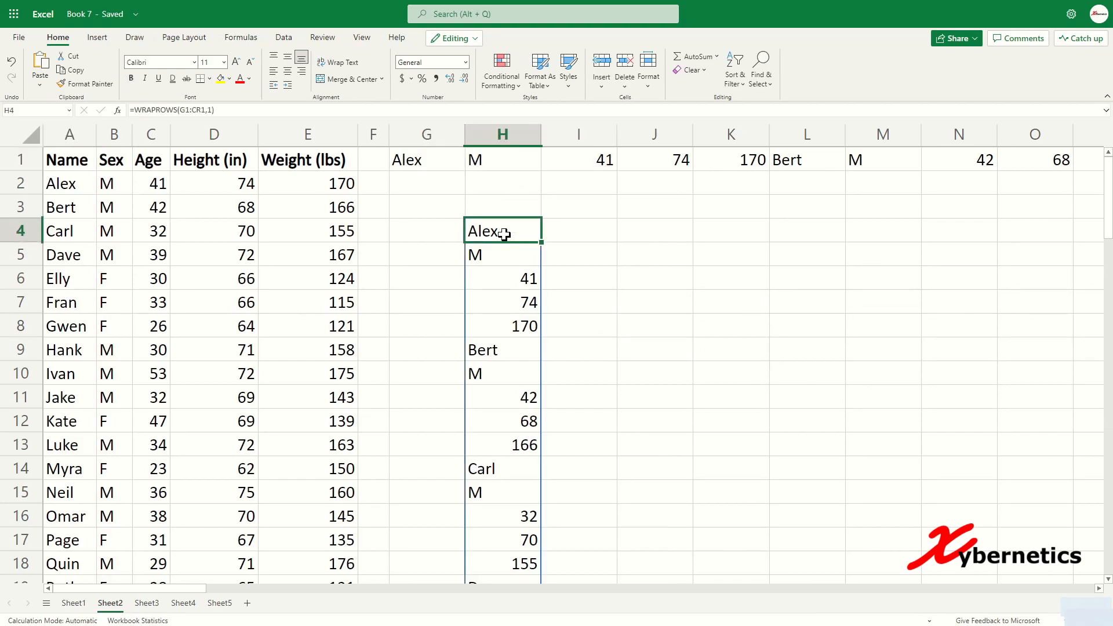
pyautogui.click(560, 329)
pyautogui.press('Left')
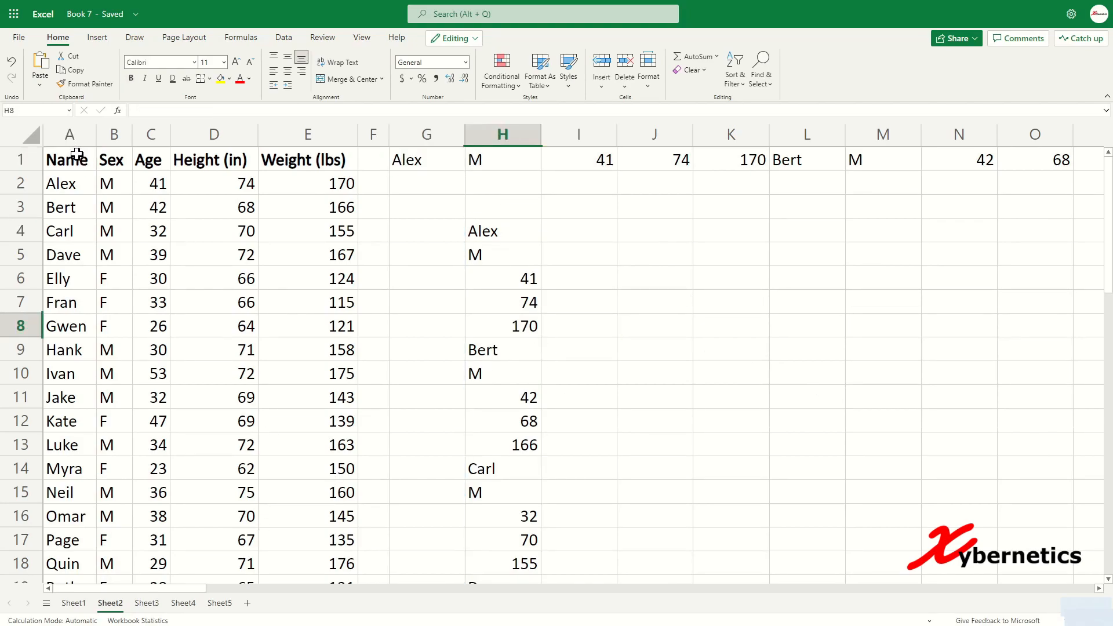
pyautogui.moveTo(77, 154); pyautogui.dragTo(301, 156)
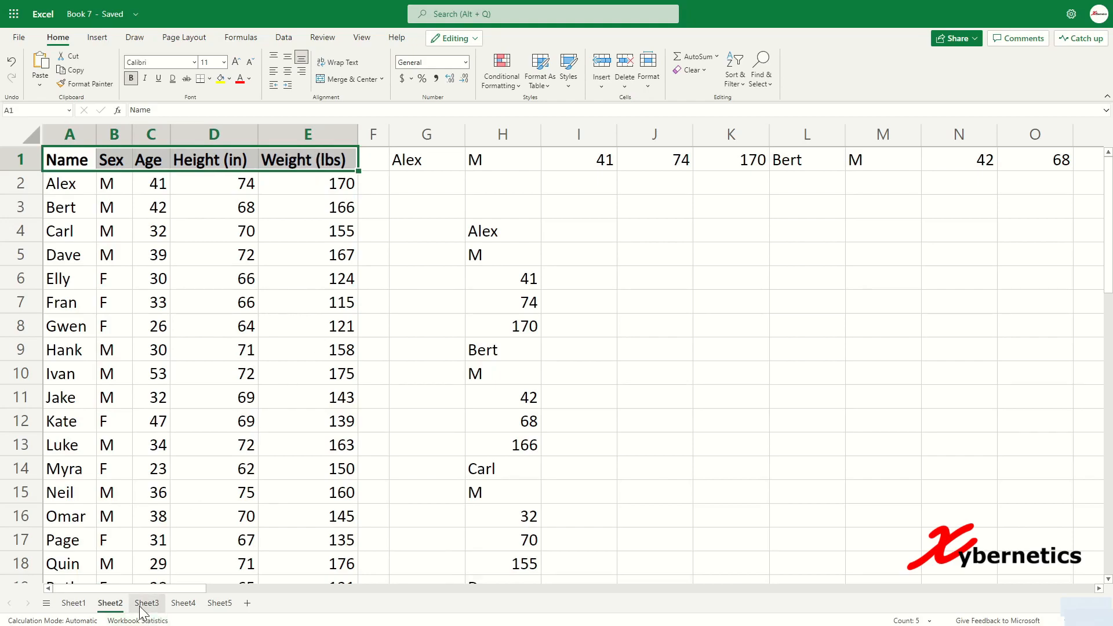
pyautogui.click(143, 605)
# Step: Begin =WRAPCOLS(B7:B96 in B1, next to the A1:A5 header labels
pyautogui.moveTo(107, 159); pyautogui.dragTo(107, 254)
pyautogui.click(211, 209)
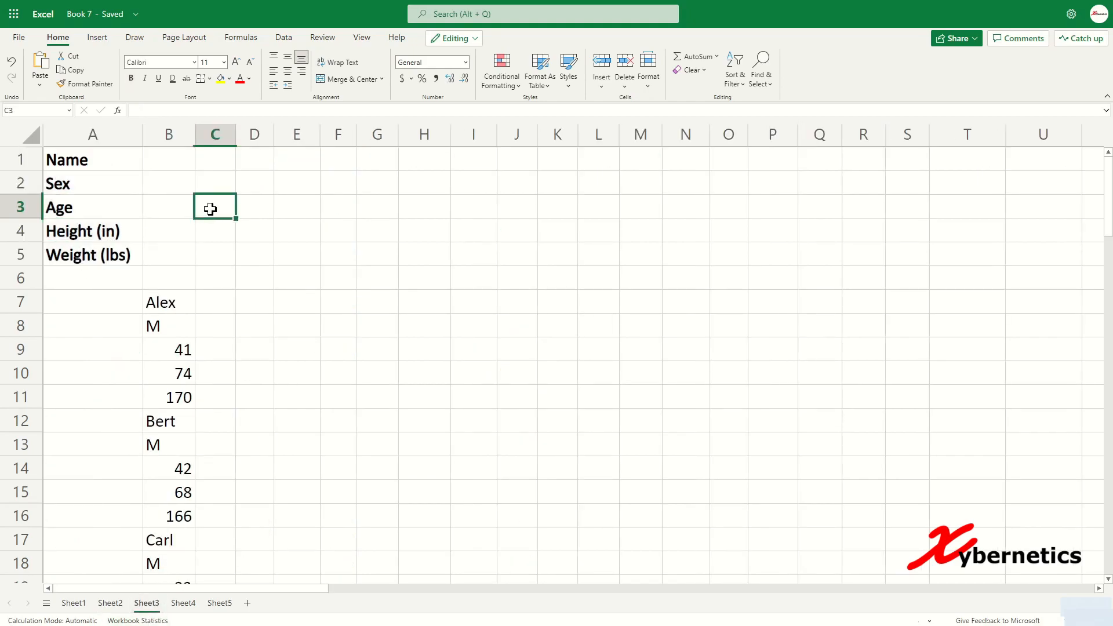
pyautogui.click(170, 163)
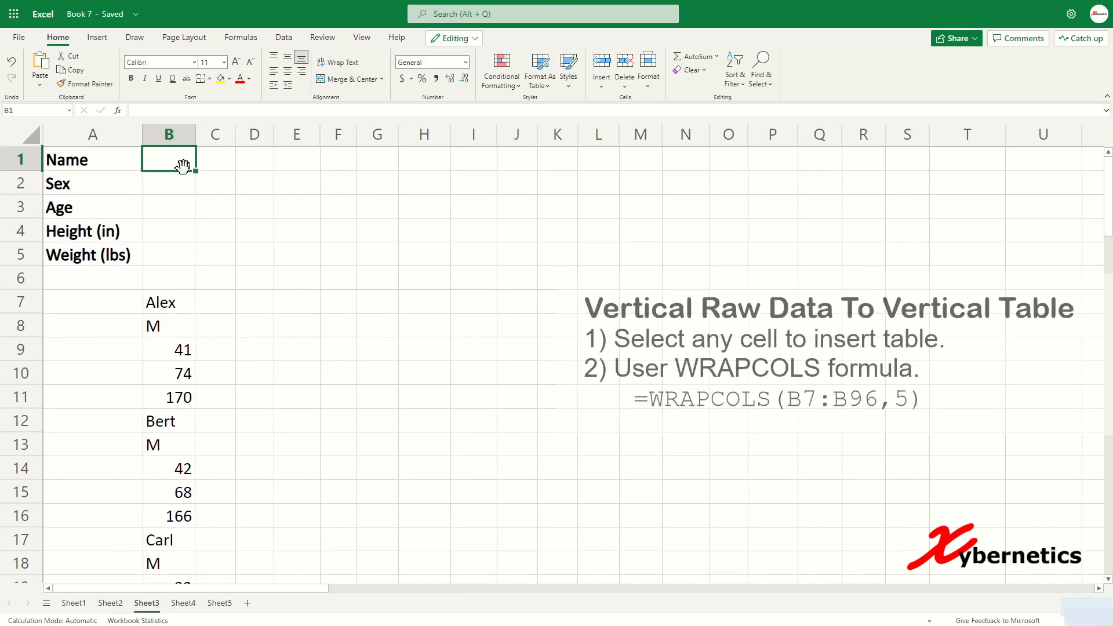
pyautogui.write('=WRAPCOLS')
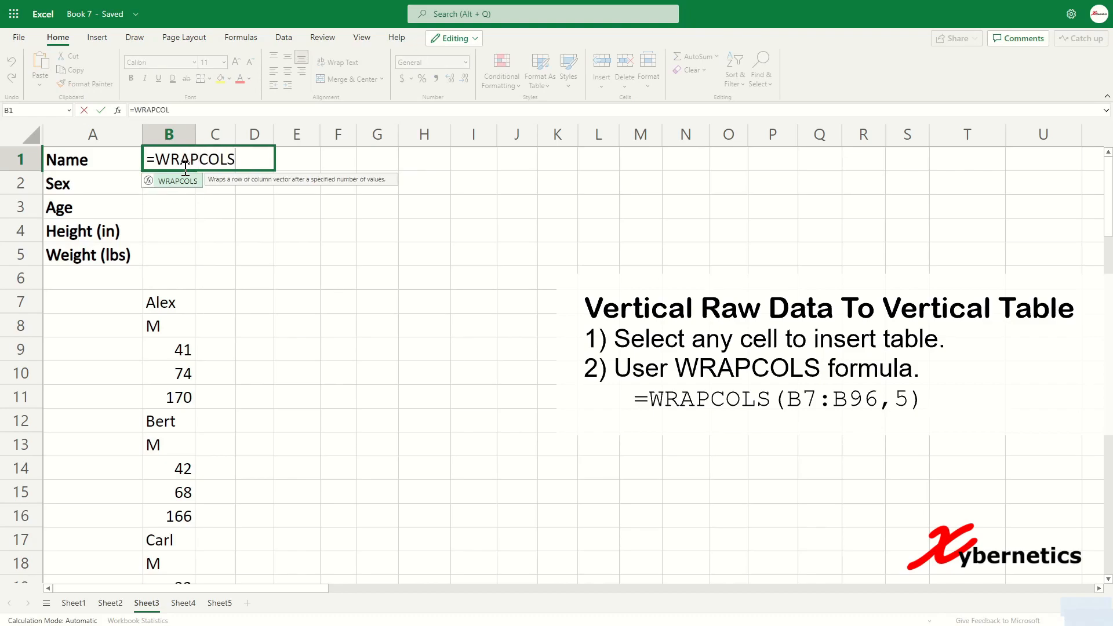
pyautogui.write('(')
pyautogui.click(165, 302)
pyautogui.hotkey('ctrl', 'shift', 'Down')
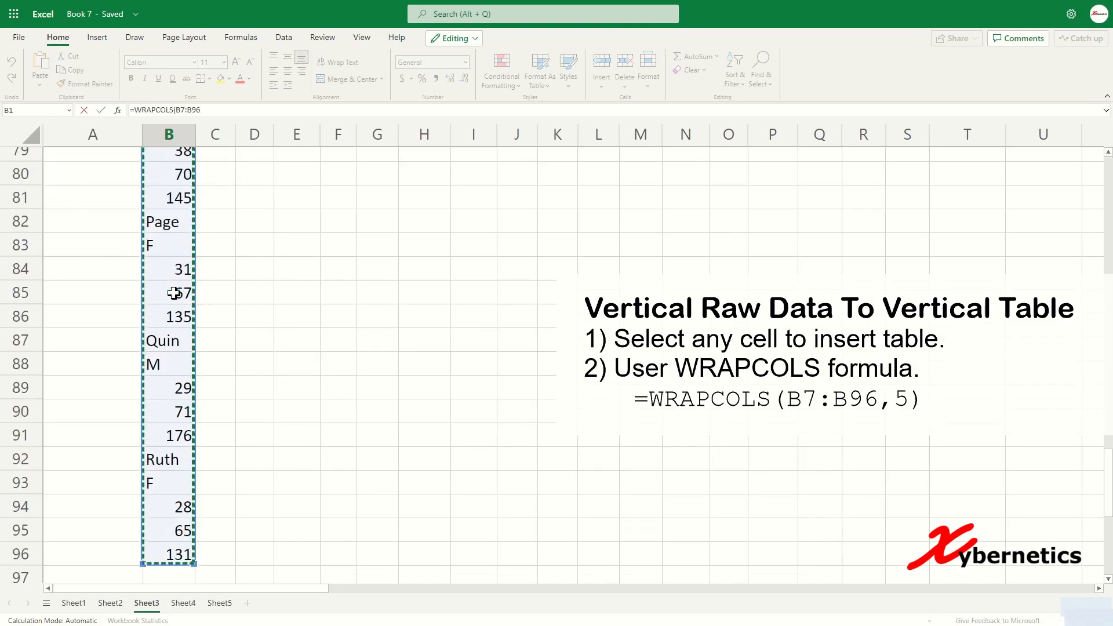
pyautogui.scroll(19, 245, 293)
pyautogui.scroll(7, 255, 240)
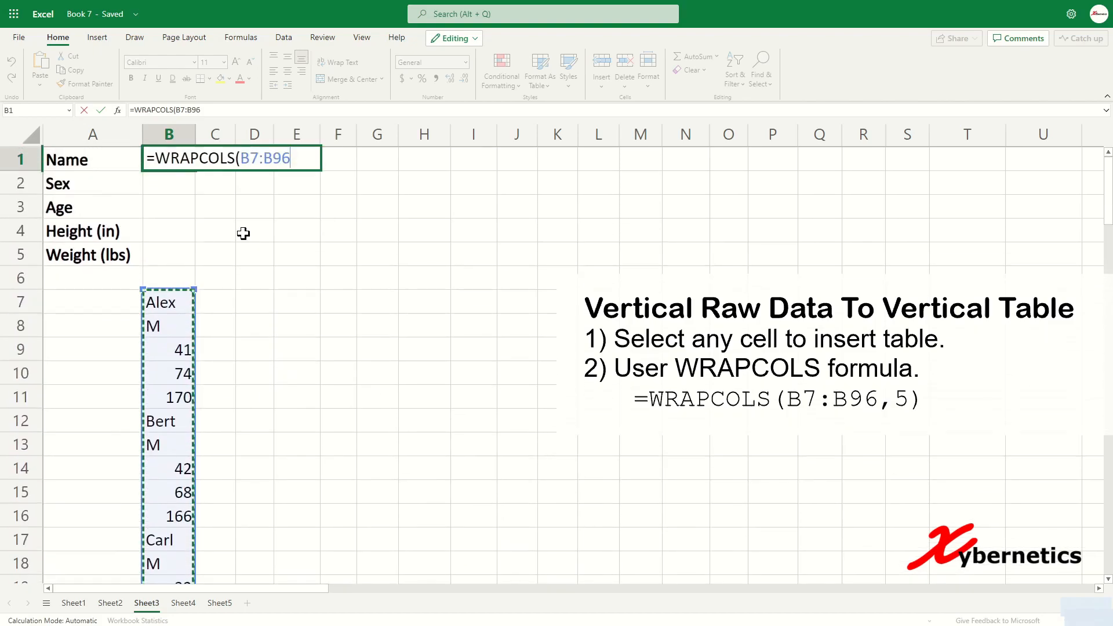
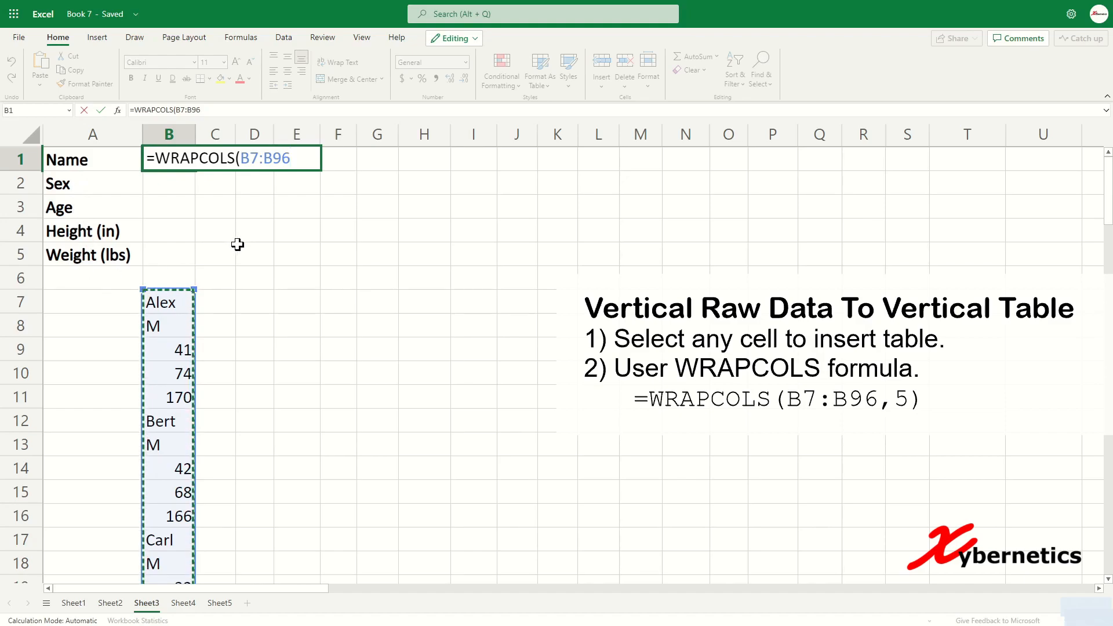
# Step: Complete =WRAPCOLS(B7:B96,5) in B1 so the list spills into a 5-row table across B1:S5
pyautogui.write(',5)')
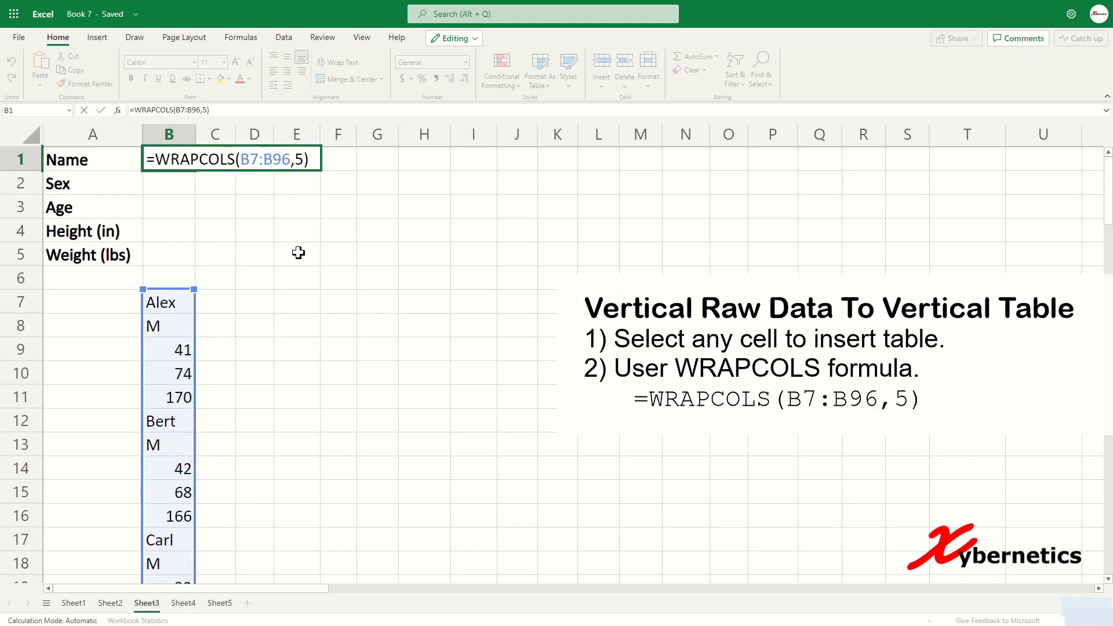
pyautogui.press('Return')
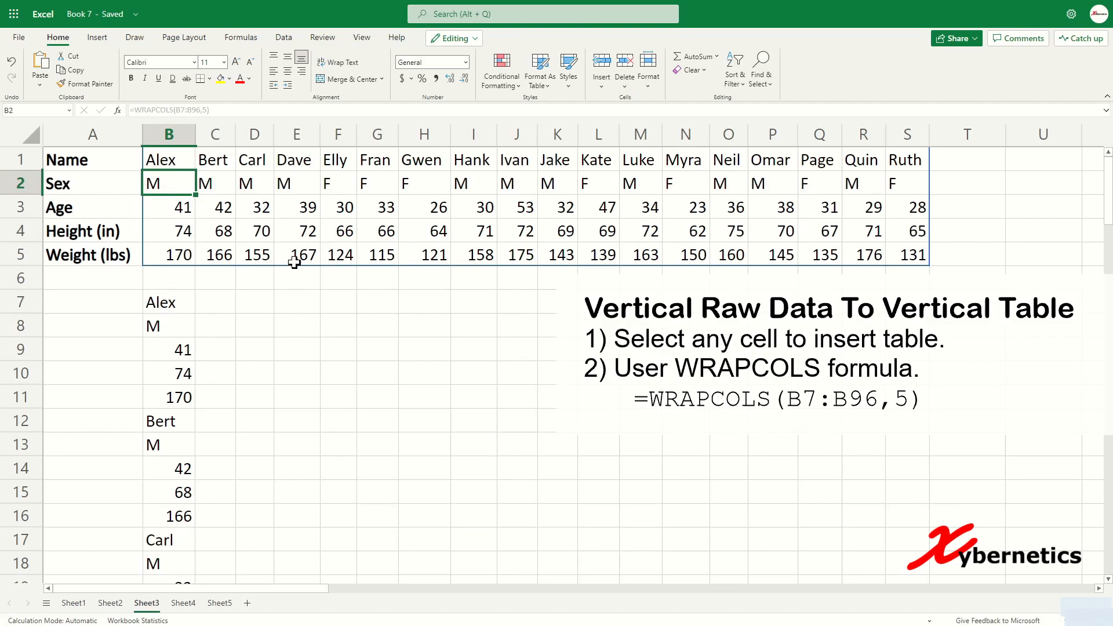
pyautogui.click(235, 397)
# Step: Compare Sheet4 with the wrapped table on Sheet3, ending on Sheet4
pyautogui.click(183, 603)
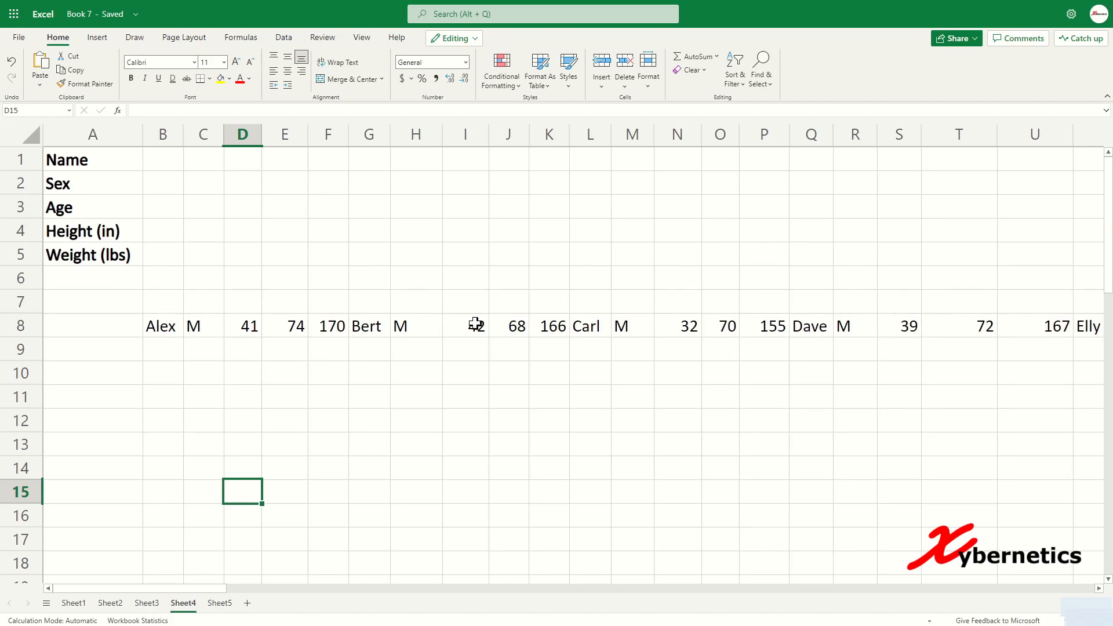
pyautogui.click(147, 603)
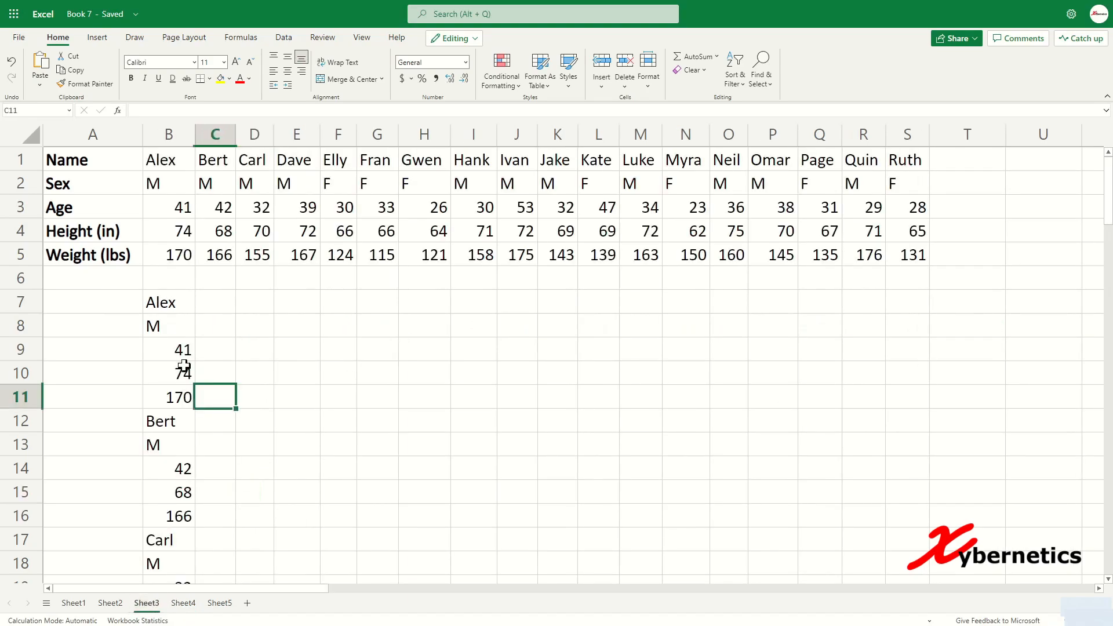
pyautogui.click(184, 603)
# Step: Enter =WRAPCOLS(B8:CM8,5) in Sheet4's B1 to wrap row 8 into five rows
pyautogui.click(168, 158)
pyautogui.write('=WRAP')
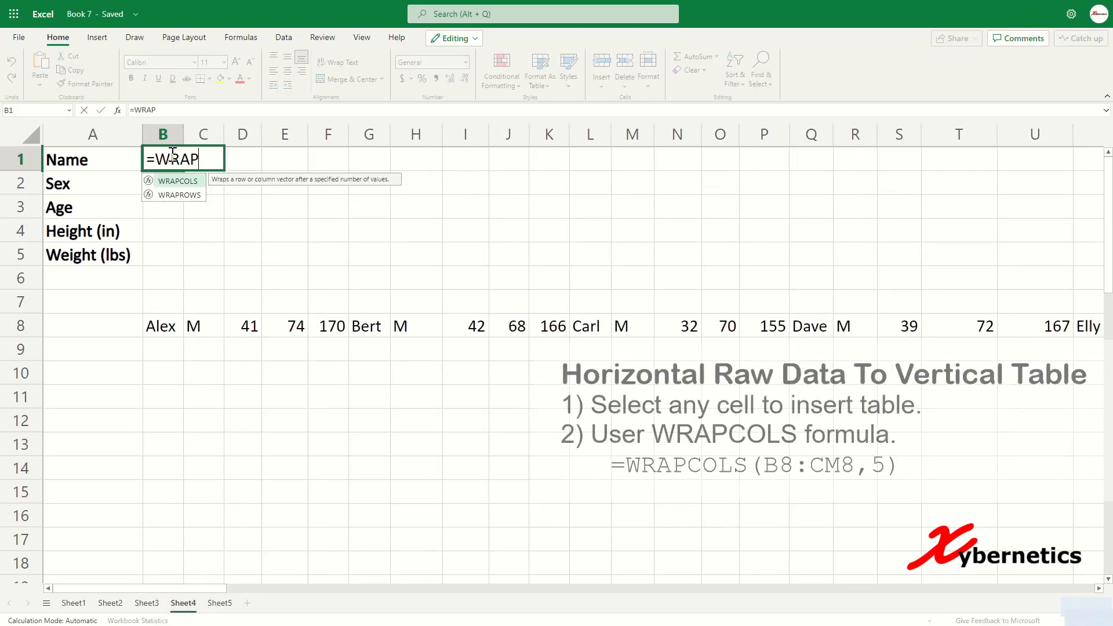
pyautogui.write('COLS(')
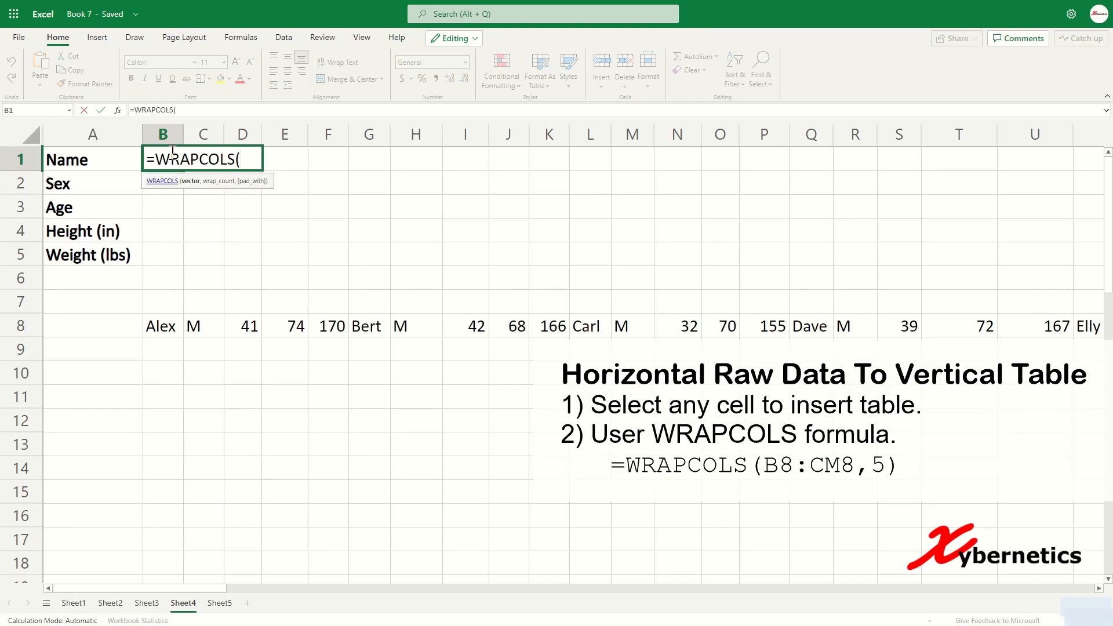
pyautogui.click(180, 318)
pyautogui.hotkey('ctrl', 'shift', 'Right')
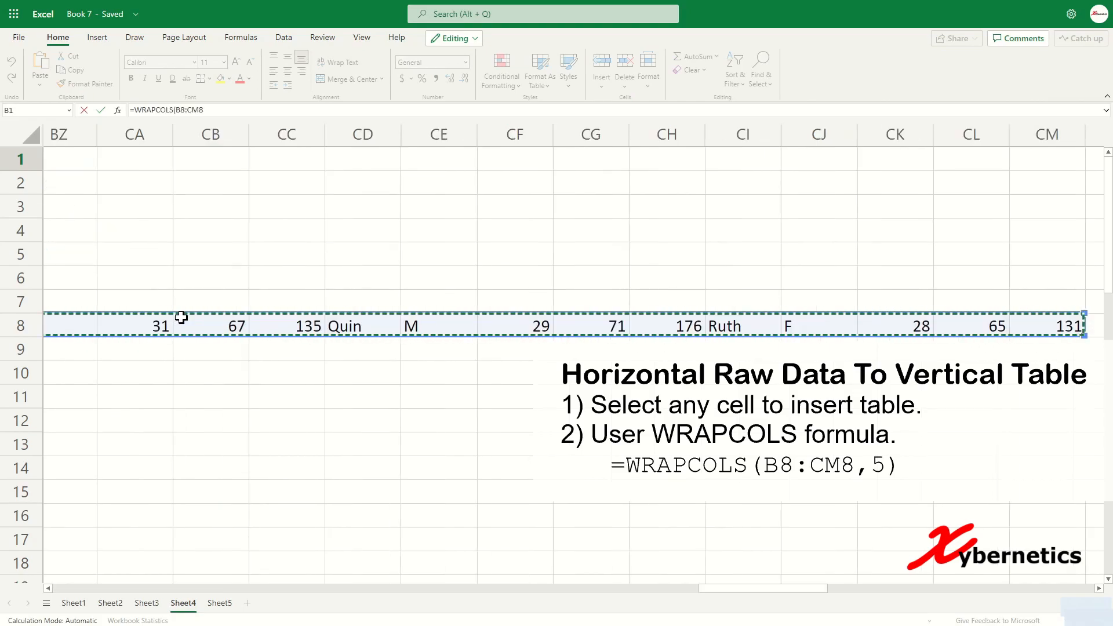
pyautogui.click(230, 111)
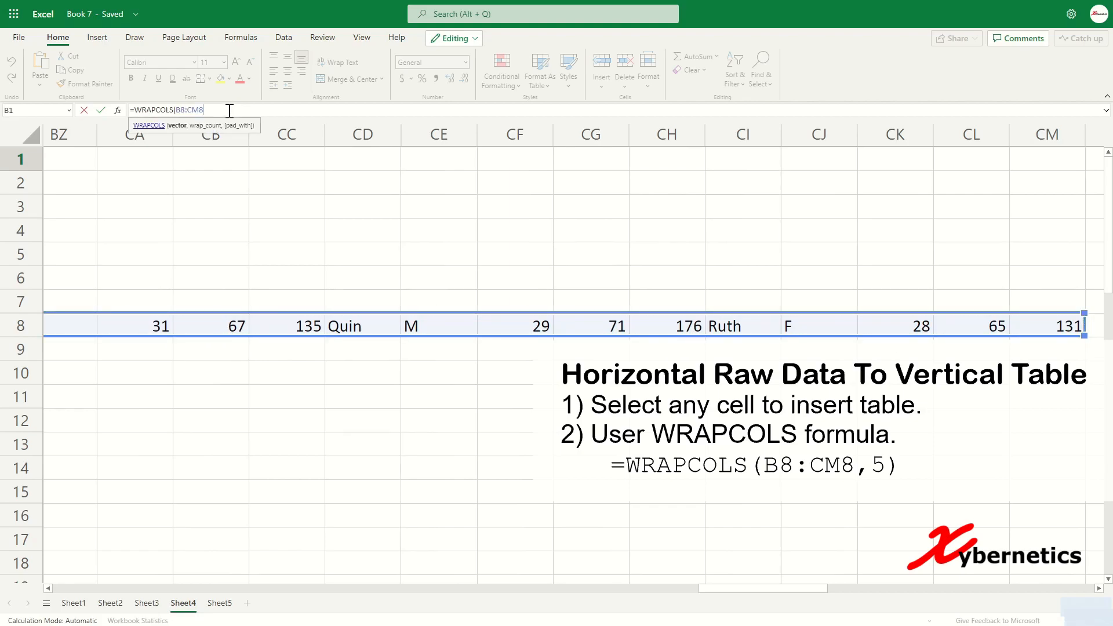
pyautogui.write(',5)')
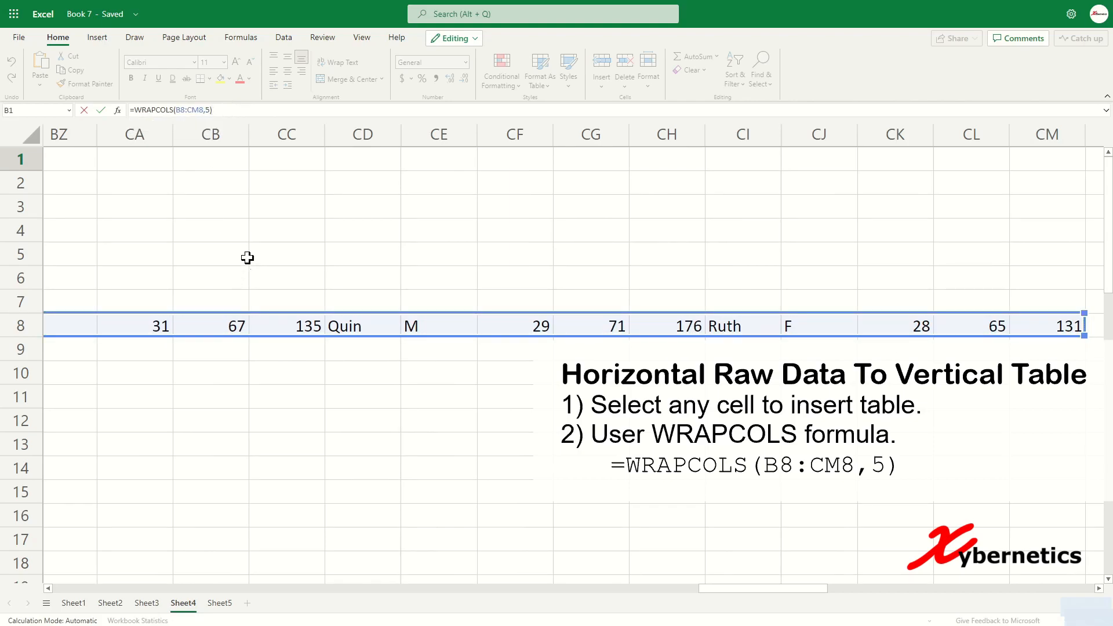
pyautogui.press('Return')
# Step: Return to the top of Sheet4 and move on to Sheet5's month list
pyautogui.click(312, 316)
pyautogui.hotkey('ctrl', 'Home')
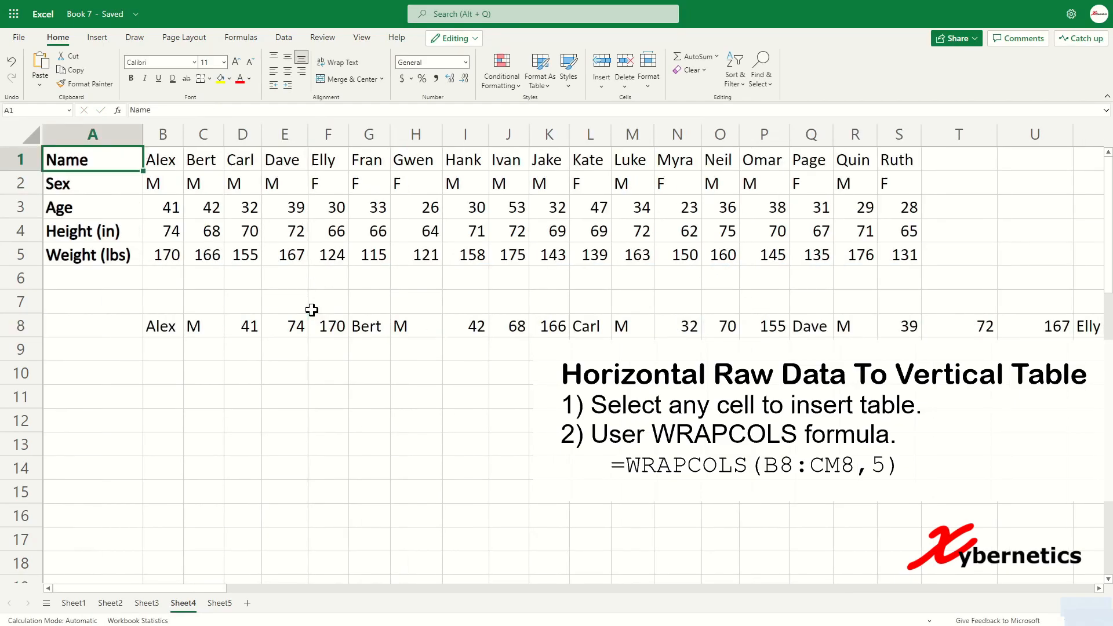
pyautogui.click(220, 603)
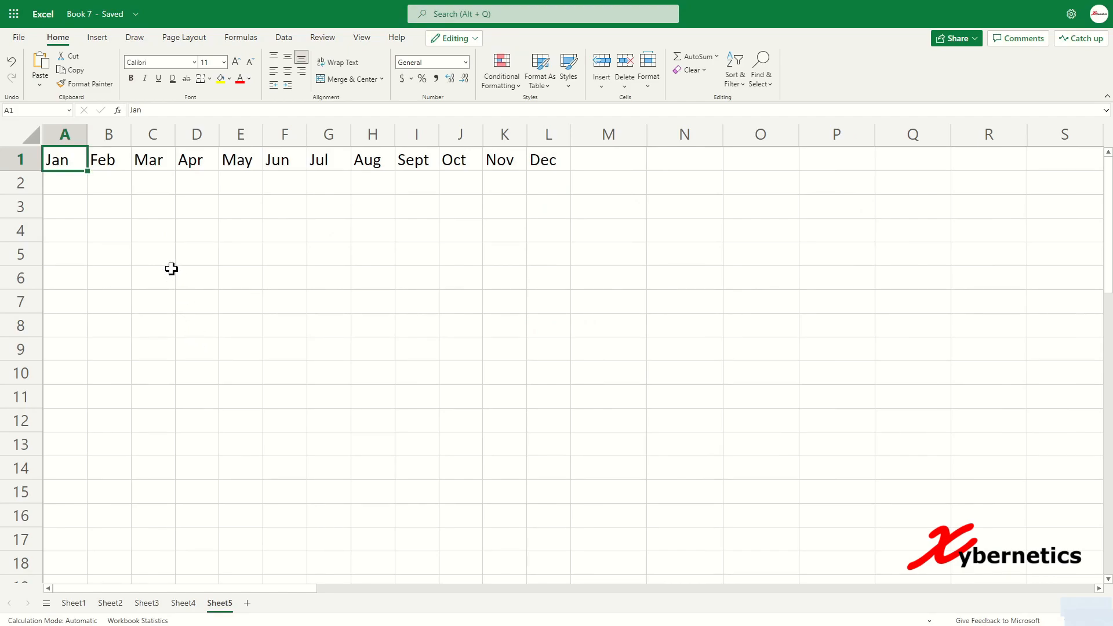
# Step: Enter =WRAPROWS(A1:L1,5) in B3 to arrange the Jan–Dec months in rows of five
pyautogui.click(192, 251)
pyautogui.click(113, 229)
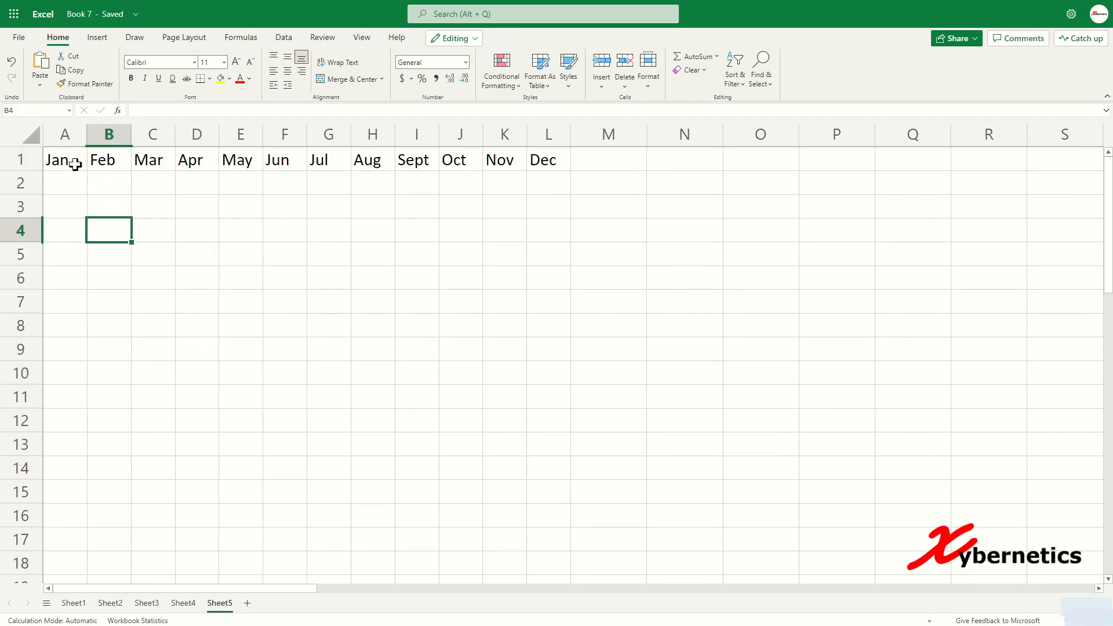
pyautogui.moveTo(62, 159); pyautogui.dragTo(539, 165)
pyautogui.click(227, 296)
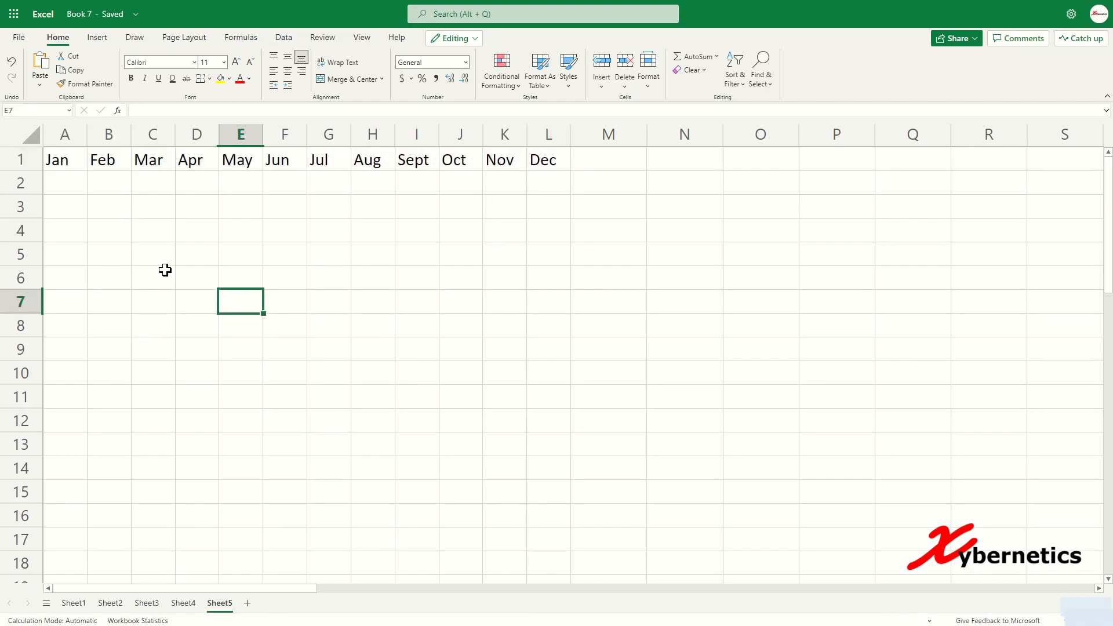
pyautogui.click(111, 212)
pyautogui.write('=')
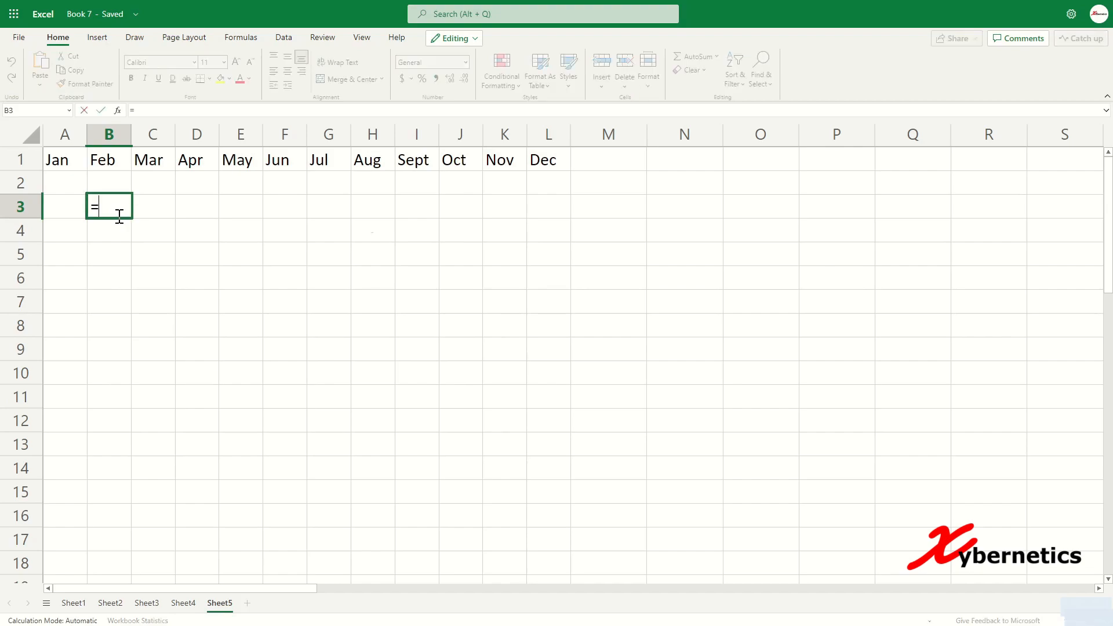
pyautogui.write('WRAPROWS')
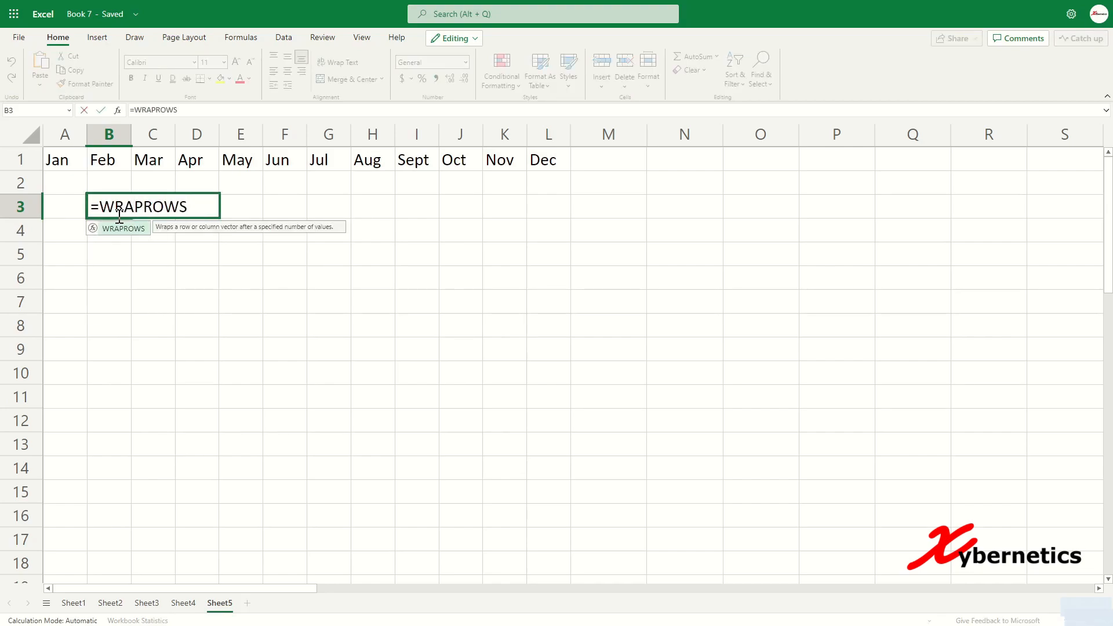
pyautogui.write('(')
pyautogui.moveTo(69, 161); pyautogui.dragTo(551, 152)
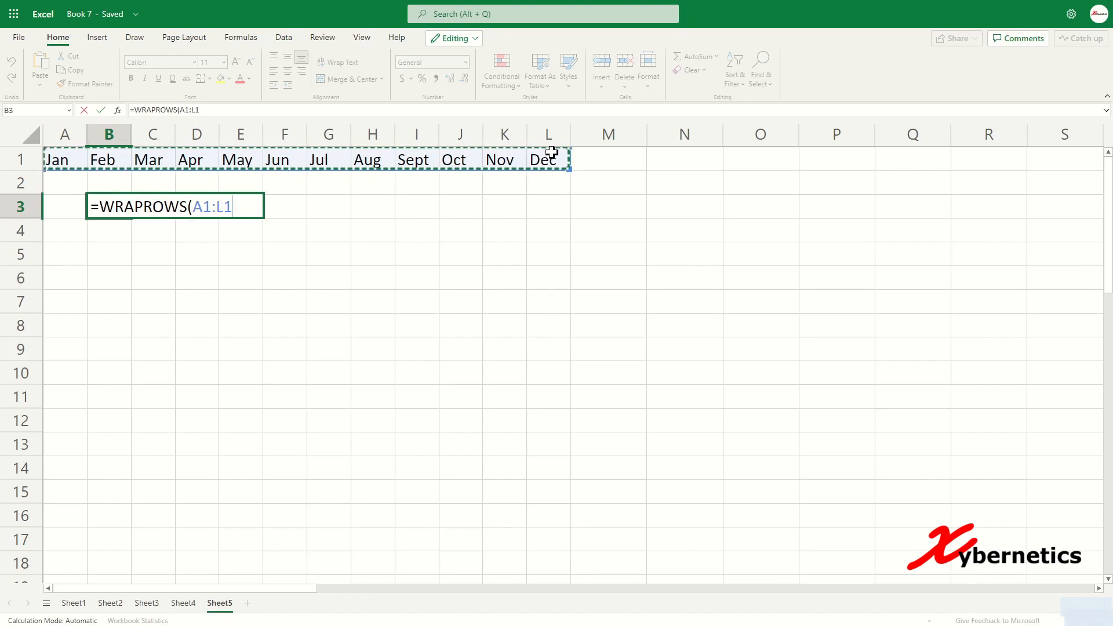
pyautogui.write(',5)')
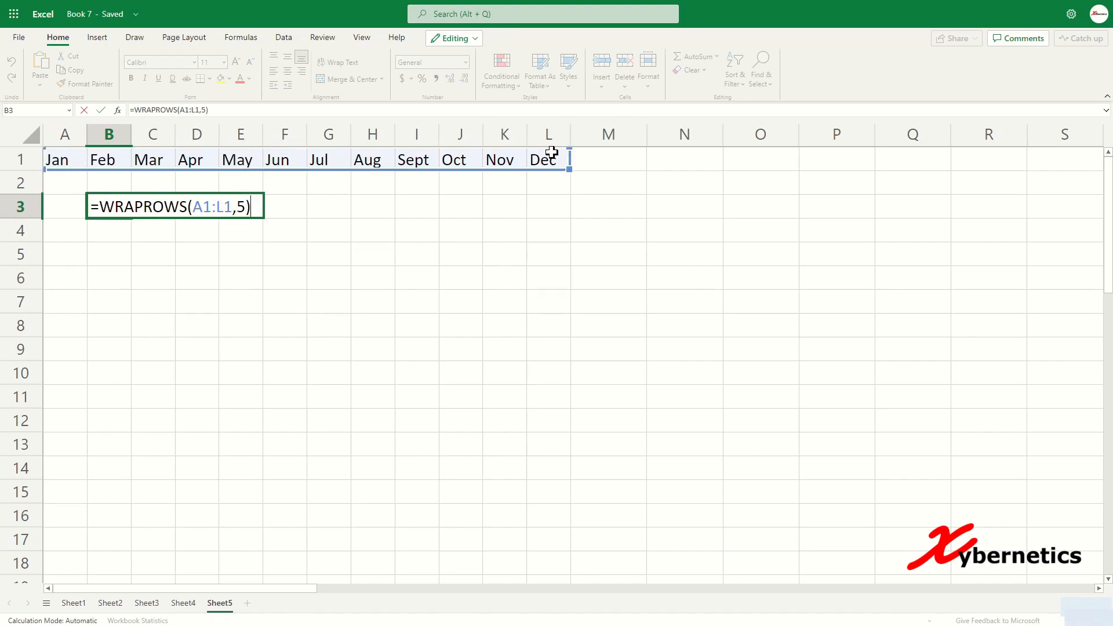
pyautogui.press('Return')
# Step: Inspect the #N/A cells D5:F5 in the month grid, then reopen B3's formula
pyautogui.moveTo(196, 256); pyautogui.dragTo(284, 256)
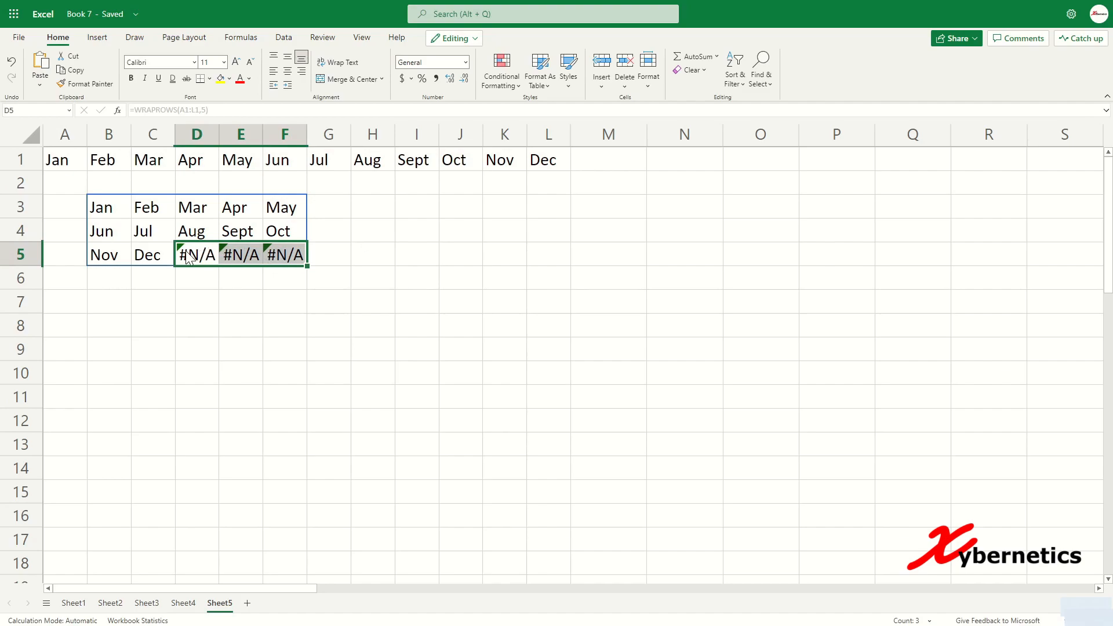
pyautogui.click(137, 209)
pyautogui.click(109, 210)
pyautogui.click(154, 210)
pyautogui.click(197, 204)
pyautogui.press('Right')
pyautogui.press('Right')
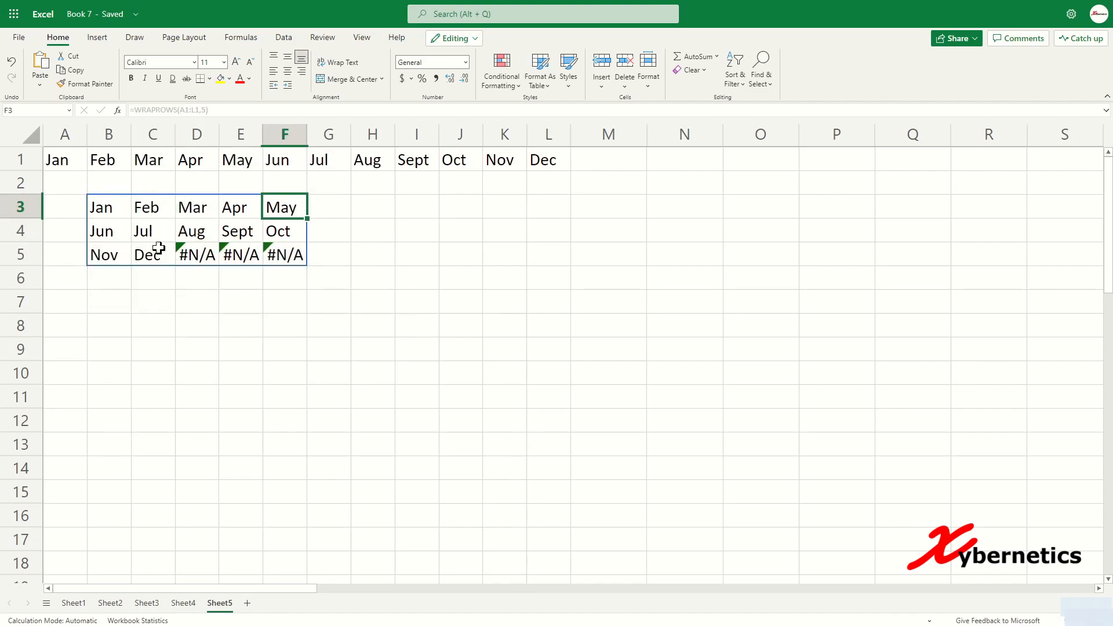
pyautogui.moveTo(108, 210); pyautogui.dragTo(271, 250)
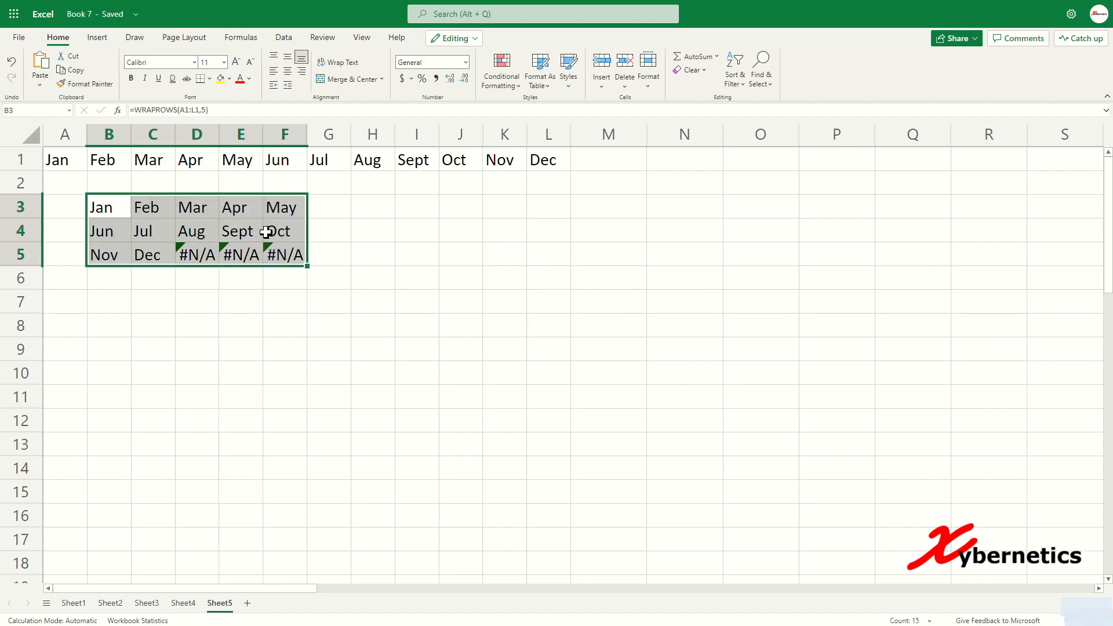
pyautogui.click(233, 280)
pyautogui.click(206, 253)
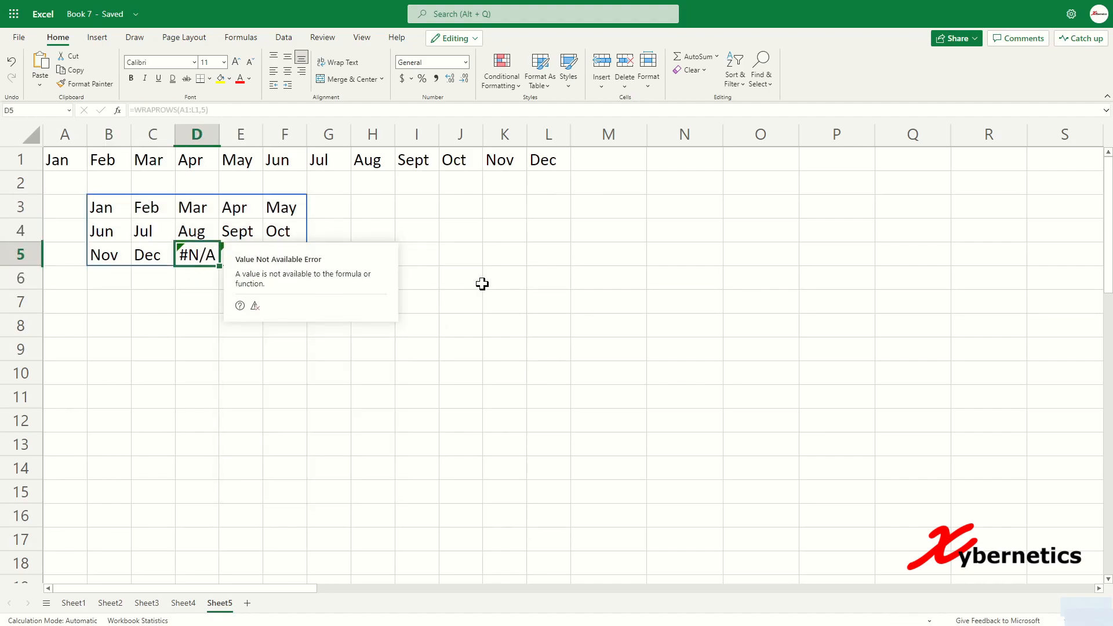
pyautogui.click(487, 250)
pyautogui.click(166, 301)
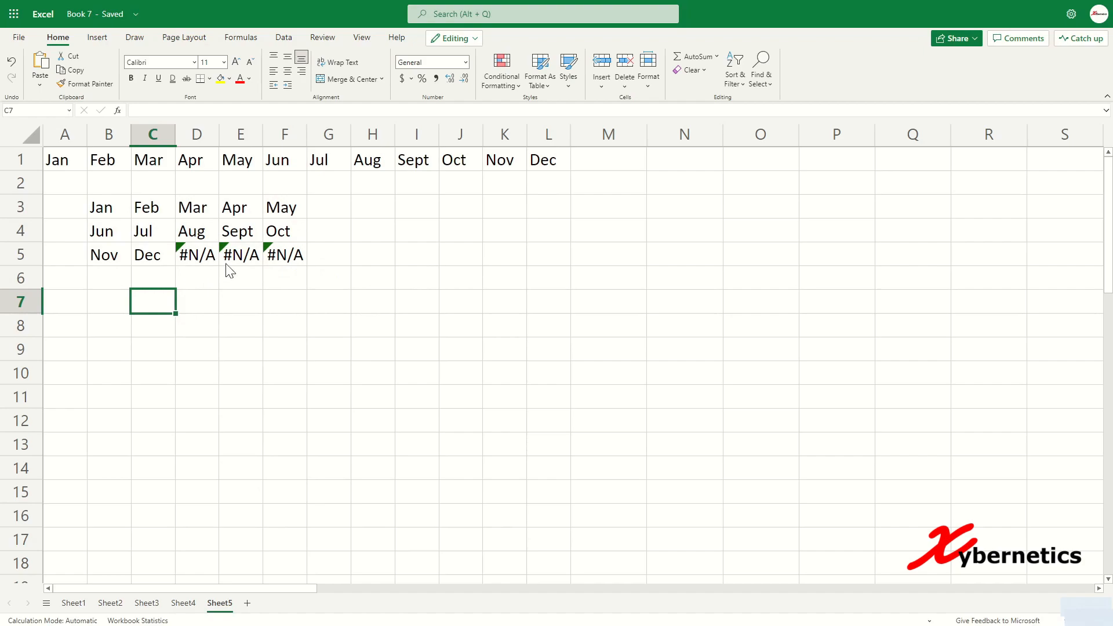
pyautogui.click(98, 207)
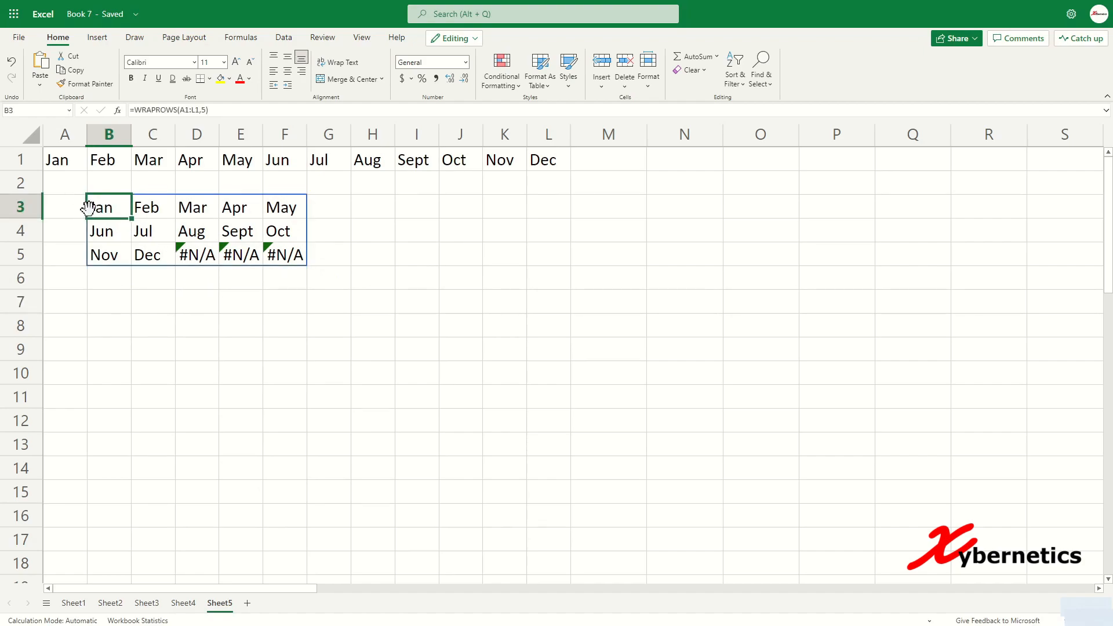
pyautogui.click(203, 110)
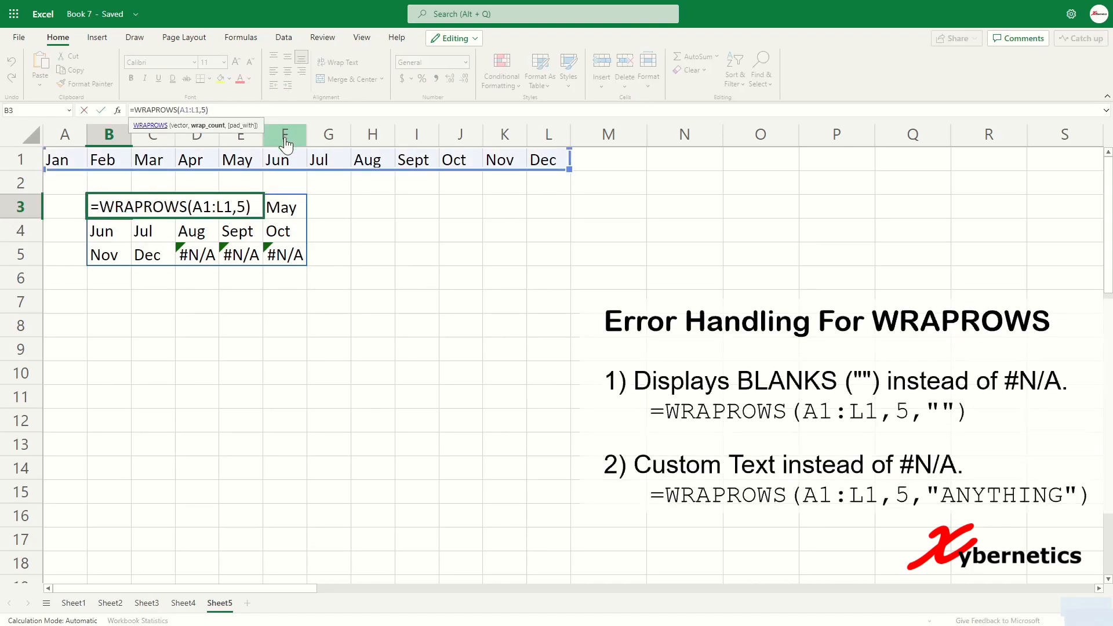
# Step: Add an empty-quotes padding argument to B3's formula: =WRAPROWS(A1:L1,5,"")
pyautogui.click(246, 206)
pyautogui.write(',')
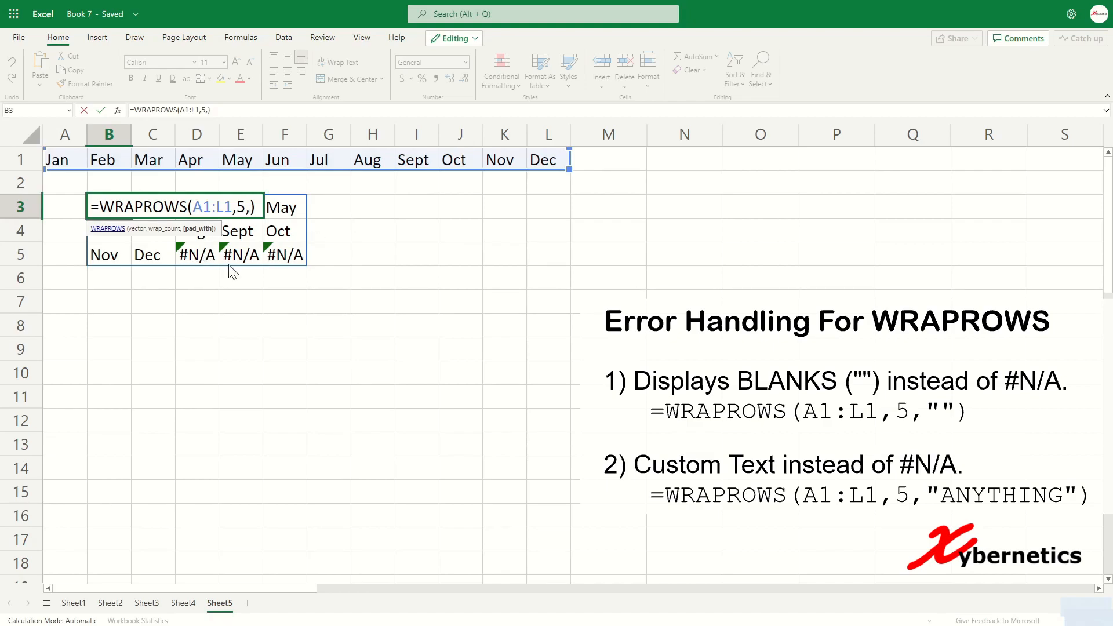
pyautogui.write('""')
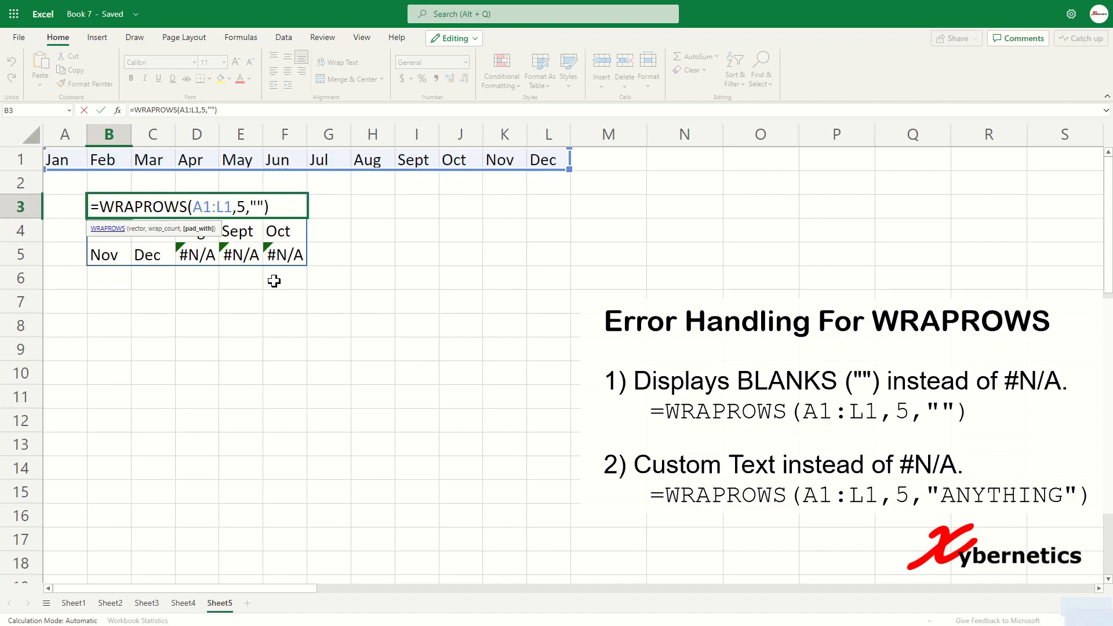
pyautogui.press('Return')
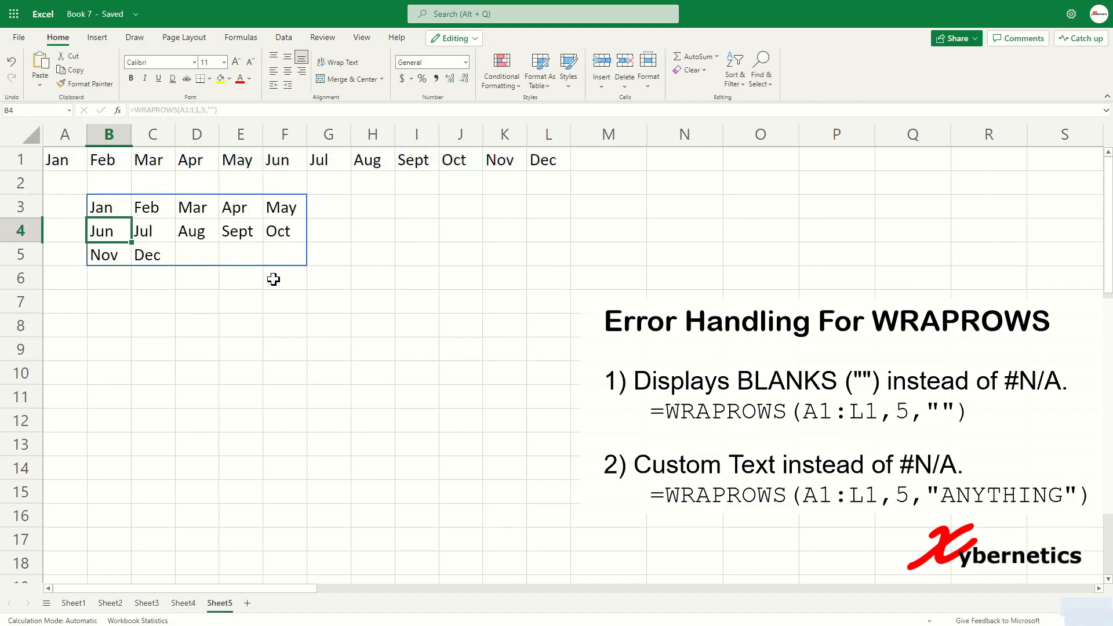
# Step: Put BLANK inside the quotes so D5:F5 read BLANK instead of #N/A
pyautogui.click(109, 216)
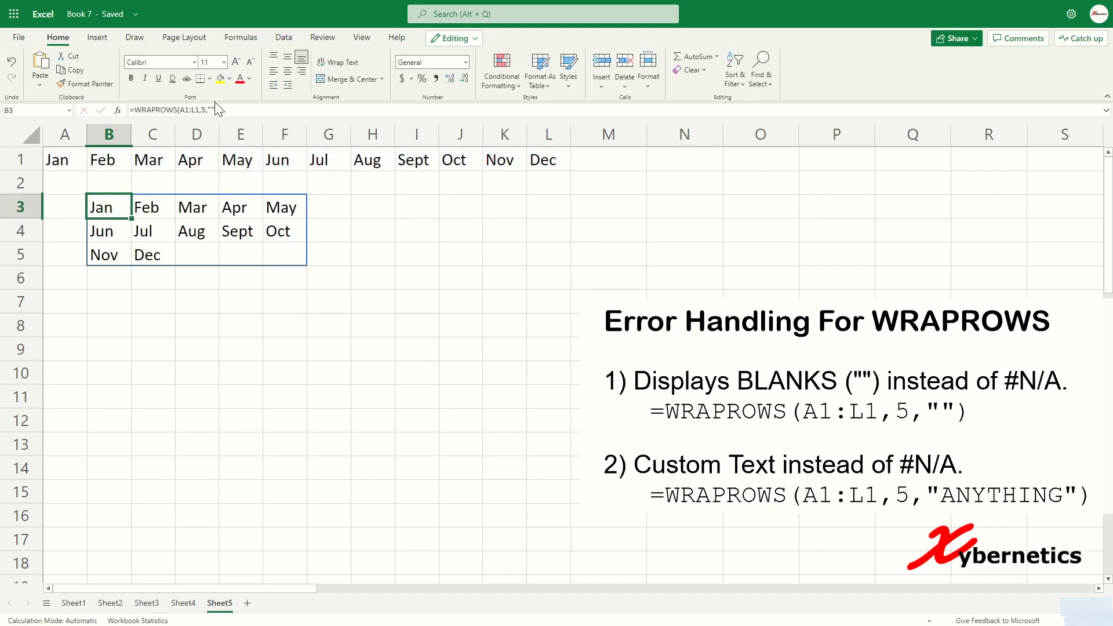
pyautogui.doubleClick(100, 210)
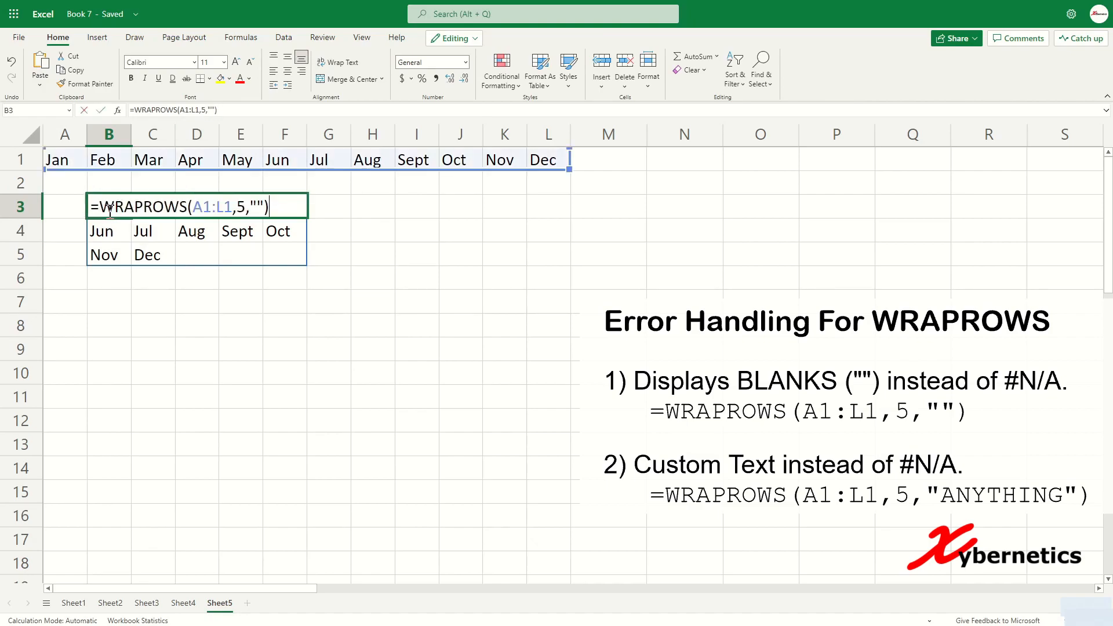
pyautogui.write('BLANK')
pyautogui.press('Return')
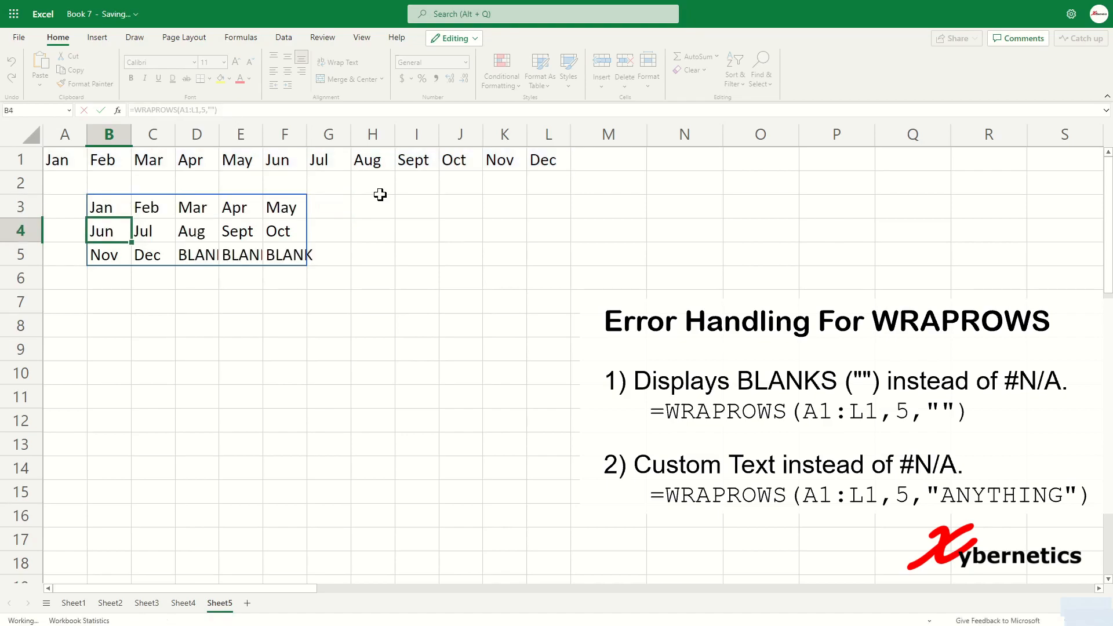
pyautogui.click(226, 315)
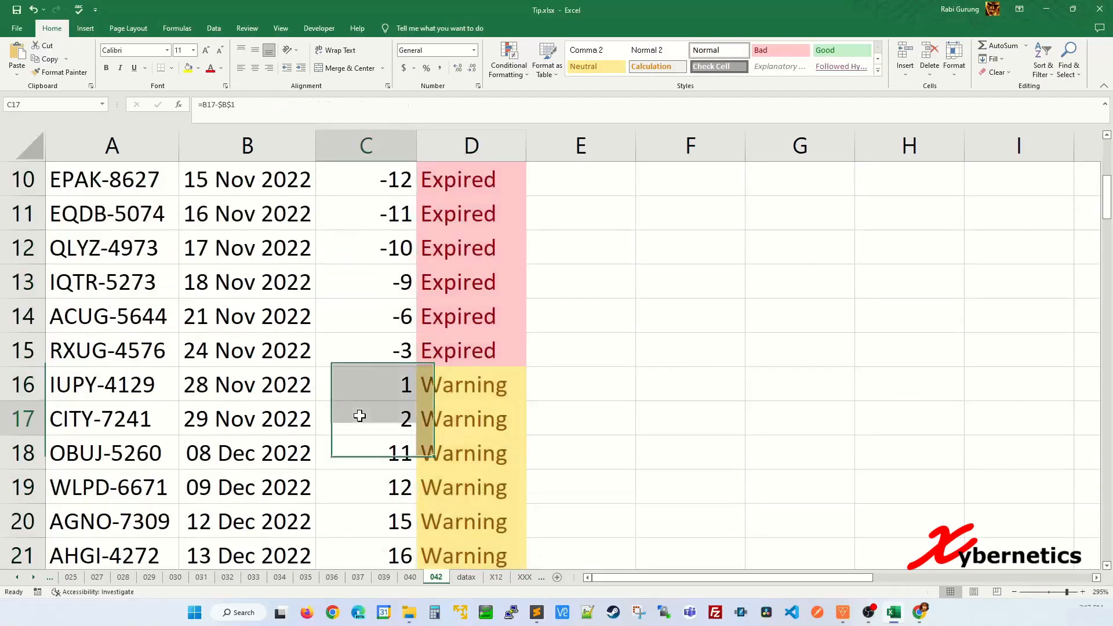
# Step: Enter =today() in B1 on the invoice sheet so it shows 27 Nov 2022
pyautogui.scroll(-15, 360, 415)
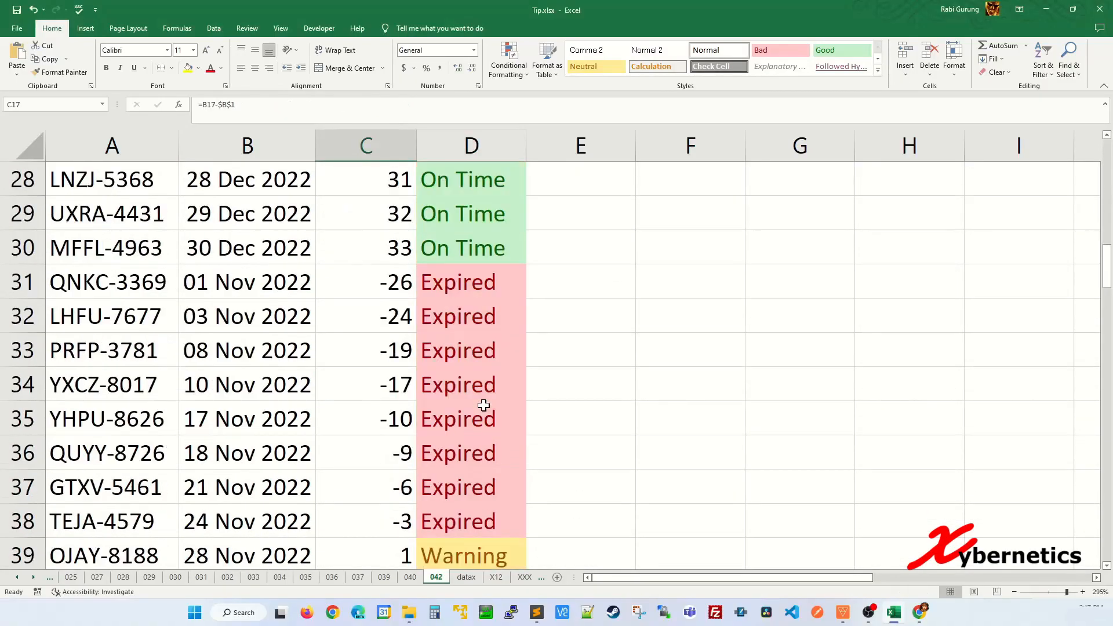
pyautogui.scroll(6, 510, 355)
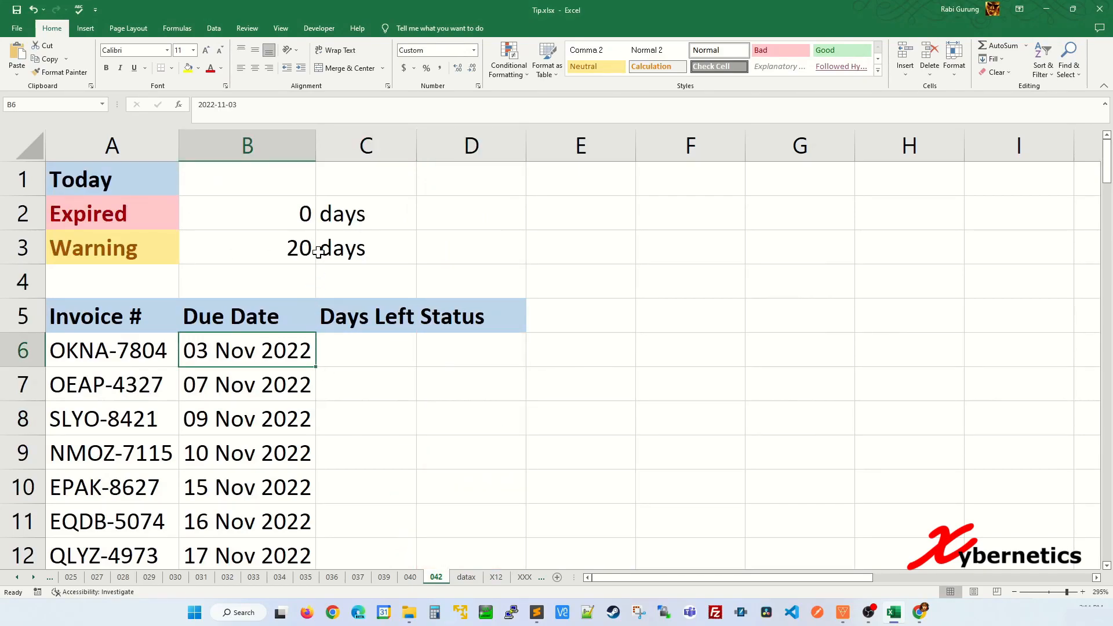
pyautogui.click(360, 350)
pyautogui.click(236, 181)
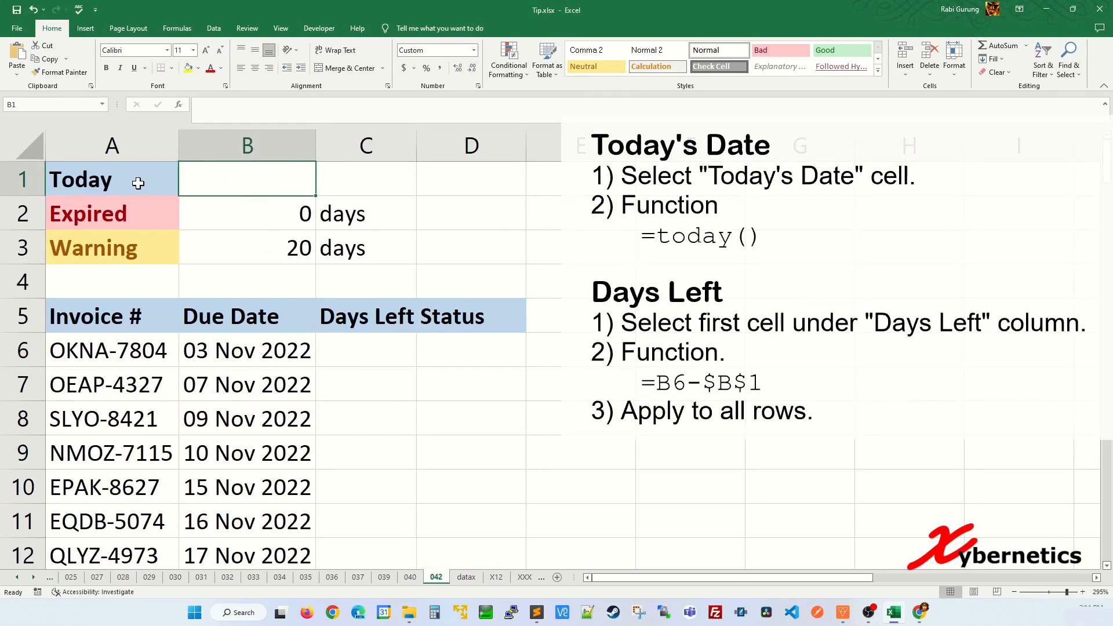
pyautogui.write('=today()')
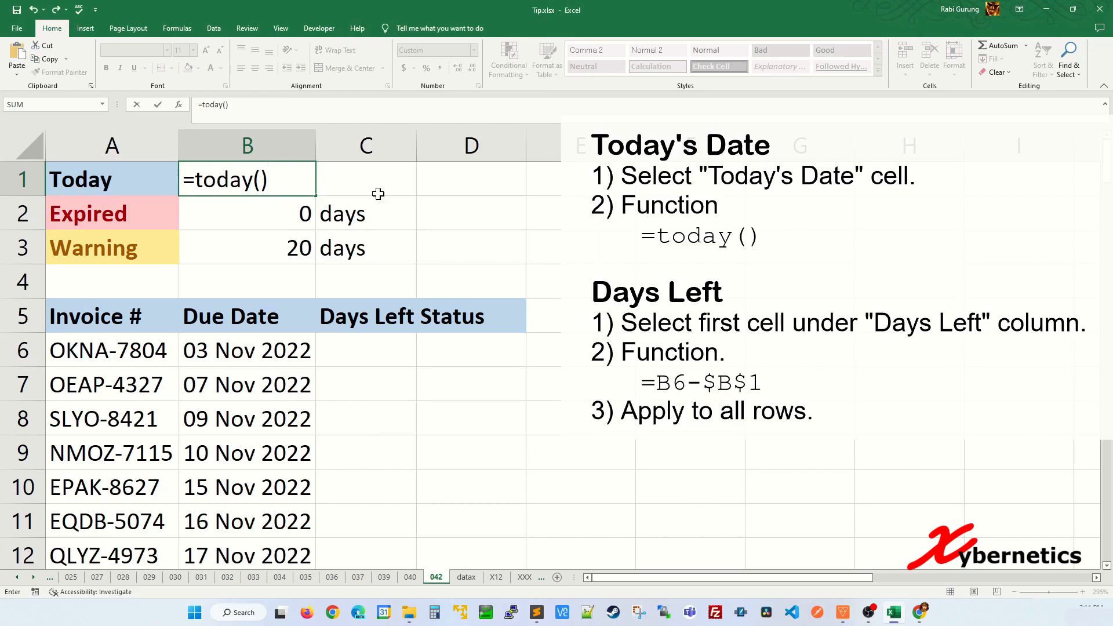
pyautogui.press('Return')
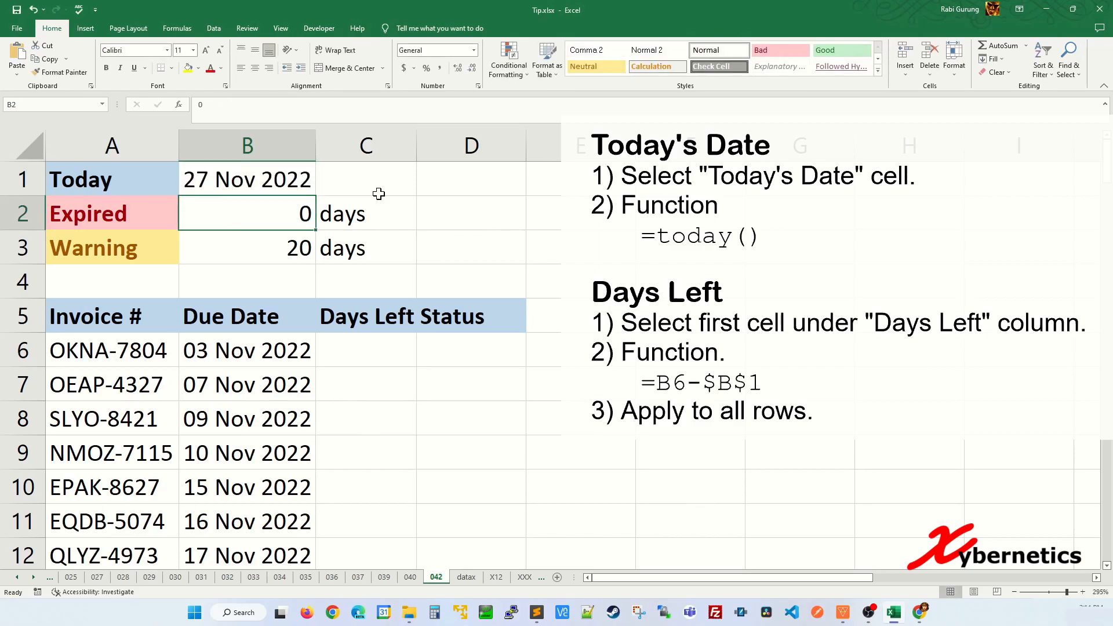
pyautogui.click(373, 347)
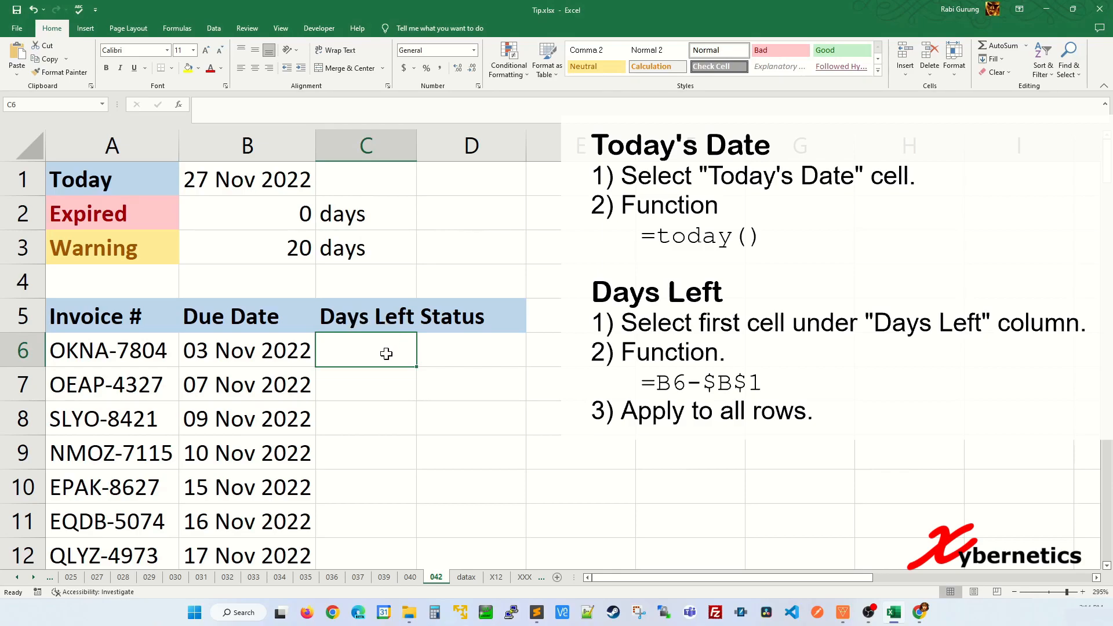
# Step: Enter =B6-$B$1 in C6 to compute the first invoice's days left
pyautogui.write('=')
pyautogui.press('Left')
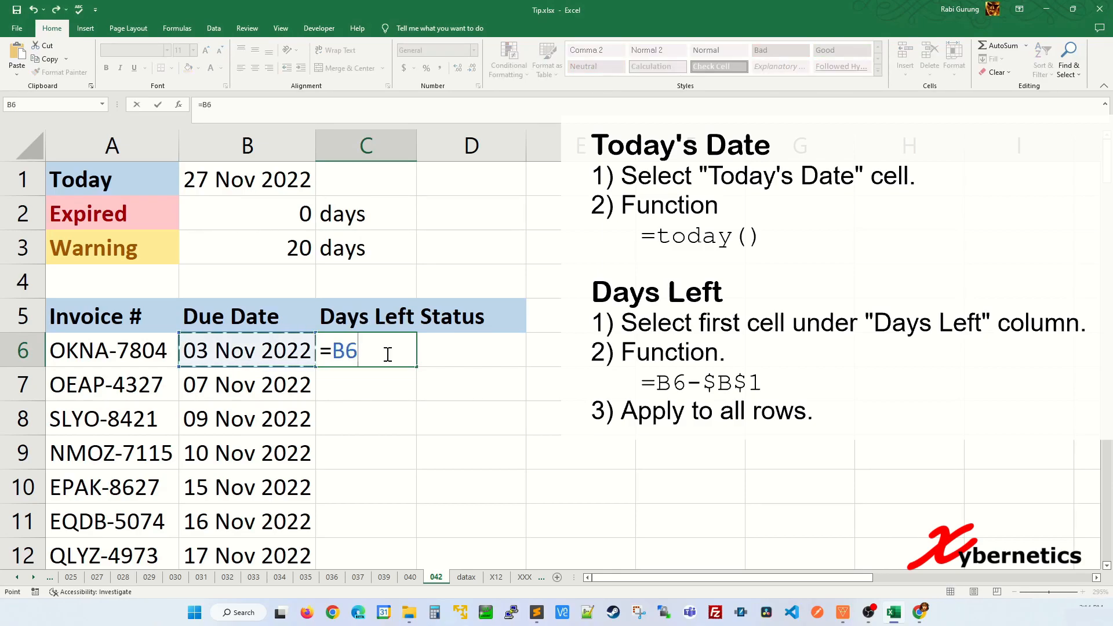
pyautogui.write('-')
pyautogui.click(290, 181)
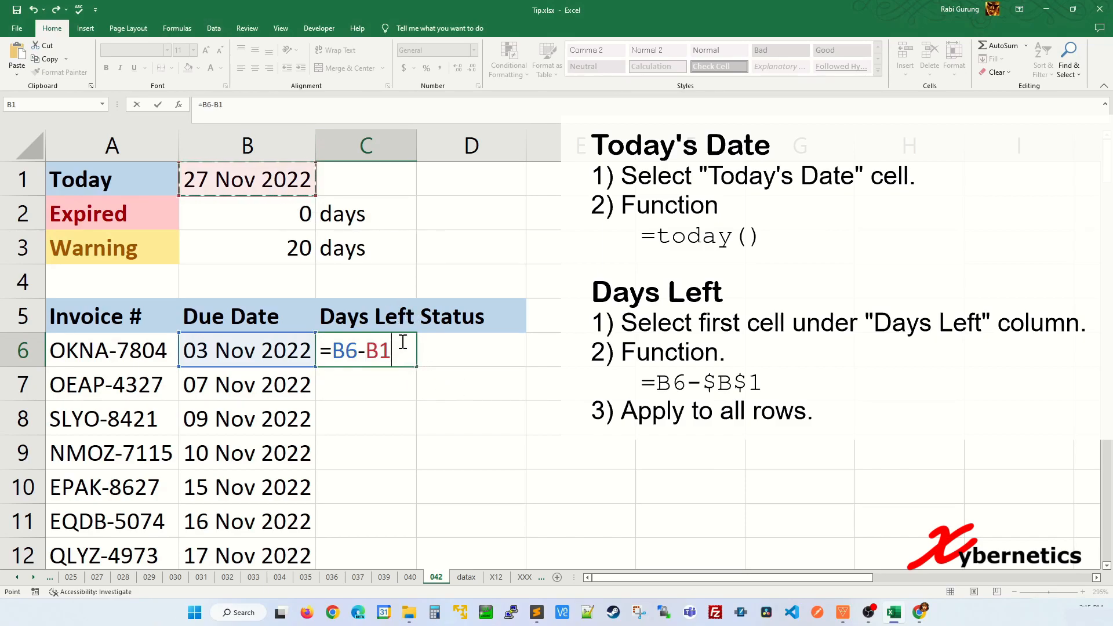
pyautogui.press('F4')
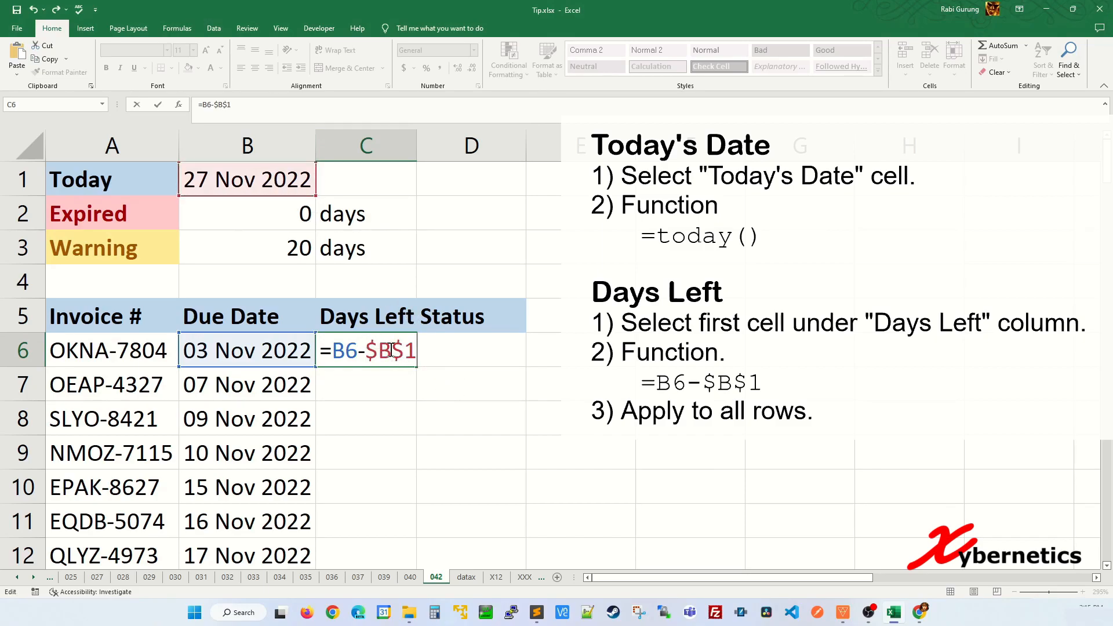
pyautogui.press('Return')
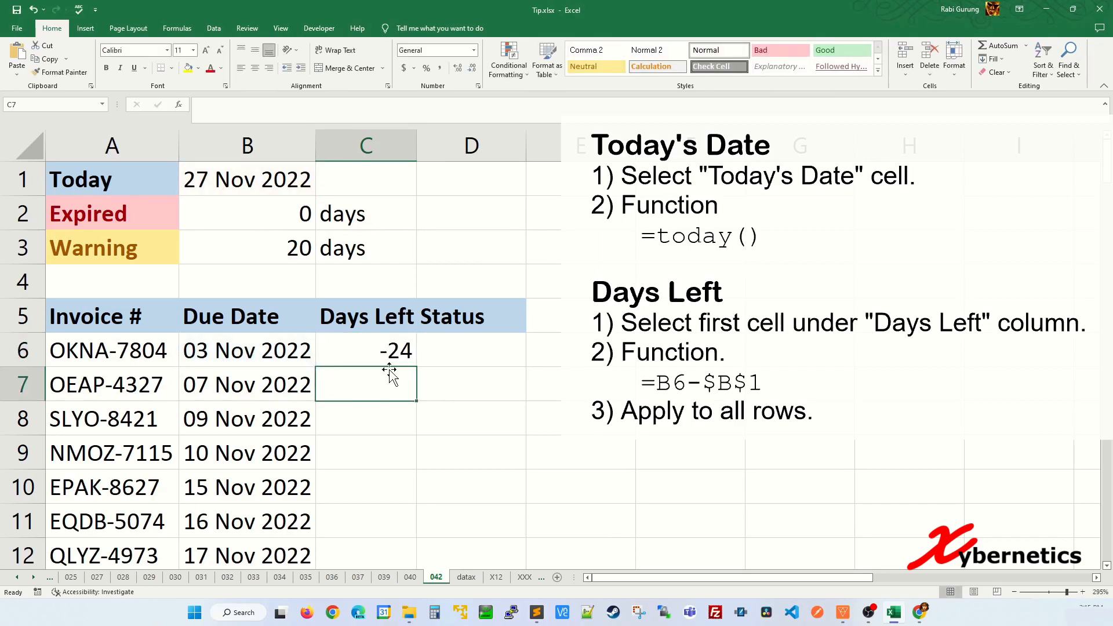
# Step: Fill the Days Left formula down to row 12, giving -24 to -10, and check C7
pyautogui.click(398, 353)
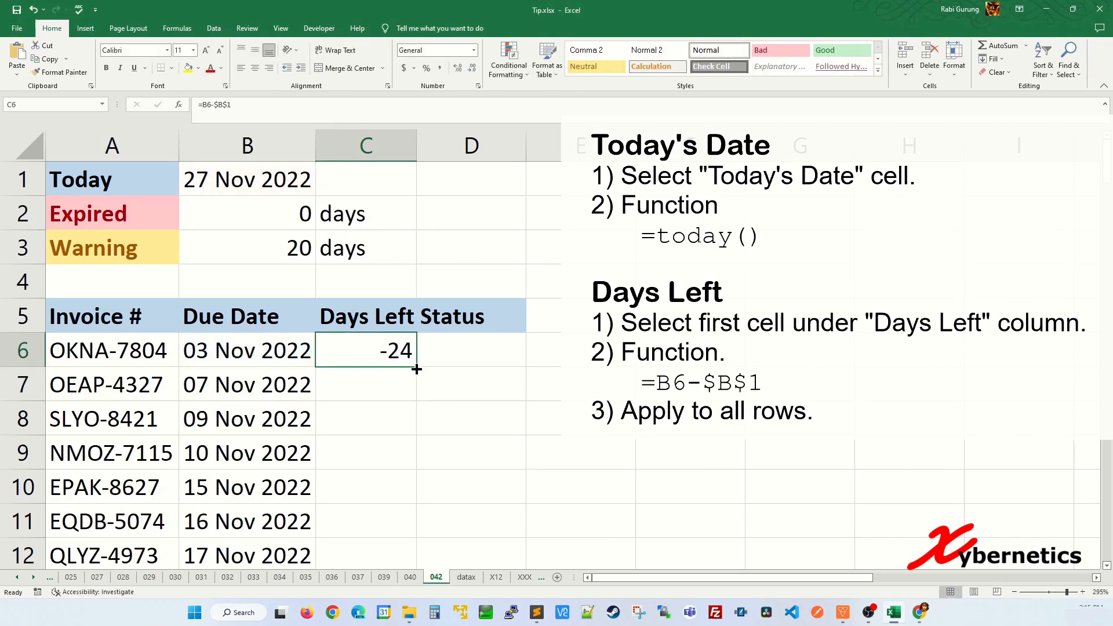
pyautogui.doubleClick(417, 369)
pyautogui.click(389, 396)
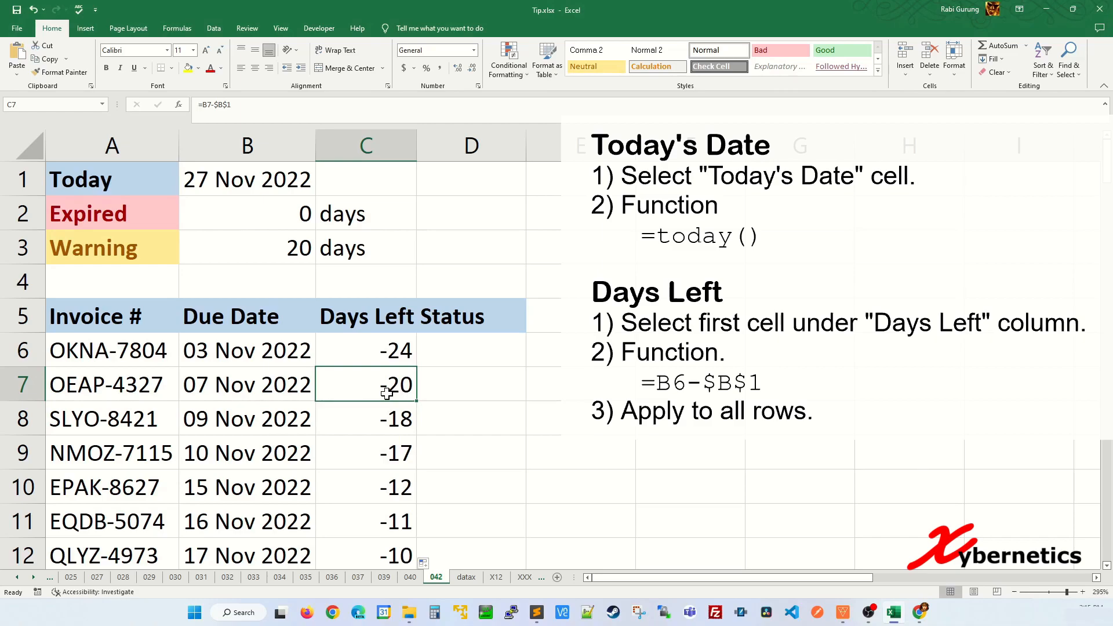
pyautogui.doubleClick(386, 393)
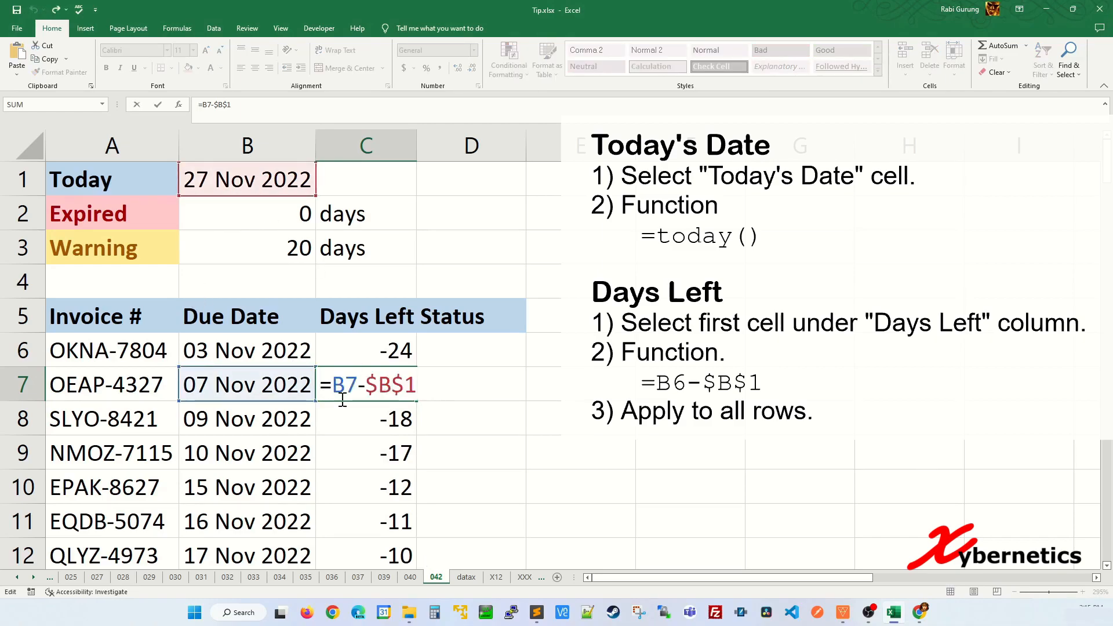
pyautogui.click(468, 413)
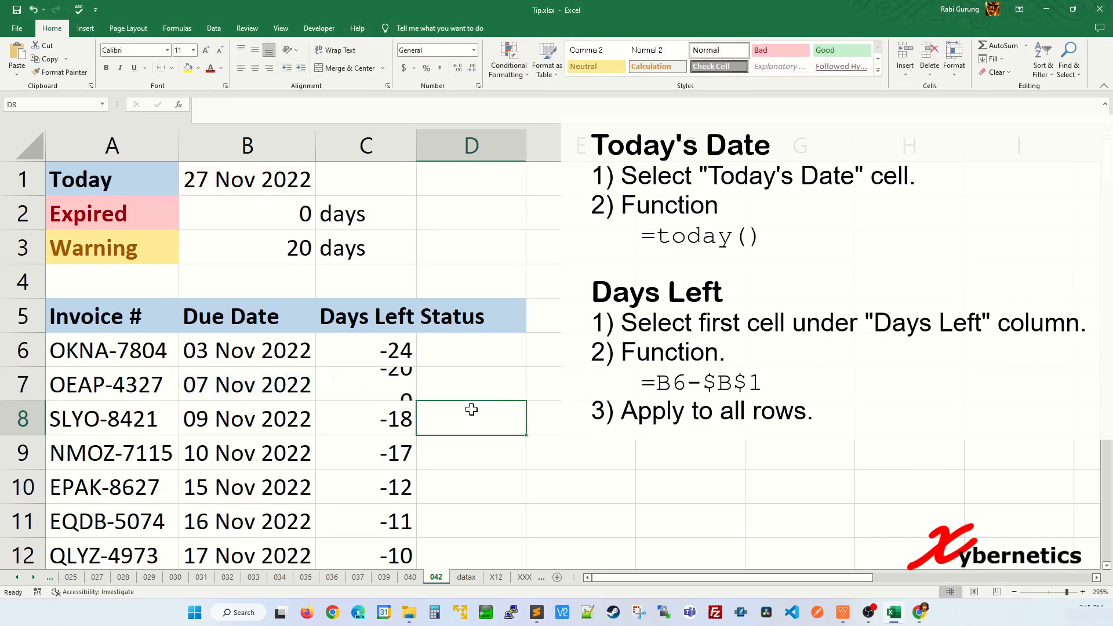
pyautogui.click(480, 346)
pyautogui.click(267, 188)
pyautogui.click(394, 355)
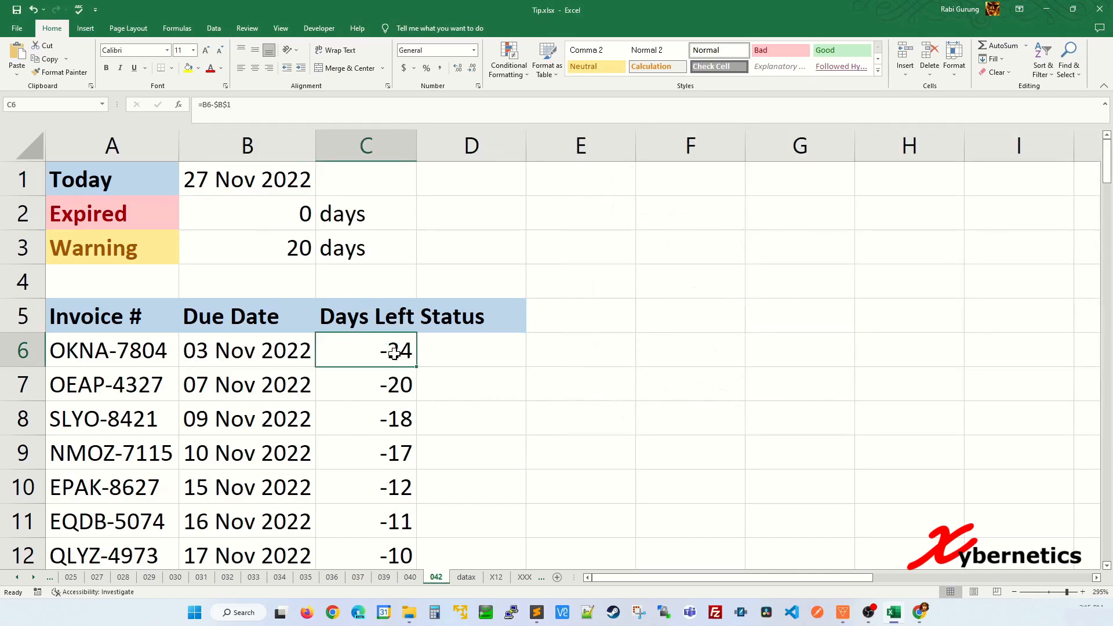
pyautogui.click(468, 349)
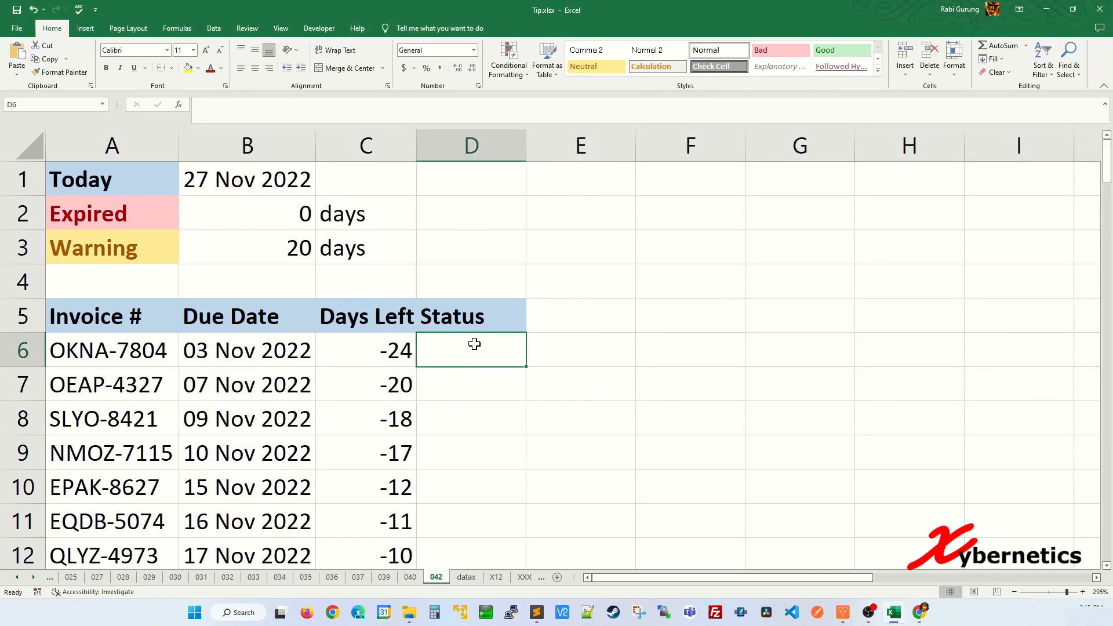
pyautogui.click(125, 237)
pyautogui.click(130, 221)
pyautogui.click(252, 221)
pyautogui.click(151, 249)
pyautogui.click(286, 252)
pyautogui.click(288, 216)
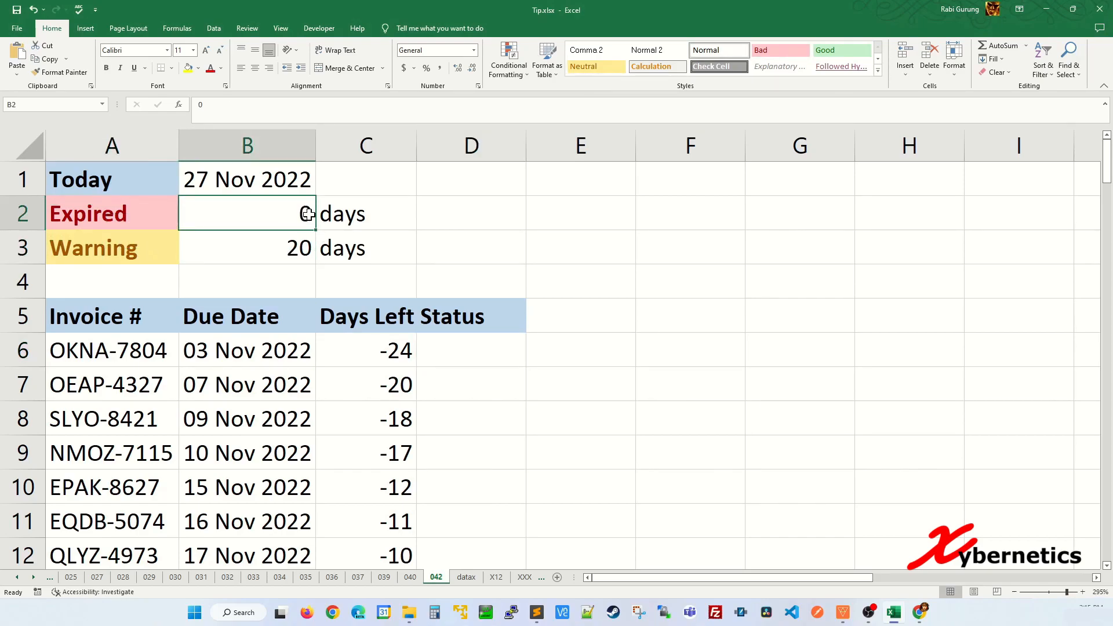
pyautogui.click(177, 248)
pyautogui.click(281, 246)
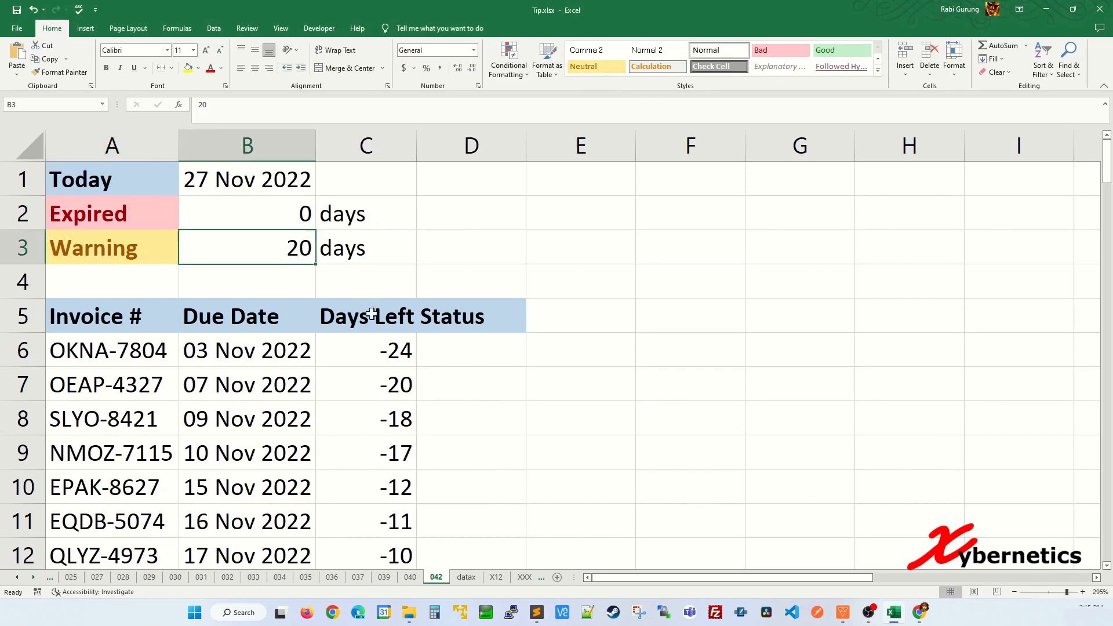
pyautogui.click(403, 351)
pyautogui.click(470, 356)
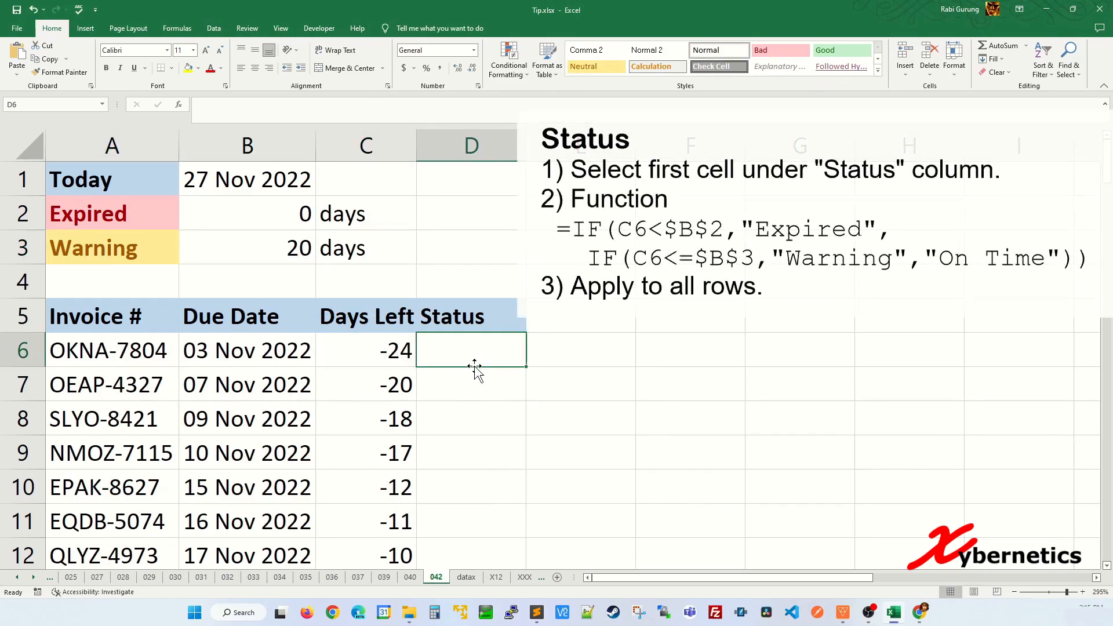
# Step: Start D6's Status formula with =IF(C6<=$B$2,"Expired"
pyautogui.write('=IF(')
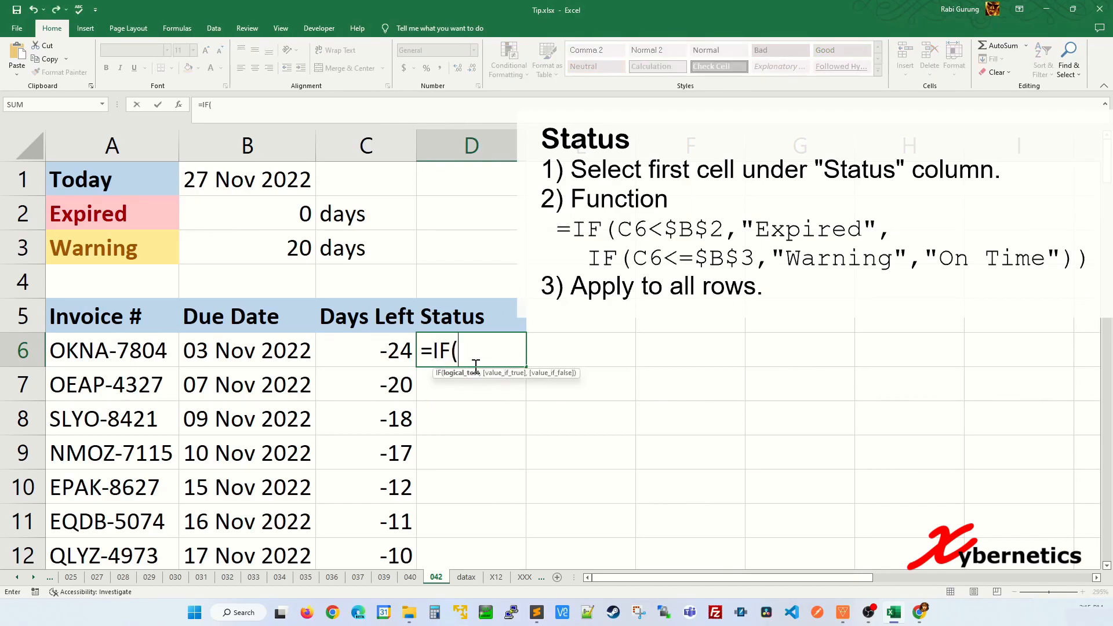
pyautogui.click(383, 353)
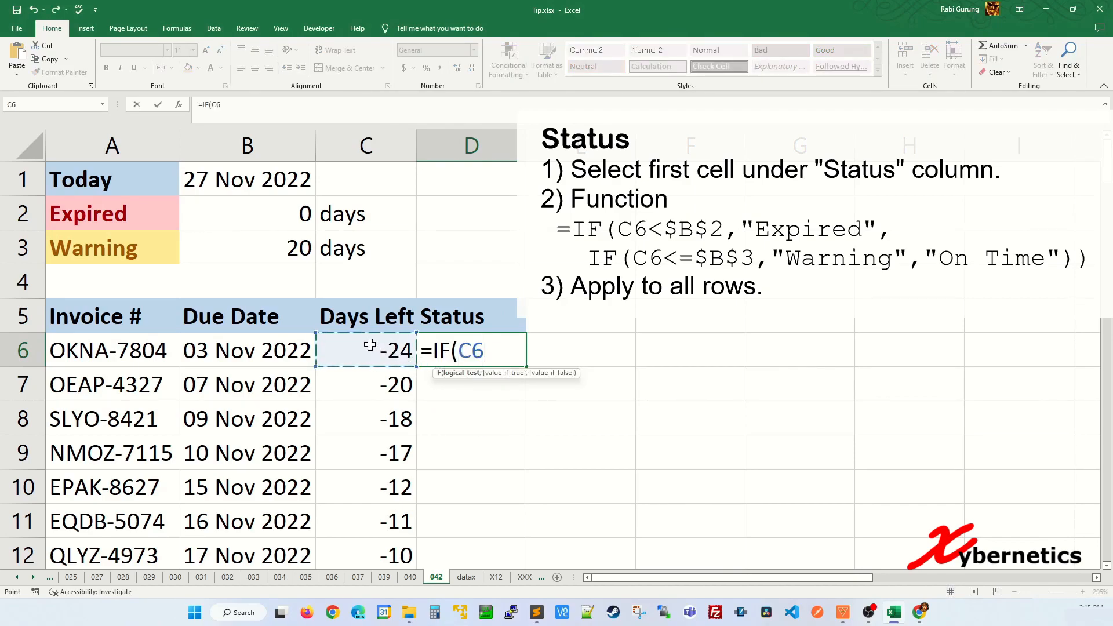
pyautogui.write('<')
pyautogui.click(287, 213)
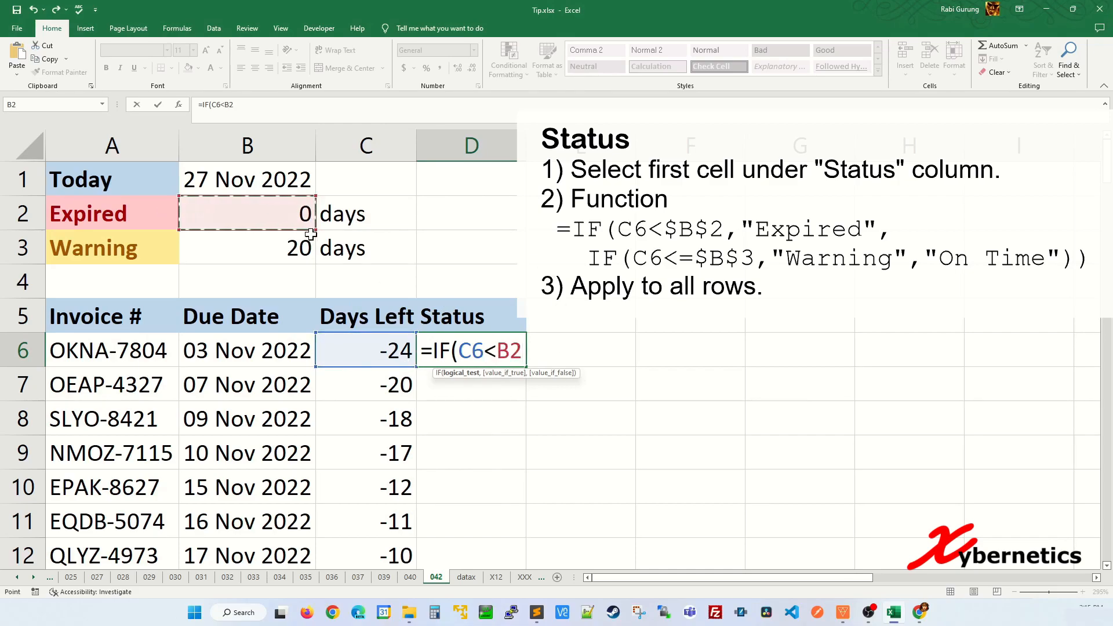
pyautogui.press('F4')
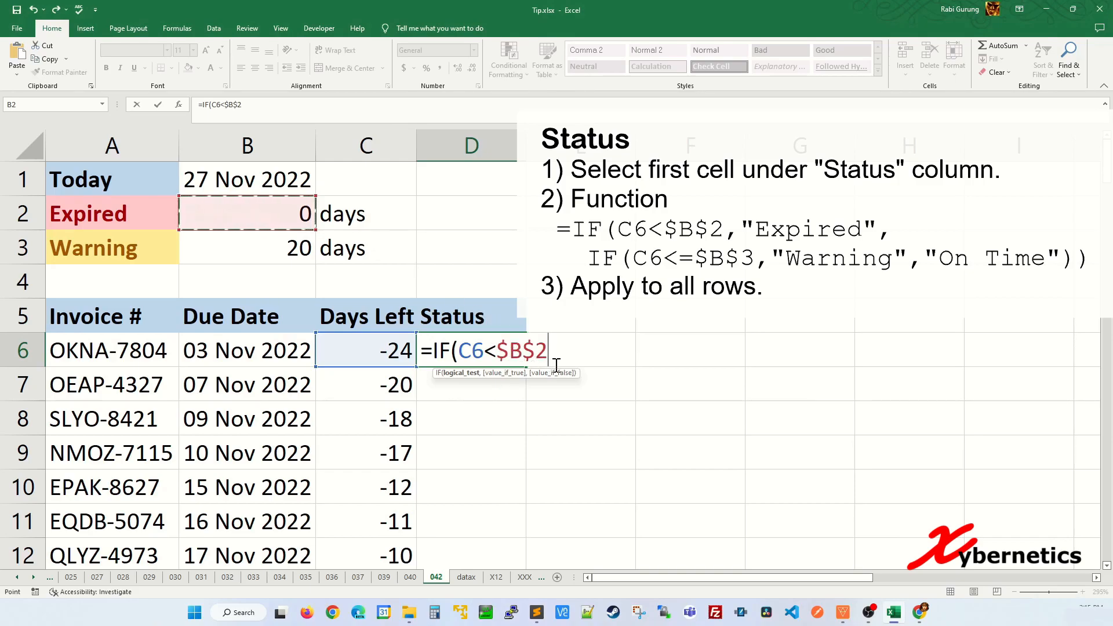
pyautogui.write(',"Expired')
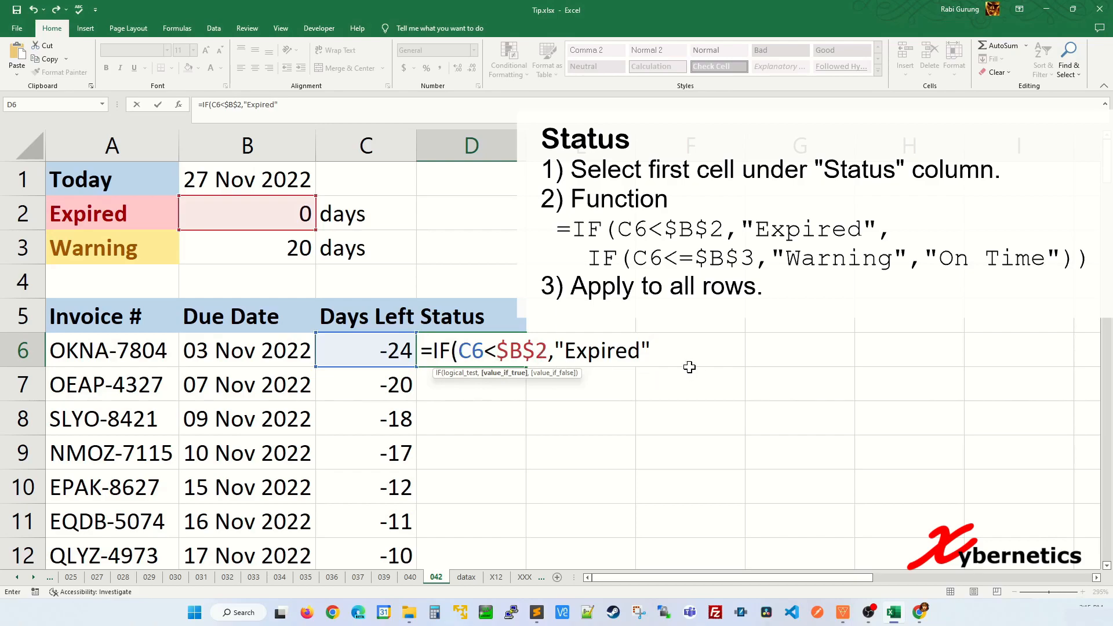
# Step: Nest IF(C6<=$B$3,"Warning","On Time") to complete and enter the Status formula
pyautogui.write(', IF(')
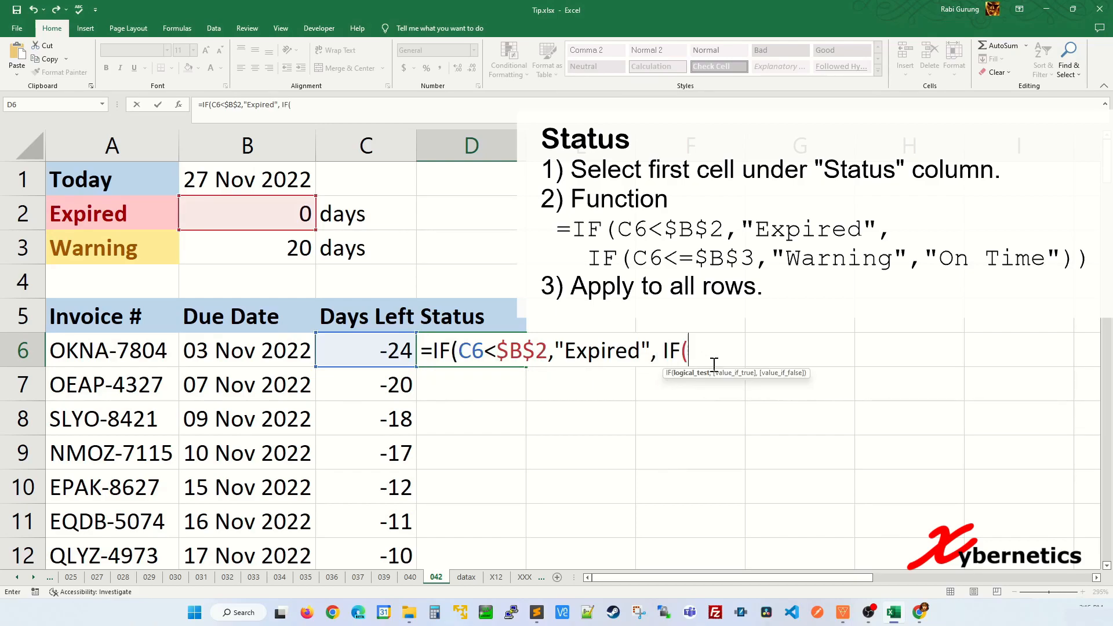
pyautogui.click(404, 339)
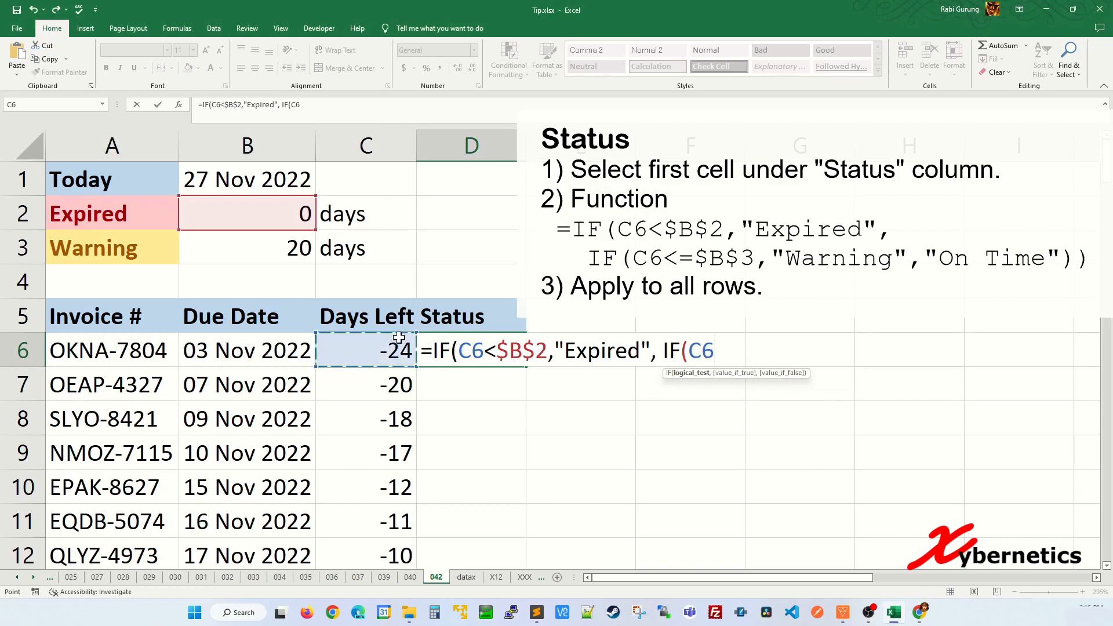
pyautogui.write('<=')
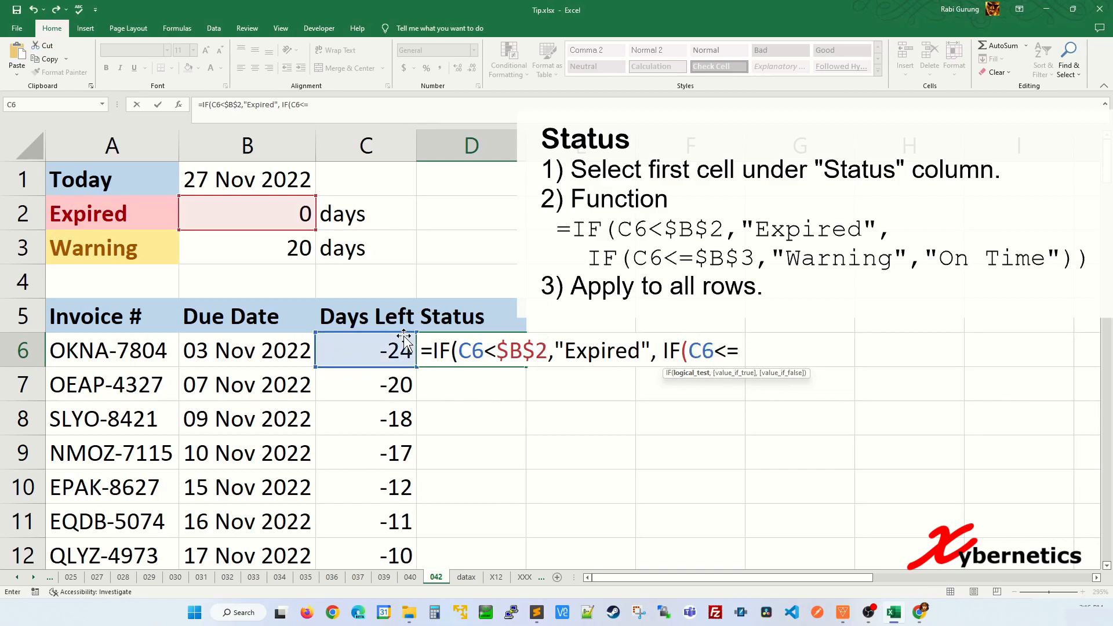
pyautogui.click(280, 241)
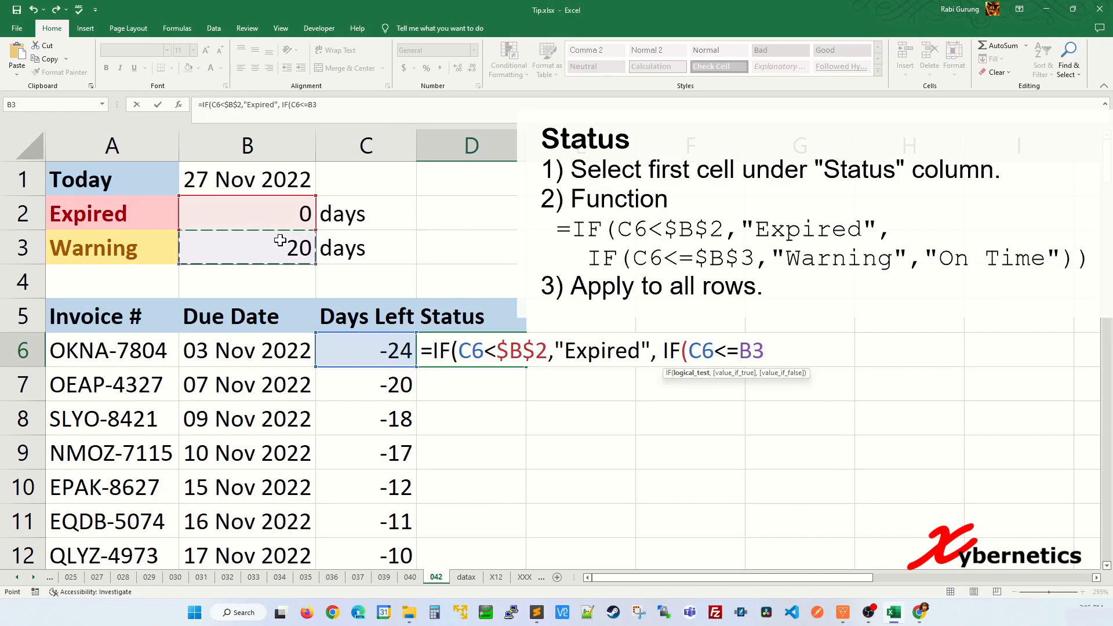
pyautogui.press('F4')
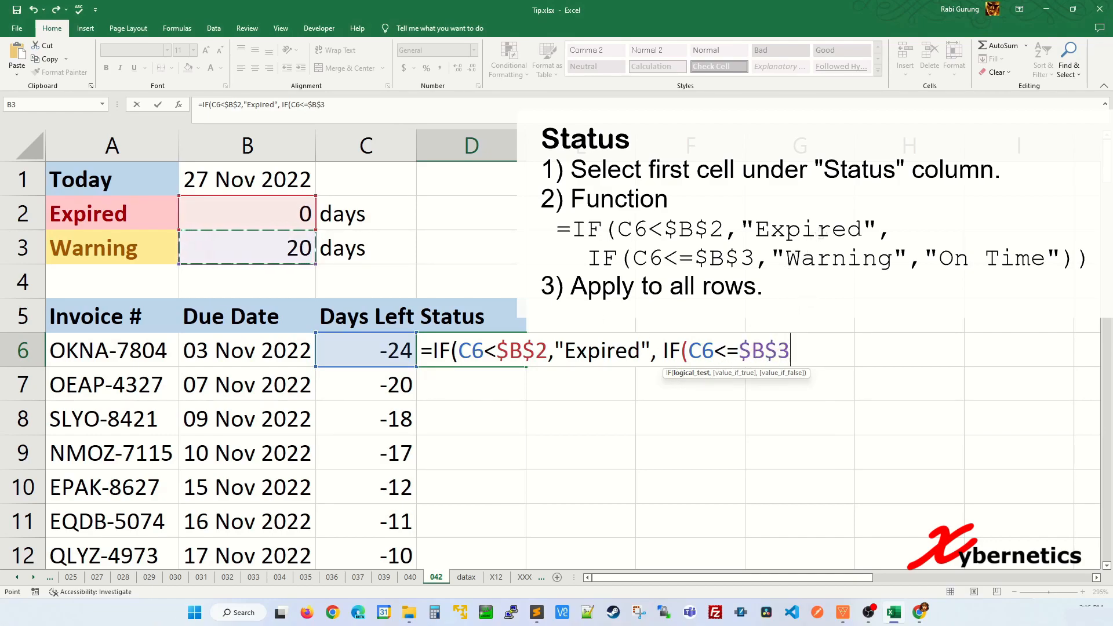
pyautogui.write(',"Warning')
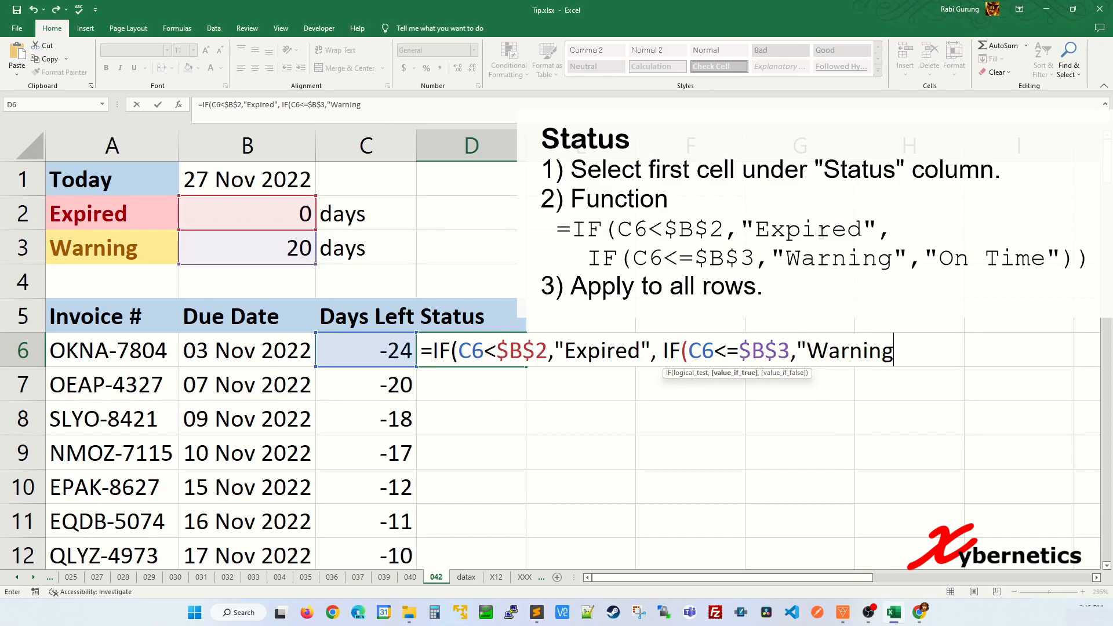
pyautogui.write('",')
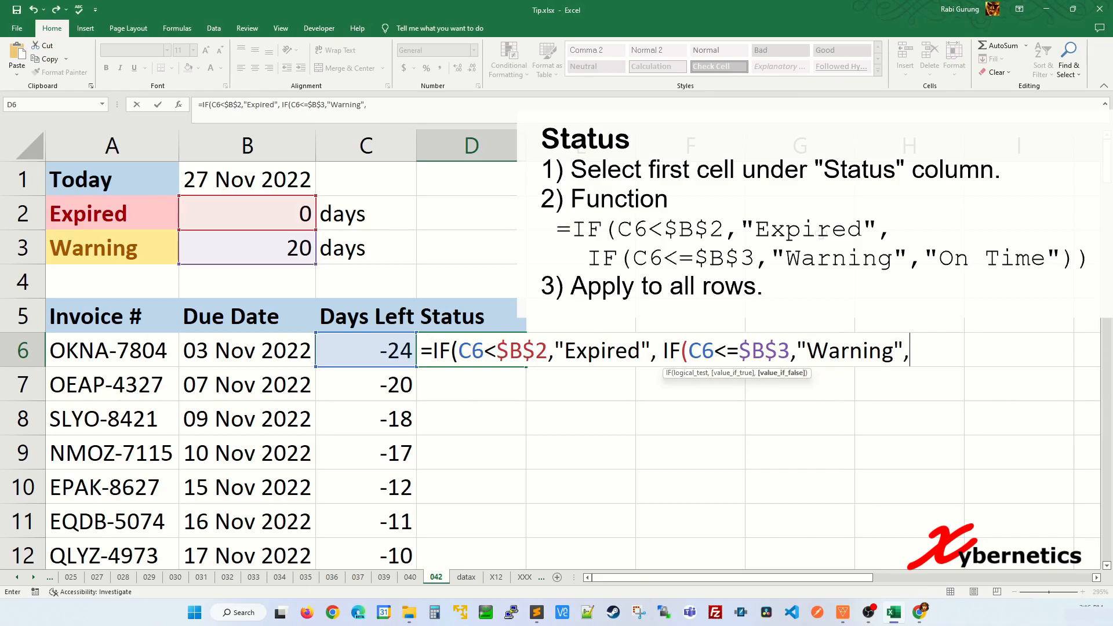
pyautogui.write('"On Time')
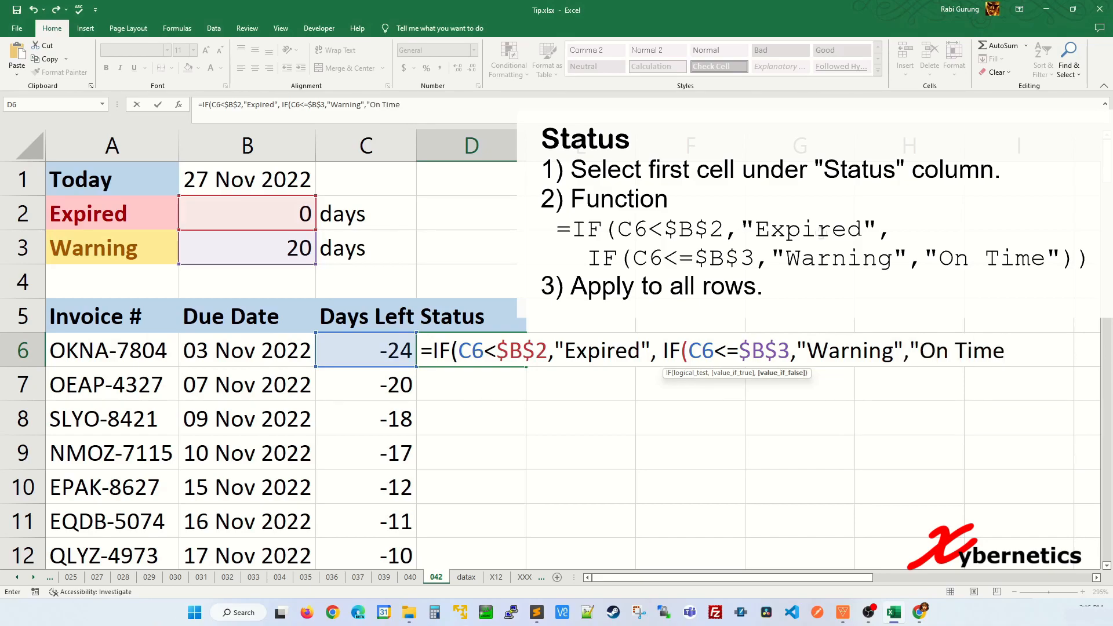
pyautogui.write('"))')
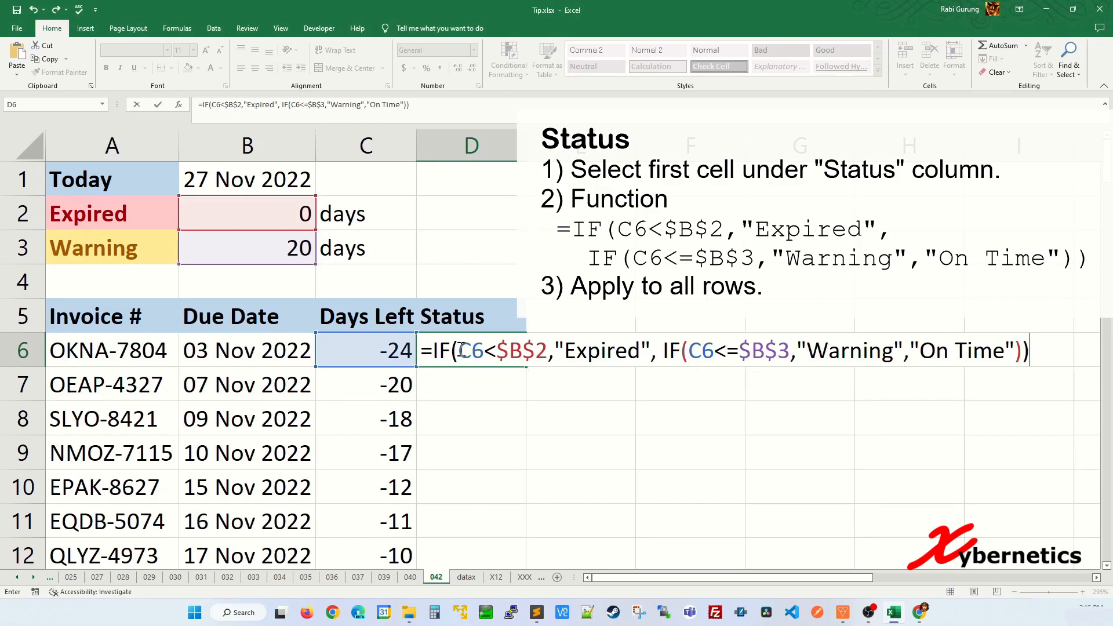
pyautogui.press('Return')
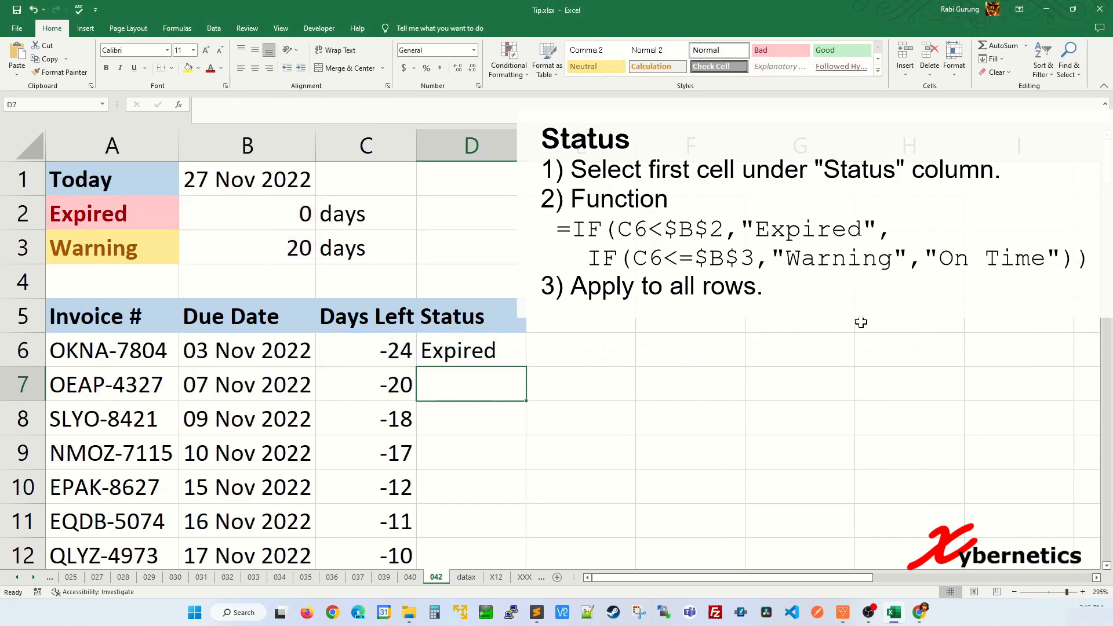
# Step: Review the D6 formula against C6's Days Left and the B2 Expired threshold
pyautogui.click(466, 355)
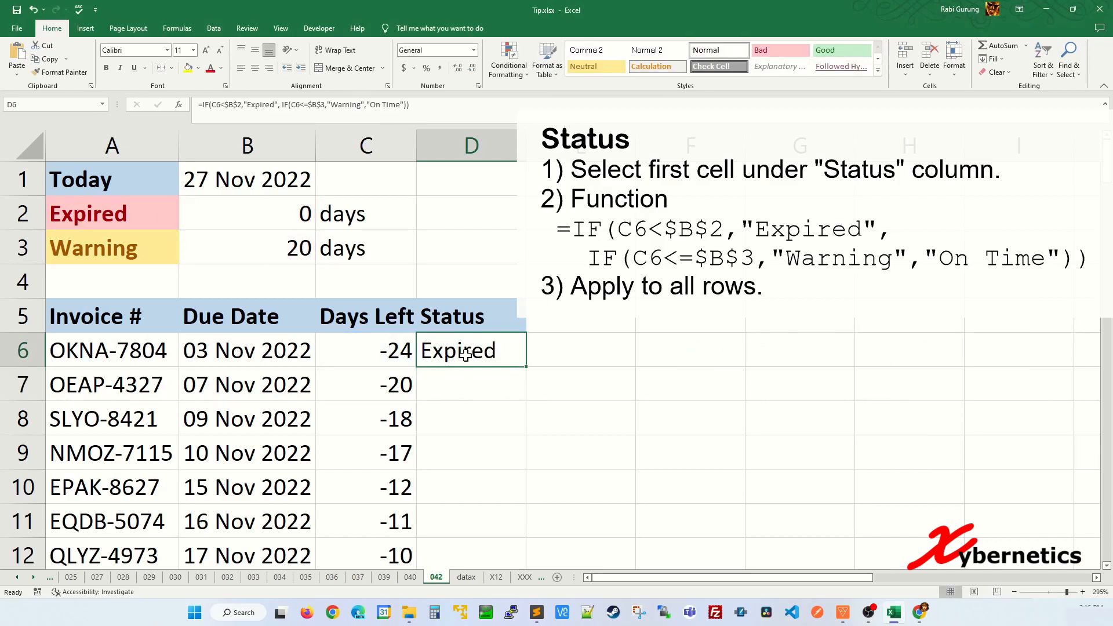
pyautogui.click(402, 352)
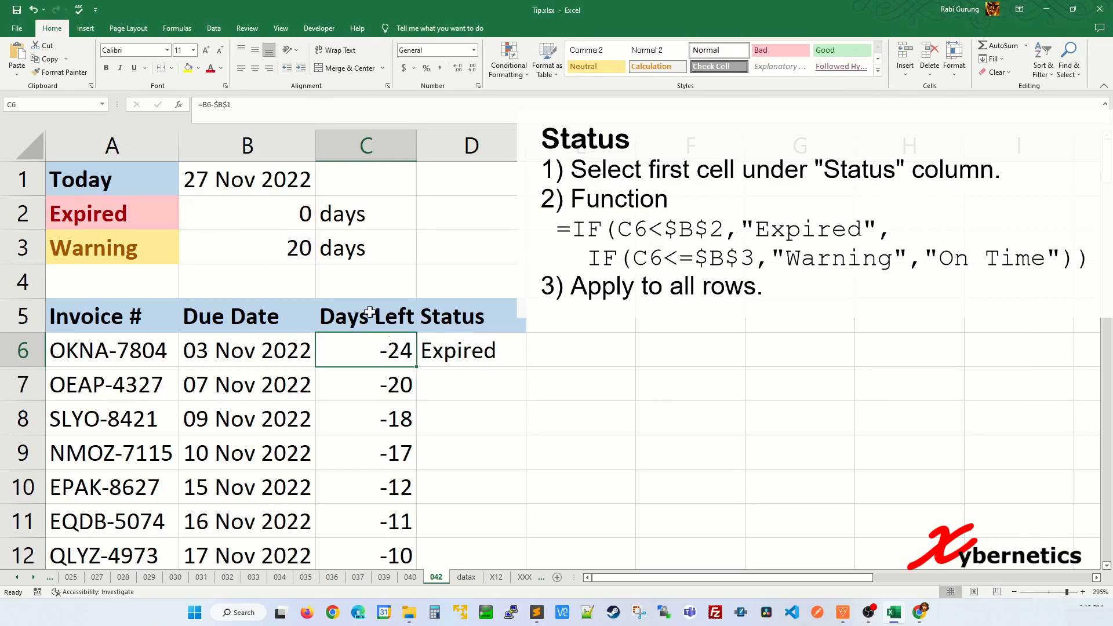
pyautogui.click(294, 213)
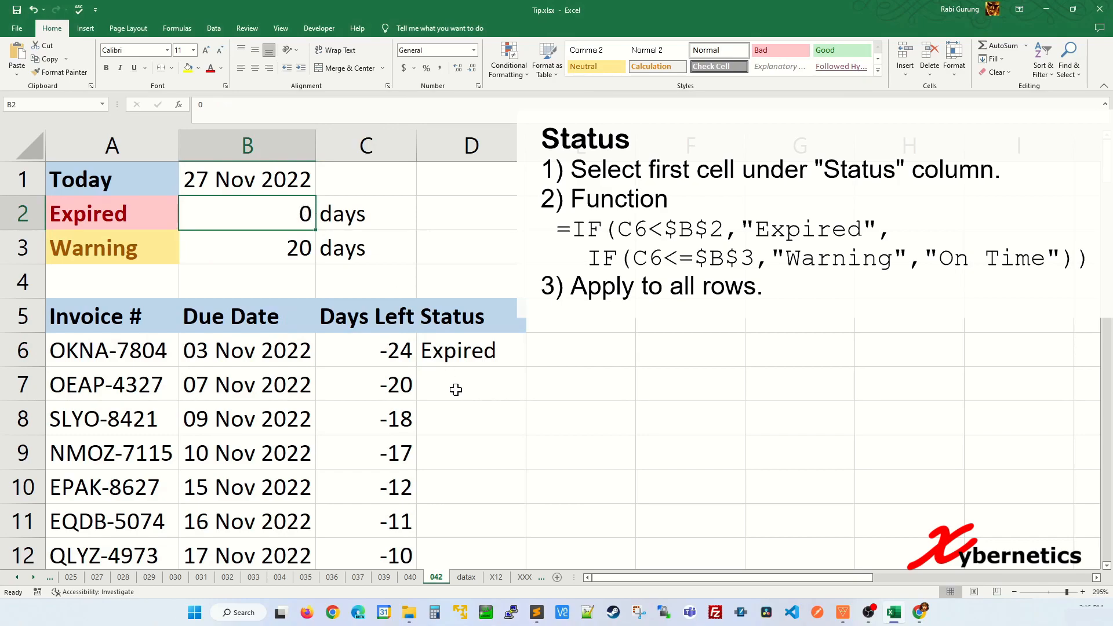
pyautogui.scroll(-4, 455, 388)
pyautogui.scroll(1, 462, 390)
pyautogui.click(435, 390)
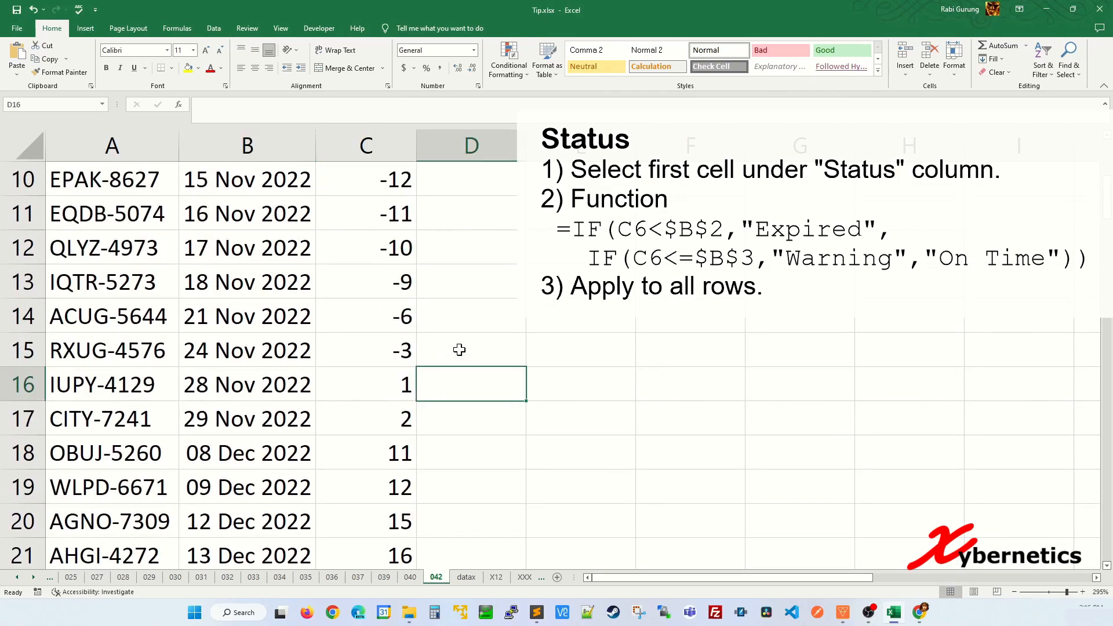
pyautogui.scroll(3, 458, 350)
# Step: Fill the Status formula down column D and compare results with the B2 and B3 thresholds
pyautogui.click(490, 352)
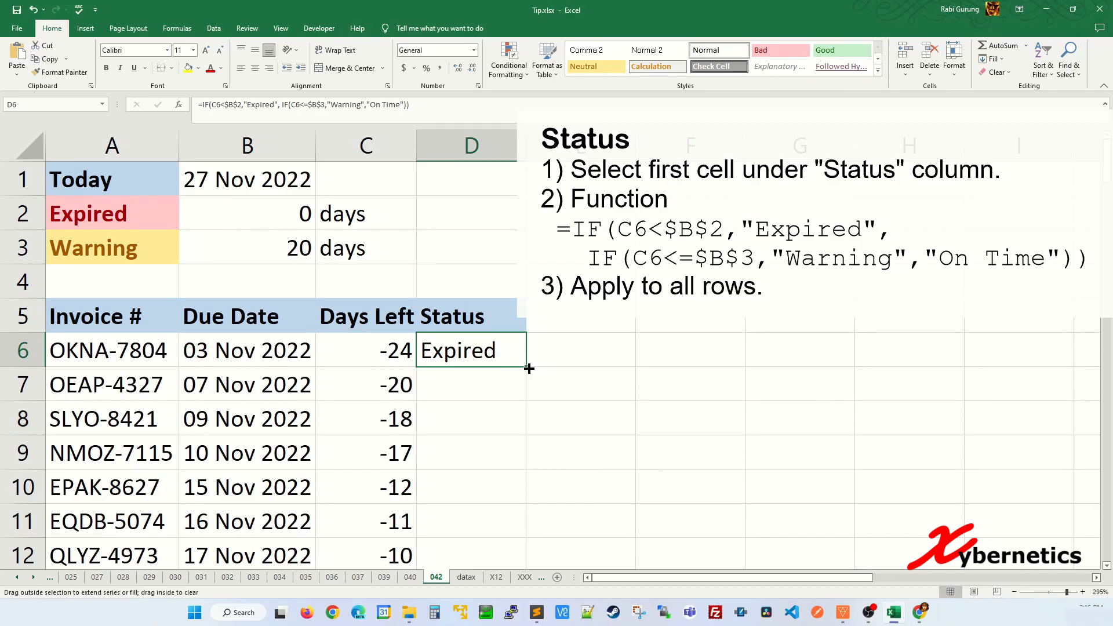
pyautogui.doubleClick(529, 369)
pyautogui.scroll(-3, 516, 377)
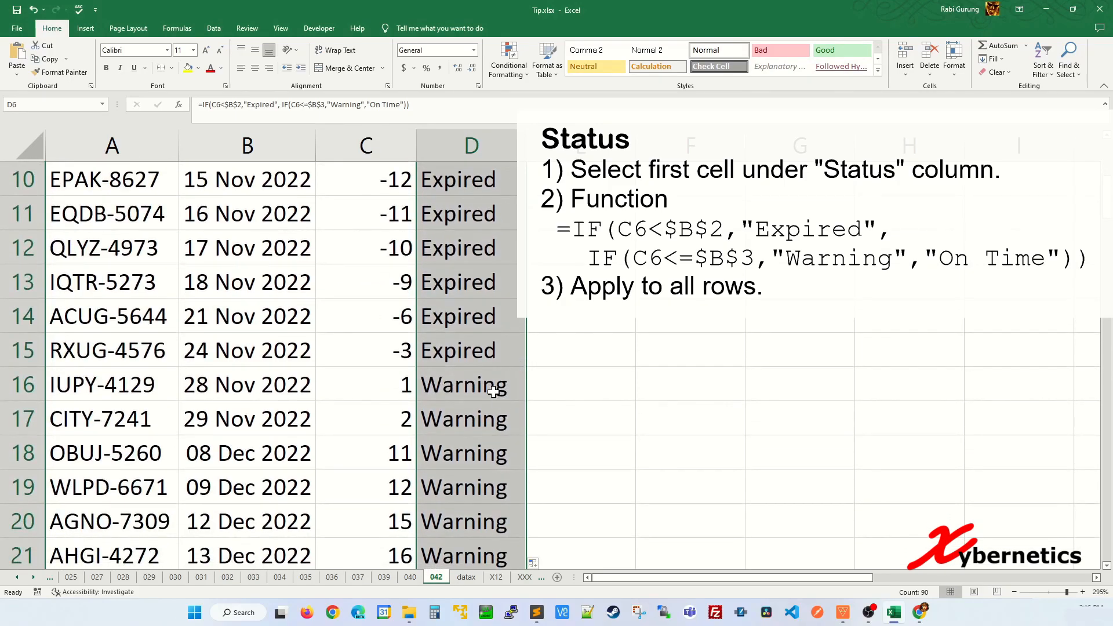
pyautogui.click(409, 384)
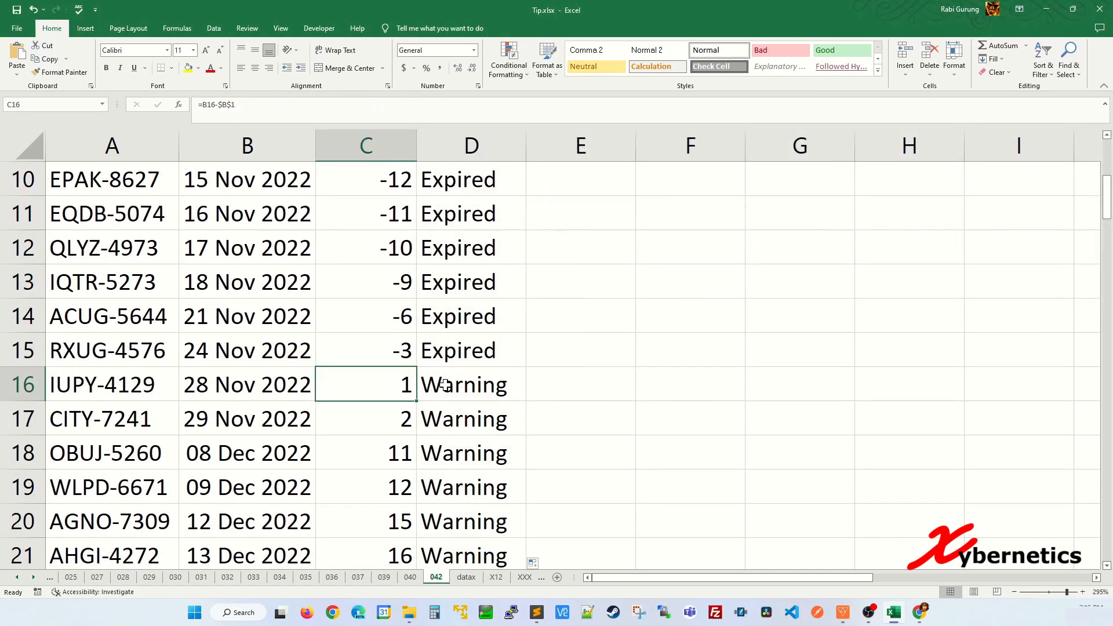
pyautogui.scroll(3, 428, 385)
pyautogui.click(305, 209)
pyautogui.click(301, 249)
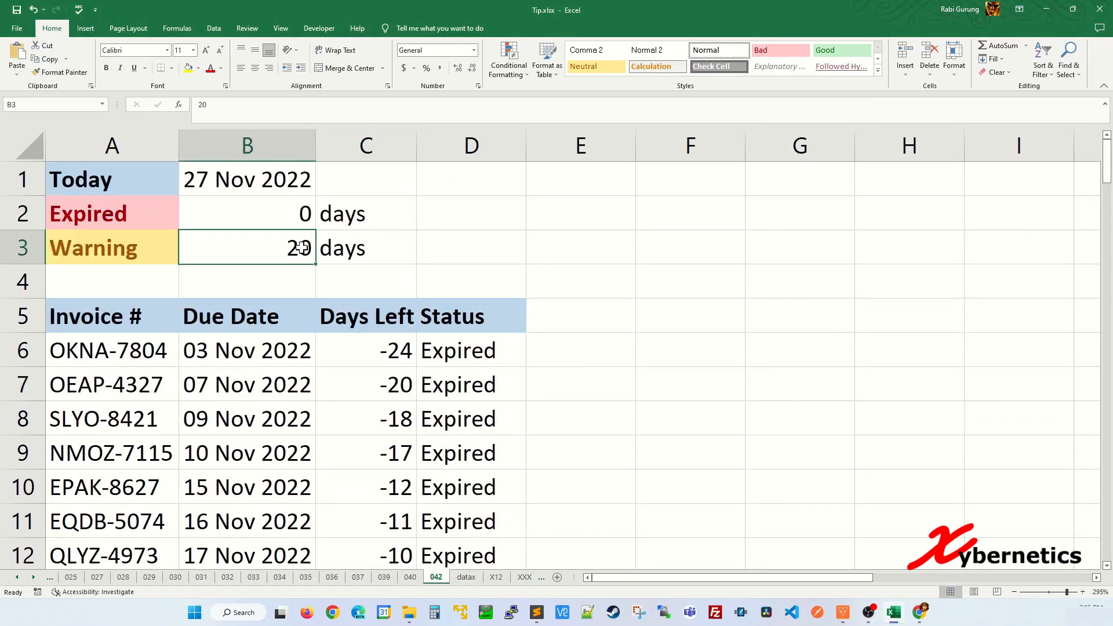
pyautogui.click(151, 249)
# Step: Check the copied formula in D17 and the Expired/Warning labels, then select D6:D95
pyautogui.scroll(-1, 522, 446)
pyautogui.scroll(-2, 499, 461)
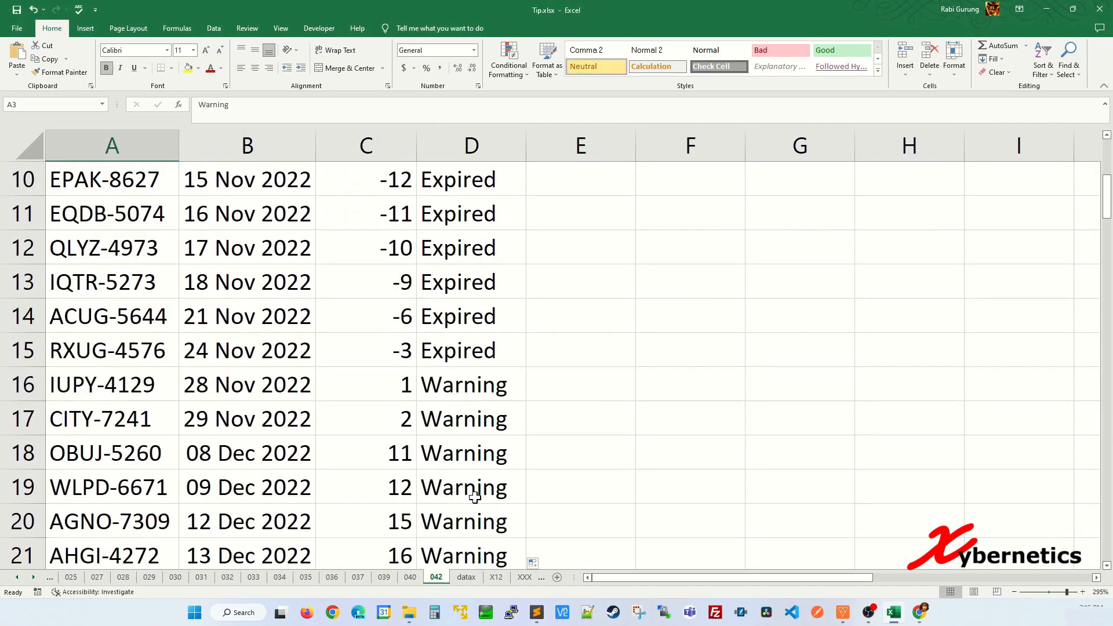
pyautogui.click(470, 423)
pyautogui.scroll(-6, 529, 410)
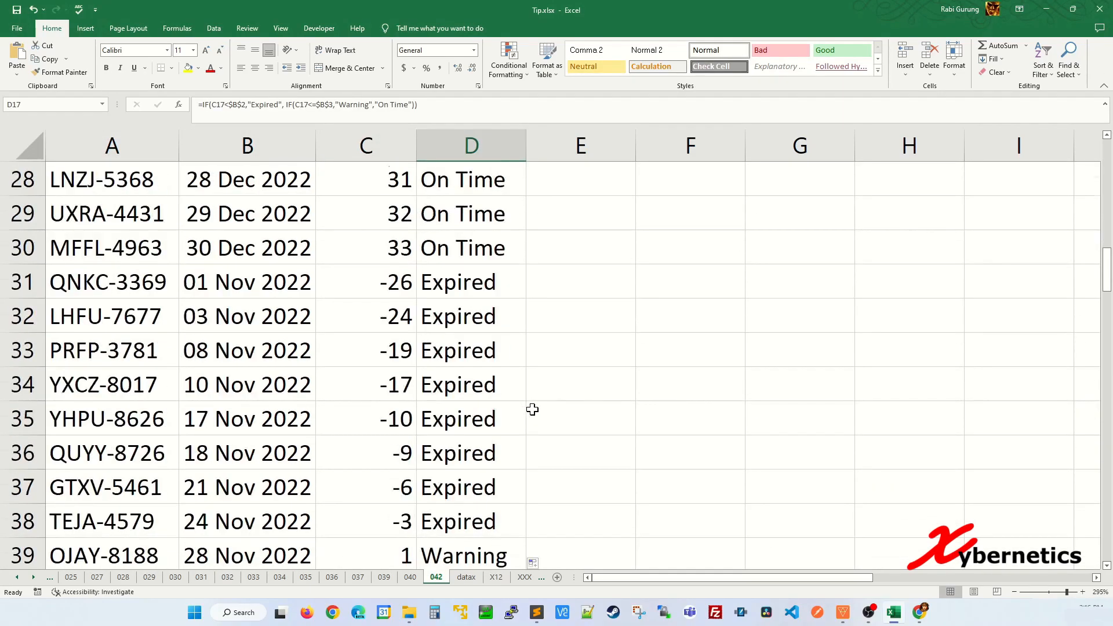
pyautogui.scroll(9, 532, 409)
pyautogui.click(492, 351)
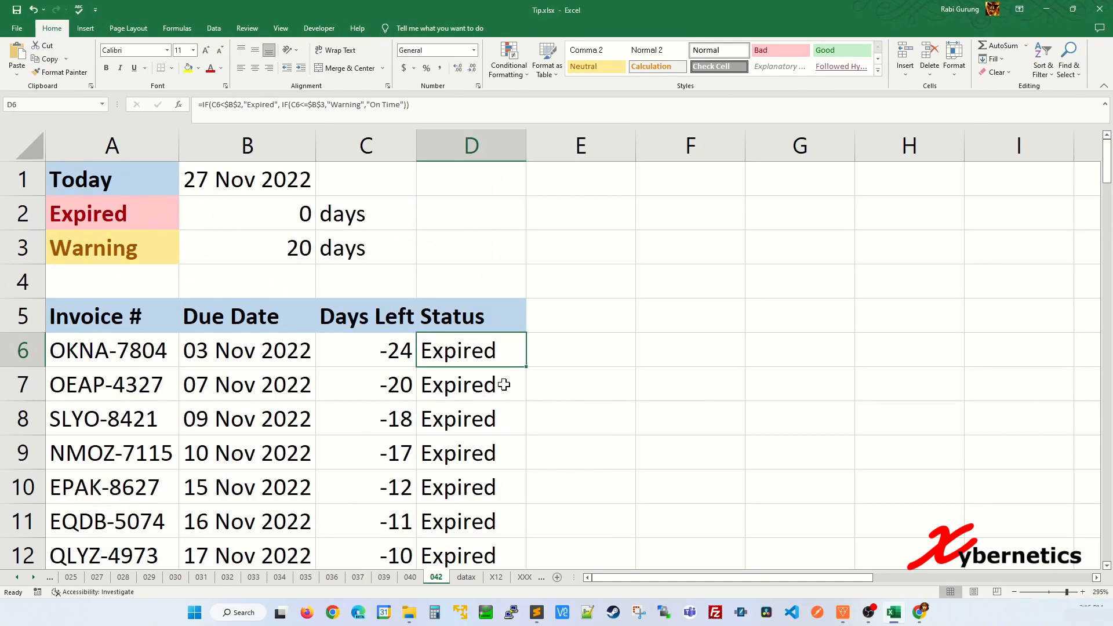
pyautogui.click(116, 218)
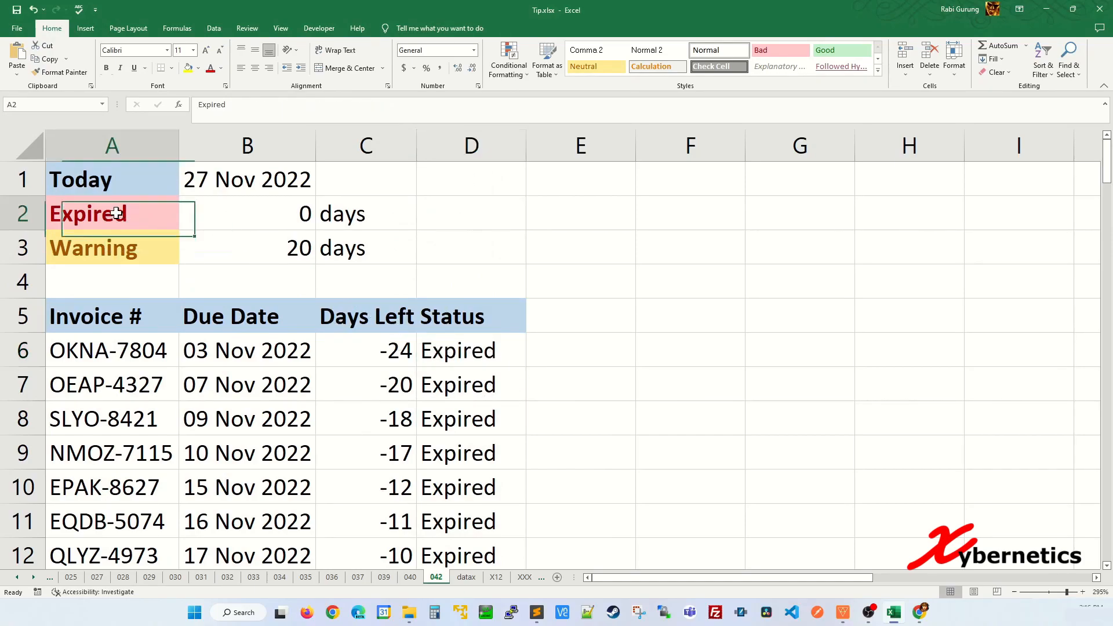
pyautogui.click(119, 233)
pyautogui.click(150, 214)
pyautogui.click(145, 248)
pyautogui.click(467, 352)
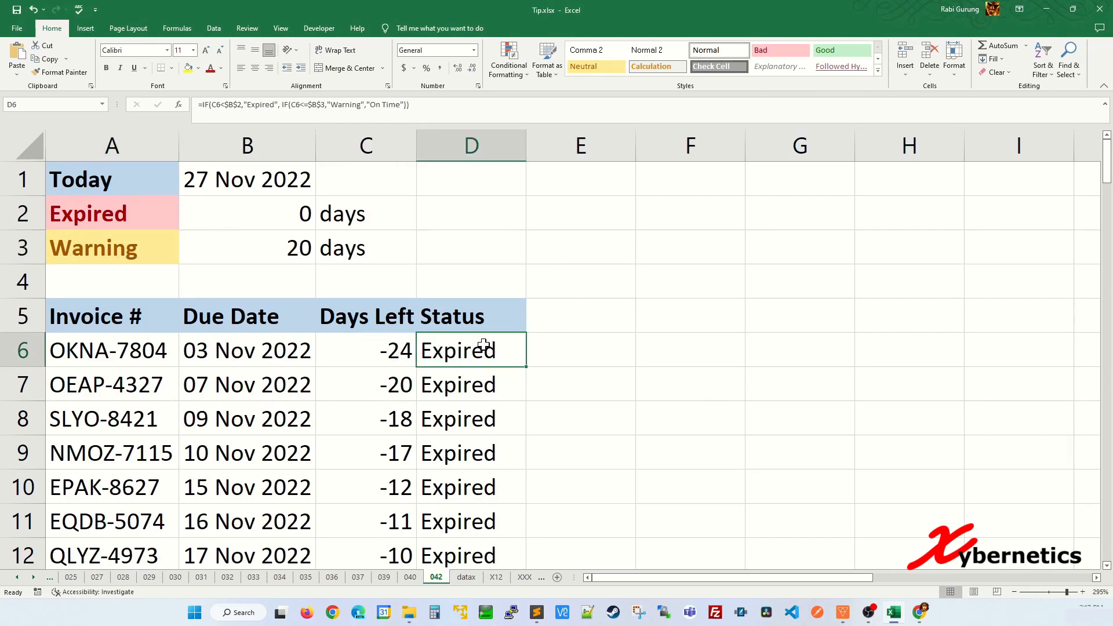
pyautogui.hotkey('ctrl', 'shift', 'Down')
# Step: Add a Text That Contains rule giving Expired cells Light Red Fill with Dark Red Text
pyautogui.scroll(20, 472, 444)
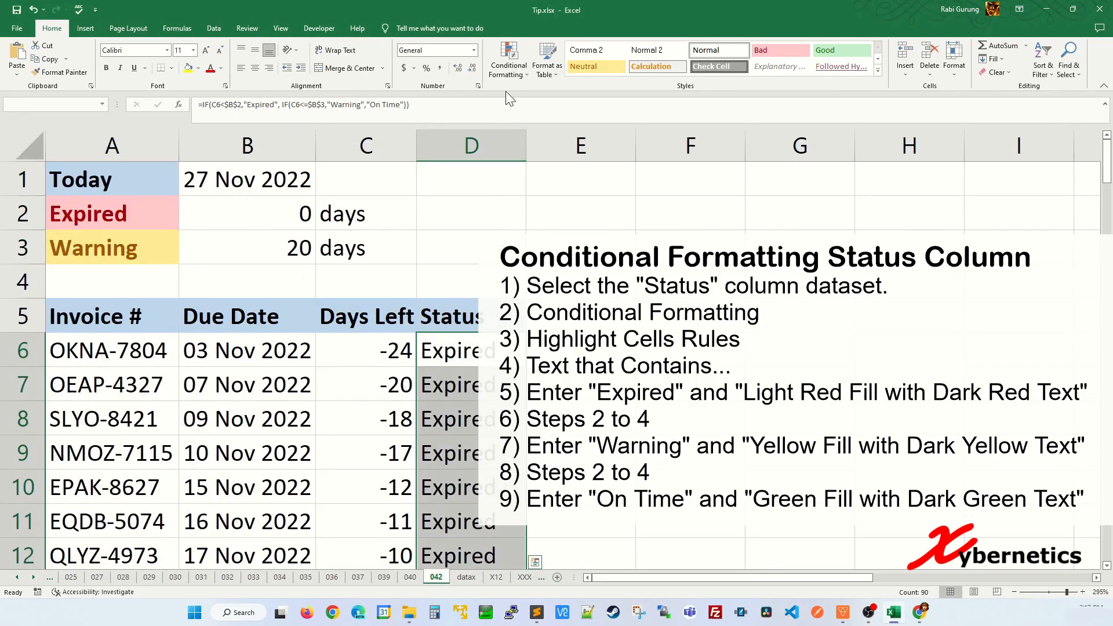
pyautogui.click(517, 70)
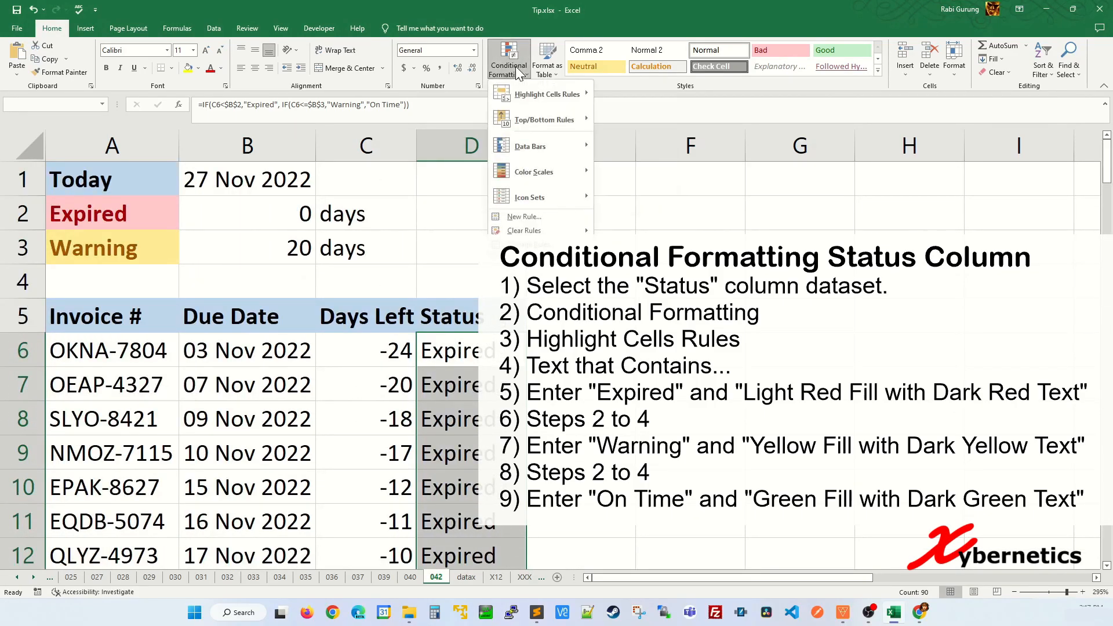
pyautogui.moveTo(547, 98)
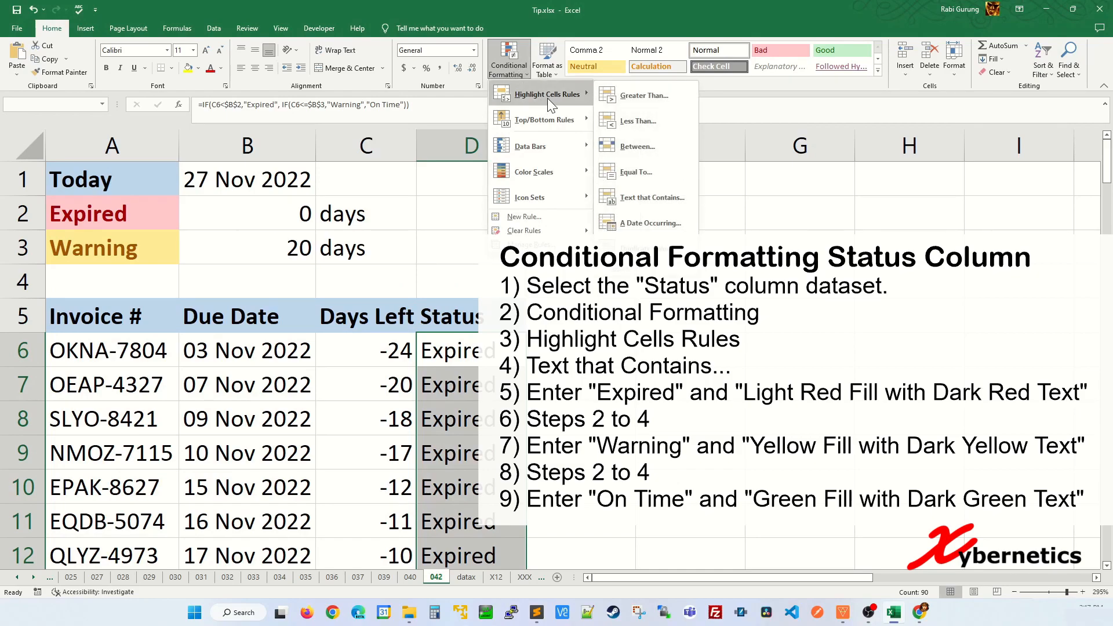
pyautogui.click(650, 199)
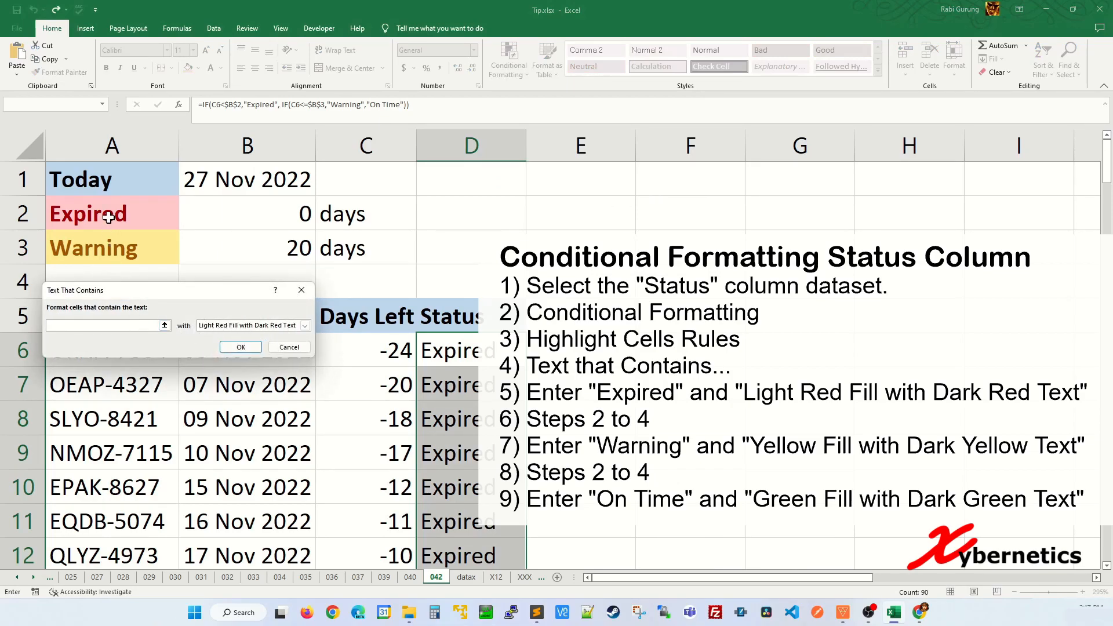
pyautogui.write('Expired')
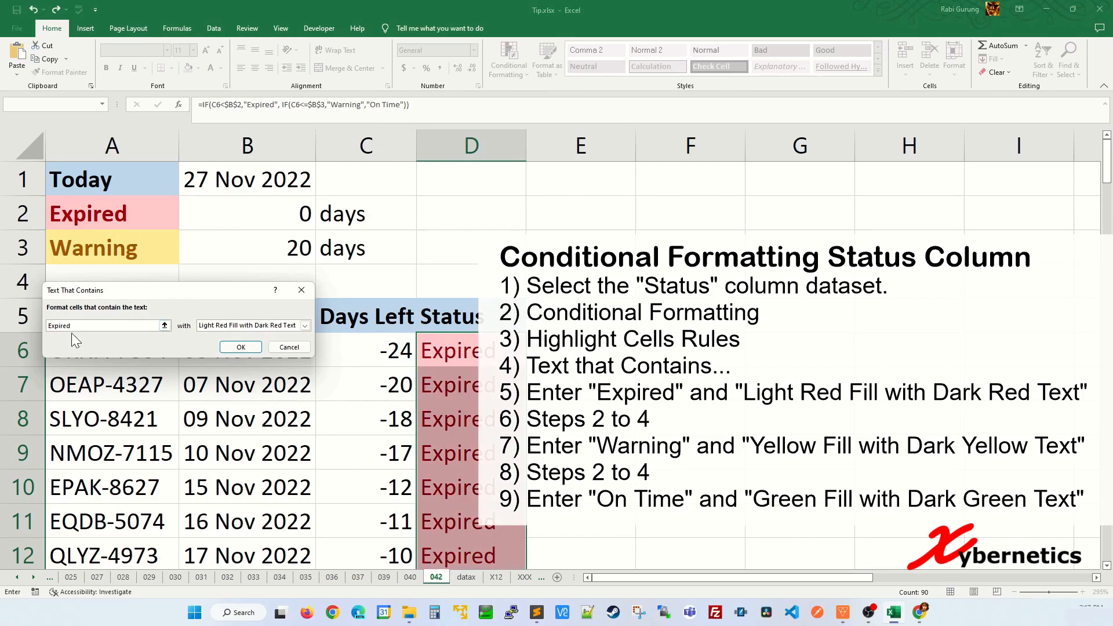
pyautogui.click(241, 347)
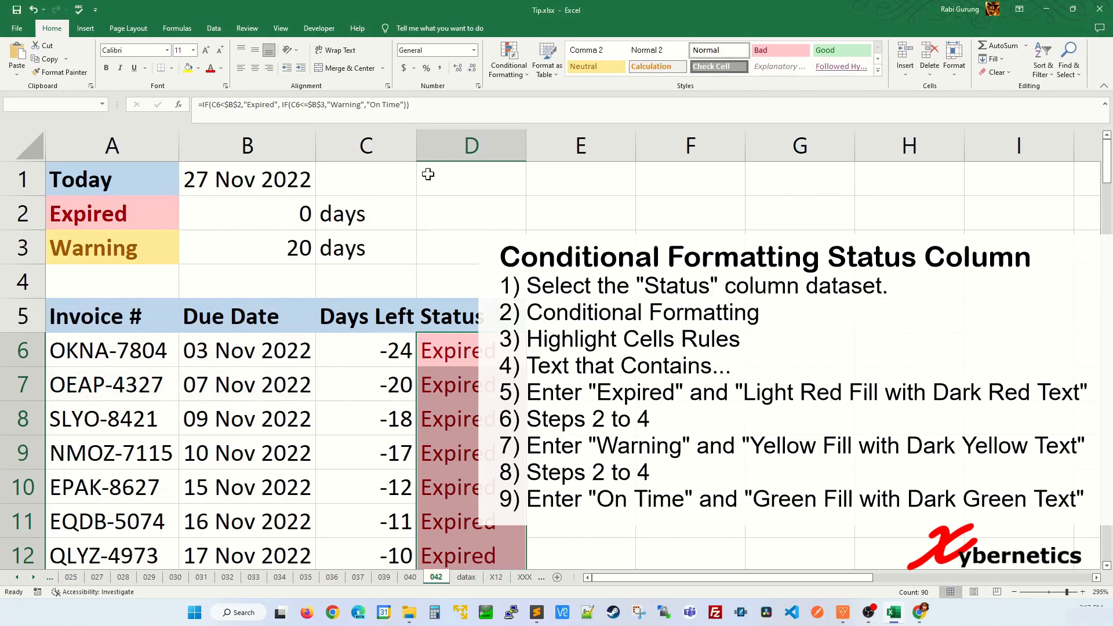
pyautogui.scroll(-3, 486, 426)
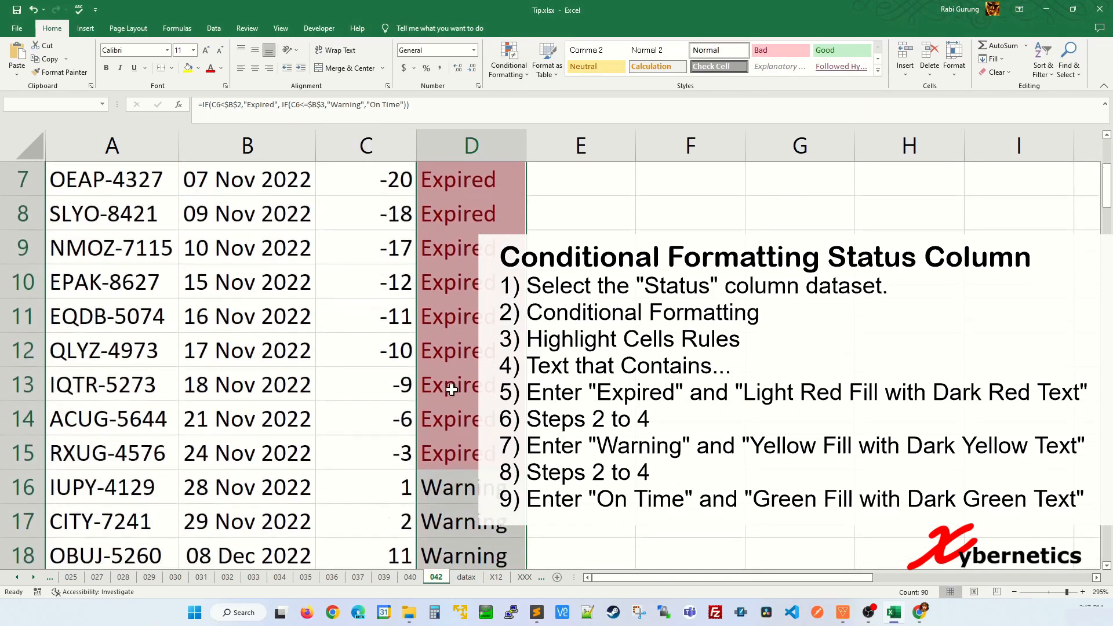
pyautogui.scroll(3, 483, 380)
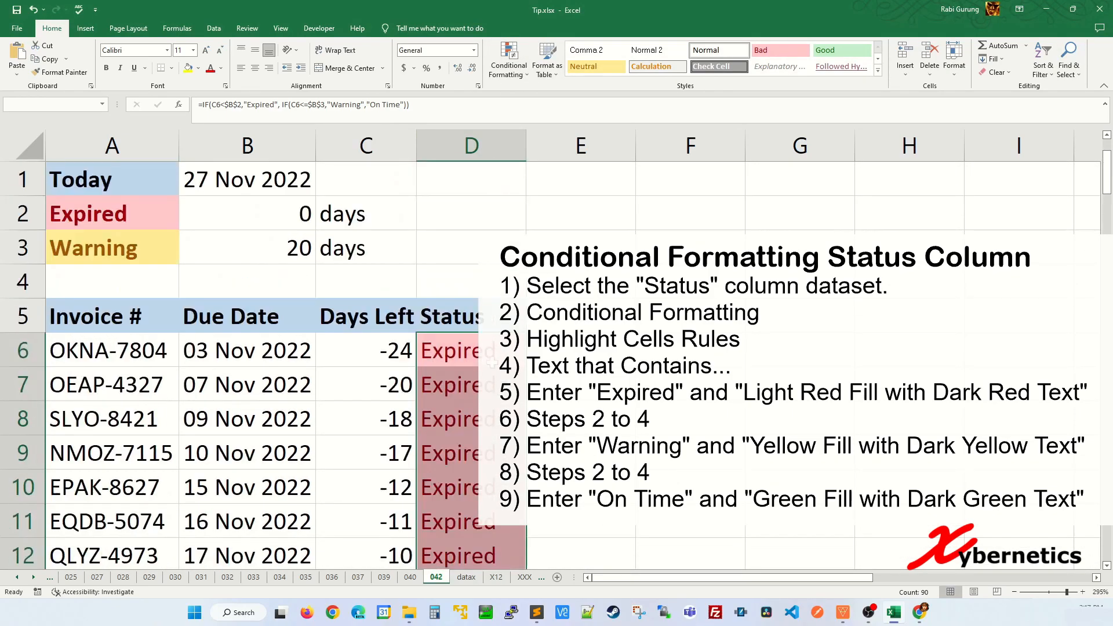
# Step: Add a Text That Contains rule giving Warning cells Yellow Fill with Dark Yellow Text
pyautogui.click(504, 77)
pyautogui.moveTo(538, 100)
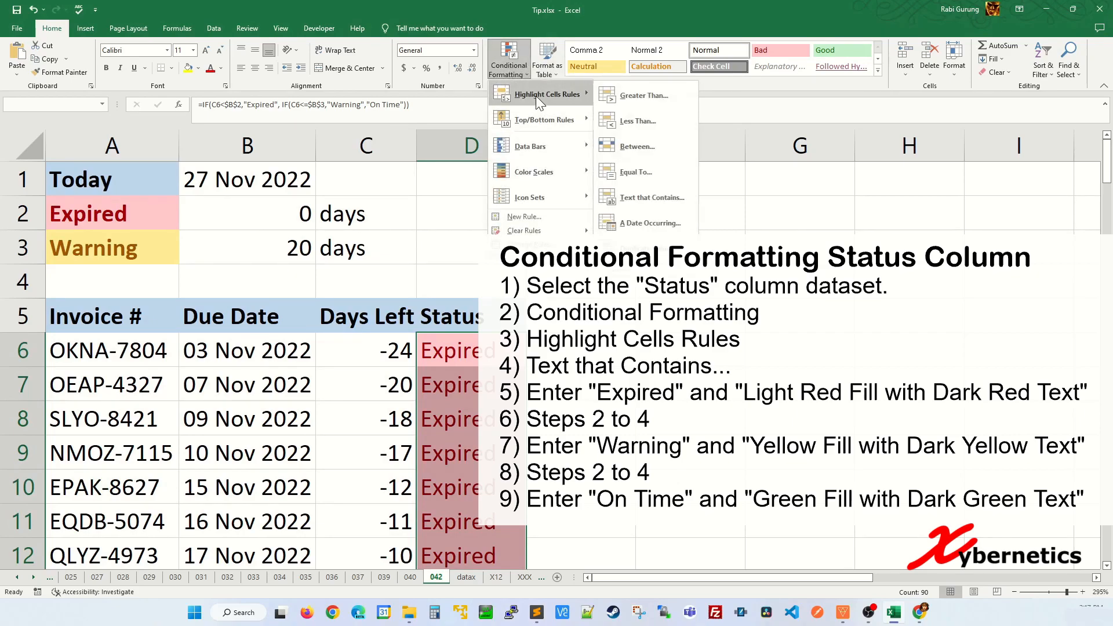
pyautogui.click(651, 196)
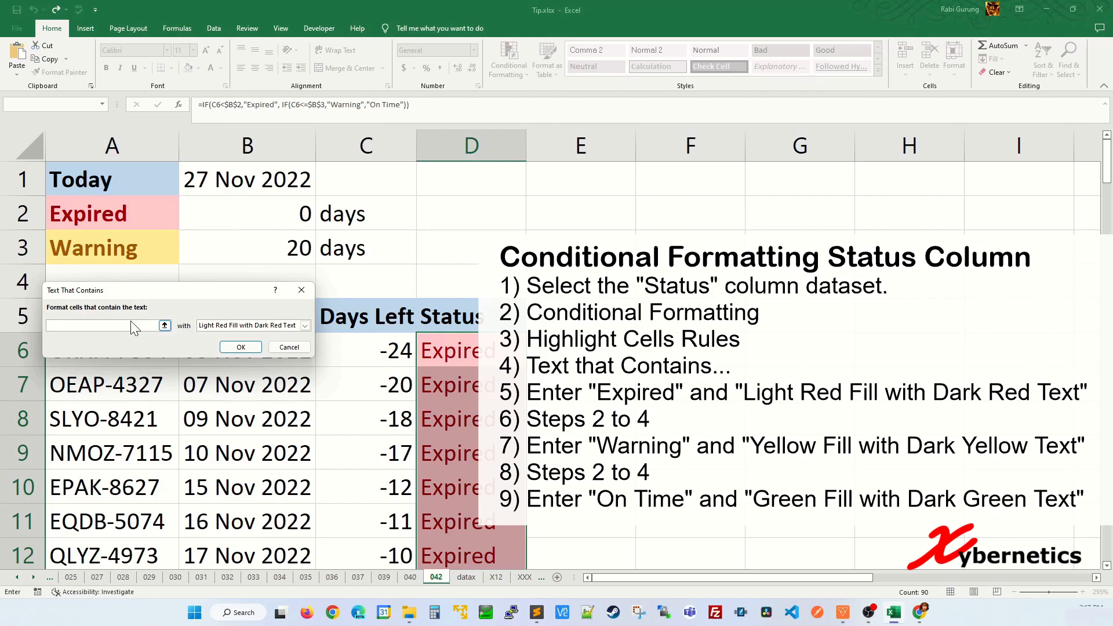
pyautogui.write('Warning')
pyautogui.click(226, 325)
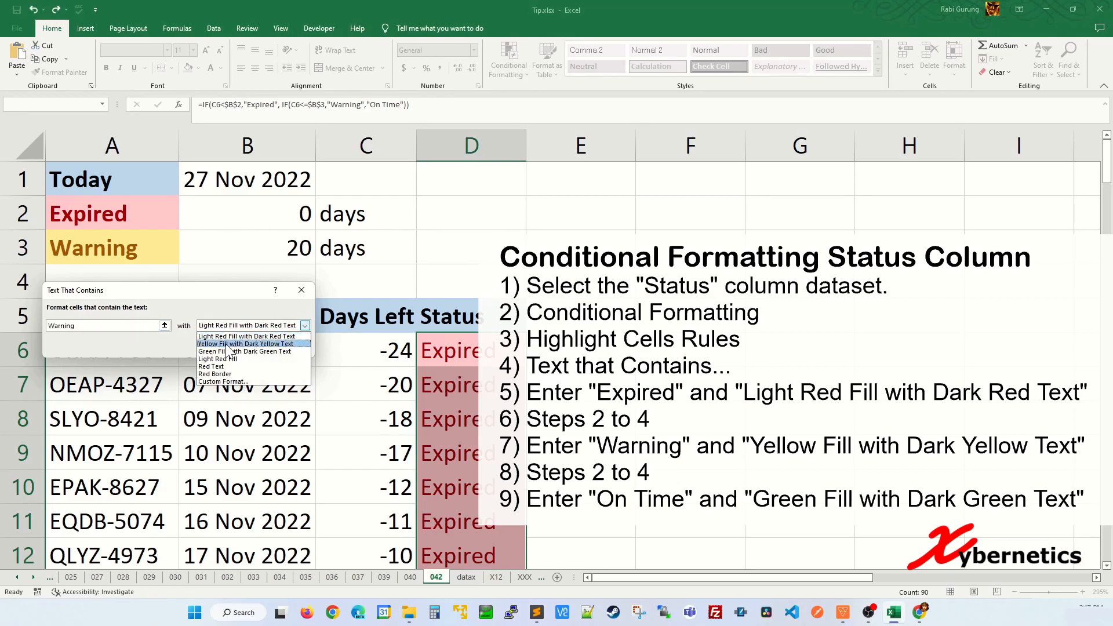
pyautogui.click(226, 344)
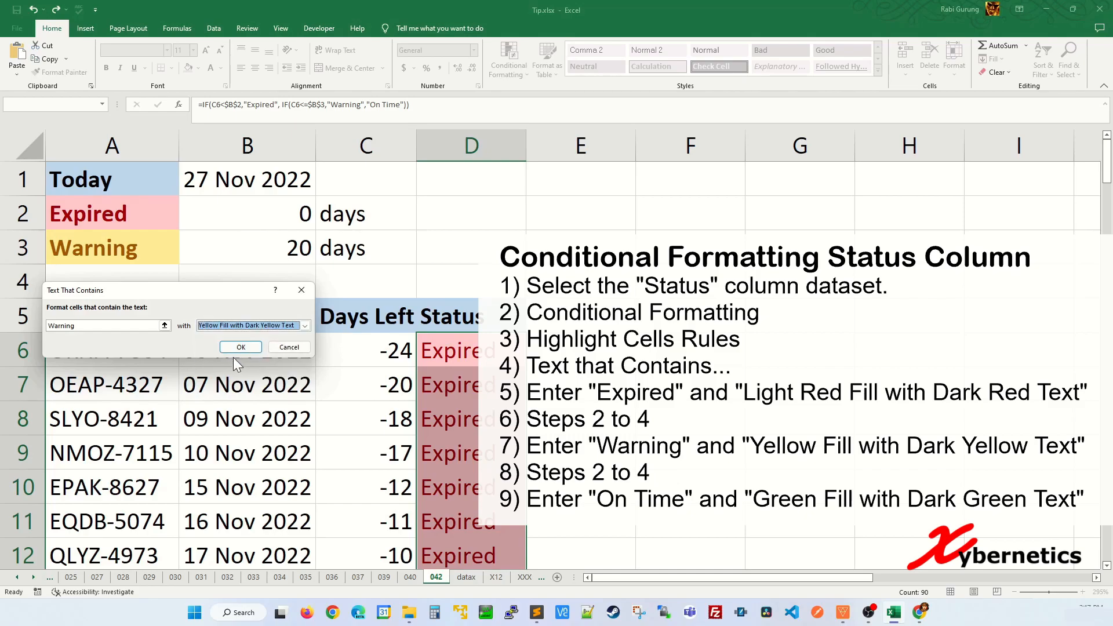
pyautogui.click(237, 348)
pyautogui.scroll(-5, 460, 348)
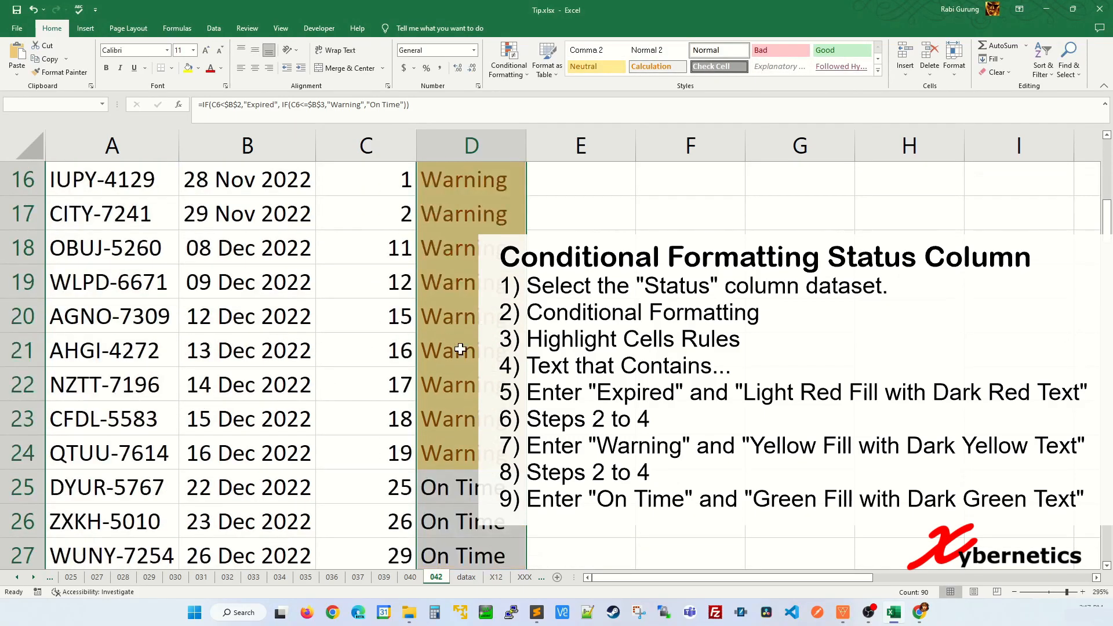
pyautogui.scroll(-2, 482, 386)
pyautogui.scroll(7, 406, 303)
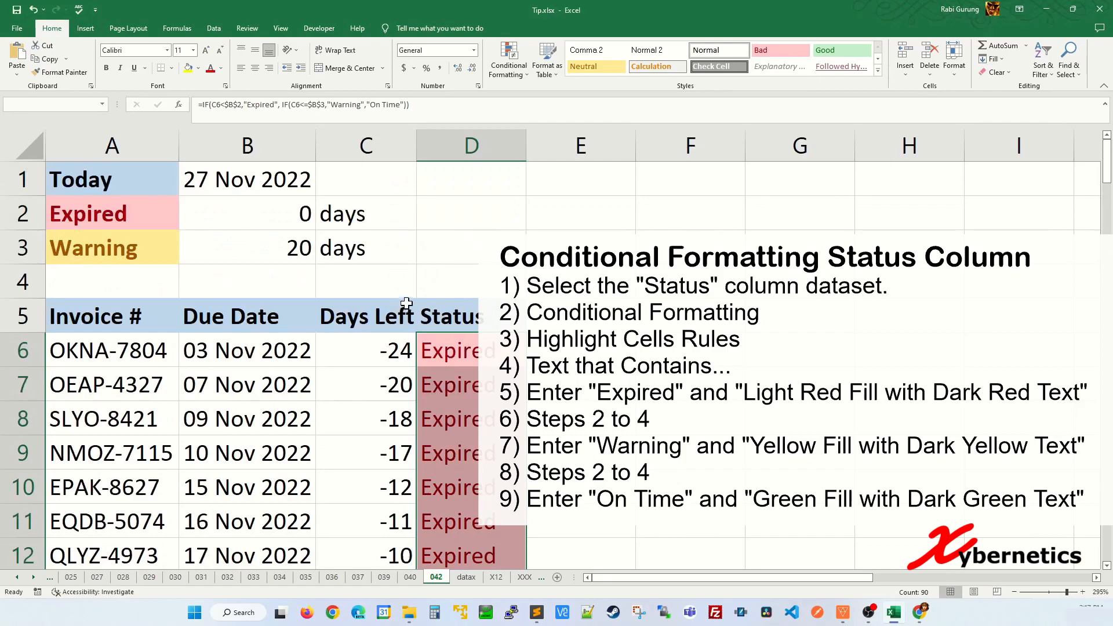
# Step: Add a Text That Contains rule giving On Time cells Green Fill with Dark Green Text
pyautogui.click(509, 56)
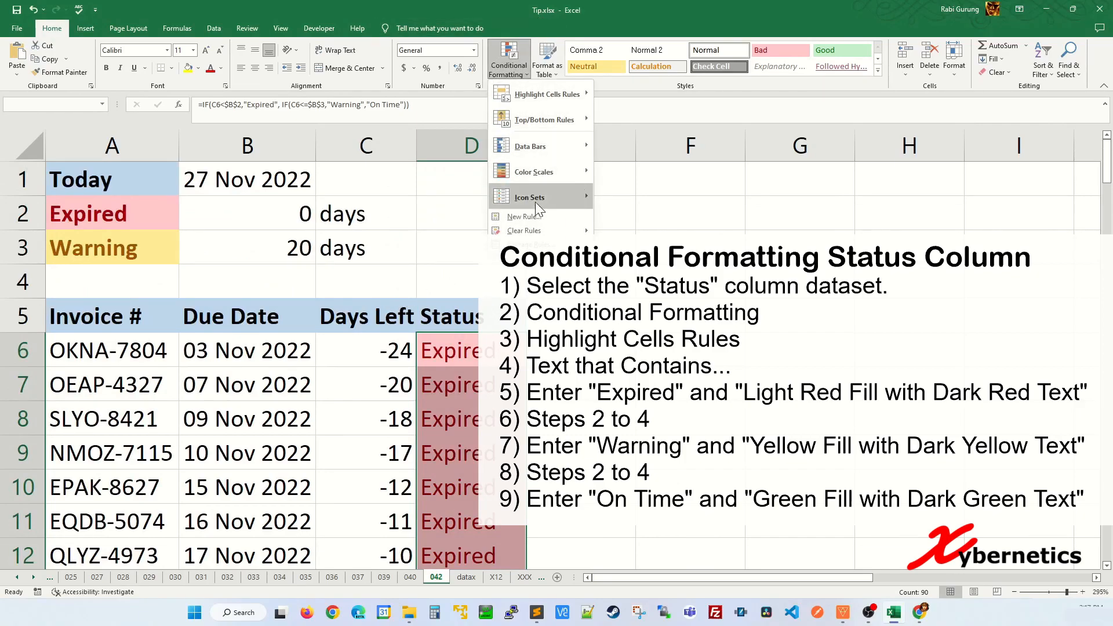
pyautogui.moveTo(562, 102)
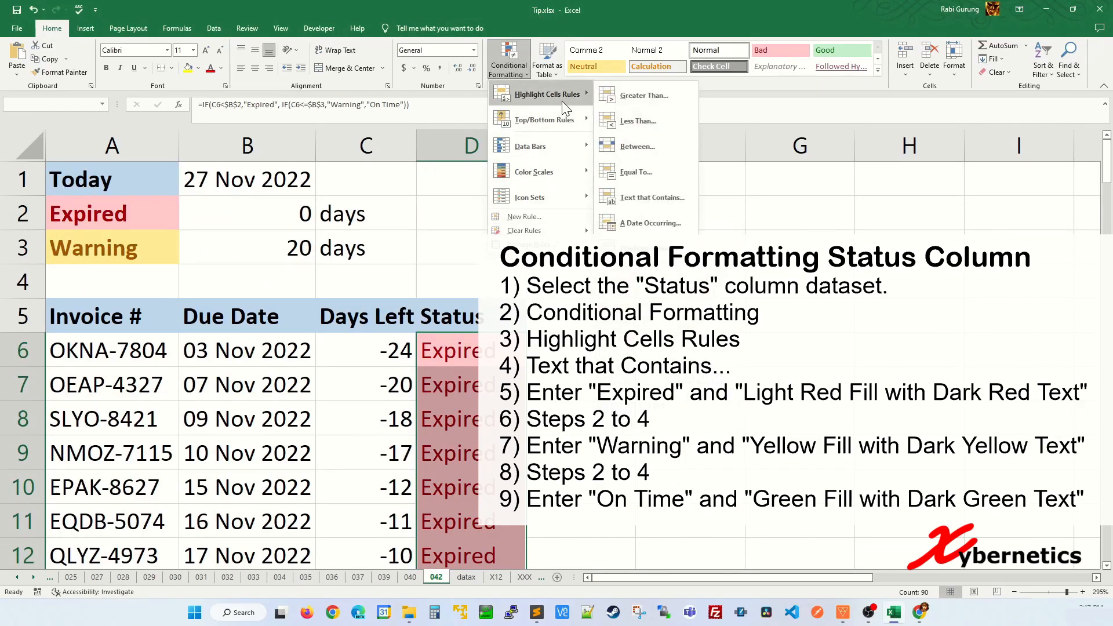
pyautogui.click(650, 198)
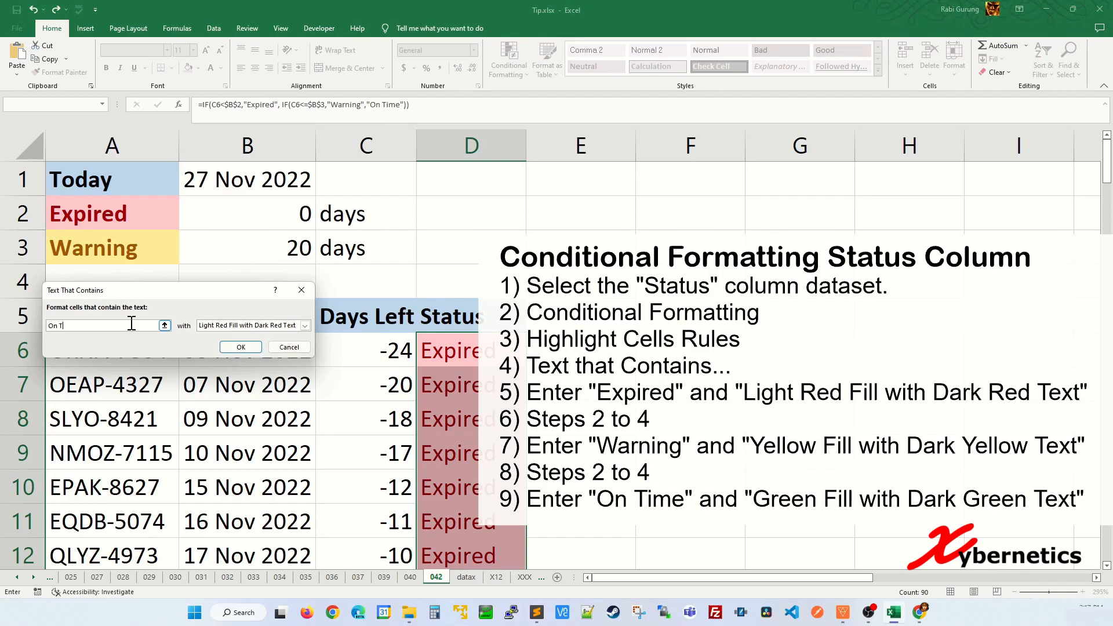
pyautogui.click(289, 325)
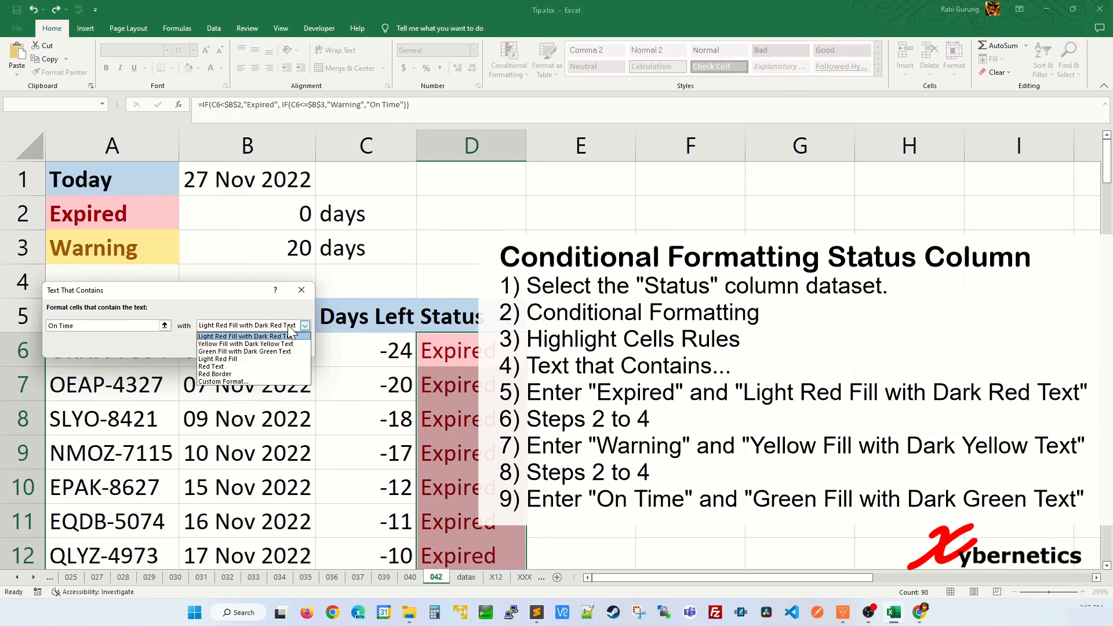
pyautogui.click(245, 352)
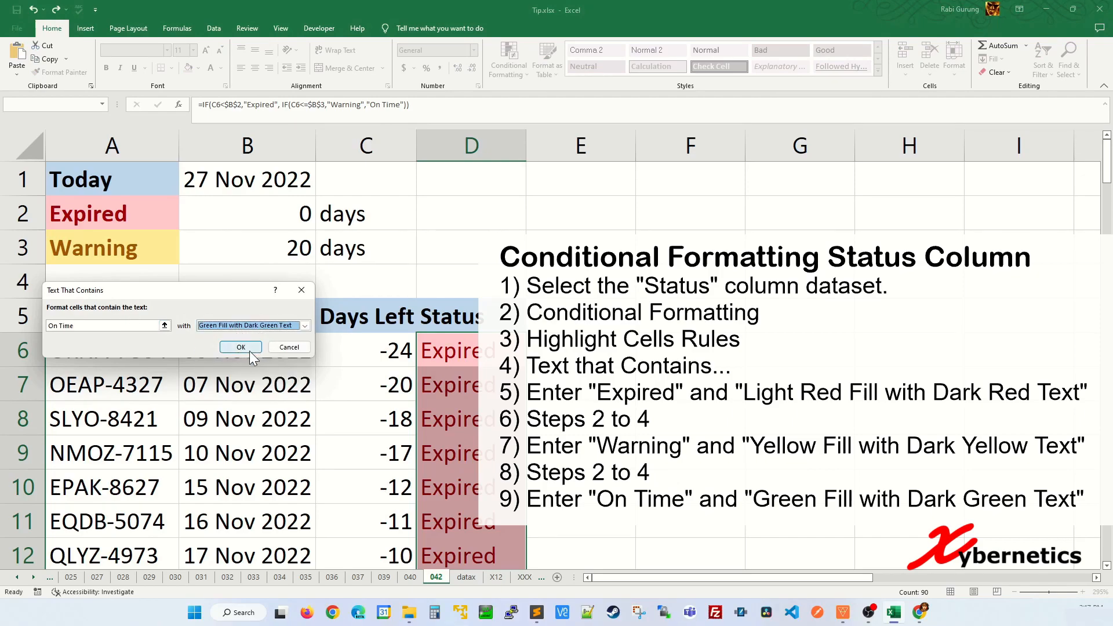
pyautogui.click(241, 347)
pyautogui.scroll(-3, 406, 377)
pyautogui.click(365, 378)
pyautogui.scroll(-15, 459, 371)
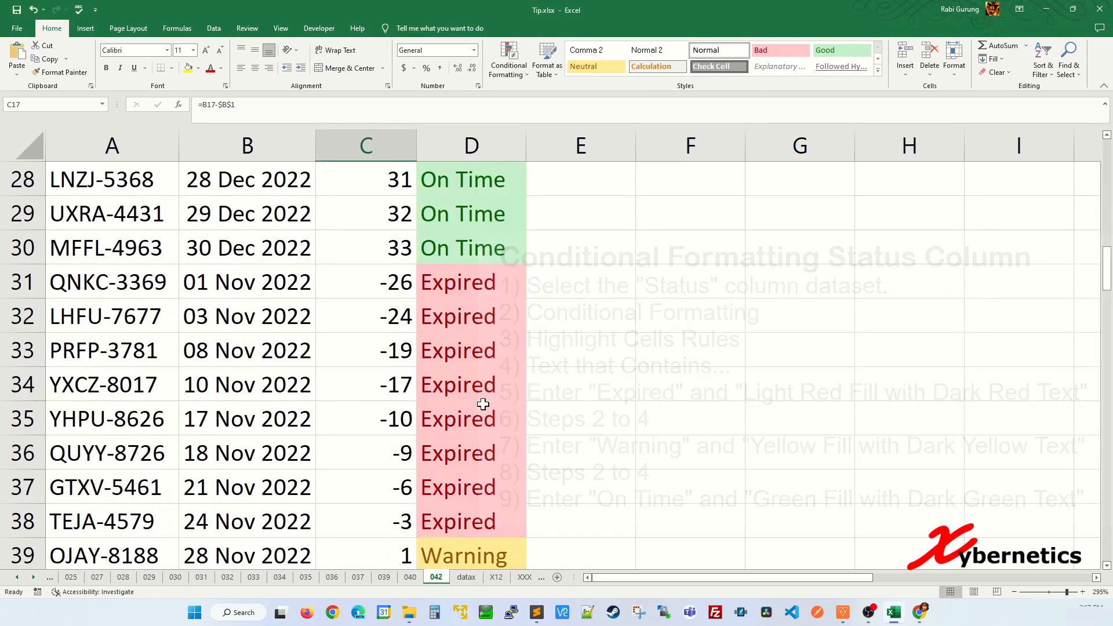
pyautogui.scroll(13, 443, 313)
pyautogui.scroll(5, 443, 313)
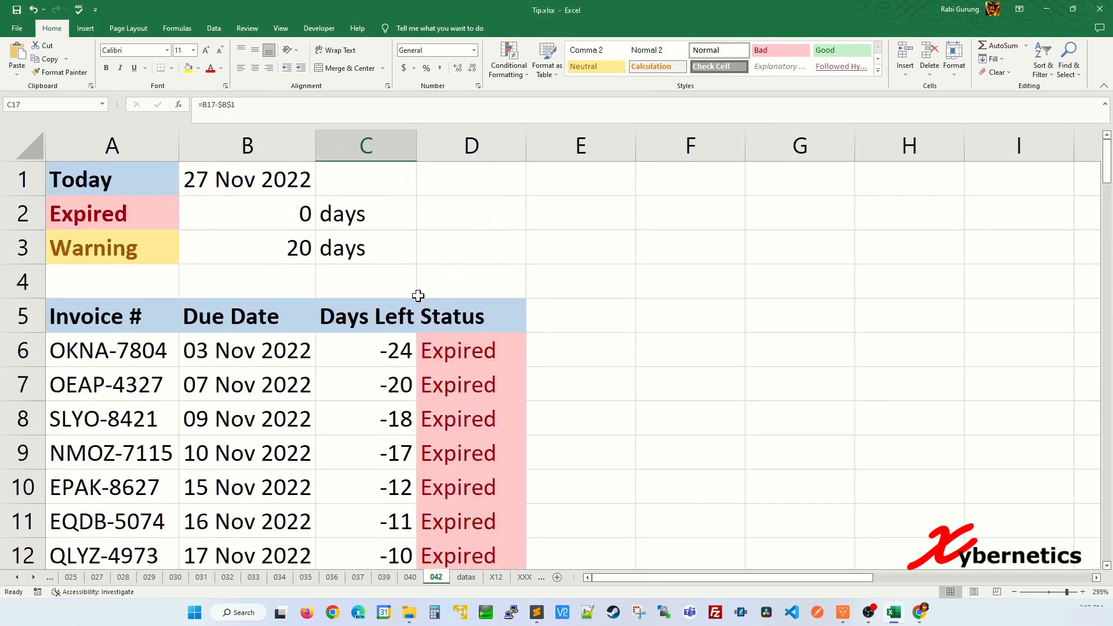
pyautogui.click(458, 295)
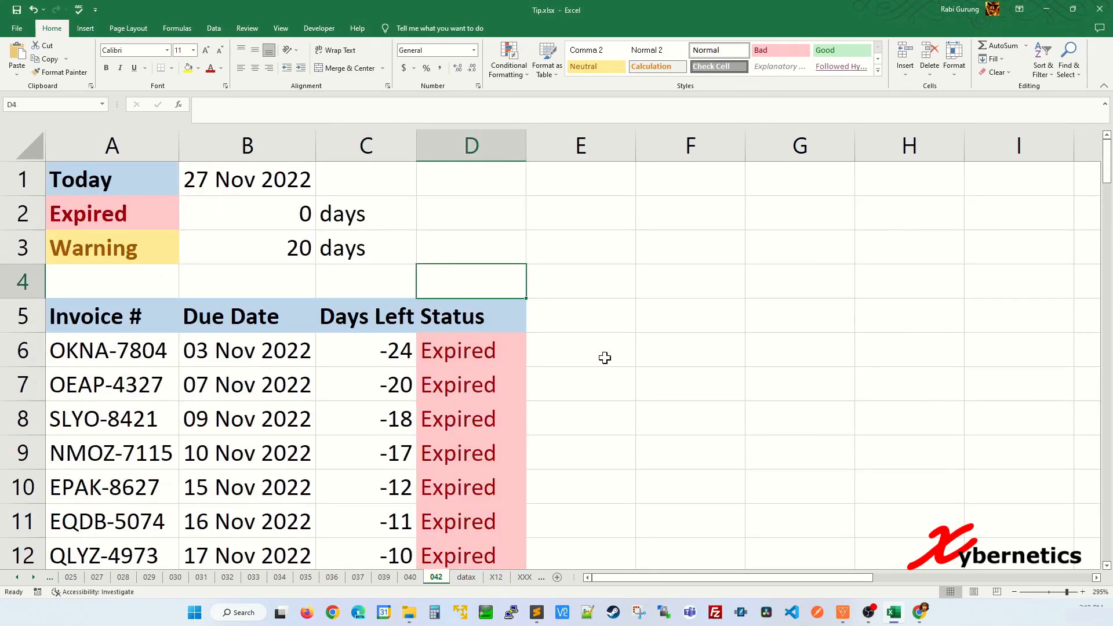